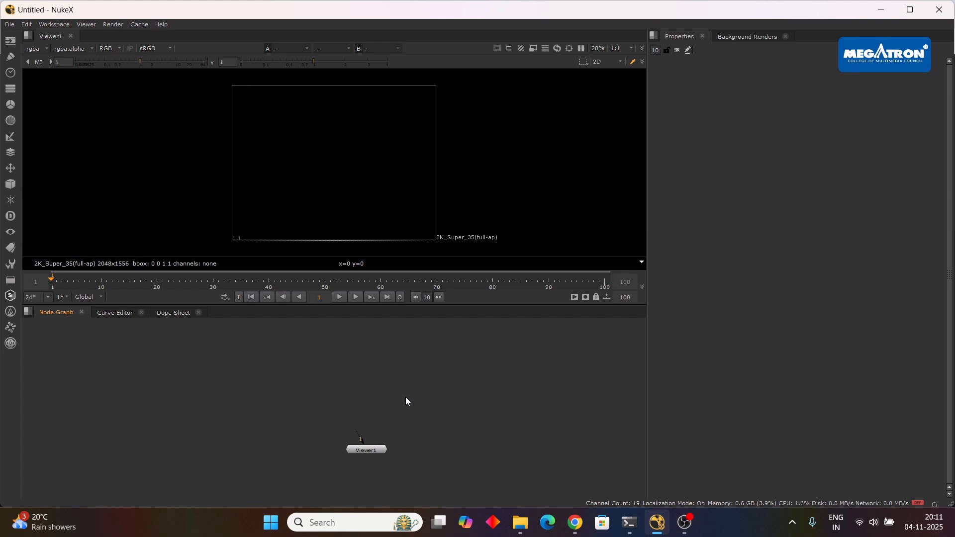
# Import the clip 1394254-hd_2048_1080_24fps from the Plays > Videos folder into the node graph.
pyautogui.click(520, 522)
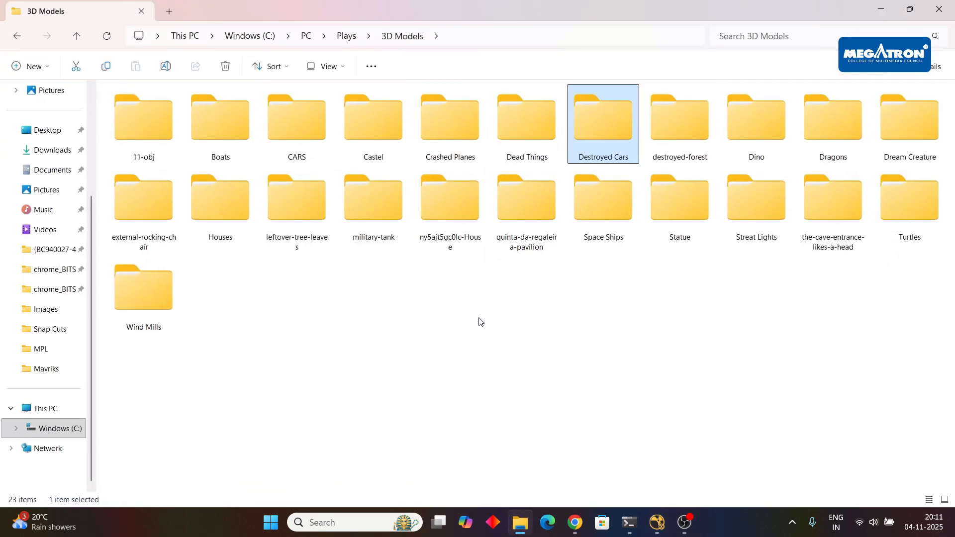
pyautogui.click(306, 36)
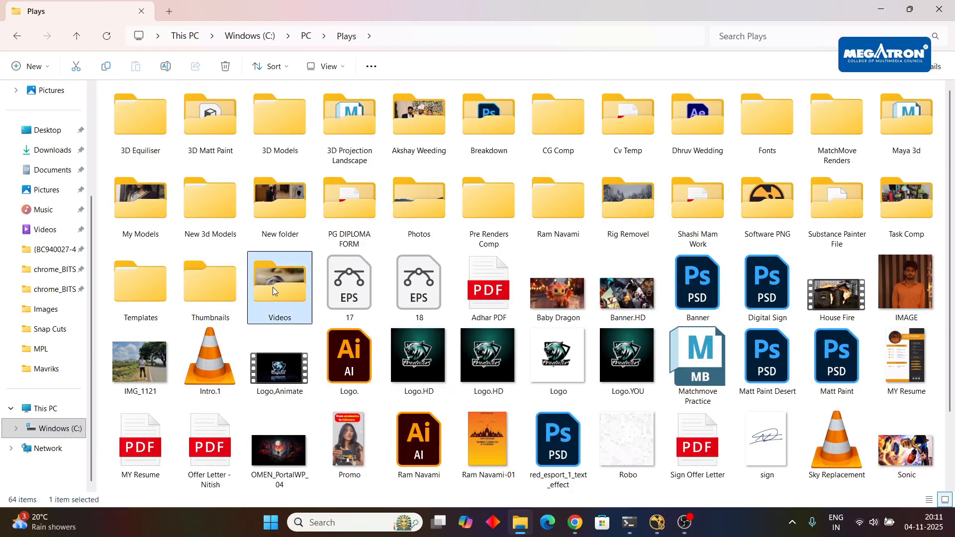
pyautogui.doubleClick(273, 287)
pyautogui.click(910, 222)
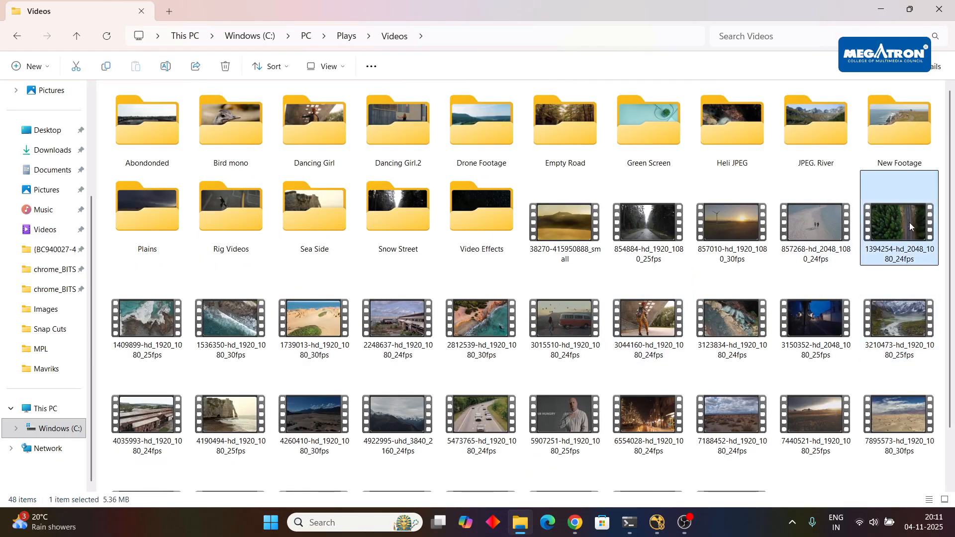
pyautogui.moveTo(910, 222); pyautogui.dragTo(371, 373)
# Place the Viewer1 node below the imported clip and connect the clip to it.
pyautogui.moveTo(372, 447)
pyautogui.mouseDown()
pyautogui.moveTo(368, 469)
pyautogui.moveTo(371, 461)
pyautogui.mouseUp()
pyautogui.click(370, 365)
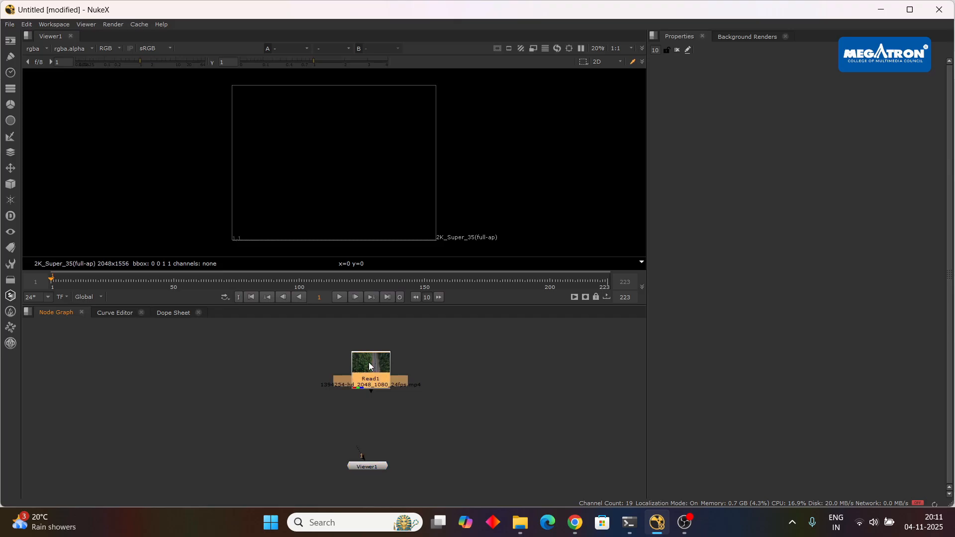
pyautogui.press('1')
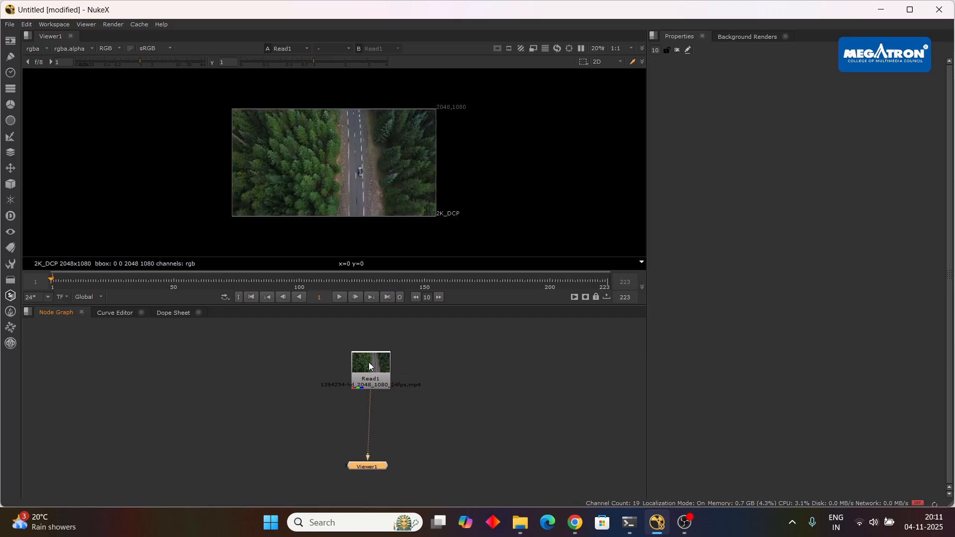
# Go to frame 50 and set the viewer's playback range to In/Out, limiting it to frames 1–50.
pyautogui.click(173, 284)
pyautogui.click(103, 297)
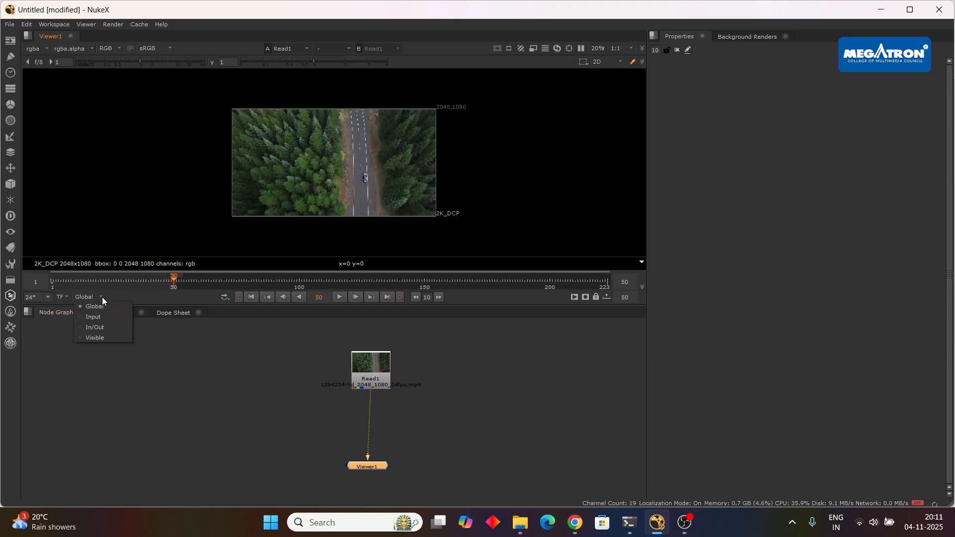
pyautogui.click(107, 325)
# Play the trimmed clip in the viewer, stop it and return to frame 1.
pyautogui.click(340, 297)
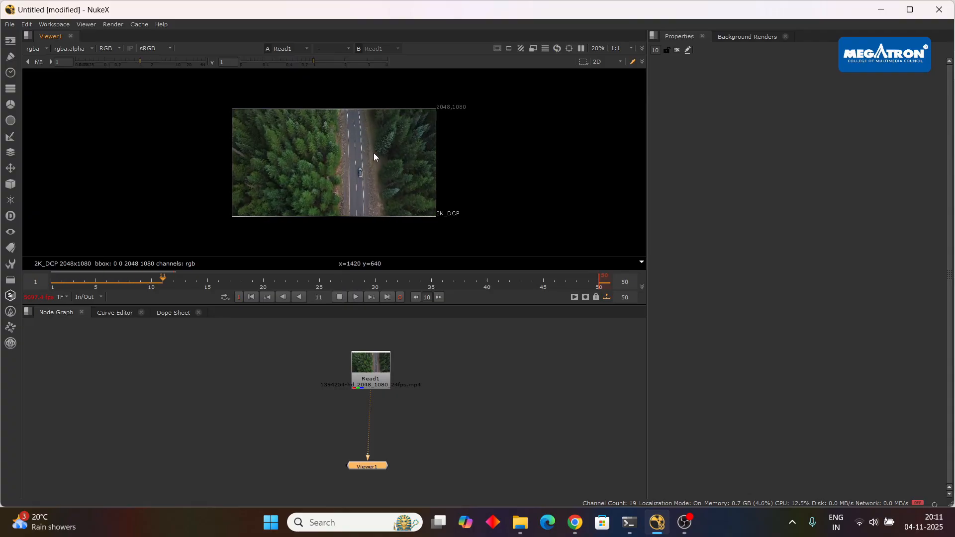
pyautogui.scroll(3, 374, 153)
pyautogui.scroll(-2, 393, 141)
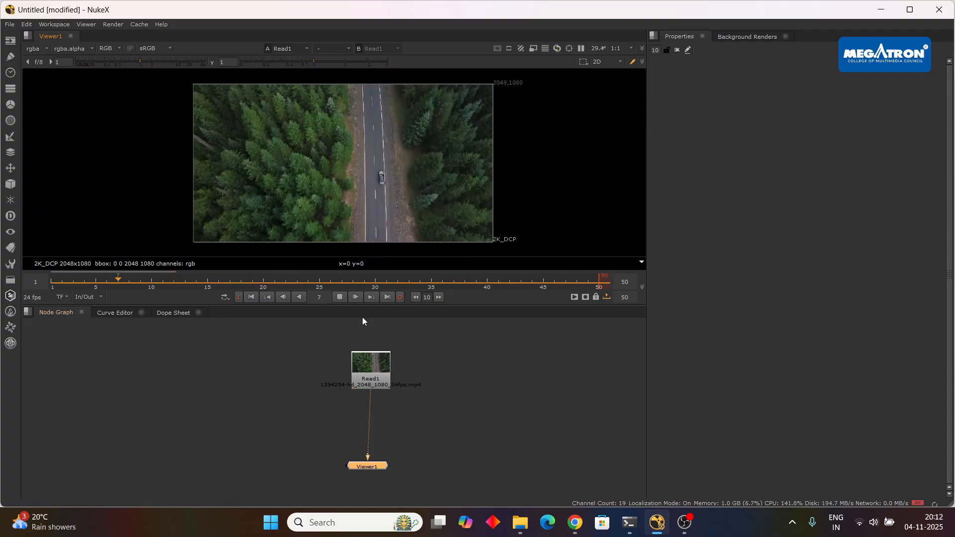
pyautogui.click(340, 298)
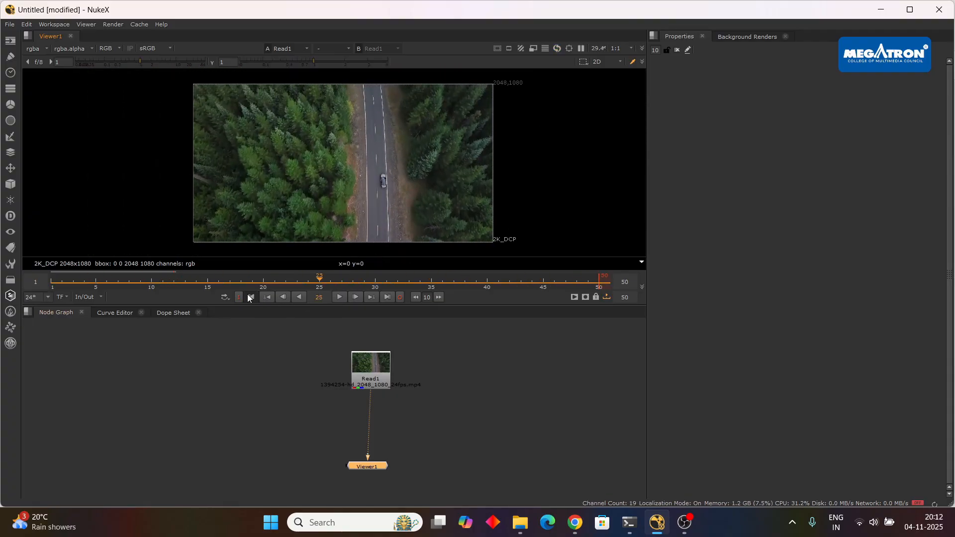
pyautogui.click(249, 297)
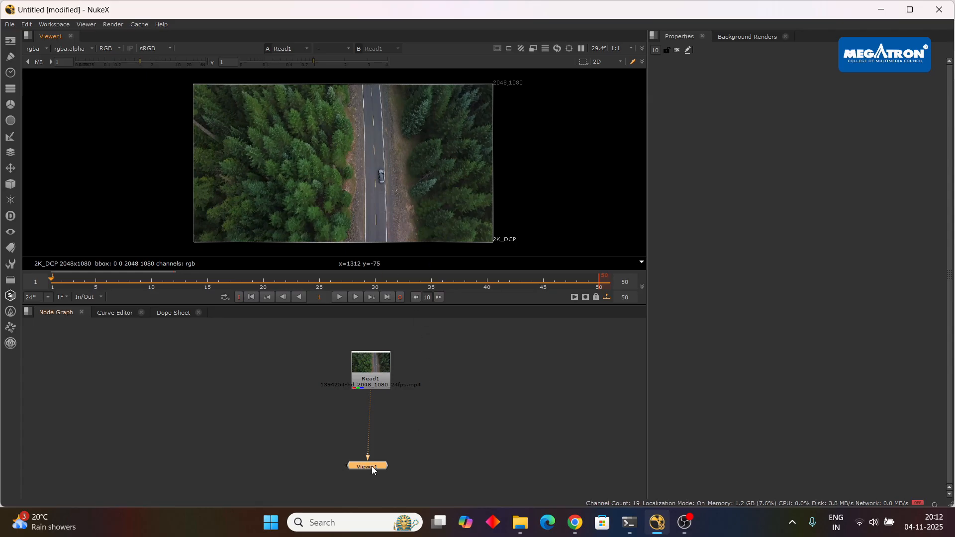
# Align the Viewer1 node under the clip and add an F_RigRemoval node.
pyautogui.moveTo(372, 466); pyautogui.dragTo(375, 470)
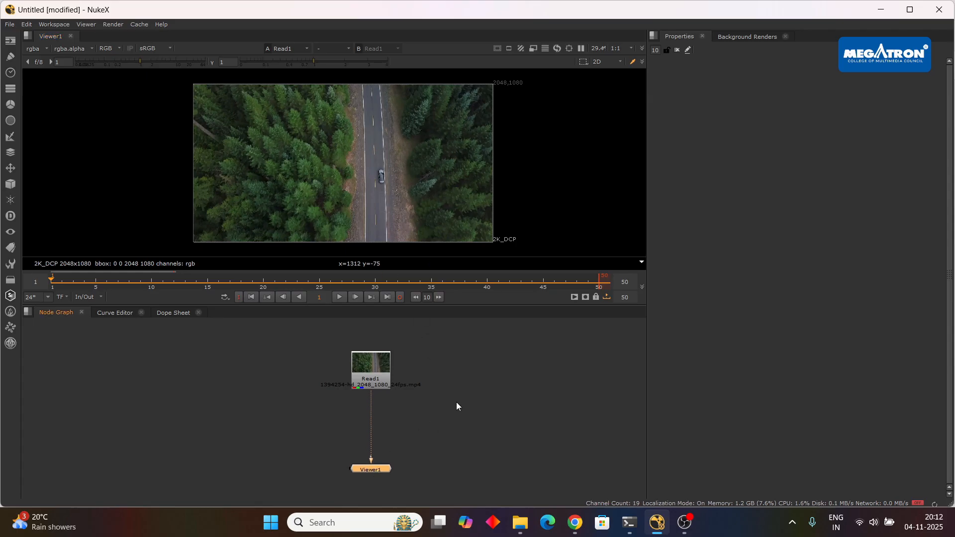
pyautogui.press('Tab')
pyautogui.write('fri')
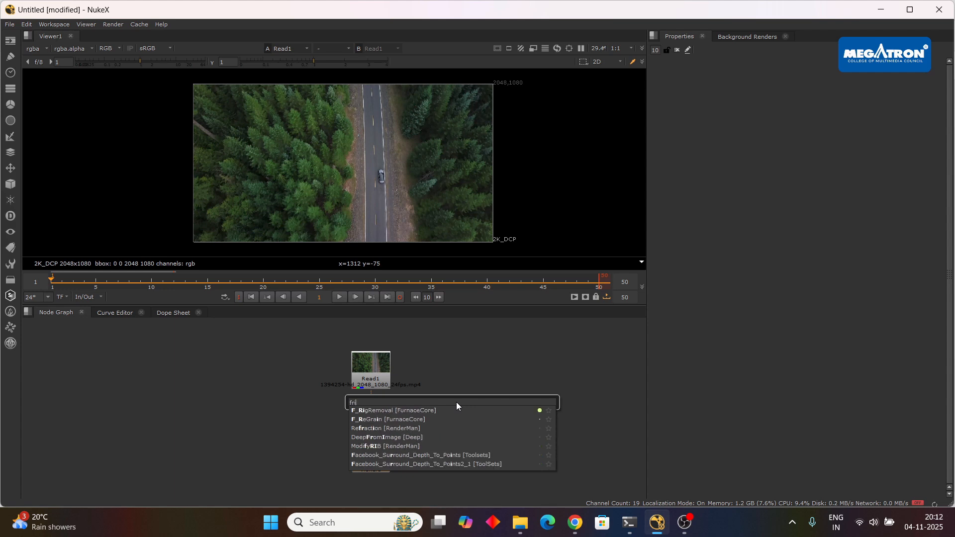
pyautogui.click(433, 413)
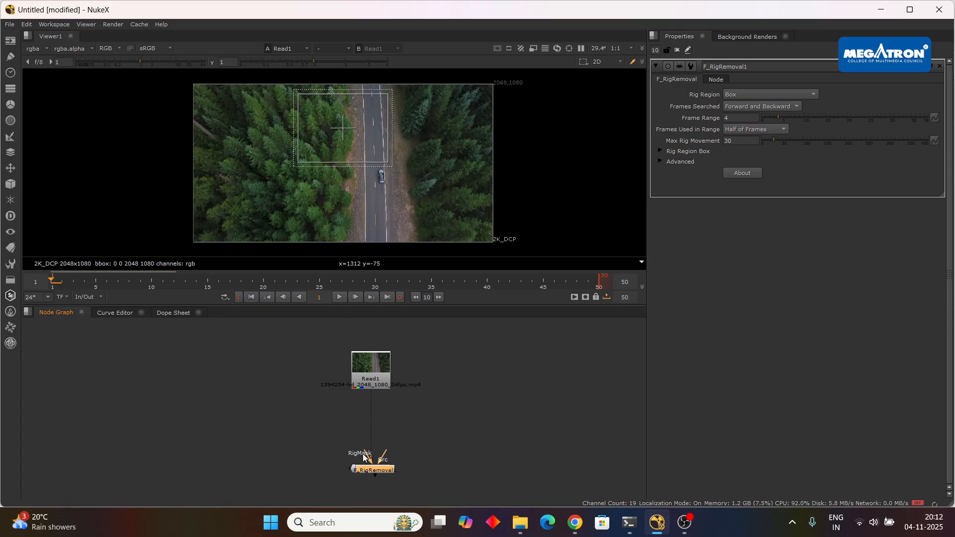
# Insert the F_RigRemoval node between Read1 and Viewer1, with its Src input fed by the clip.
pyautogui.moveTo(392, 470); pyautogui.dragTo(468, 411)
pyautogui.scroll(3, 448, 413)
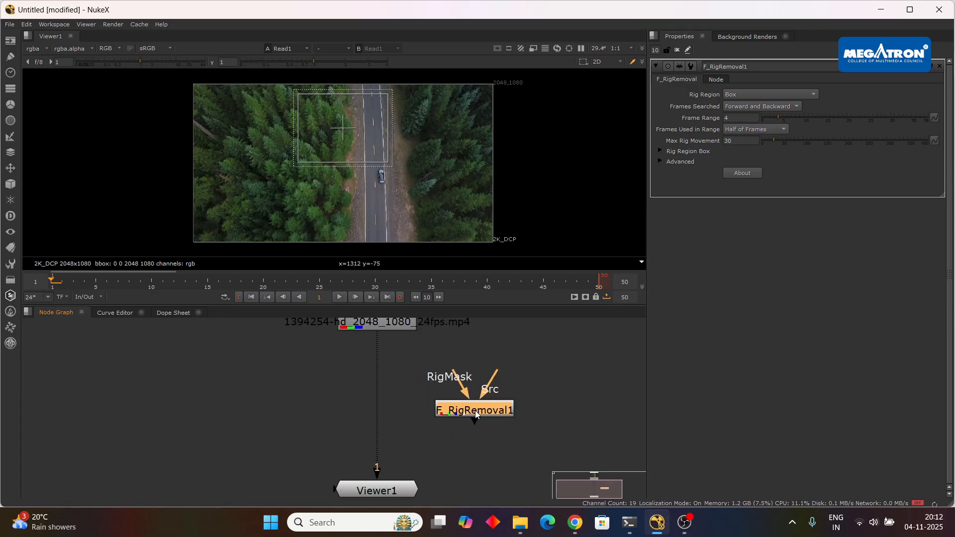
pyautogui.scroll(-4, 476, 410)
pyautogui.click(423, 463)
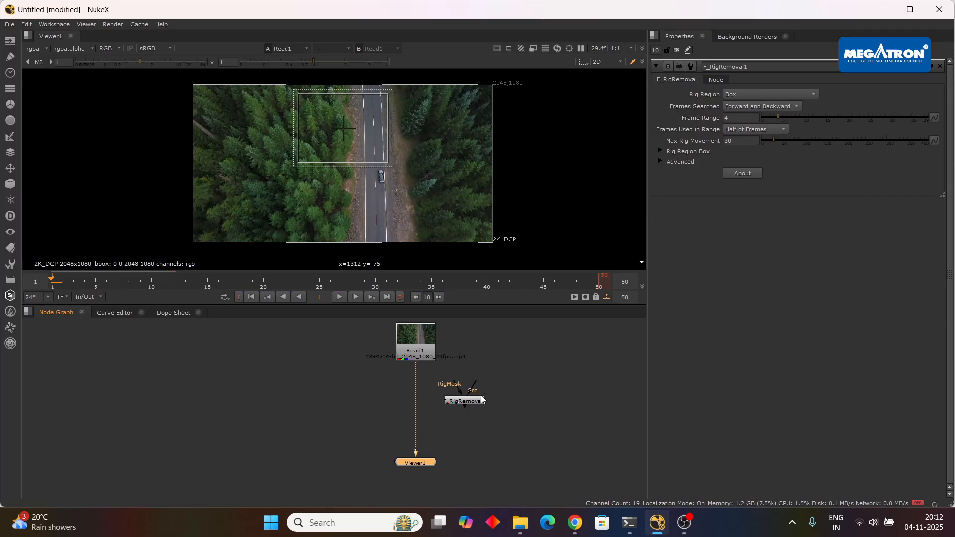
pyautogui.moveTo(481, 398); pyautogui.dragTo(508, 410)
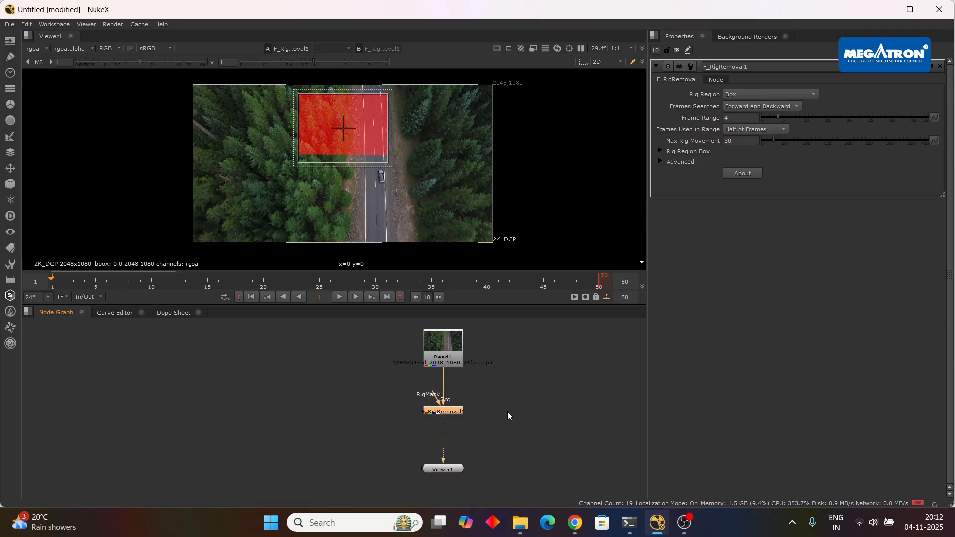
# Add a Roto node beside the main node chain and limit the number of open property panels to 1.
pyautogui.click(296, 402)
pyautogui.press('o')
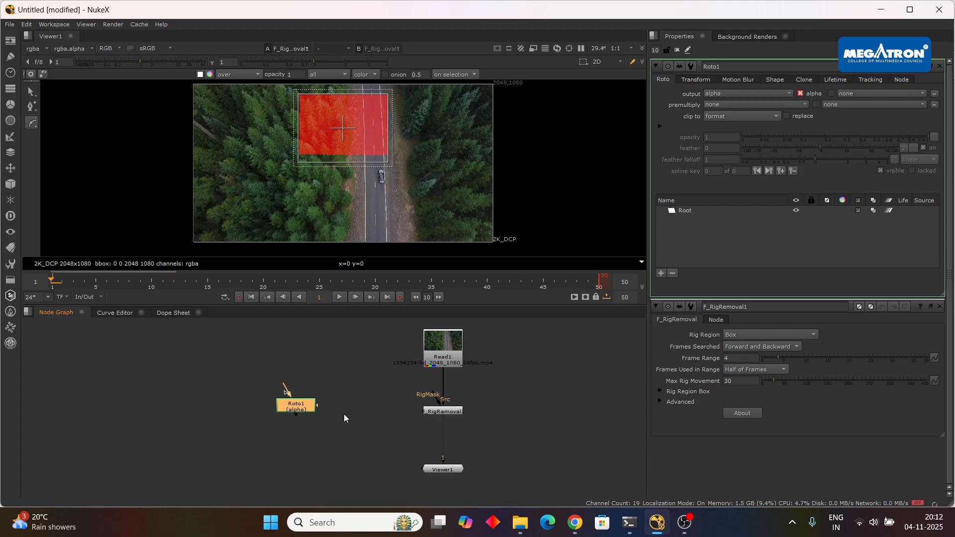
pyautogui.click(436, 413)
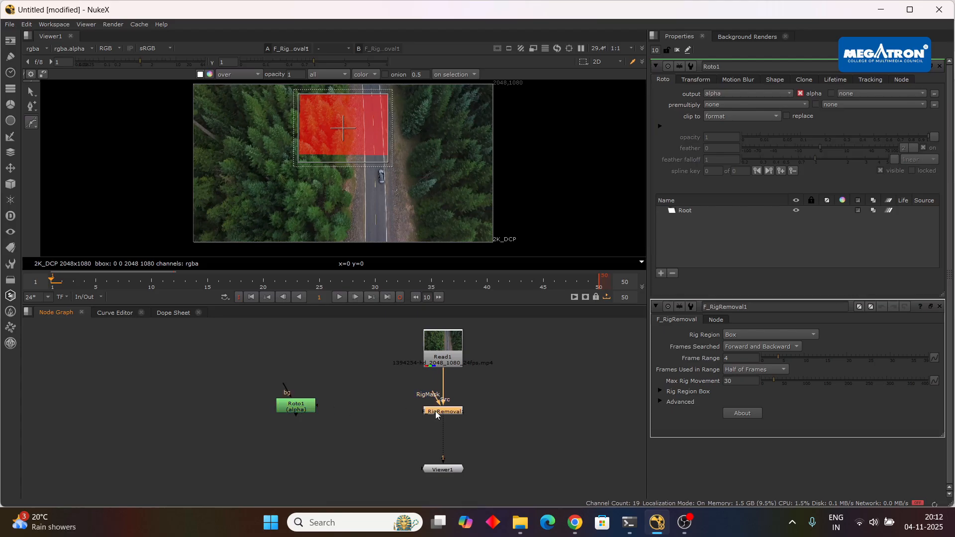
pyautogui.click(657, 50)
pyautogui.press('Return')
pyautogui.click(487, 410)
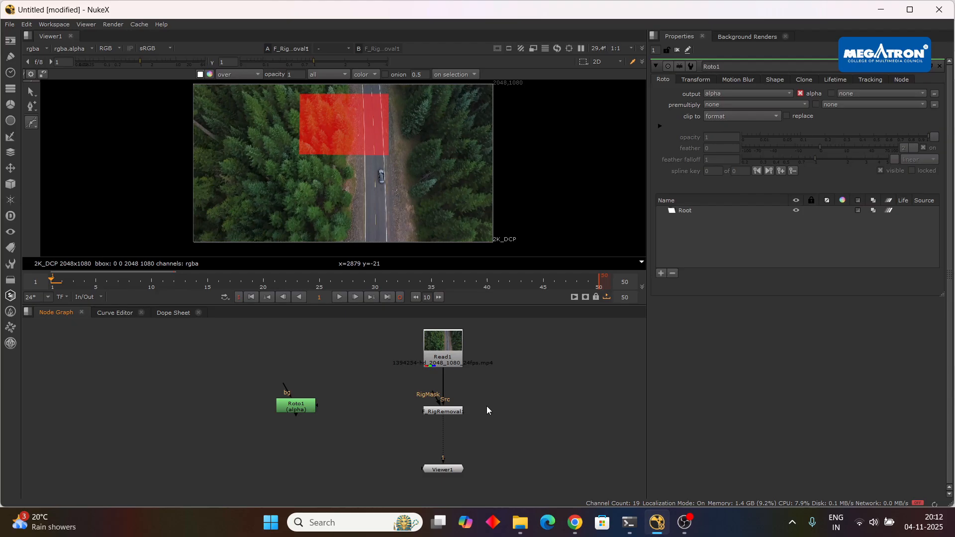
pyautogui.doubleClick(453, 410)
pyautogui.scroll(2, 450, 411)
pyautogui.moveTo(434, 399); pyautogui.dragTo(365, 409)
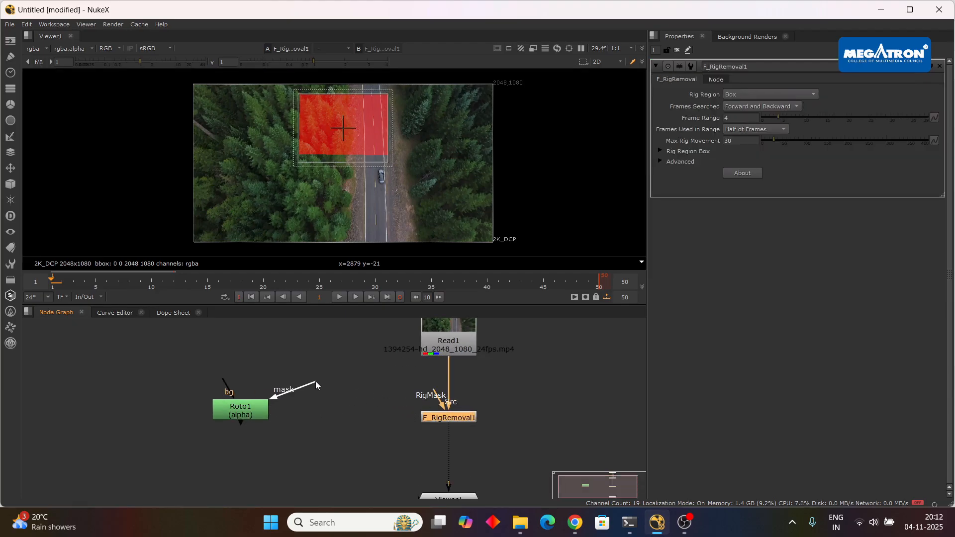
pyautogui.moveTo(315, 381); pyautogui.dragTo(313, 366)
pyautogui.scroll(-2, 451, 418)
pyautogui.click(440, 369)
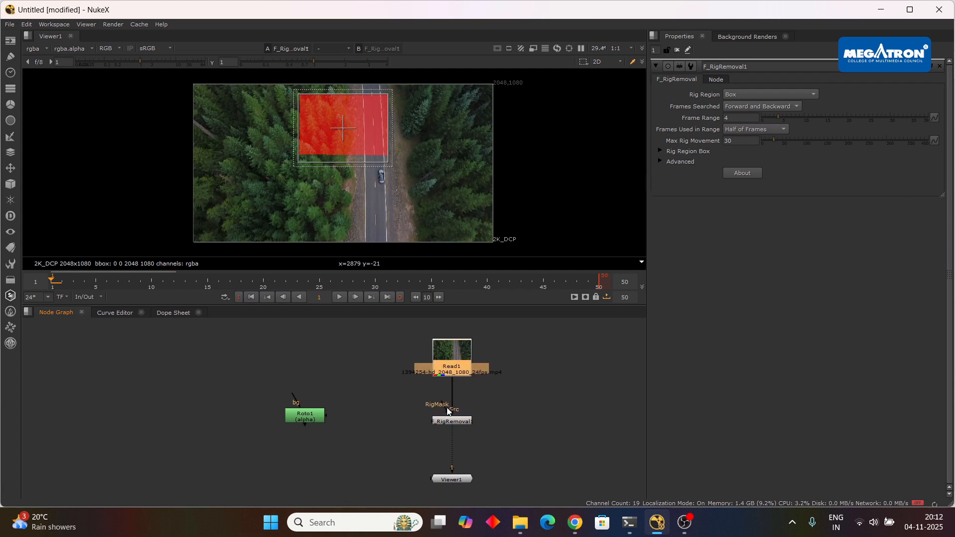
pyautogui.scroll(2, 341, 423)
# Open the Roto1 node's properties and connect its mask input to Read1.
pyautogui.doubleClick(295, 411)
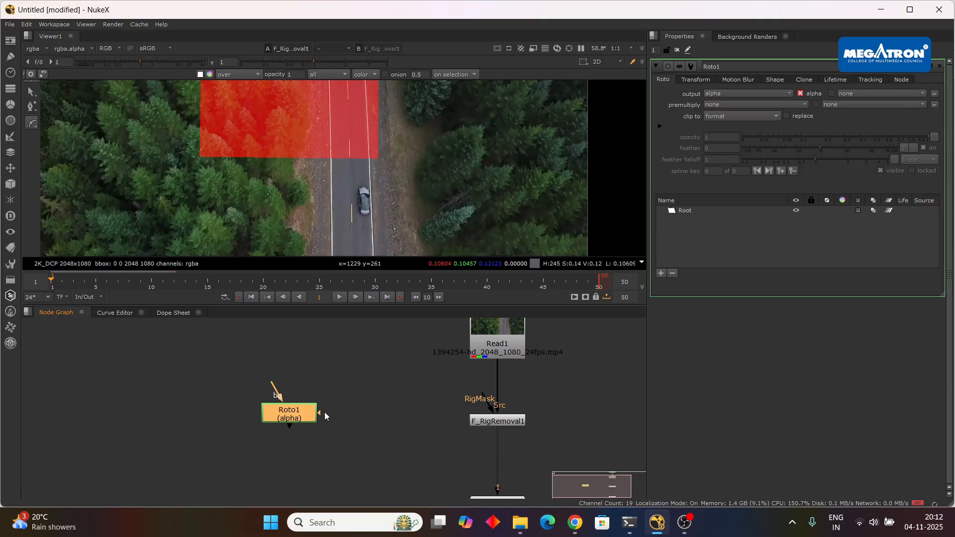
pyautogui.scroll(-2, 343, 379)
pyautogui.moveTo(332, 405); pyautogui.dragTo(446, 348)
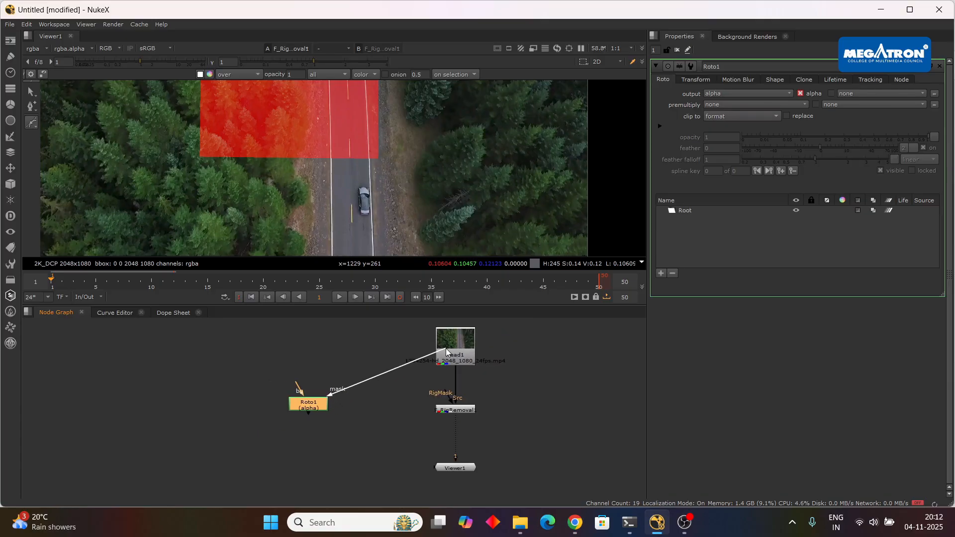
# Draw a closed Bezier roto shape loosely around the car on frame 1.
pyautogui.scroll(3, 408, 220)
pyautogui.scroll(-4, 416, 190)
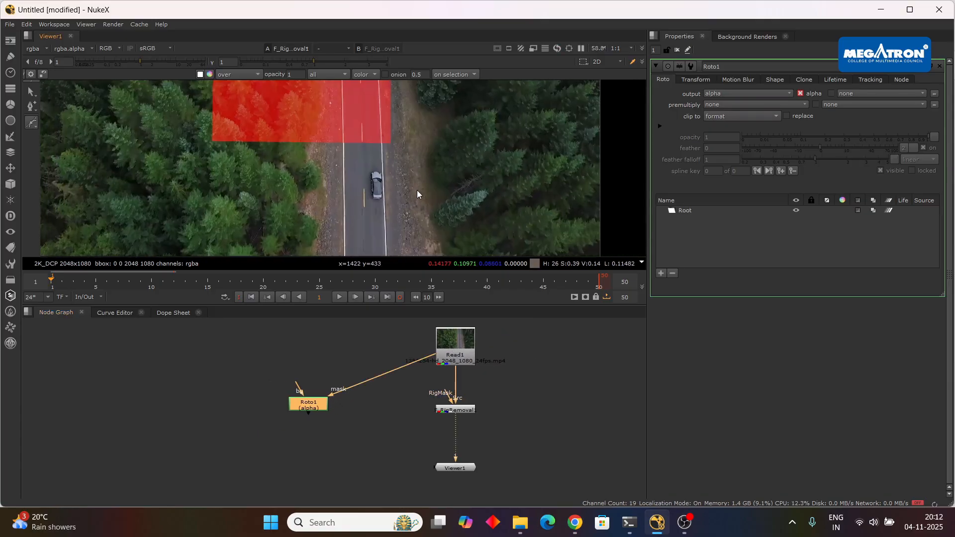
pyautogui.scroll(5, 379, 190)
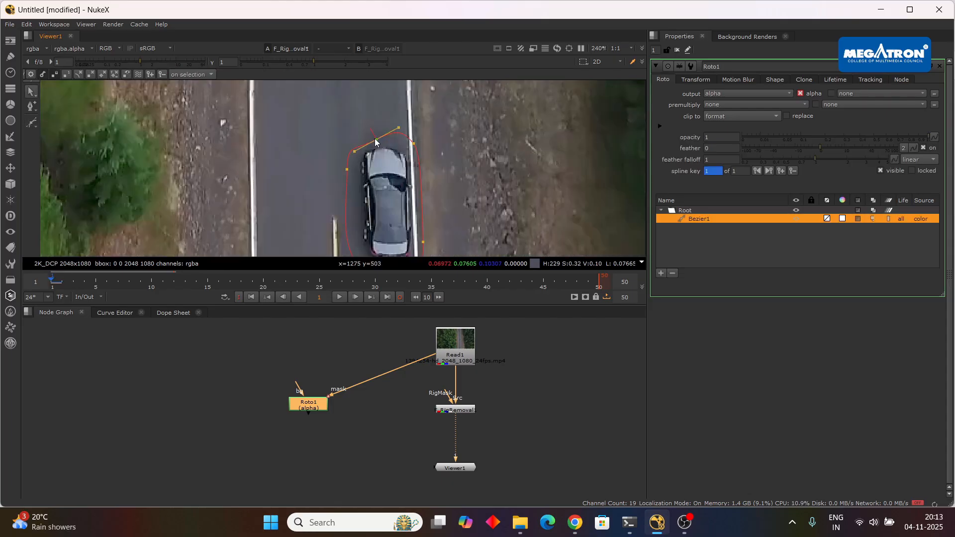
pyautogui.moveTo(371, 135); pyautogui.dragTo(381, 130)
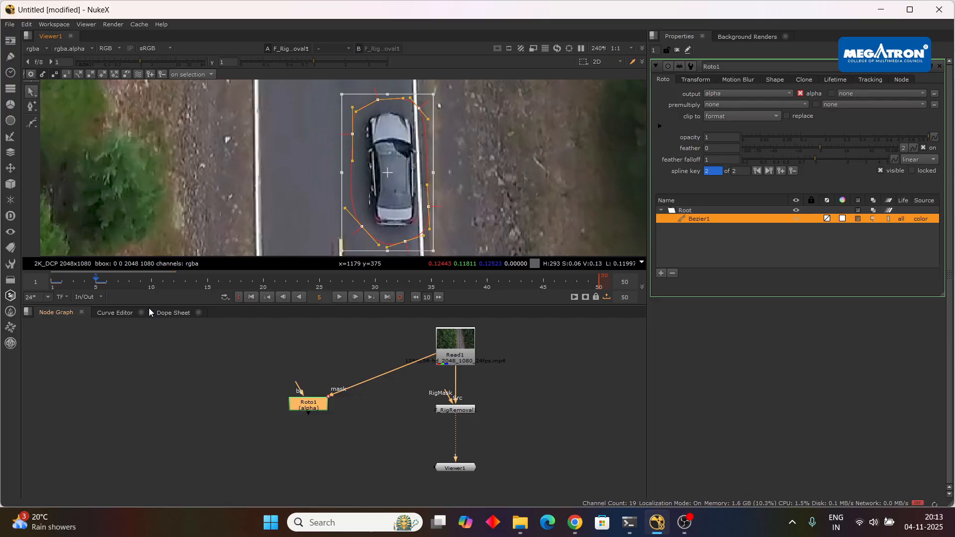
# Reposition the Bezier shape over the car at frames 5, 10 and 15 to keyframe its movement.
pyautogui.click(152, 282)
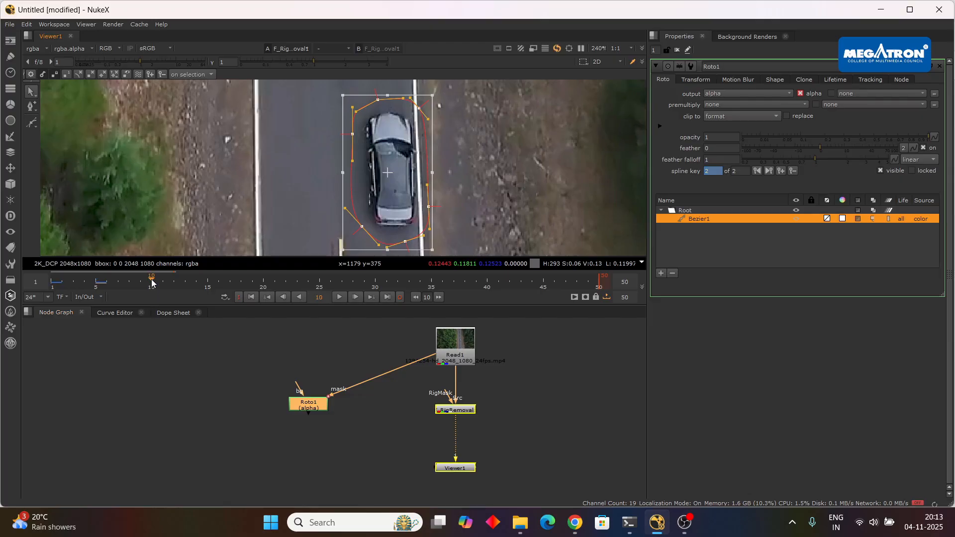
pyautogui.scroll(-2, 399, 170)
pyautogui.moveTo(398, 170); pyautogui.dragTo(400, 158)
pyautogui.scroll(2, 398, 157)
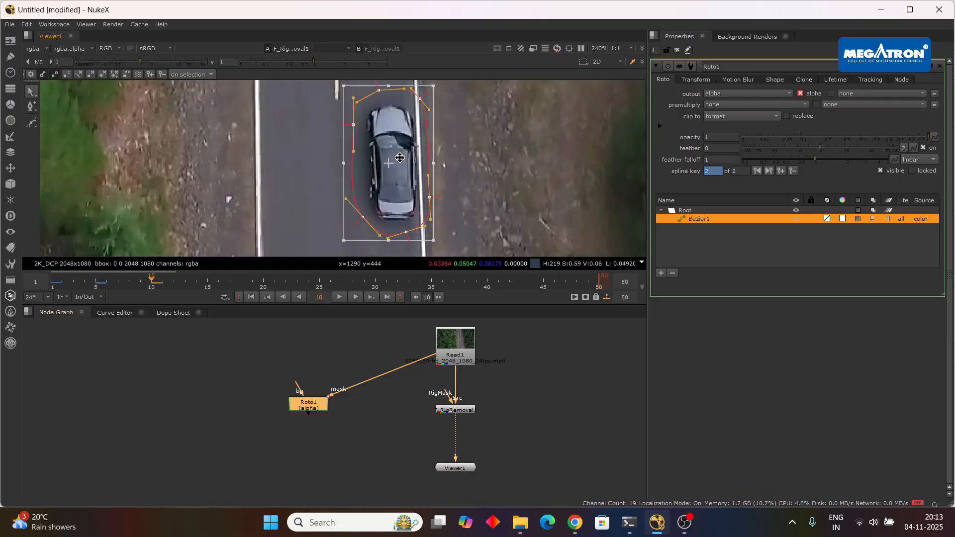
pyautogui.click(208, 284)
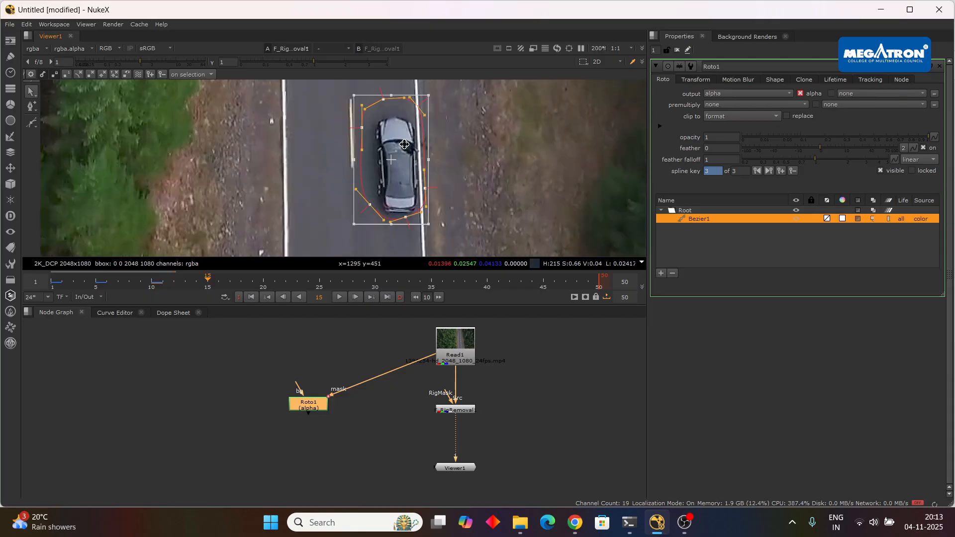
pyautogui.scroll(-1, 406, 160)
pyautogui.moveTo(397, 160); pyautogui.dragTo(400, 164)
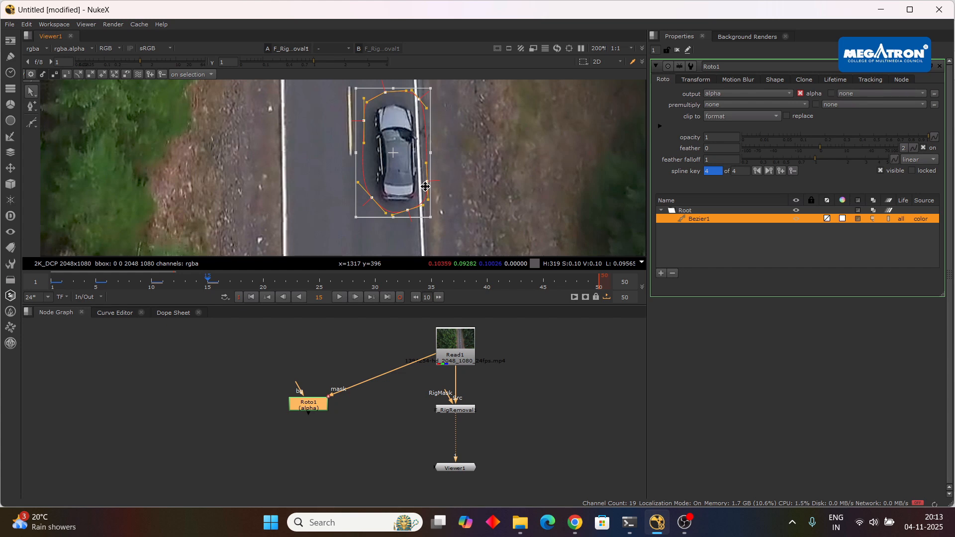
# Keyframe the Bezier shape's position around the car at frames 20 and 25.
pyautogui.click(264, 286)
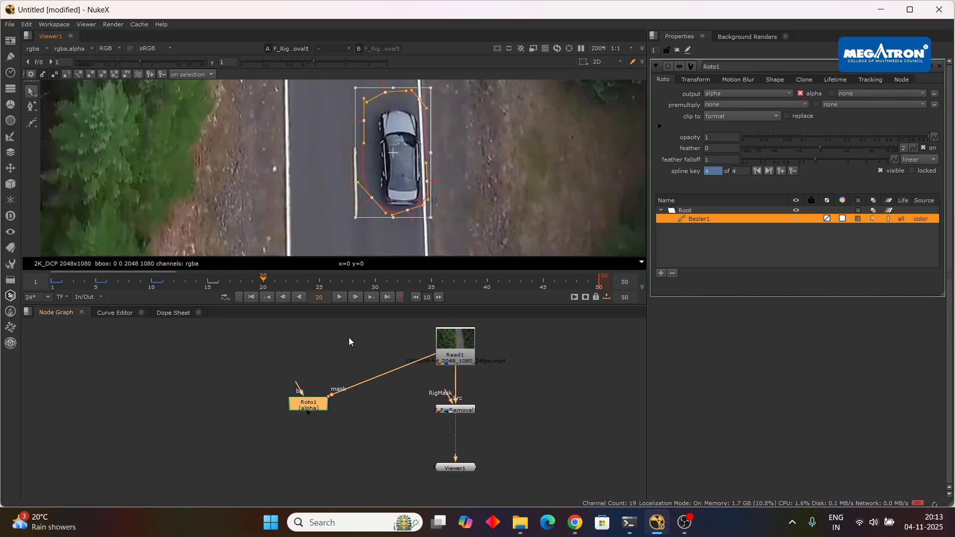
pyautogui.moveTo(407, 155); pyautogui.dragTo(402, 156)
pyautogui.click(320, 285)
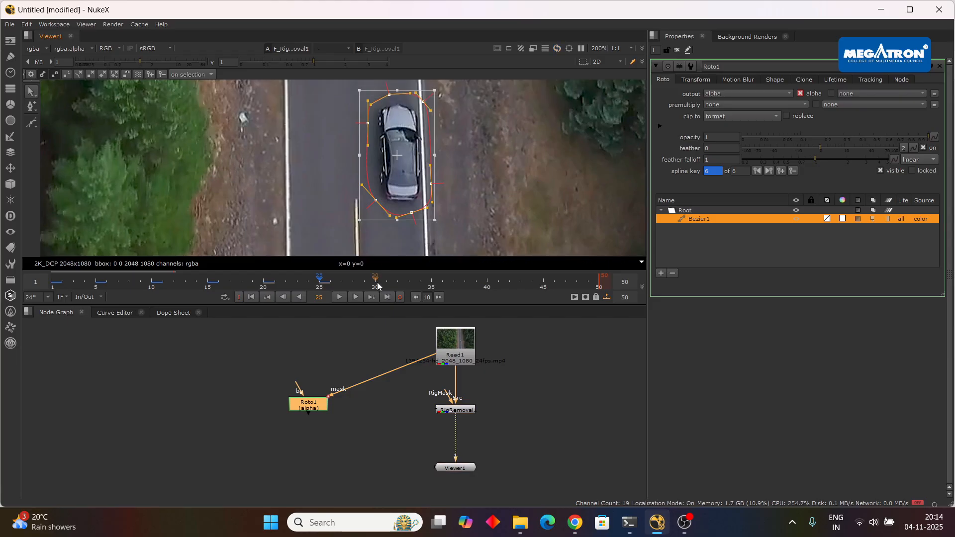
# Keep the Bezier shape following the car by moving and keyframing it every five frames from 30 to 50.
pyautogui.click(376, 285)
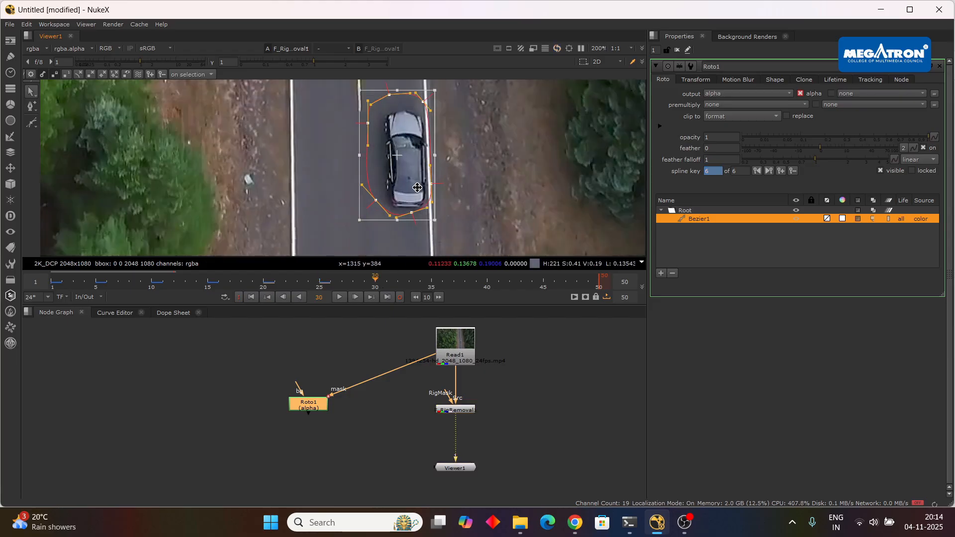
pyautogui.scroll(3, 417, 187)
pyautogui.moveTo(412, 172); pyautogui.dragTo(427, 158)
pyautogui.scroll(-2, 423, 177)
pyautogui.hotkey('shift', 'Right')
pyautogui.click(605, 287)
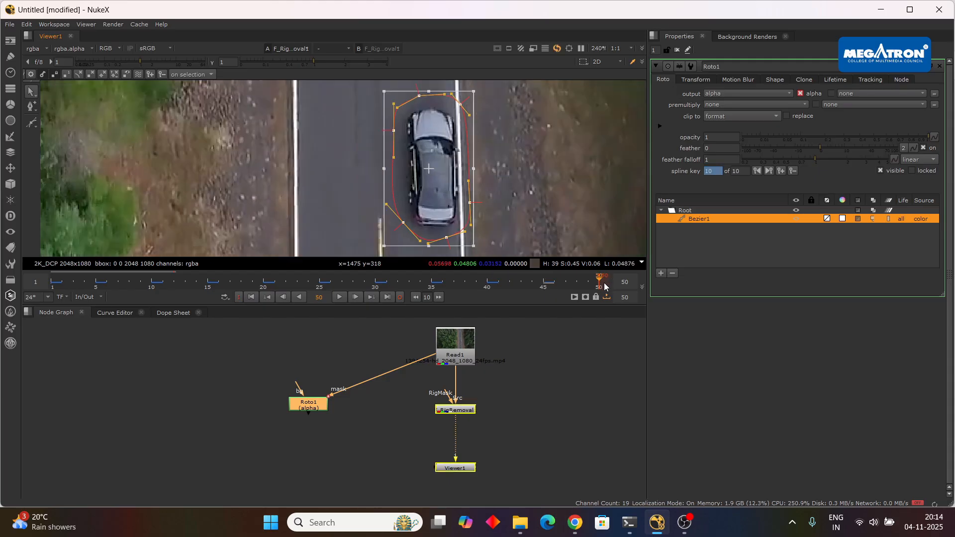
pyautogui.moveTo(441, 176); pyautogui.dragTo(452, 184)
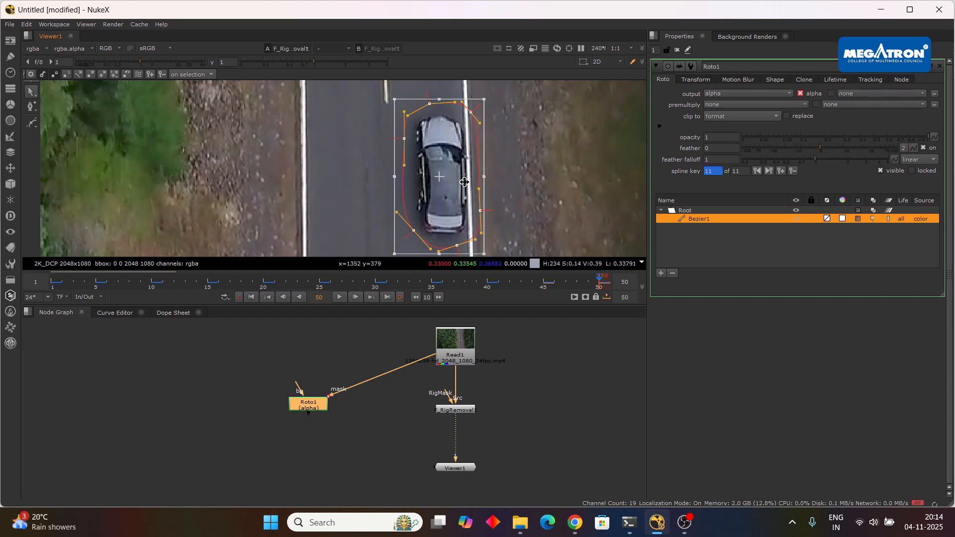
# Play the clip from frame 1 to check how well the Bezier shape follows the car.
pyautogui.scroll(-2, 467, 160)
pyautogui.scroll(2, 466, 159)
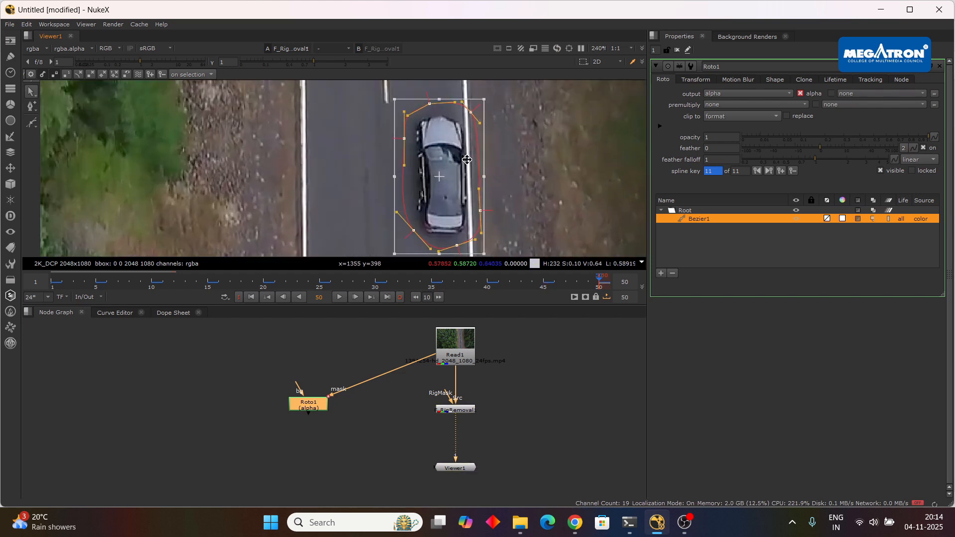
pyautogui.scroll(-4, 466, 160)
pyautogui.scroll(3, 467, 160)
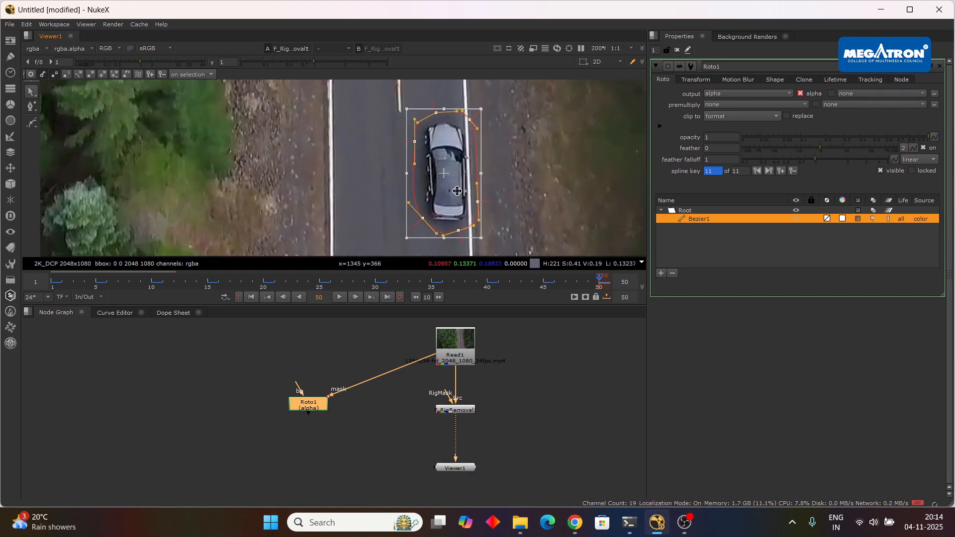
pyautogui.click(251, 297)
pyautogui.scroll(-2, 392, 157)
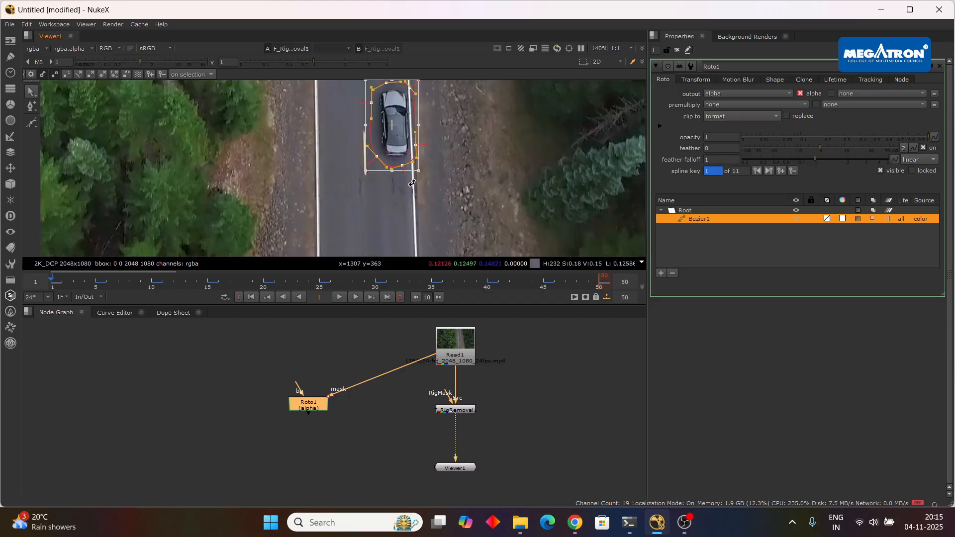
pyautogui.scroll(2, 423, 195)
pyautogui.moveTo(456, 151); pyautogui.dragTo(505, 214)
pyautogui.click(338, 298)
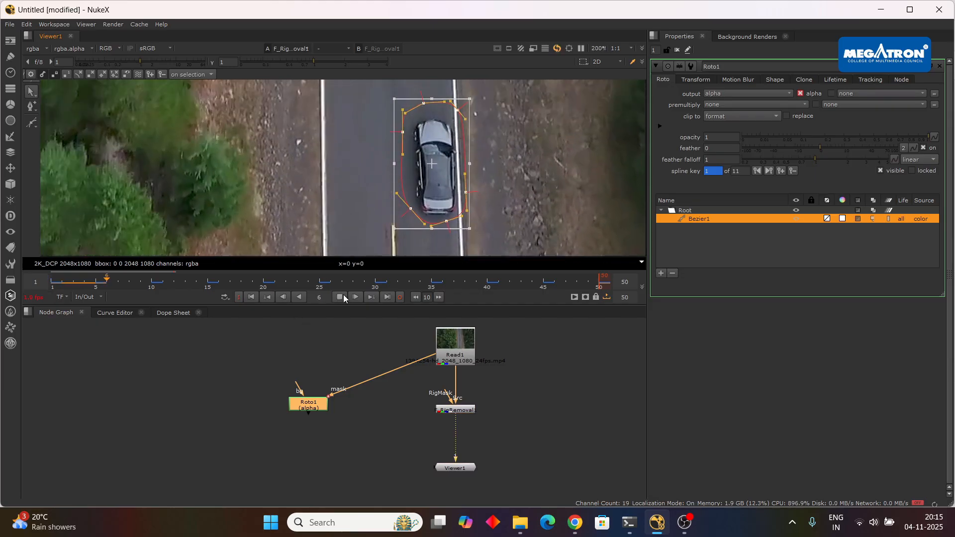
pyautogui.click(340, 297)
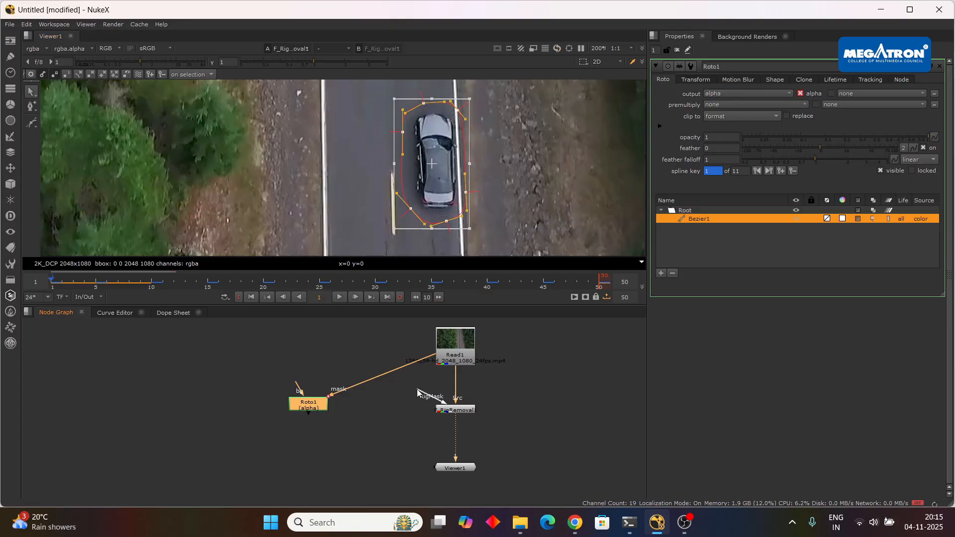
# Try to connect F_RigRemoval1's RigMask input to the existing Roto1 node.
pyautogui.moveTo(447, 394); pyautogui.dragTo(327, 411)
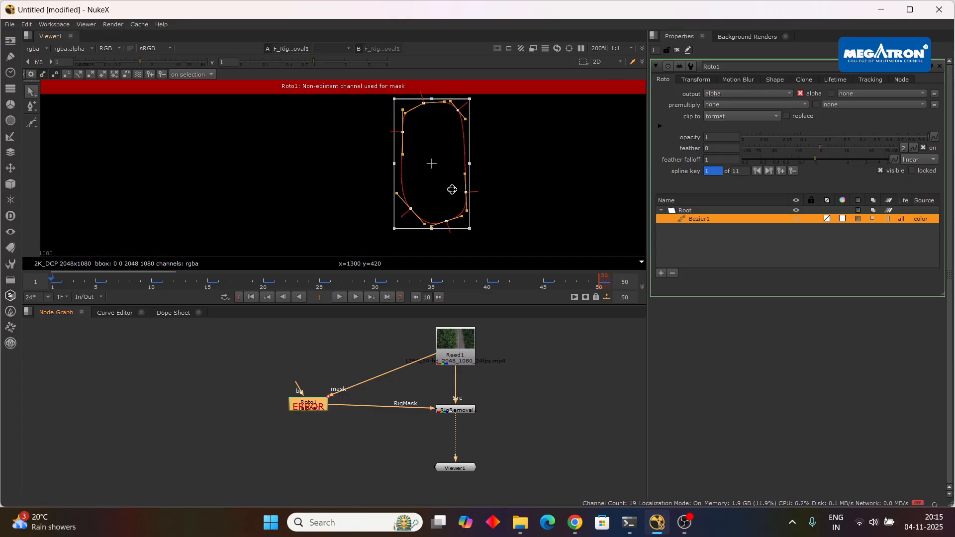
pyautogui.moveTo(328, 396)
pyautogui.mouseDown()
pyautogui.moveTo(383, 341)
pyautogui.moveTo(319, 411)
pyautogui.mouseUp()
pyautogui.scroll(4, 388, 398)
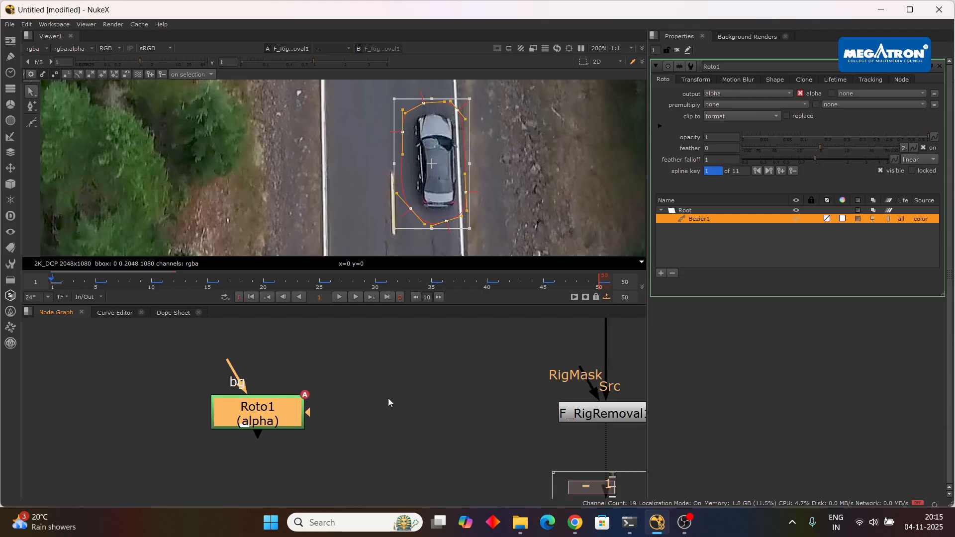
pyautogui.moveTo(576, 376); pyautogui.dragTo(601, 338)
pyautogui.scroll(-2, 456, 168)
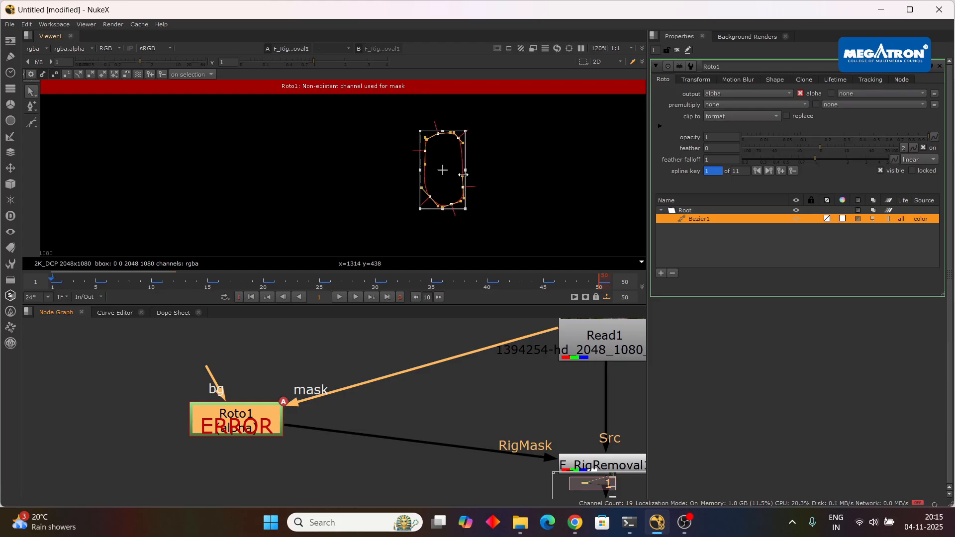
pyautogui.scroll(-3, 337, 404)
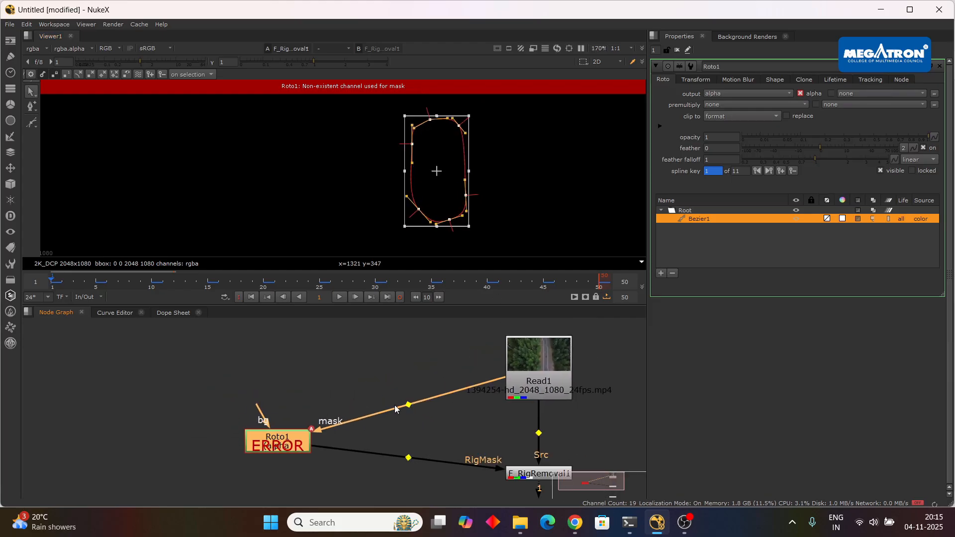
# Replace the existing Roto1 node with a new Roto node connected to F_RigRemoval1's RigMask input.
pyautogui.press('Delete')
pyautogui.scroll(-3, 412, 424)
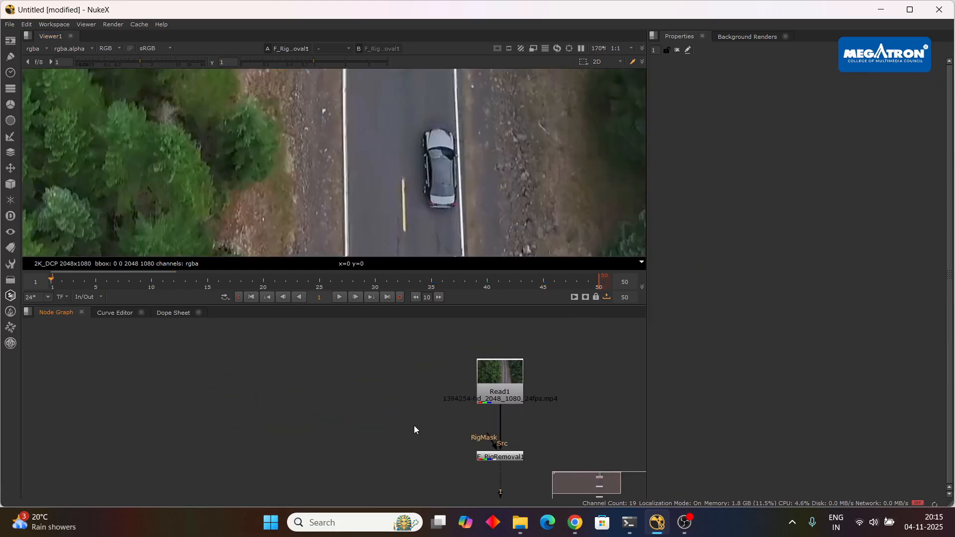
pyautogui.moveTo(411, 436); pyautogui.dragTo(485, 409)
pyautogui.scroll(3, 565, 396)
pyautogui.moveTo(565, 398); pyautogui.dragTo(457, 413)
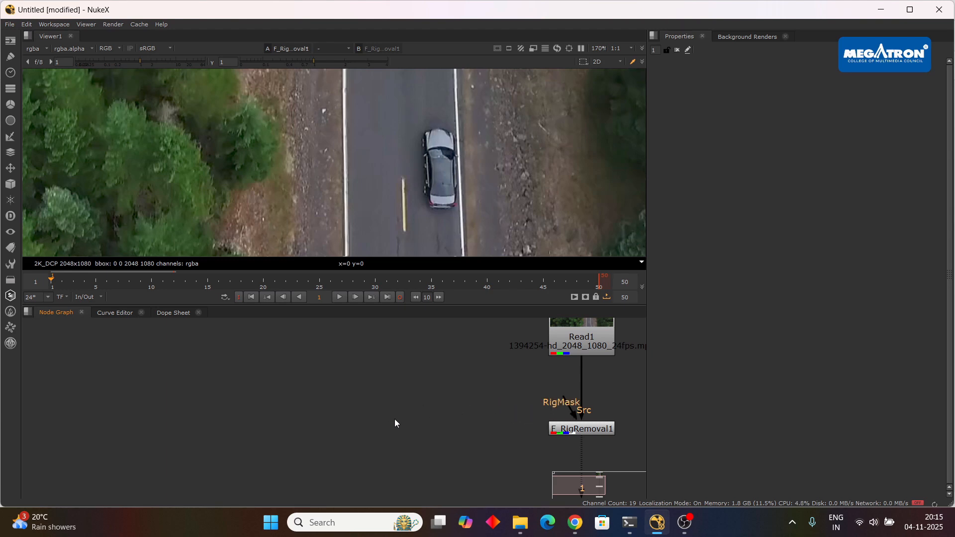
pyautogui.press('o')
pyautogui.moveTo(566, 403); pyautogui.dragTo(397, 429)
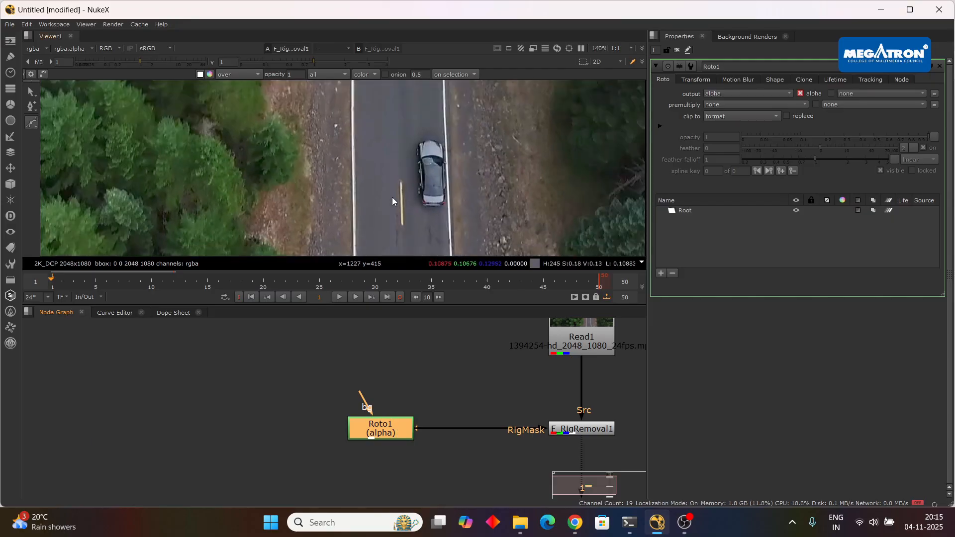
# Draw a closed Bezier shape with curved points around the car on frame 1.
pyautogui.scroll(-2, 392, 197)
pyautogui.scroll(1, 350, 183)
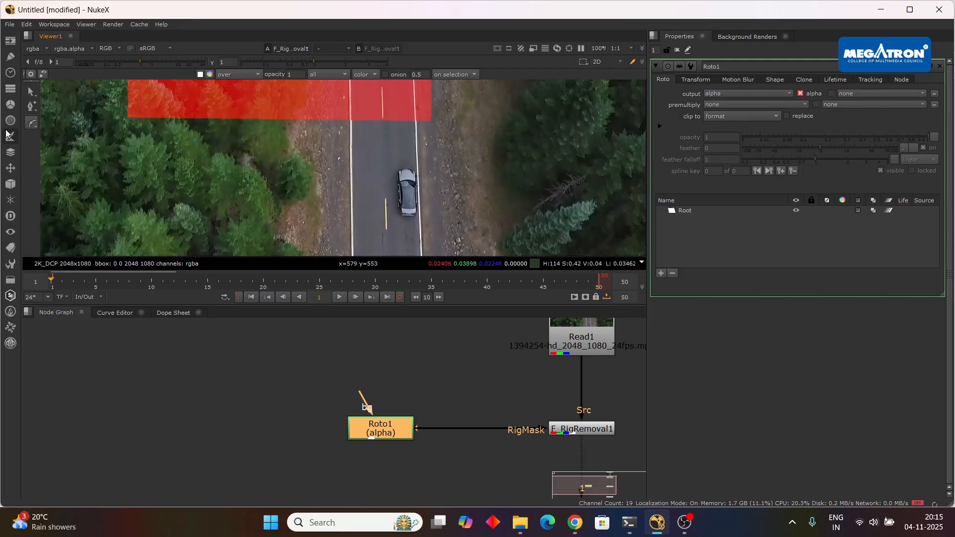
pyautogui.scroll(1, 396, 184)
pyautogui.moveTo(412, 126); pyautogui.dragTo(404, 132)
pyautogui.moveTo(386, 211); pyautogui.dragTo(390, 218)
pyautogui.moveTo(416, 225); pyautogui.dragTo(428, 225)
pyautogui.moveTo(443, 209); pyautogui.dragTo(447, 197)
pyautogui.moveTo(438, 160); pyautogui.dragTo(437, 148)
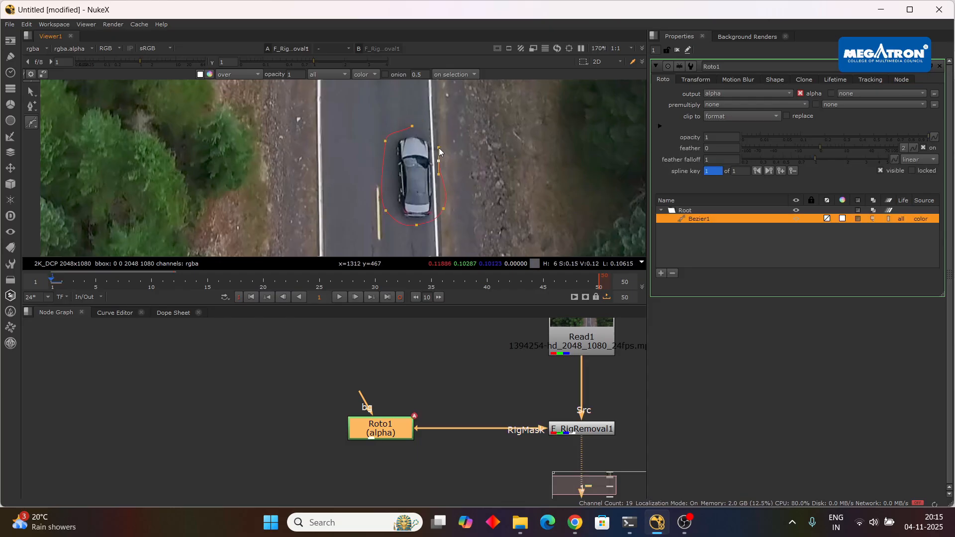
pyautogui.click(413, 126)
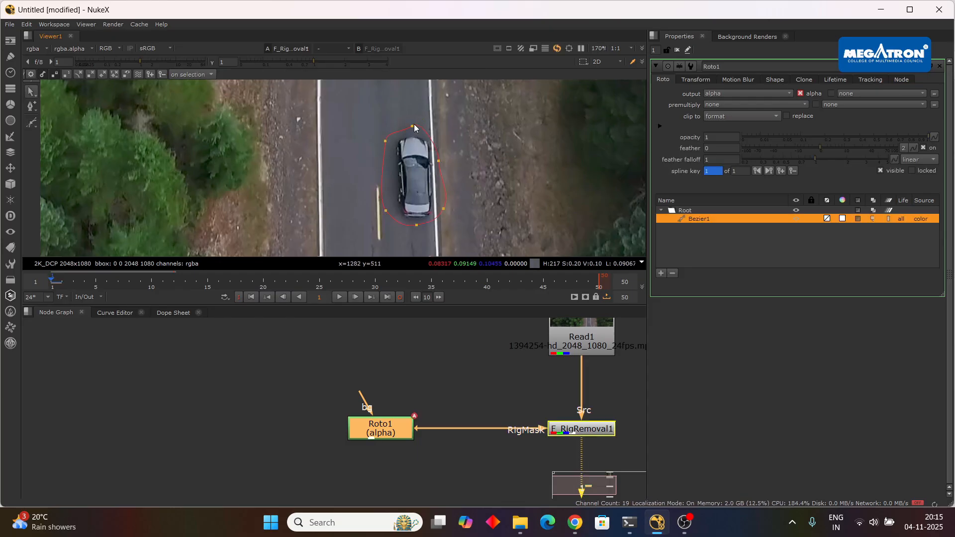
# Fine-tune the individual Bezier points on frame 1 so the outline fits more closely around the car.
pyautogui.scroll(2, 431, 163)
pyautogui.click(443, 158)
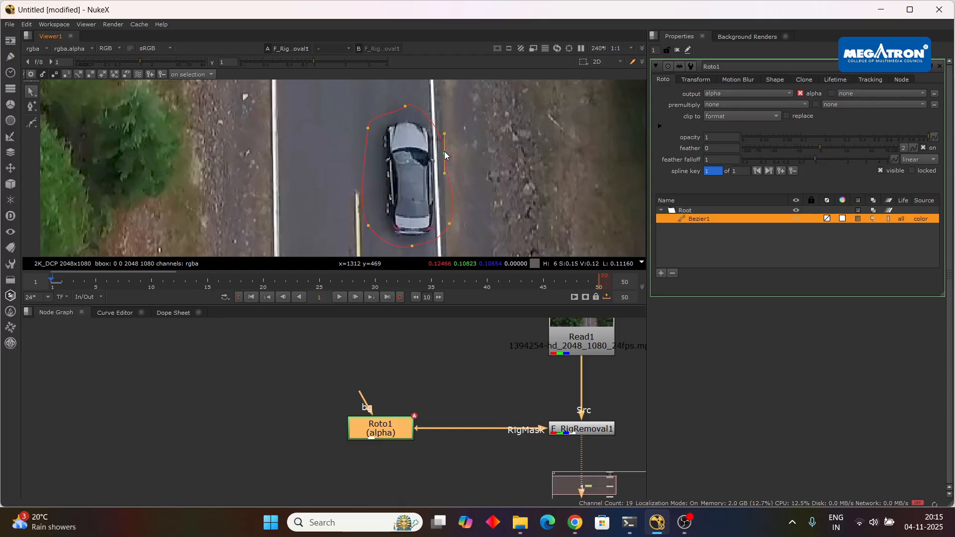
pyautogui.click(412, 246)
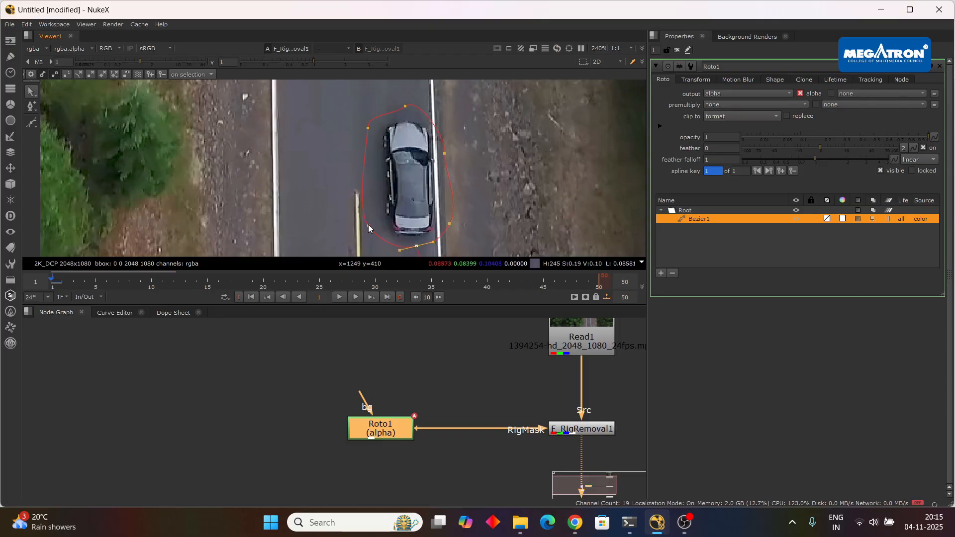
pyautogui.moveTo(368, 226); pyautogui.dragTo(372, 225)
pyautogui.click(370, 130)
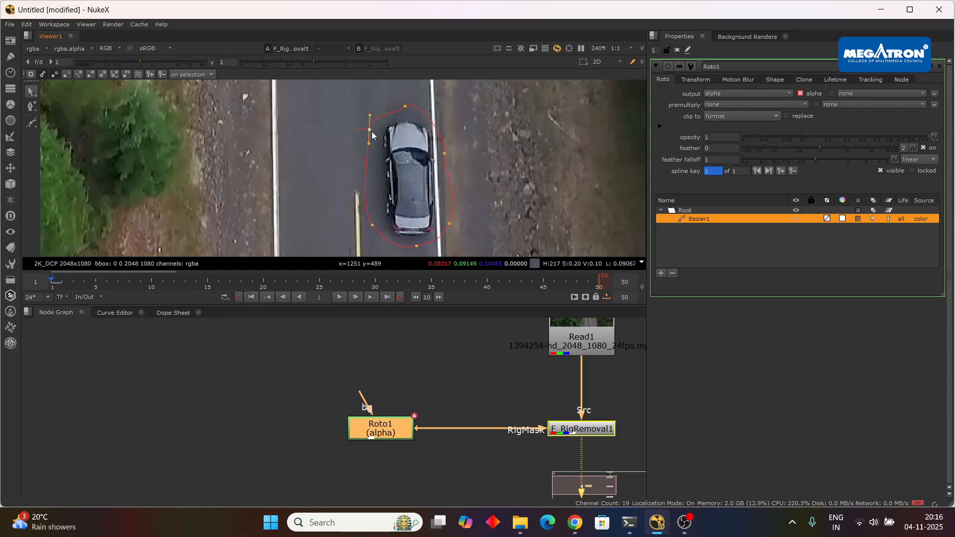
# Select all Bezier points and reposition the shape over the car at frames 5 and 10 to keyframe it.
pyautogui.scroll(-2, 438, 142)
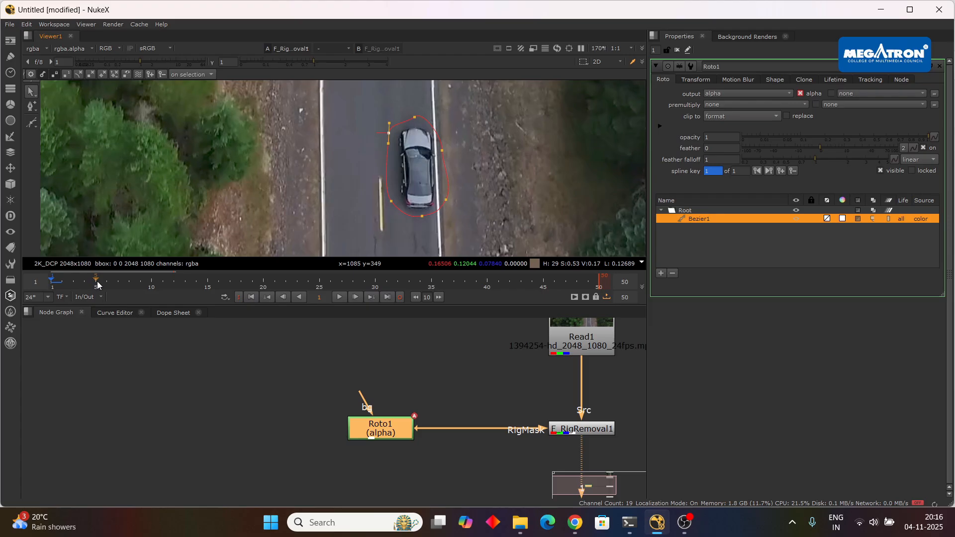
pyautogui.hotkey('ctrl', 'a')
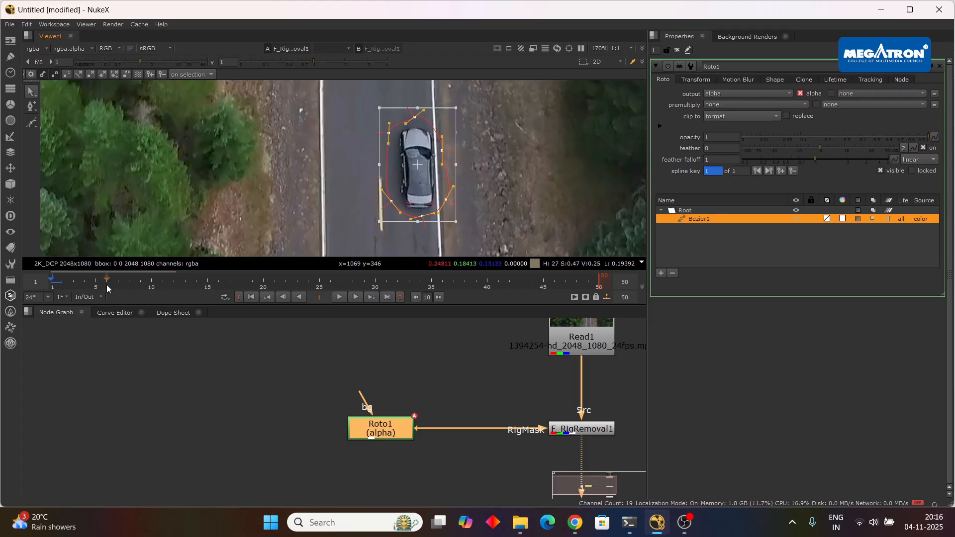
pyautogui.click(97, 284)
pyautogui.scroll(2, 398, 194)
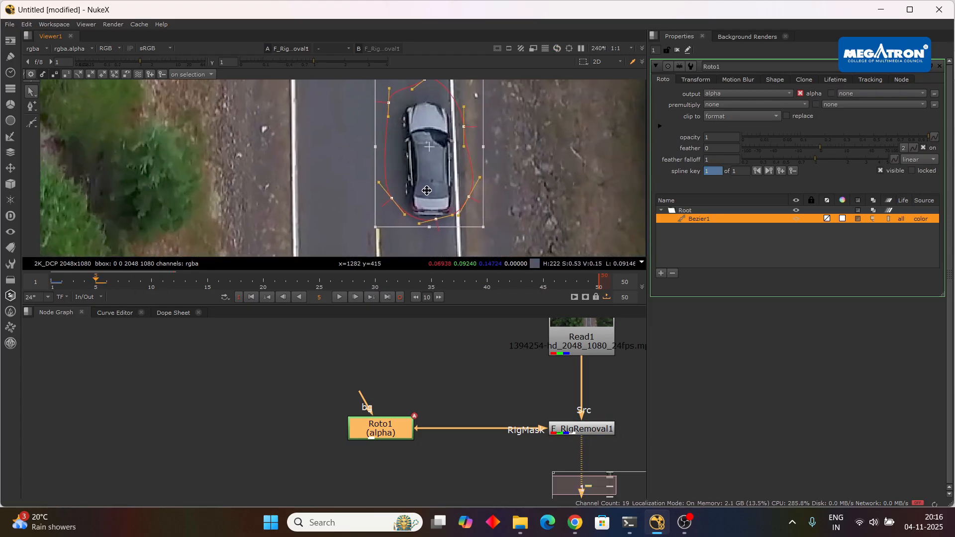
pyautogui.moveTo(427, 190); pyautogui.dragTo(427, 198)
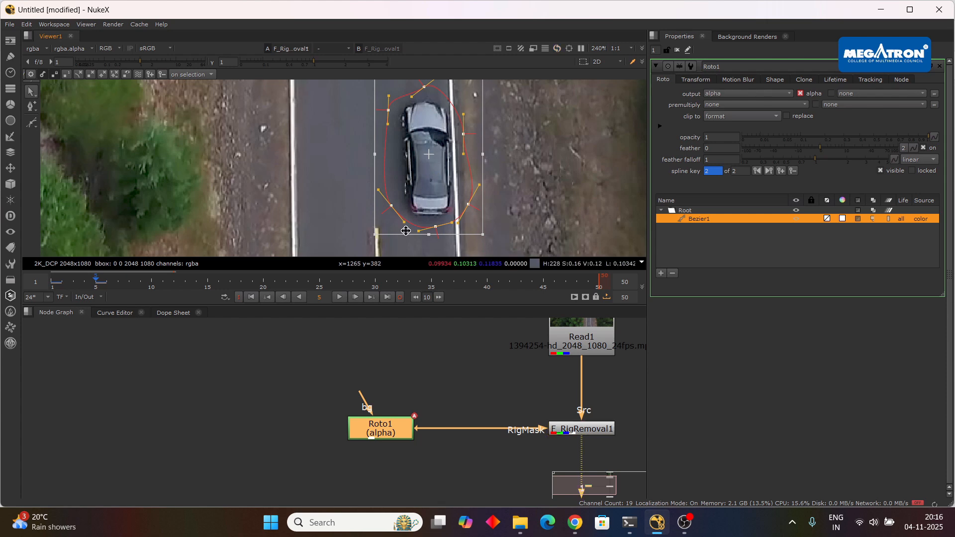
pyautogui.scroll(2, 456, 158)
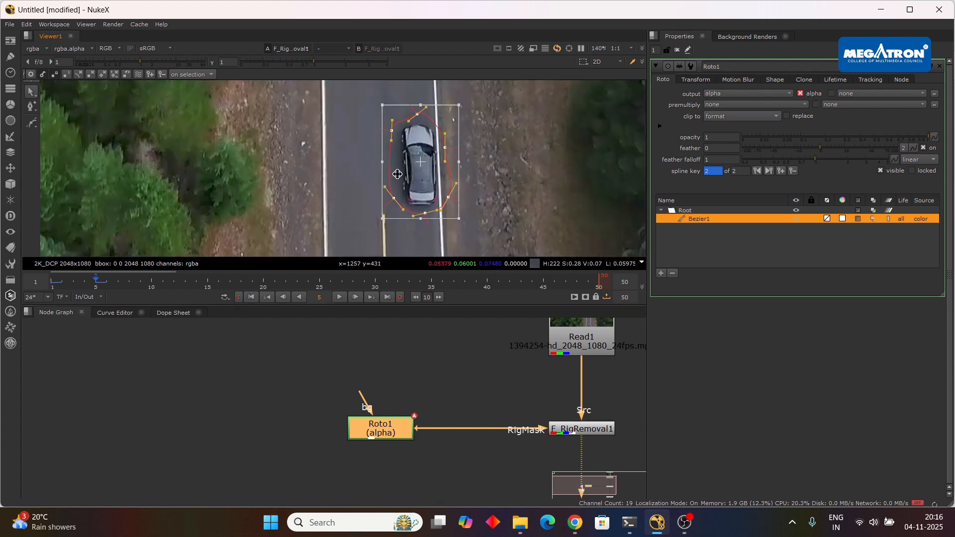
pyautogui.click(150, 284)
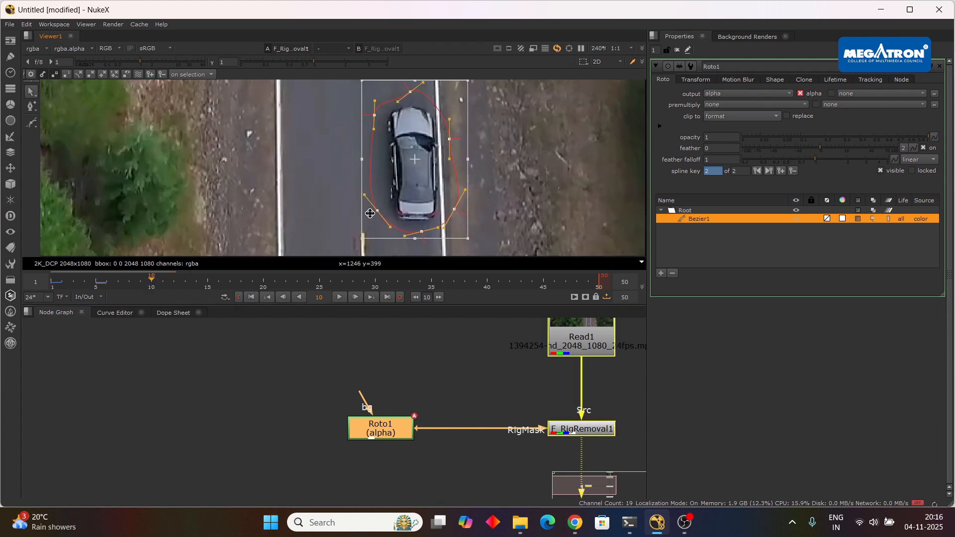
pyautogui.moveTo(429, 158); pyautogui.dragTo(429, 164)
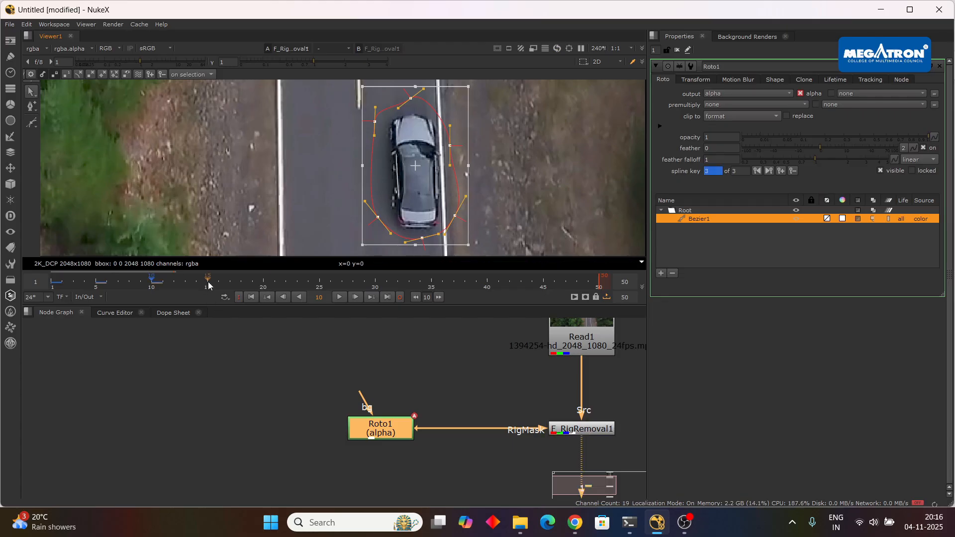
pyautogui.moveTo(575, 523)
pyautogui.click(534, 476)
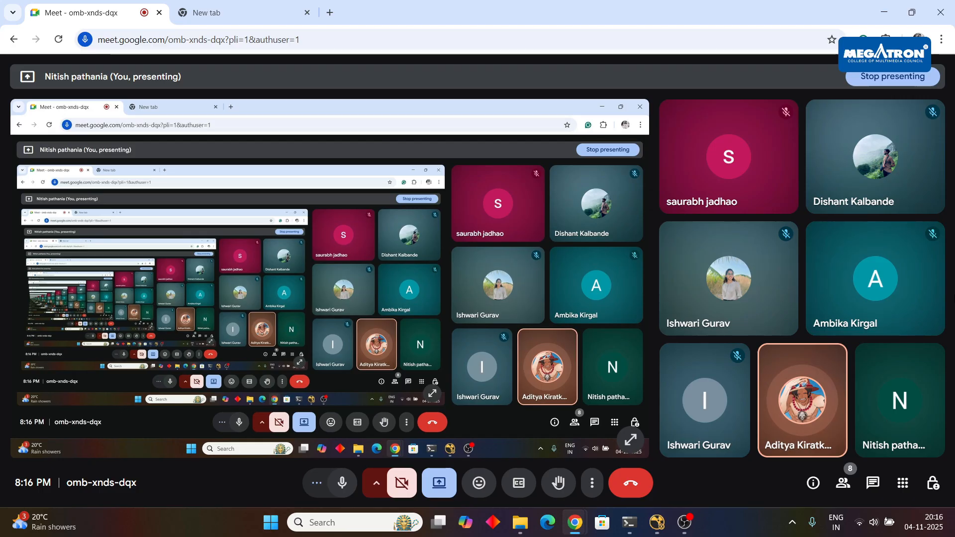
pyautogui.click(665, 532)
# Examine how the Read1 and Roto1 nodes feed the Src and RigMask inputs of F_RigRemoval1.
pyautogui.scroll(-3, 449, 393)
pyautogui.scroll(2, 495, 399)
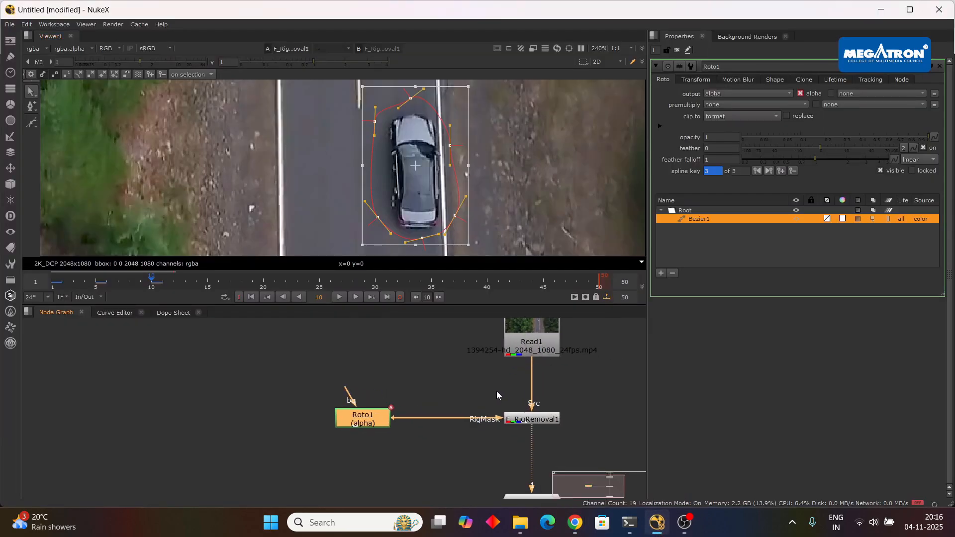
pyautogui.moveTo(496, 391); pyautogui.dragTo(485, 387)
pyautogui.scroll(2, 529, 406)
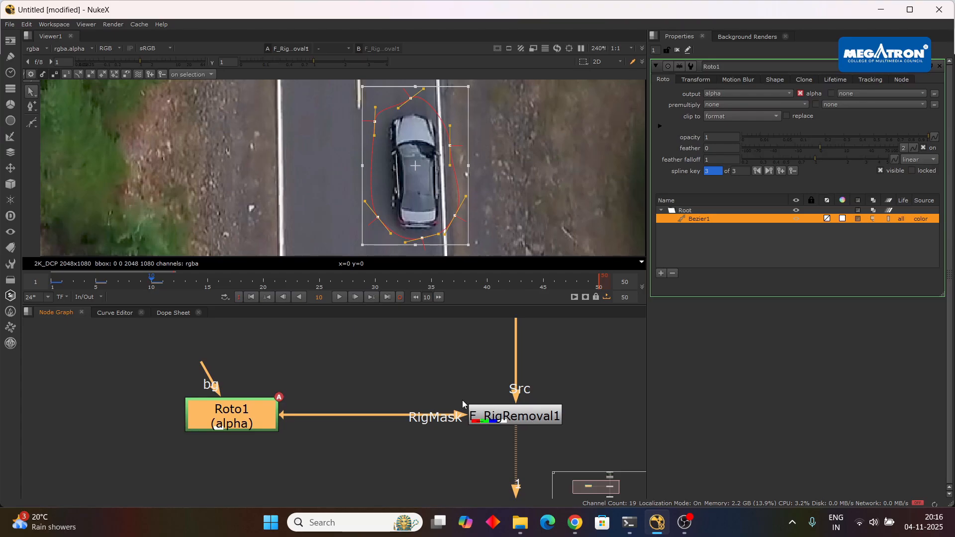
pyautogui.scroll(-2, 462, 403)
pyautogui.click(519, 415)
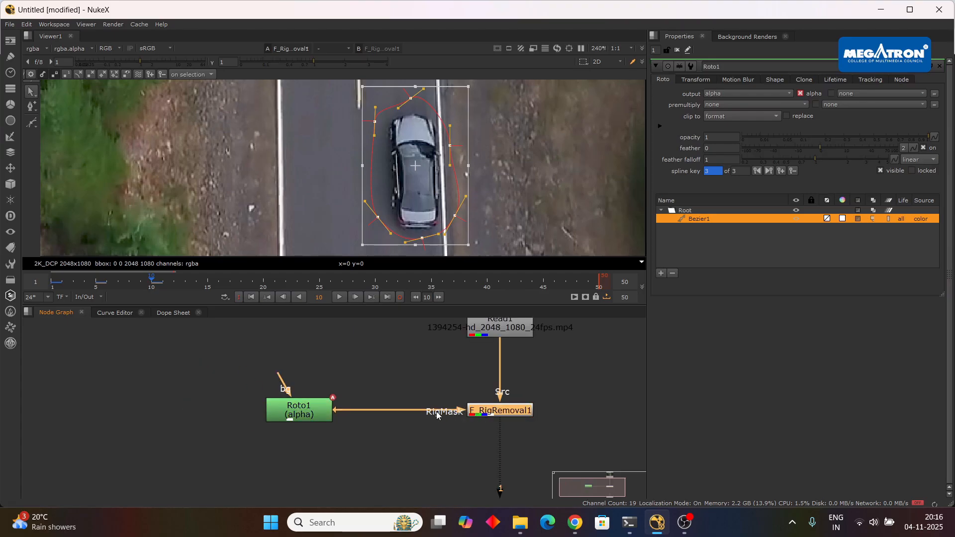
pyautogui.moveTo(419, 413); pyautogui.dragTo(309, 414)
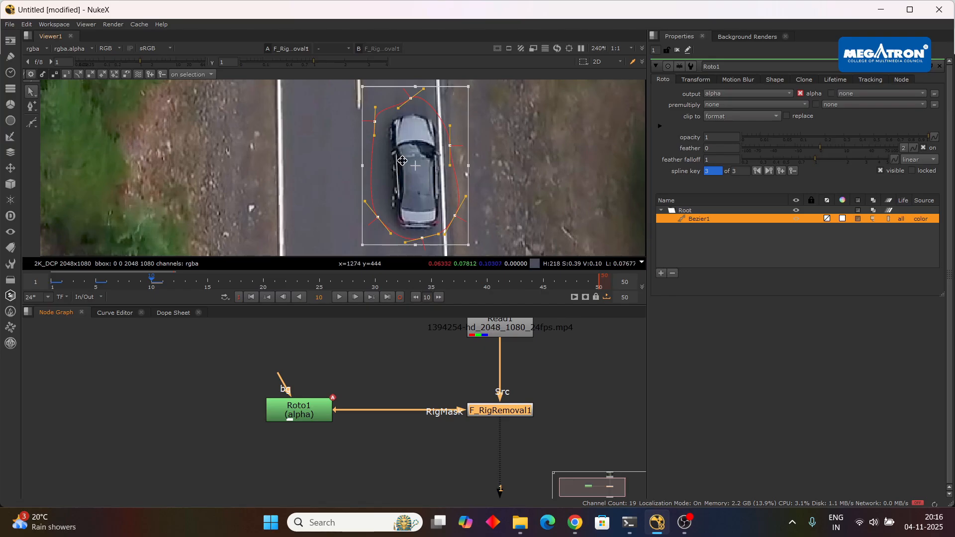
pyautogui.scroll(-3, 530, 392)
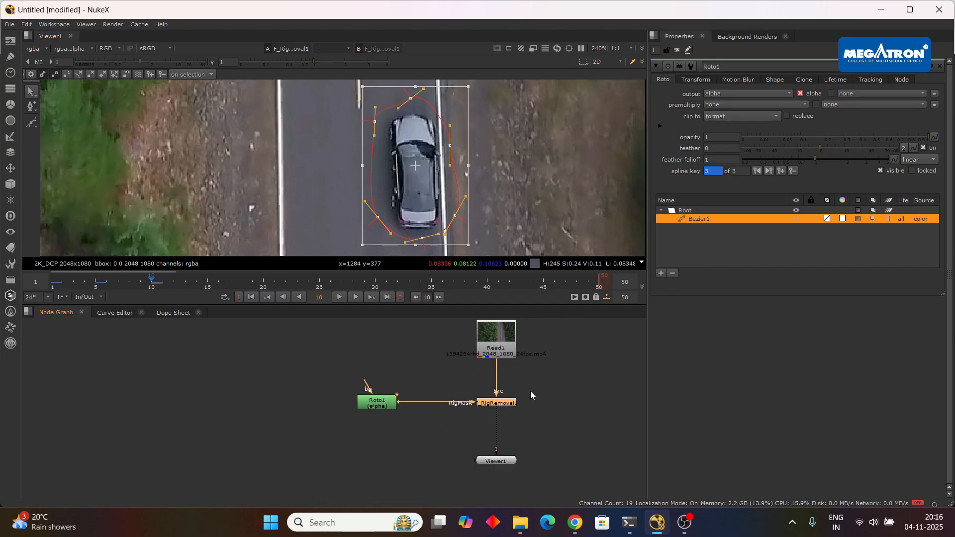
pyautogui.scroll(2, 529, 401)
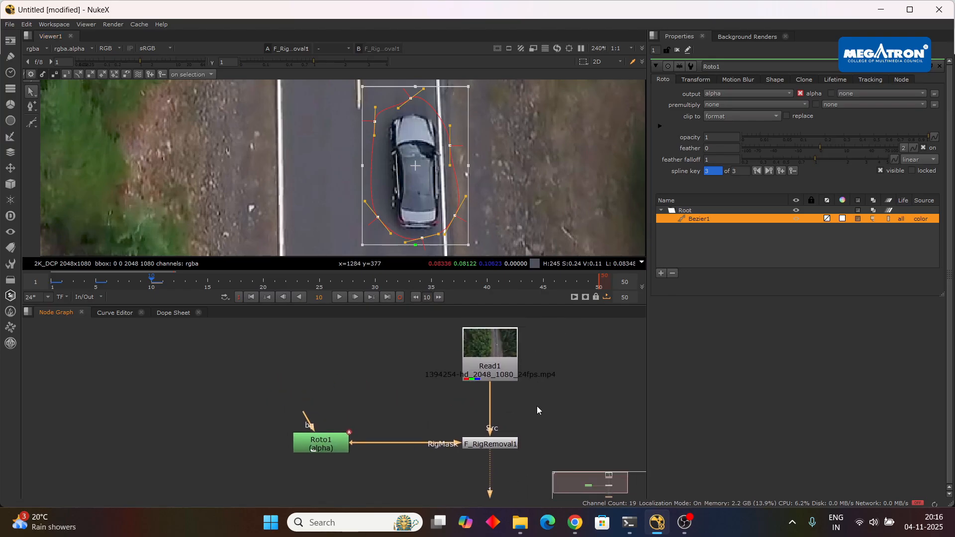
pyautogui.moveTo(502, 444)
pyautogui.mouseDown()
pyautogui.moveTo(487, 439)
pyautogui.moveTo(500, 449)
pyautogui.mouseUp()
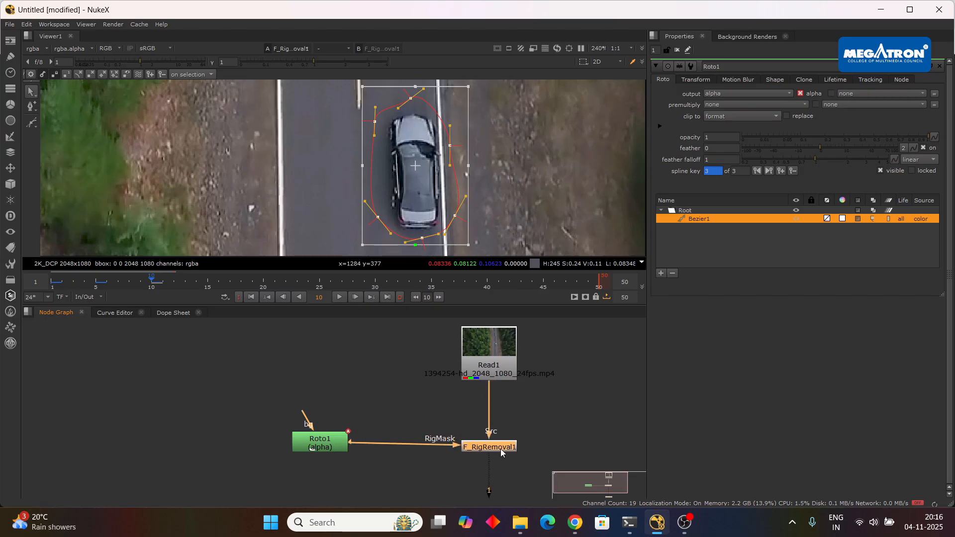
# Reposition the whole Bezier shape over the car at frames 15, 20 and 25 to keyframe it.
pyautogui.moveTo(330, 445); pyautogui.dragTo(332, 449)
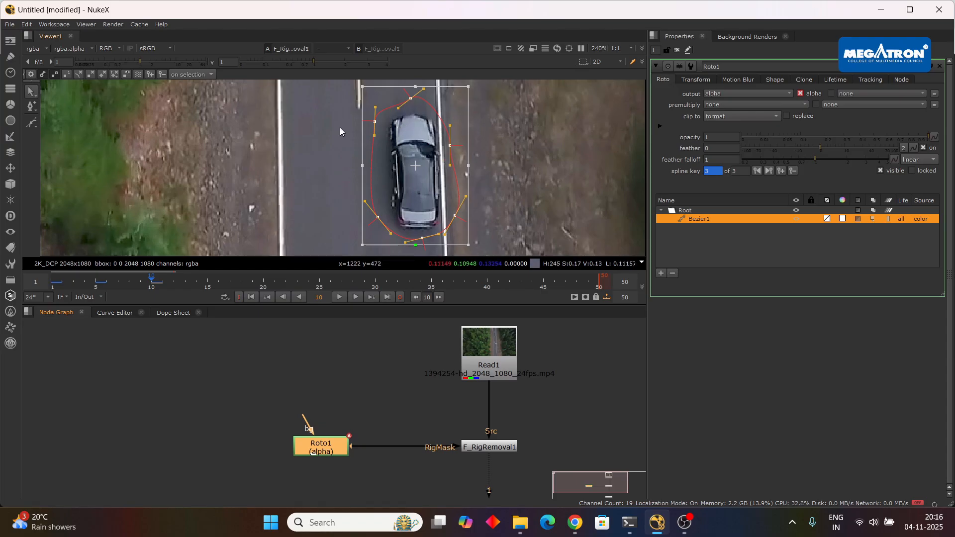
pyautogui.click(208, 287)
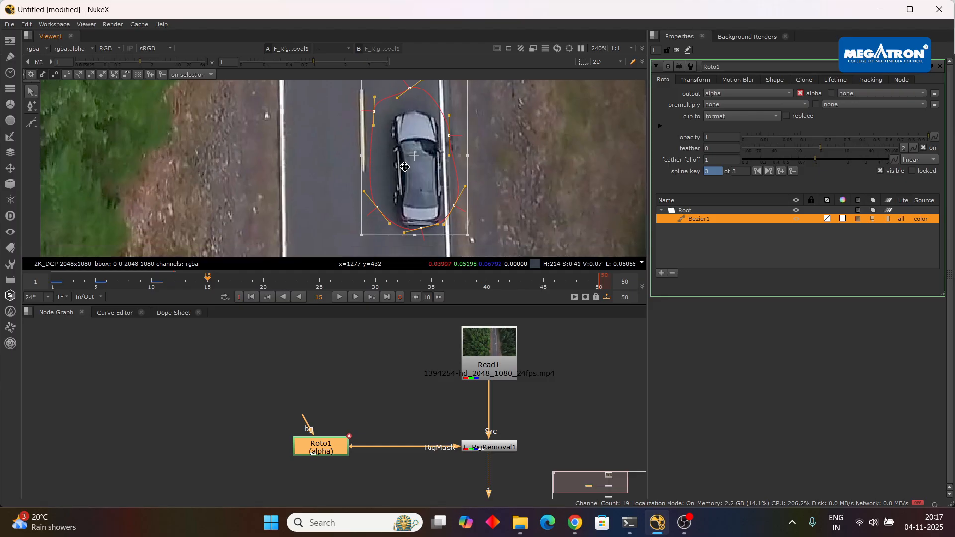
pyautogui.moveTo(415, 168); pyautogui.dragTo(420, 167)
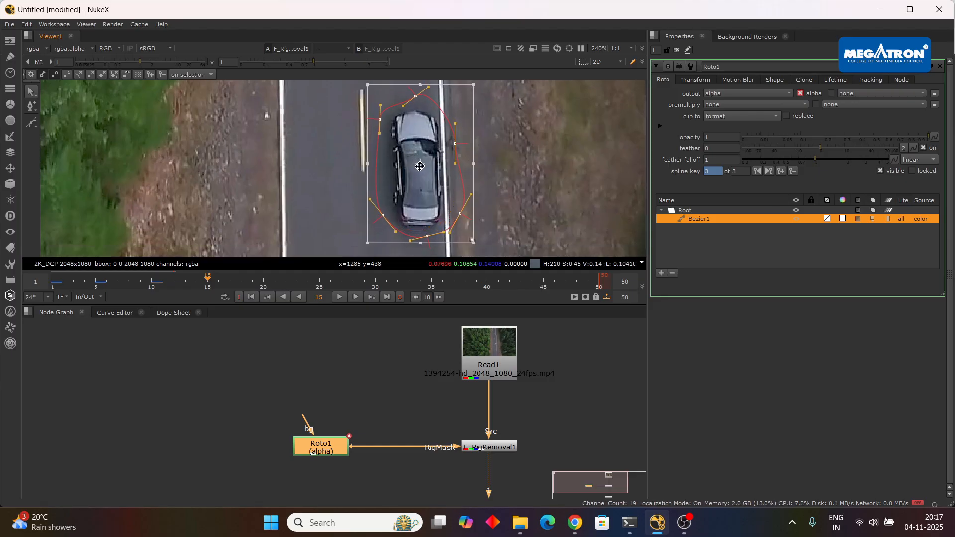
pyautogui.click(264, 287)
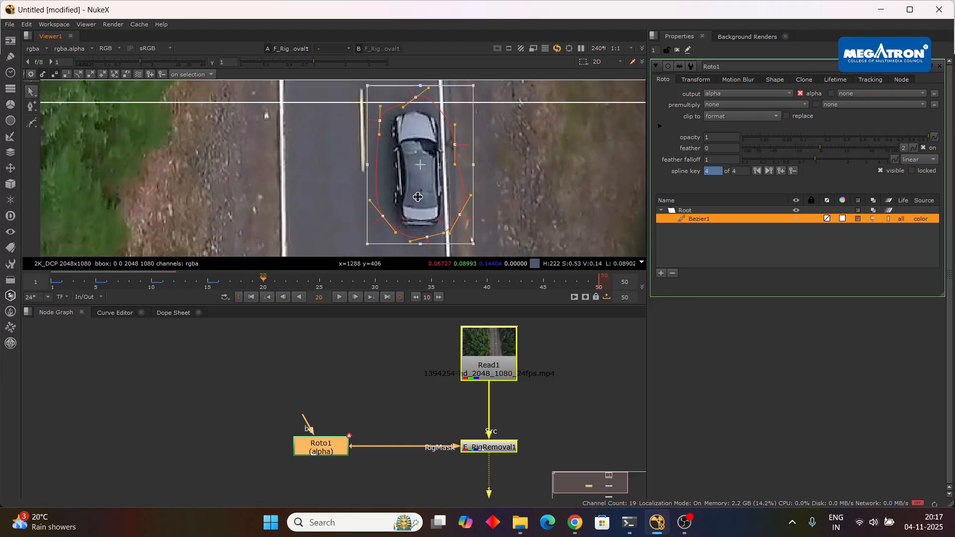
pyautogui.moveTo(435, 181); pyautogui.dragTo(438, 183)
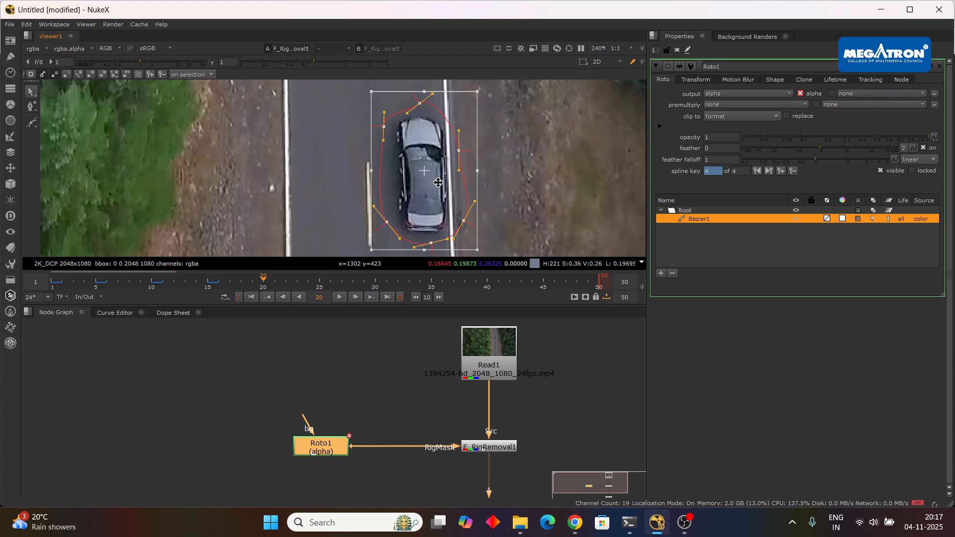
pyautogui.click(320, 288)
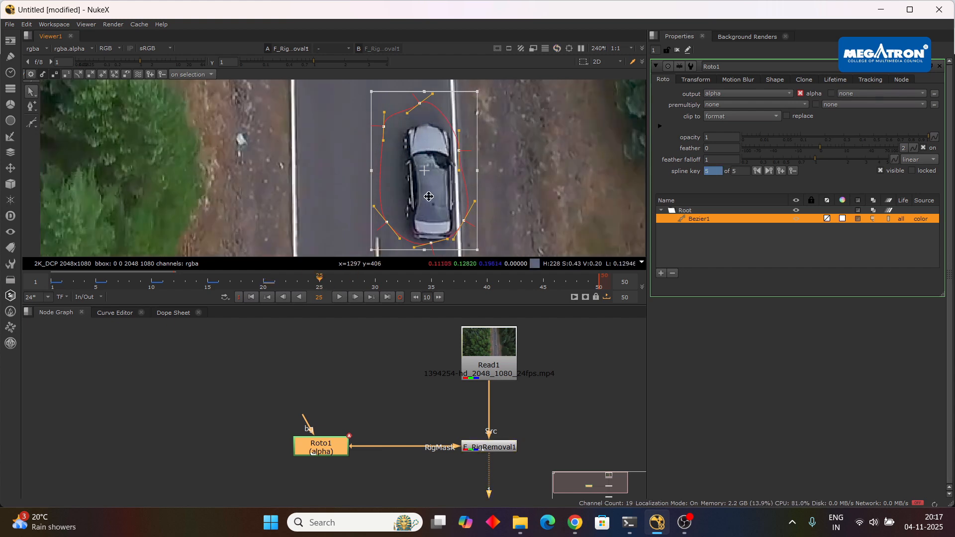
pyautogui.moveTo(429, 196); pyautogui.dragTo(436, 202)
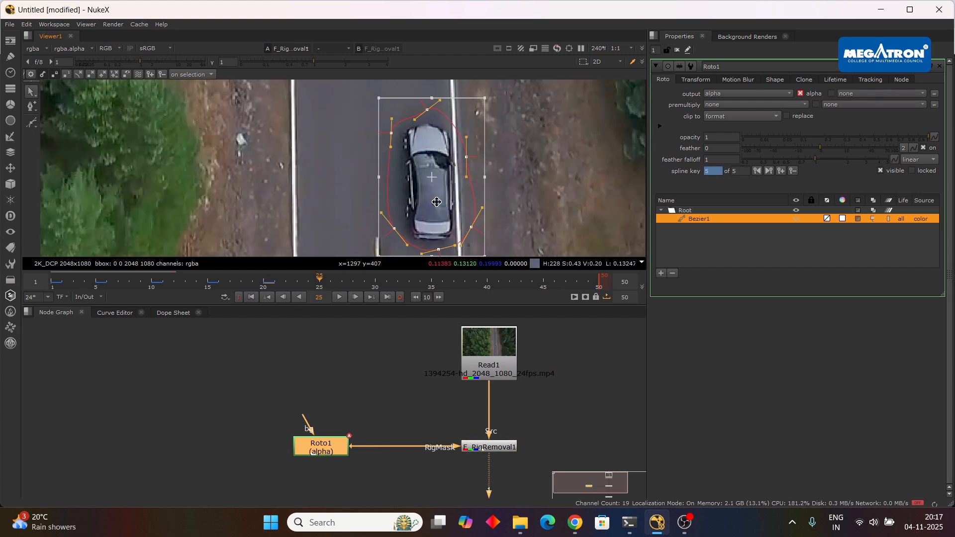
# Keyframe the Bezier shape at frames 30 and 35 by moving it back over the car.
pyautogui.click(379, 284)
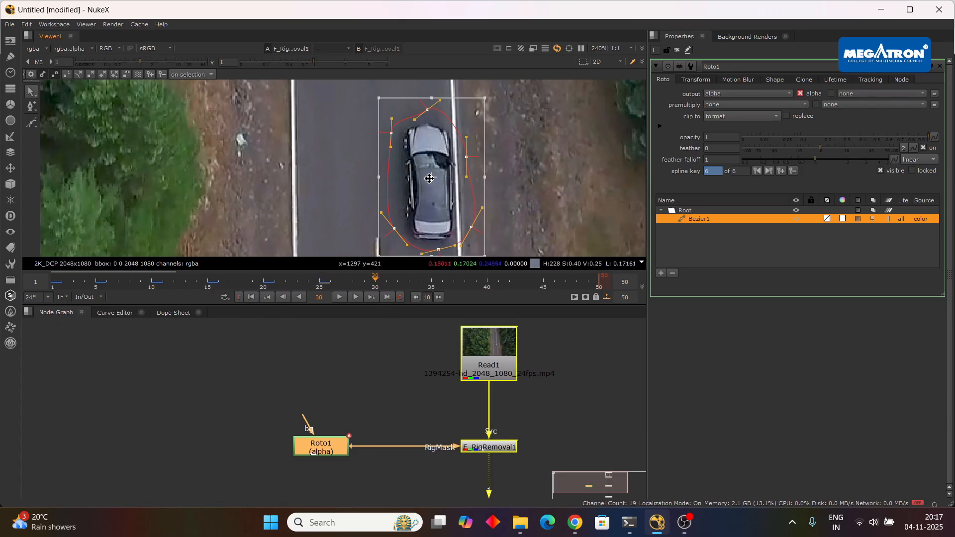
pyautogui.scroll(-1, 399, 149)
pyautogui.scroll(1, 398, 149)
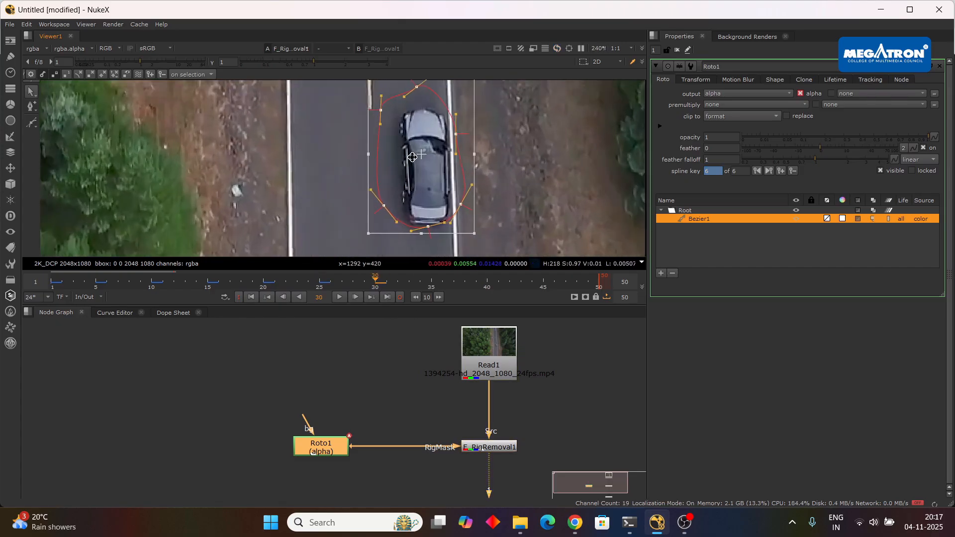
pyautogui.moveTo(420, 164); pyautogui.dragTo(420, 164)
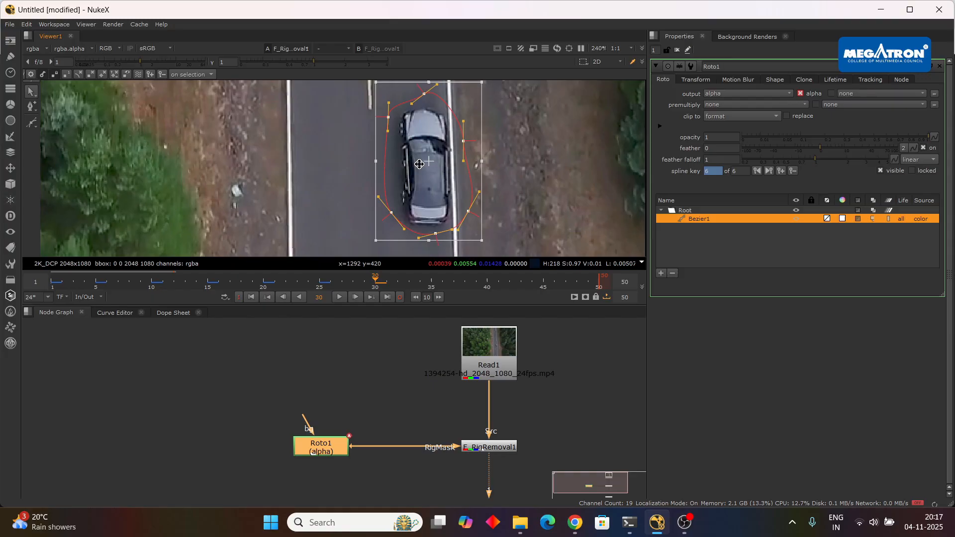
pyautogui.click(432, 283)
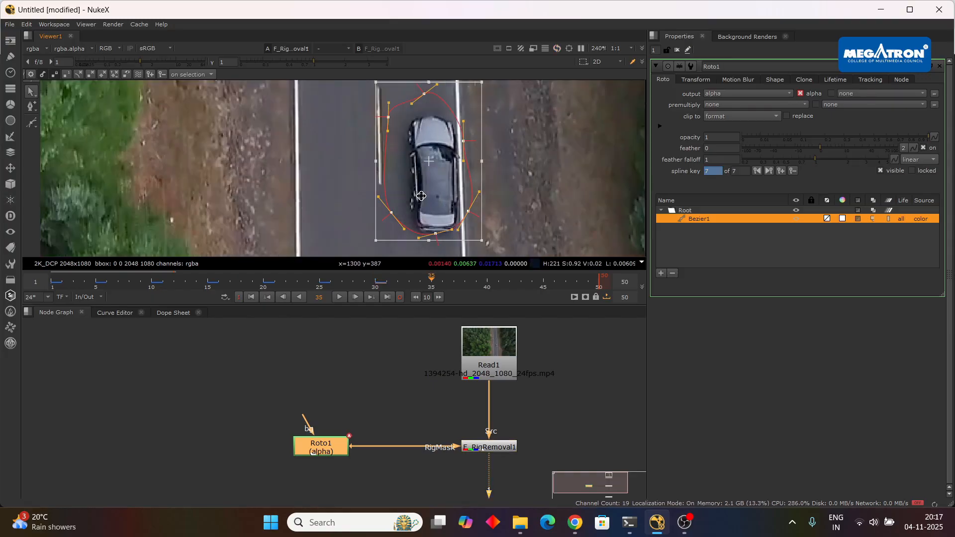
pyautogui.scroll(1, 395, 167)
pyautogui.moveTo(394, 166); pyautogui.dragTo(419, 176)
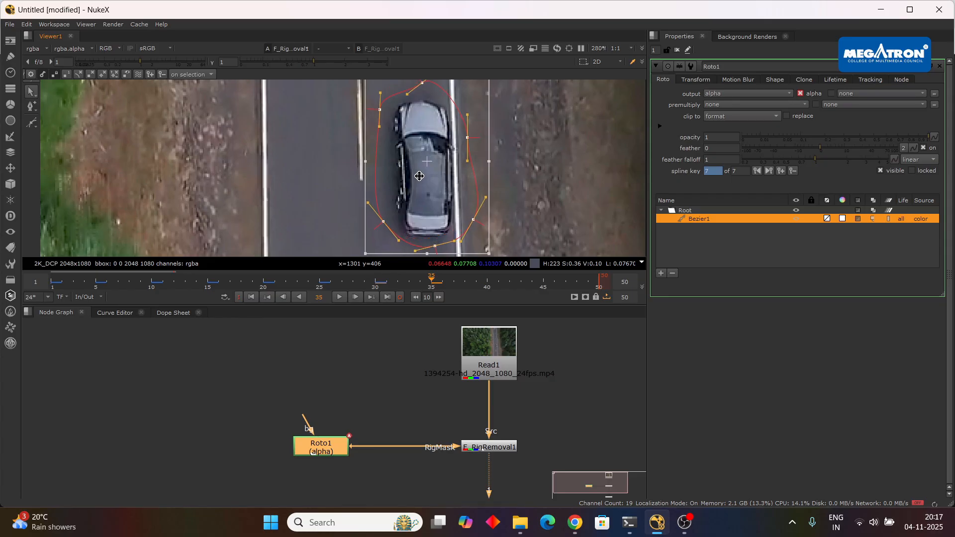
# Keyframe the Bezier shape over the car at frames 40, 45 and 50, the end of the clip.
pyautogui.click(487, 287)
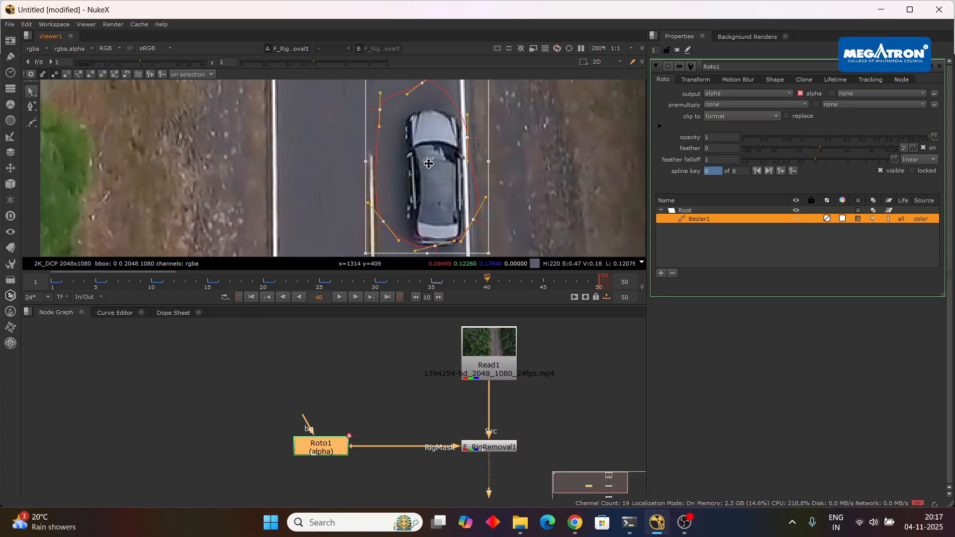
pyautogui.moveTo(427, 164); pyautogui.dragTo(436, 173)
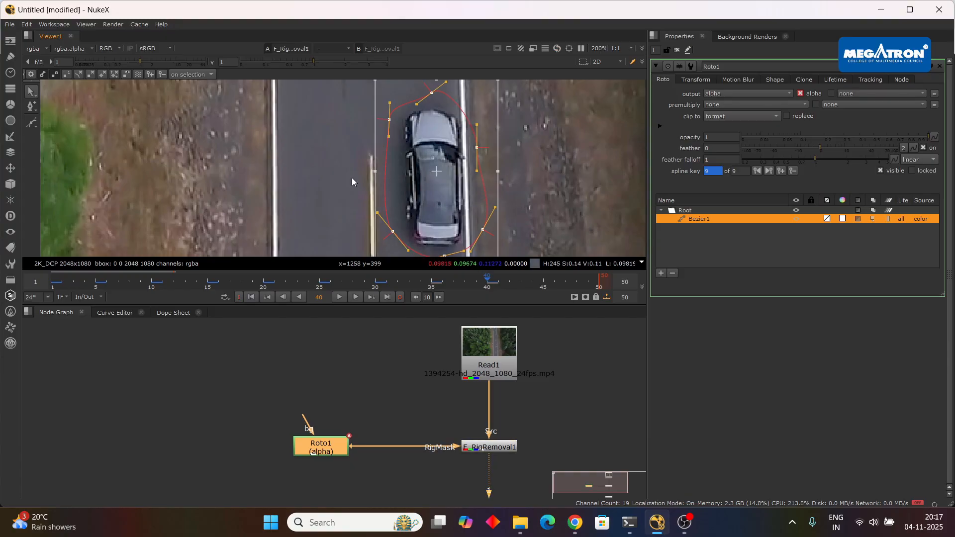
pyautogui.scroll(-2, 351, 178)
pyautogui.click(543, 284)
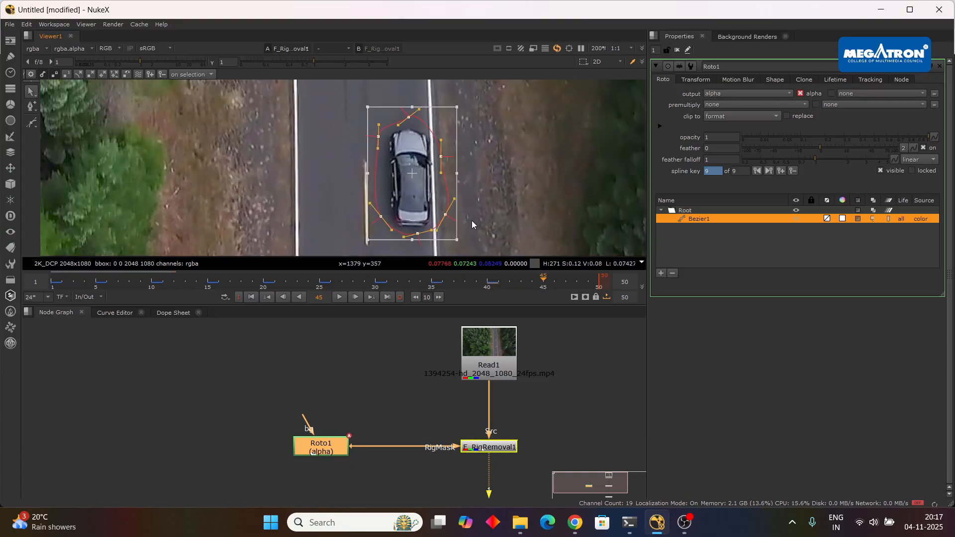
pyautogui.scroll(2, 434, 180)
pyautogui.moveTo(437, 195)
pyautogui.mouseDown()
pyautogui.moveTo(425, 171)
pyautogui.moveTo(431, 177)
pyautogui.mouseUp()
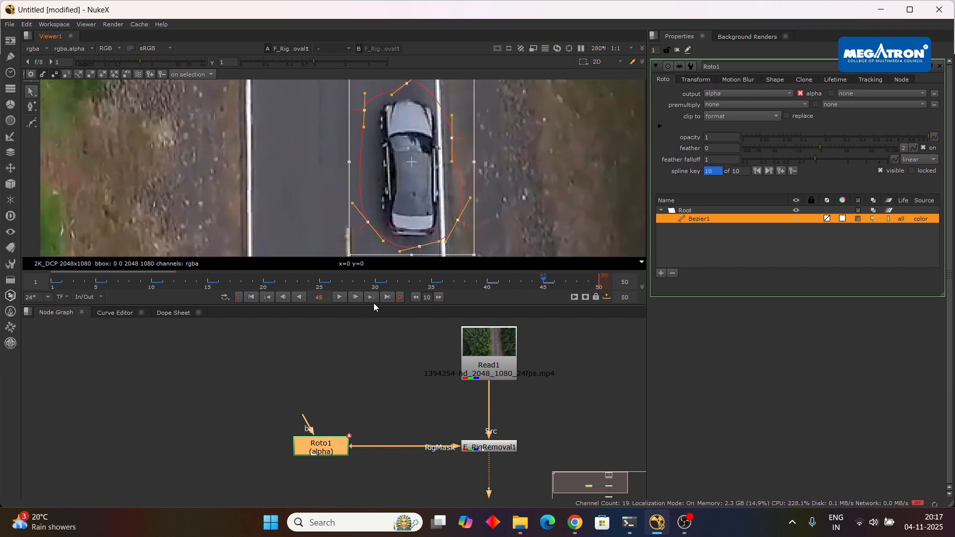
pyautogui.click(388, 297)
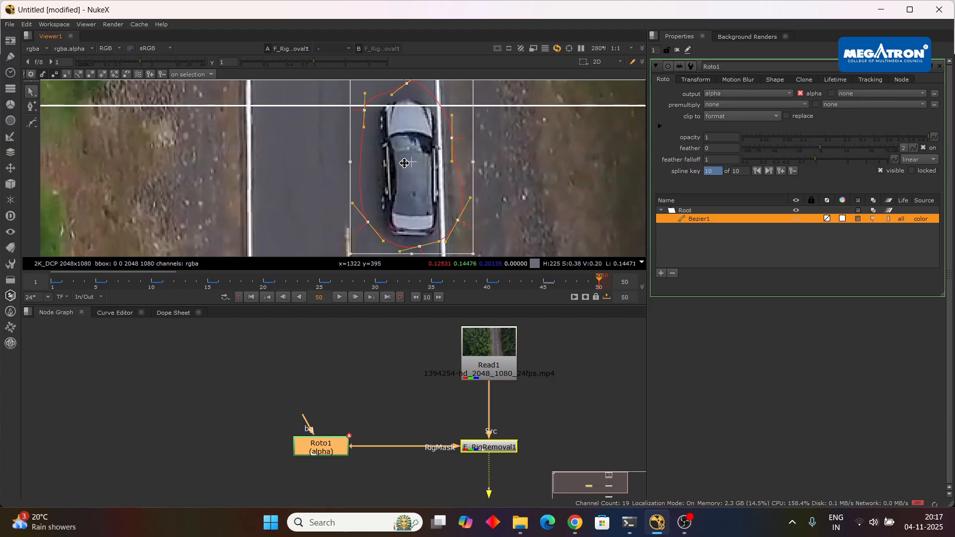
pyautogui.moveTo(417, 176)
pyautogui.mouseDown()
pyautogui.moveTo(408, 161)
pyautogui.moveTo(418, 162)
pyautogui.mouseUp()
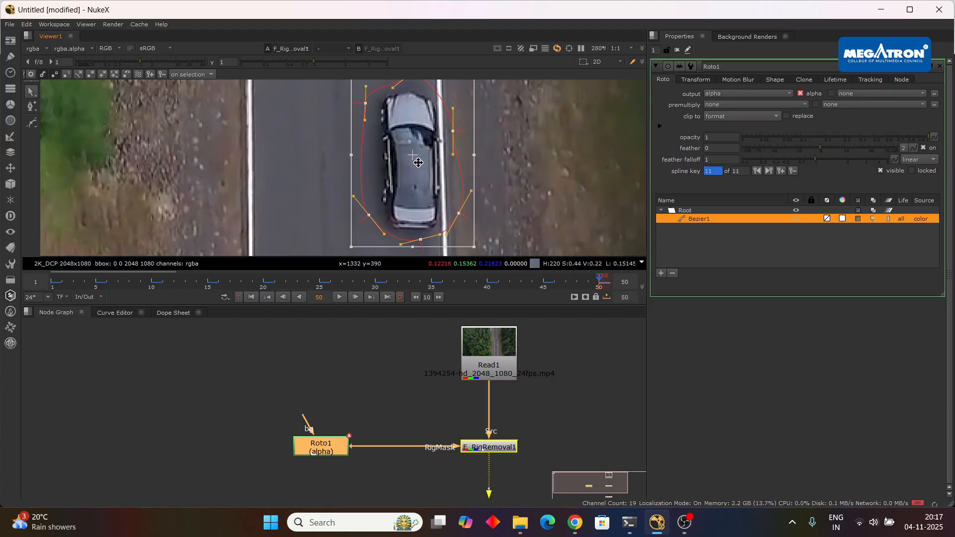
# Return to frame 1 and try to feed Roto1's mask input from Read1, routing the connection through a Dot above Roto1.
pyautogui.click(251, 297)
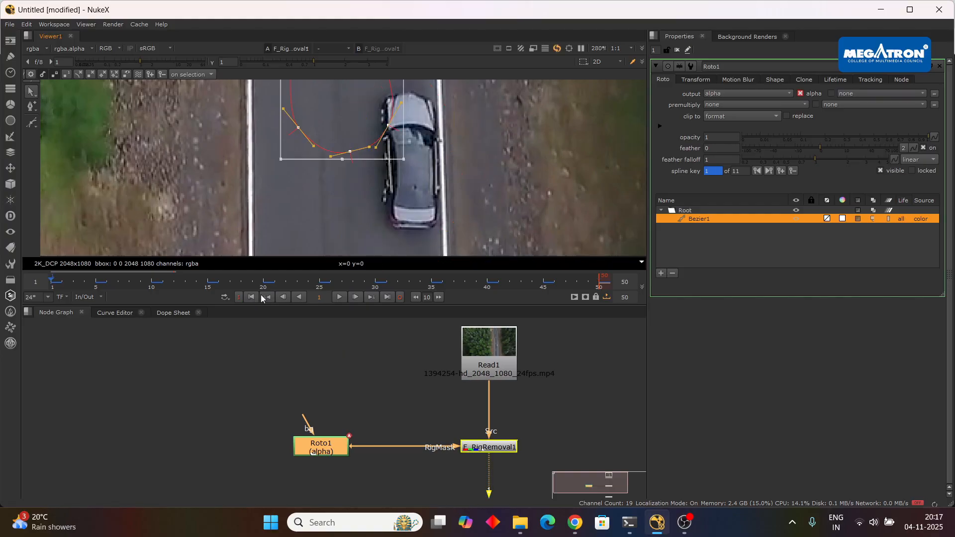
pyautogui.scroll(-3, 428, 180)
pyautogui.moveTo(332, 441); pyautogui.dragTo(474, 360)
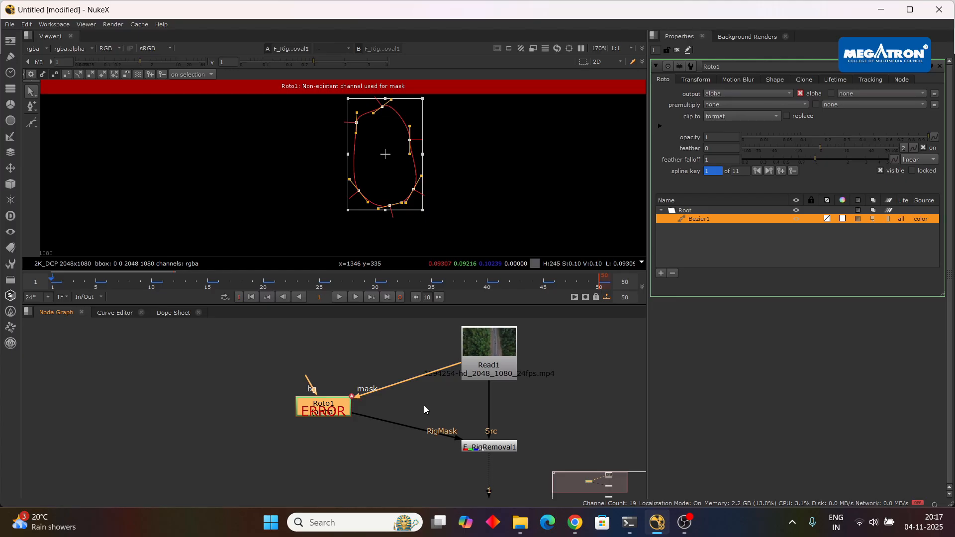
pyautogui.moveTo(321, 411); pyautogui.dragTo(316, 451)
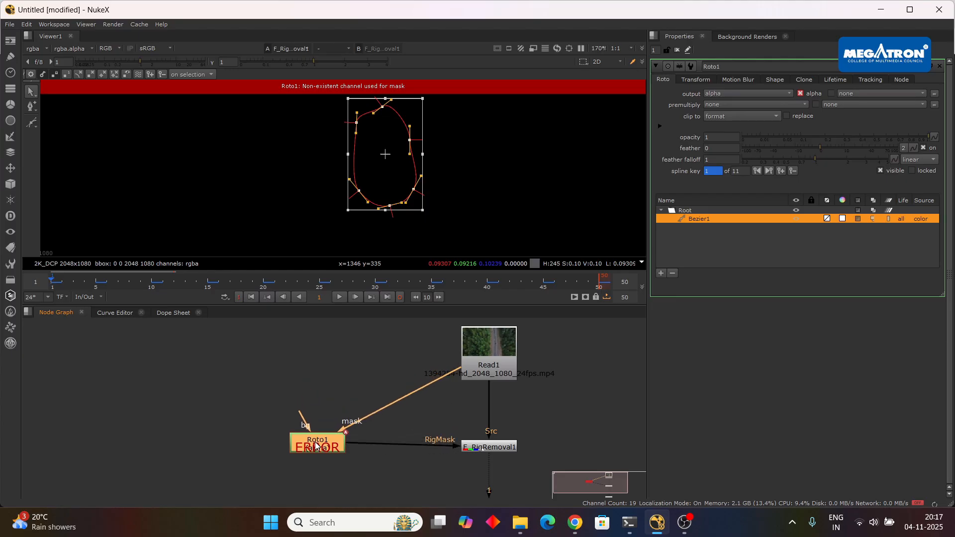
pyautogui.moveTo(400, 407); pyautogui.dragTo(318, 358)
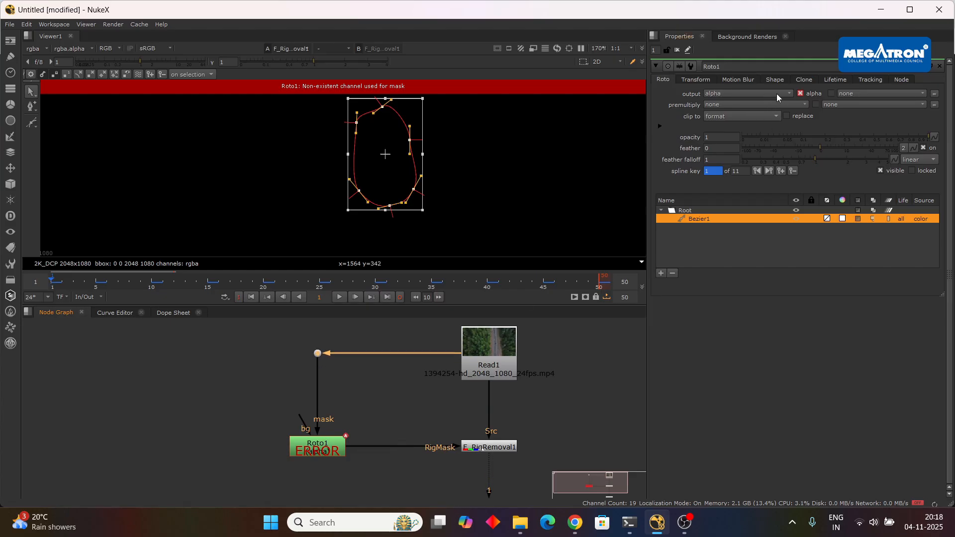
# Set the Rig Region of F_RigRemoval1 to RigMask Alpha.
pyautogui.doubleClick(491, 447)
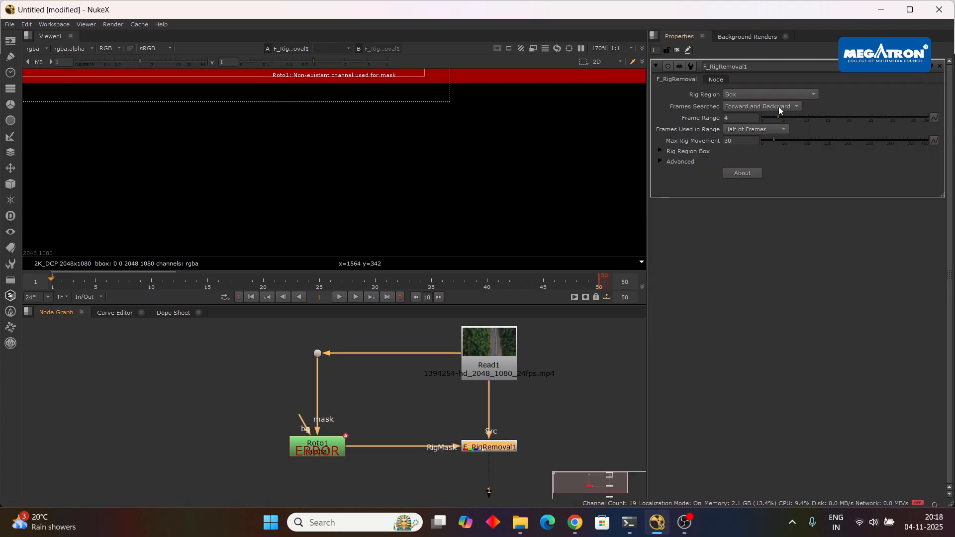
pyautogui.click(778, 107)
pyautogui.click(769, 90)
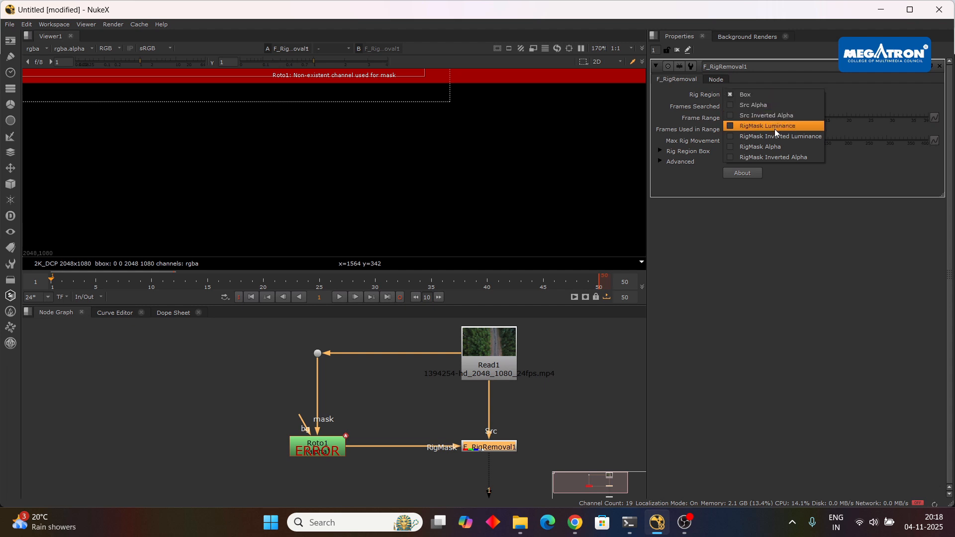
pyautogui.click(774, 147)
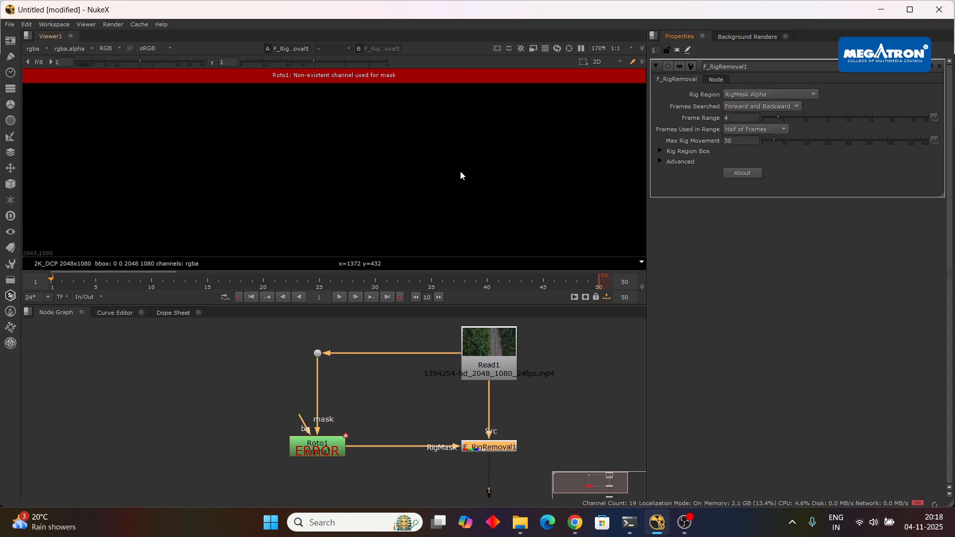
pyautogui.scroll(-3, 451, 171)
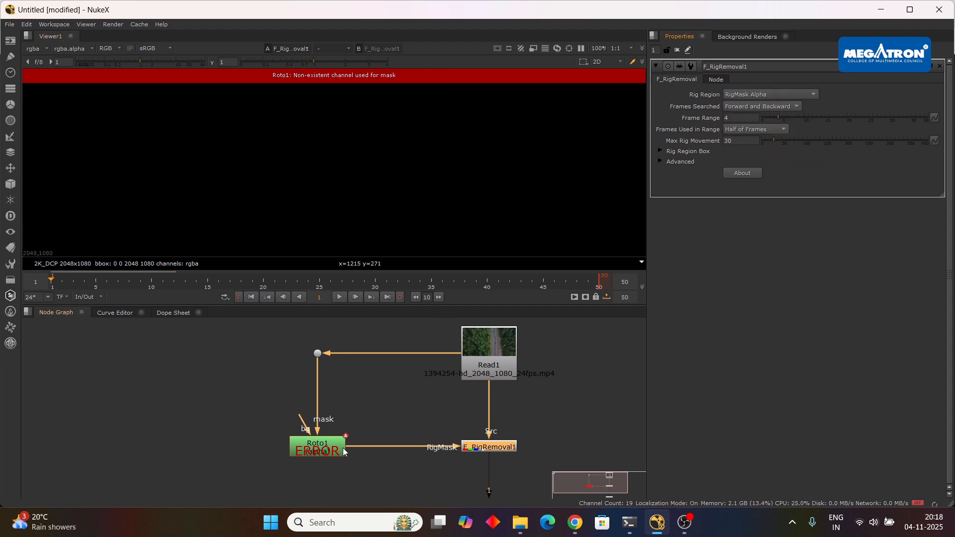
# Delete the faulty Roto1 node, create a new Roto node and connect the RigMask input of F_RigRemoval1 to it.
pyautogui.click(321, 451)
pyautogui.press('Delete')
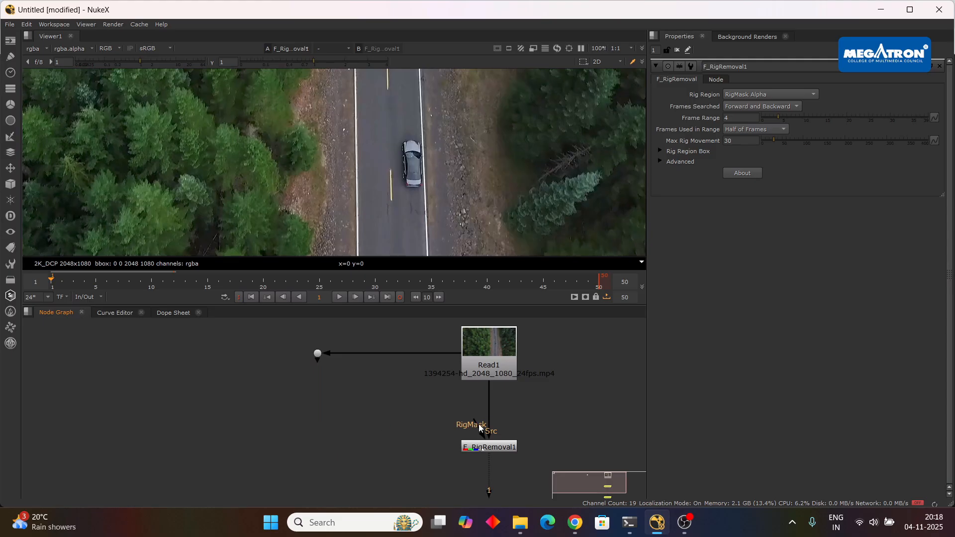
pyautogui.press('o')
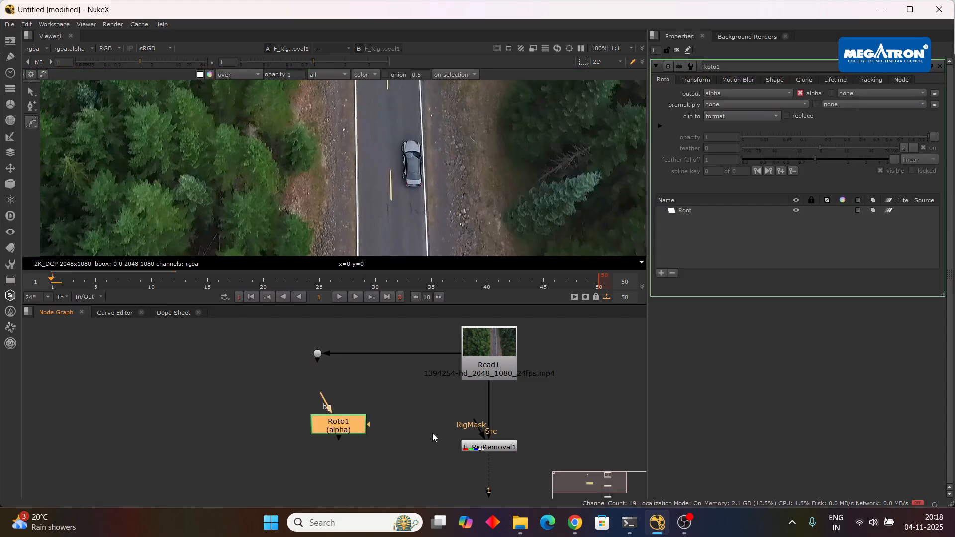
pyautogui.moveTo(477, 426); pyautogui.dragTo(338, 478)
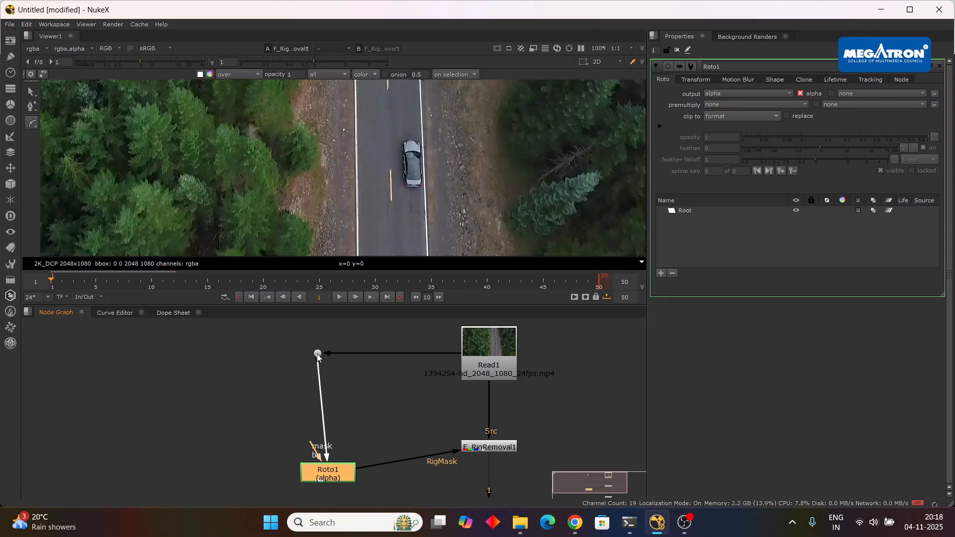
# Connect the new Roto node's bg input, not its mask, to Read1 and move the node level with F_RigRemoval1.
pyautogui.moveTo(317, 354); pyautogui.dragTo(318, 353)
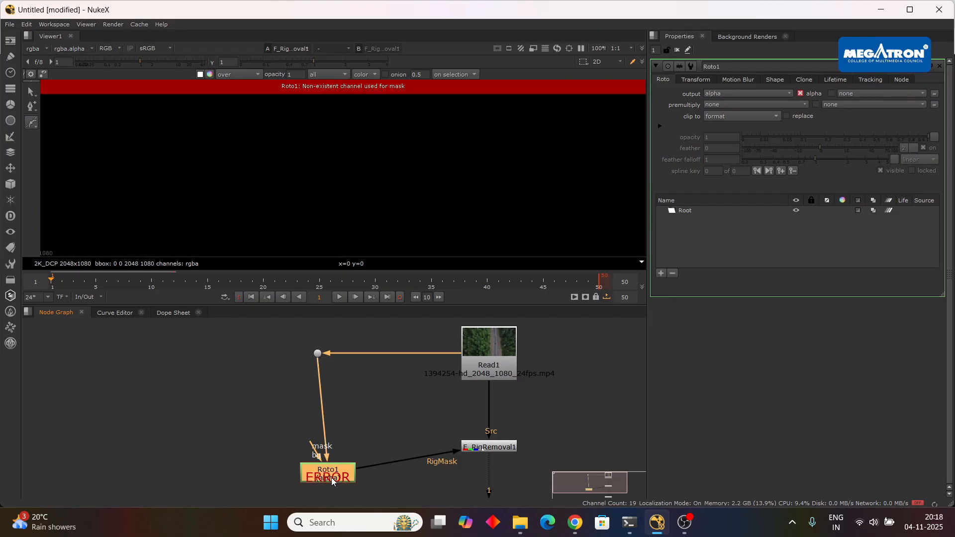
pyautogui.hotkey('ctrl', 'z')
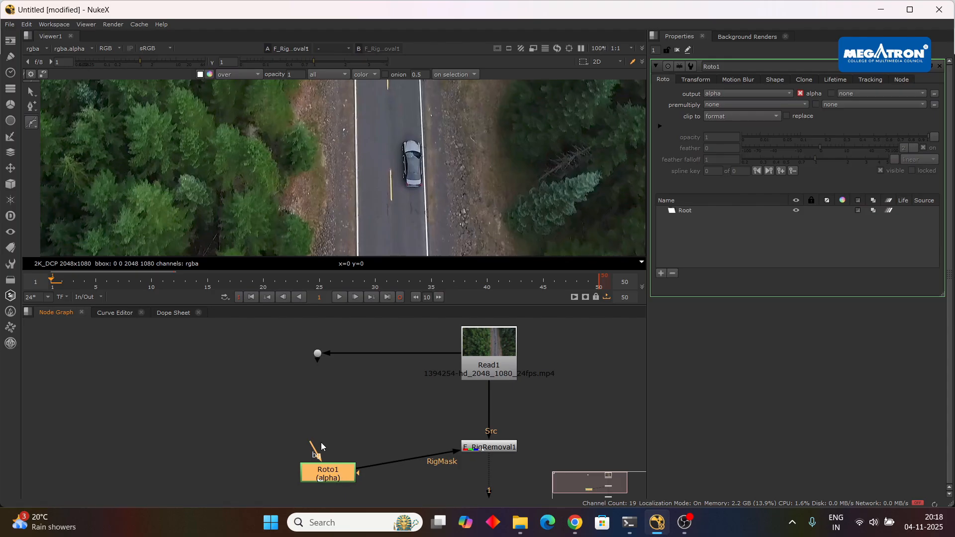
pyautogui.moveTo(321, 447); pyautogui.dragTo(316, 367)
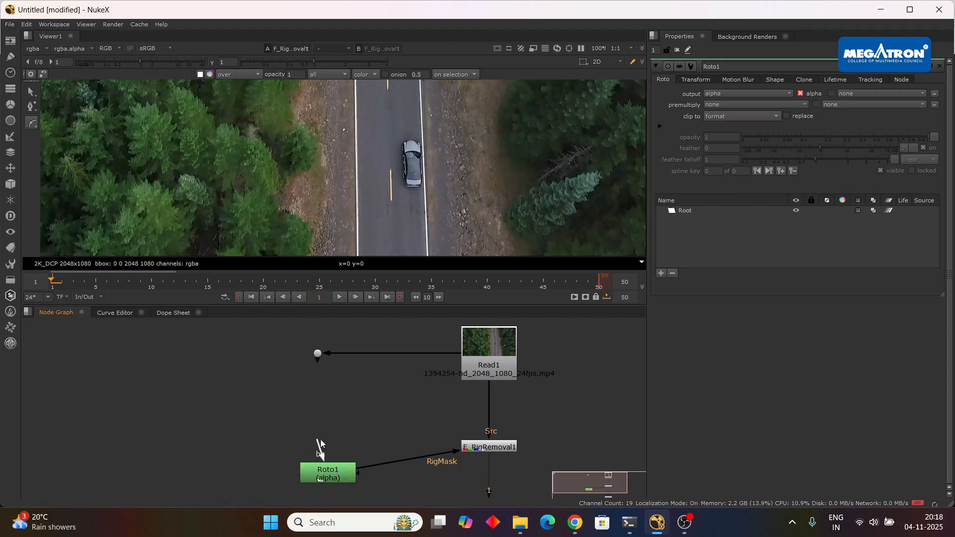
pyautogui.moveTo(321, 443); pyautogui.dragTo(478, 362)
pyautogui.moveTo(338, 478); pyautogui.dragTo(341, 452)
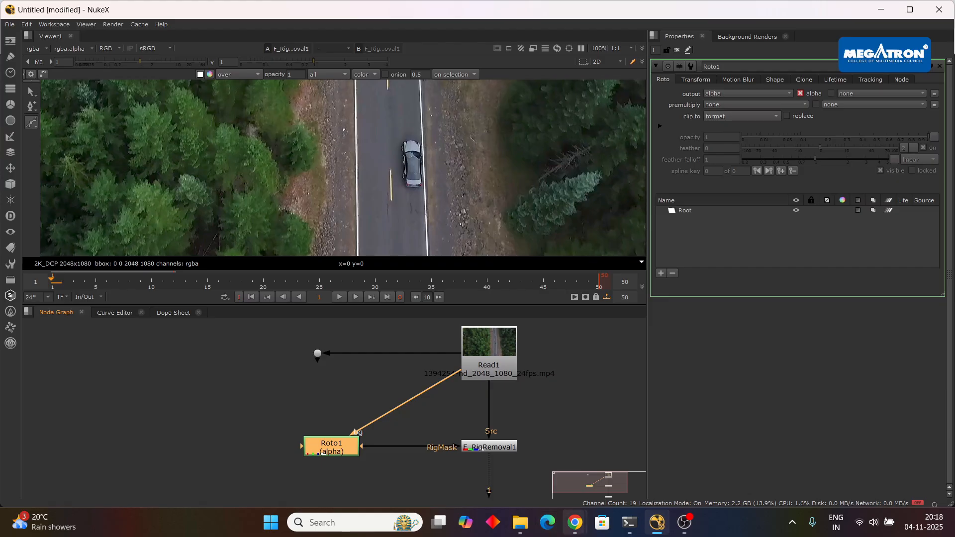
pyautogui.moveTo(574, 523)
pyautogui.click(509, 447)
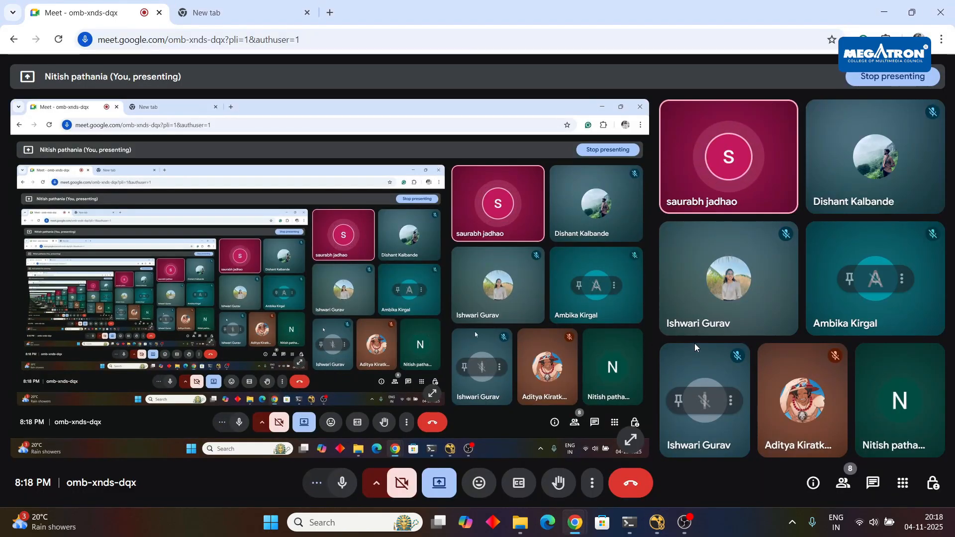
pyautogui.click(657, 522)
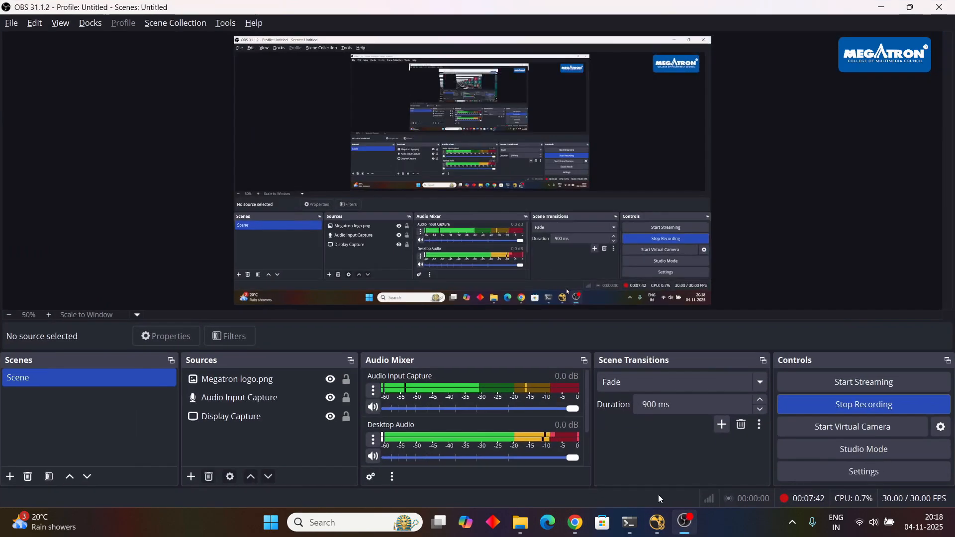
# Switch back to NukeX and set the format of the Read1 node to HD_1080 1920x1080.
pyautogui.click(656, 533)
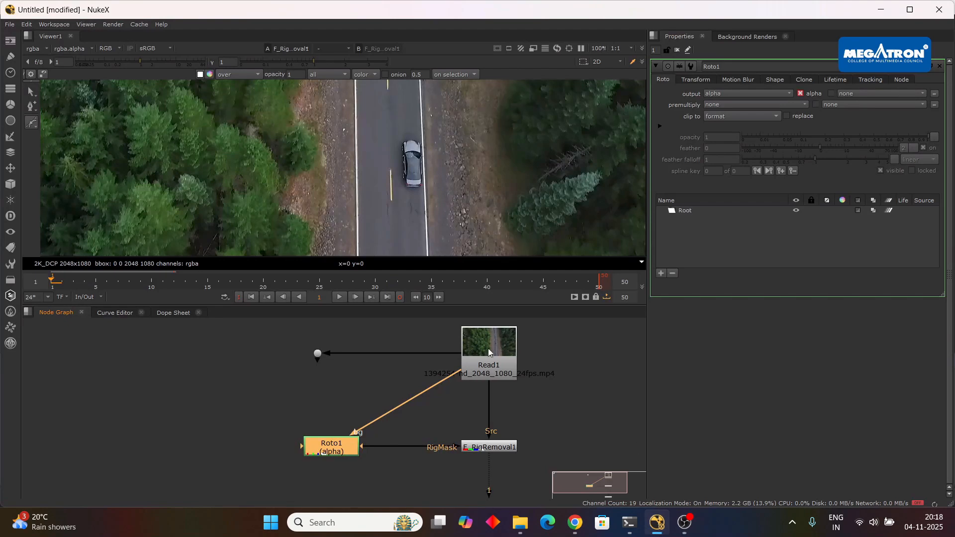
pyautogui.click(473, 350)
pyautogui.click(759, 119)
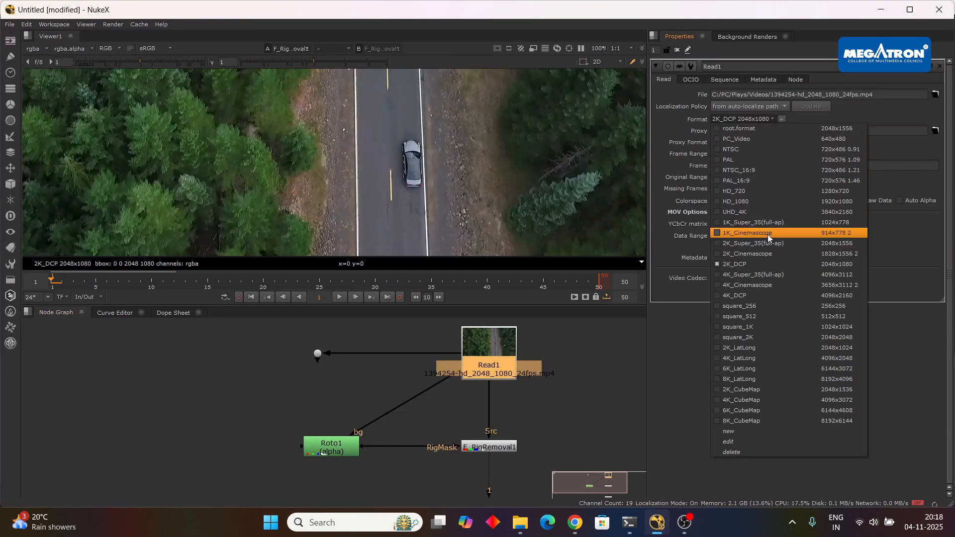
pyautogui.click(767, 202)
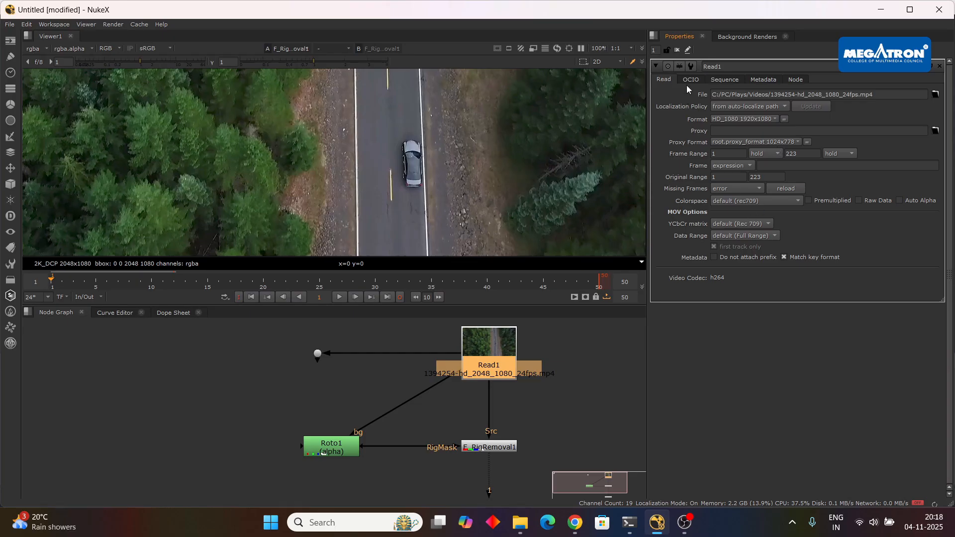
# Set the project's full size format to HD_1080 1920x1080 and reopen Read1's properties.
pyautogui.press('s')
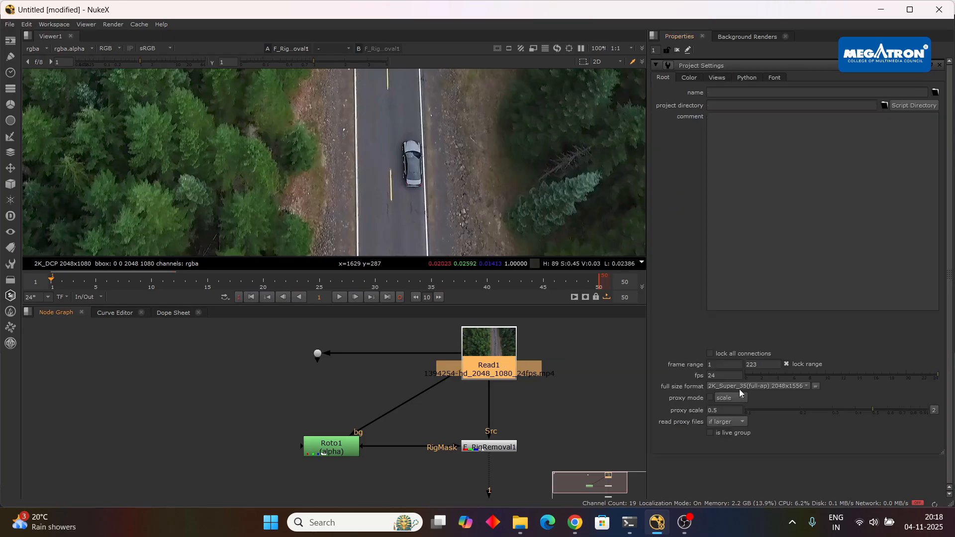
pyautogui.click(753, 386)
pyautogui.click(750, 282)
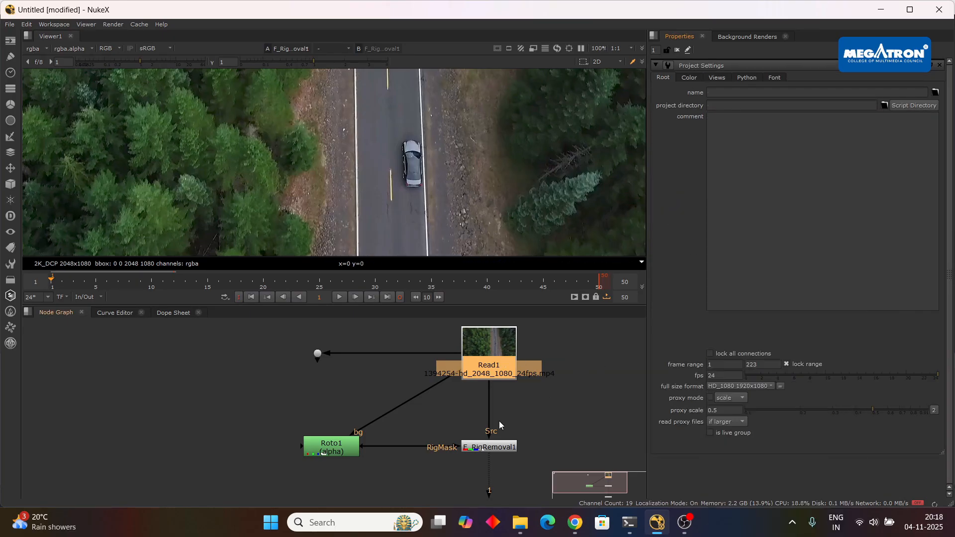
pyautogui.scroll(-2, 453, 188)
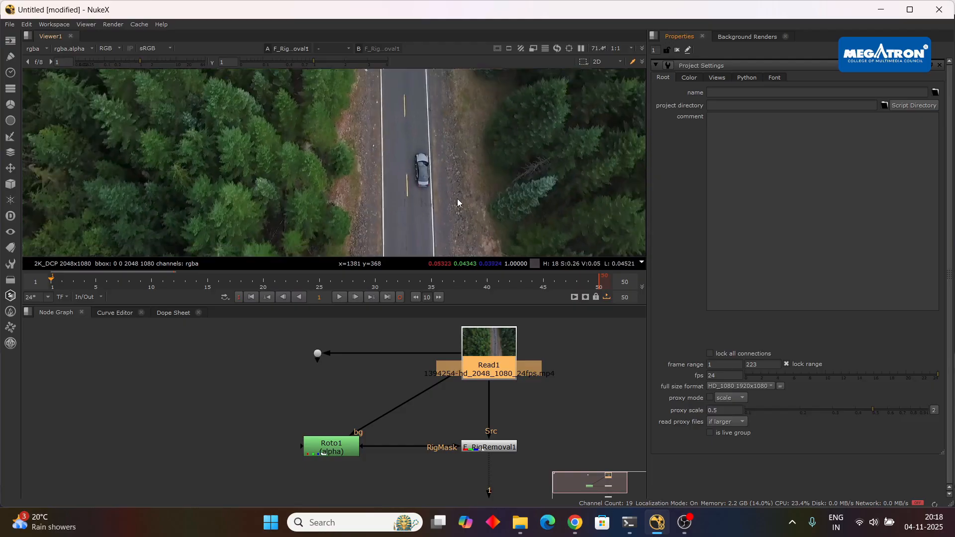
pyautogui.press('Return')
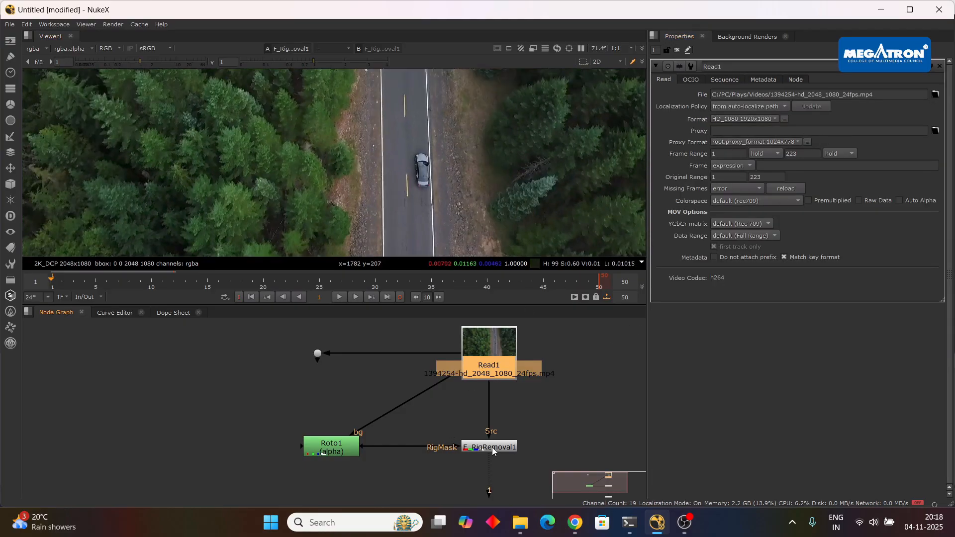
# Delete the leftover Dot fed by Read1 and connect Roto1's mask input, instead of its bg input, to Read1.
pyautogui.click(317, 353)
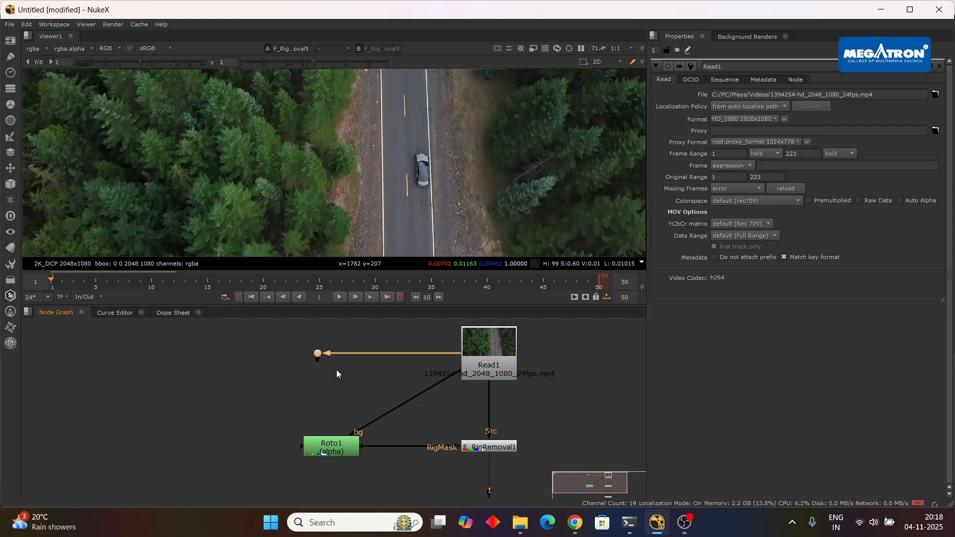
pyautogui.press('Delete')
pyautogui.moveTo(401, 403); pyautogui.dragTo(335, 358)
pyautogui.press('Delete')
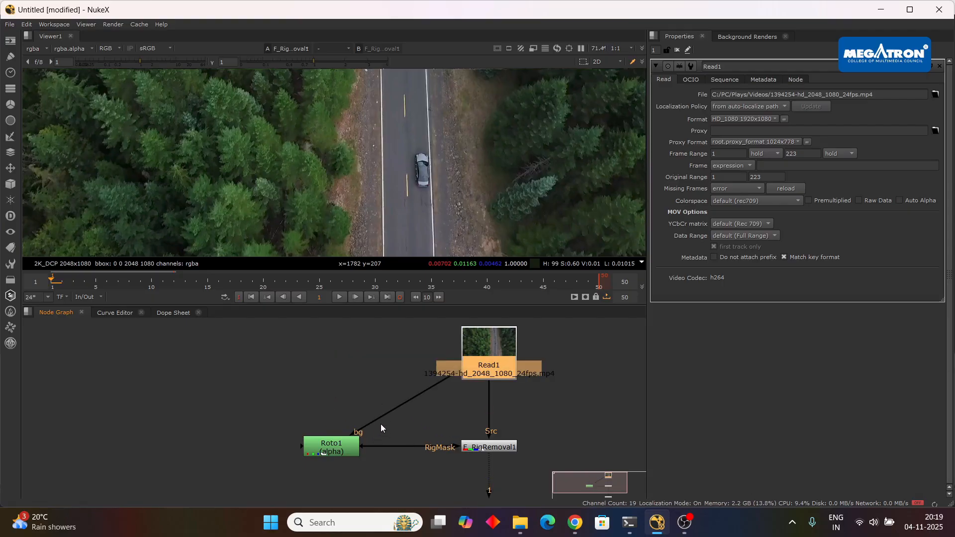
pyautogui.moveTo(375, 422); pyautogui.dragTo(373, 389)
pyautogui.moveTo(349, 453); pyautogui.dragTo(476, 348)
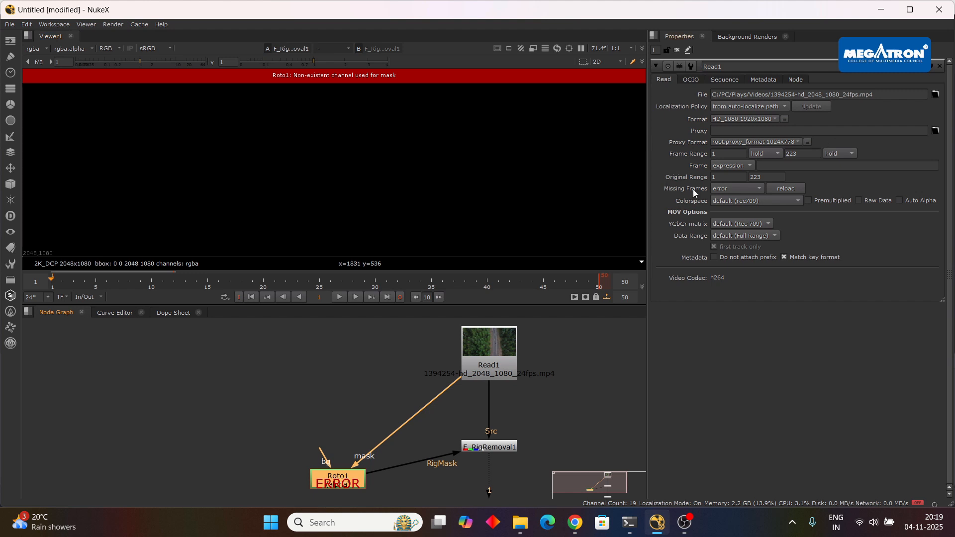
# Change the Rig Region of F_RigRemoval1 to RigMask Inverted Luminance.
pyautogui.click(488, 449)
pyautogui.click(764, 106)
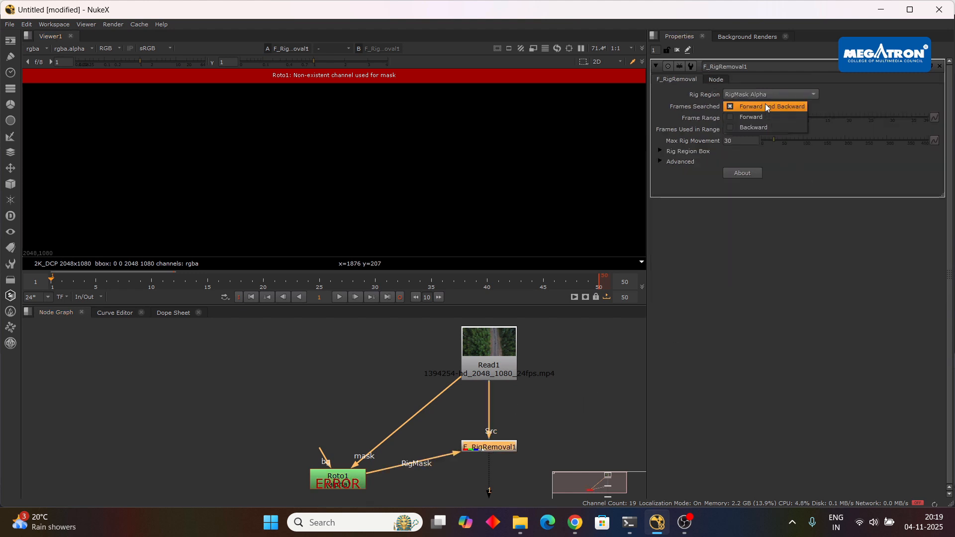
pyautogui.click(766, 93)
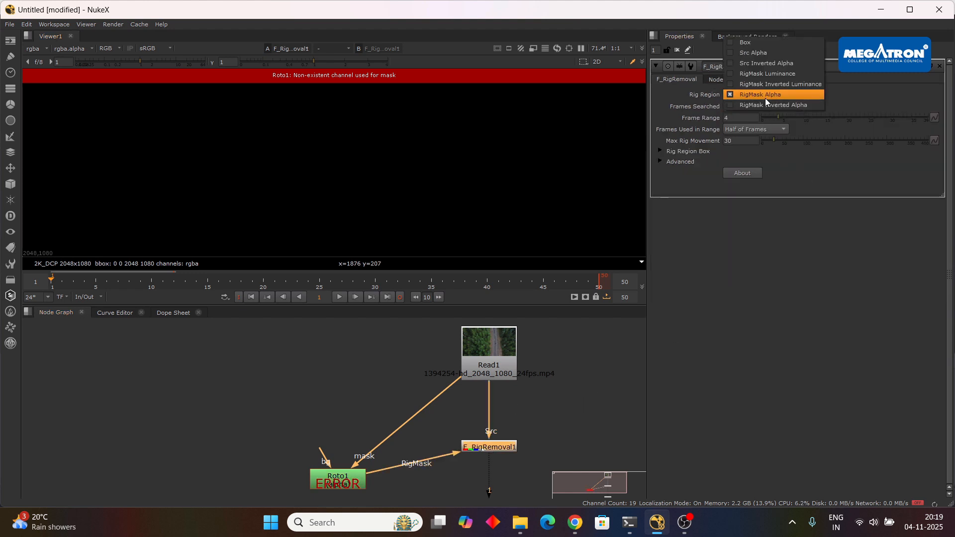
pyautogui.click(765, 96)
pyautogui.click(768, 93)
pyautogui.click(772, 86)
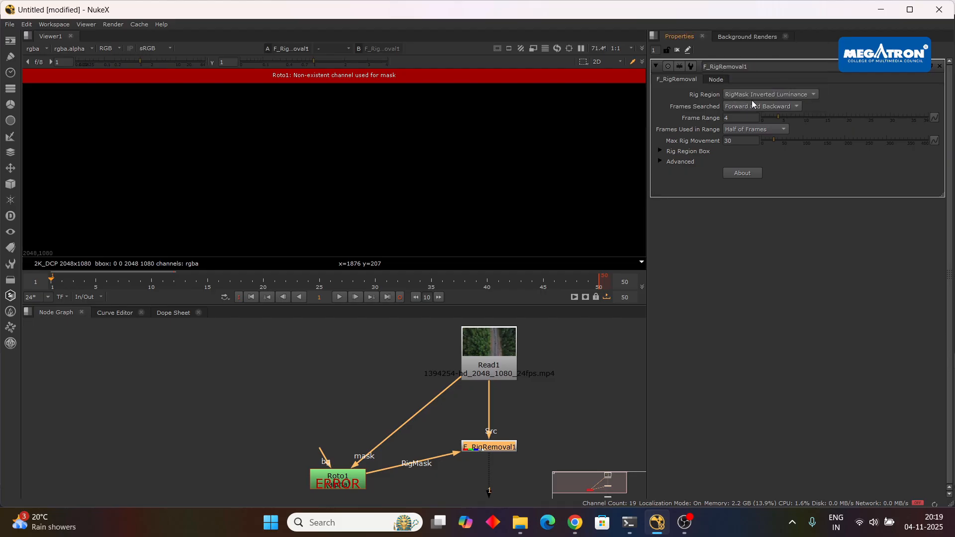
# Recheck Read1 and the project's full size format, keeping HD_1080 selected, and review the node layout.
pyautogui.click(490, 355)
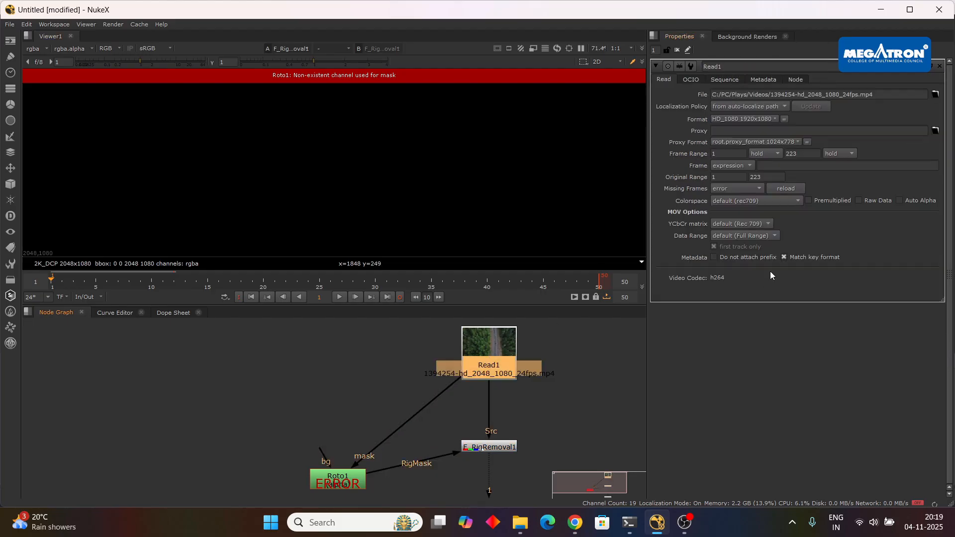
pyautogui.press('s')
pyautogui.click(761, 387)
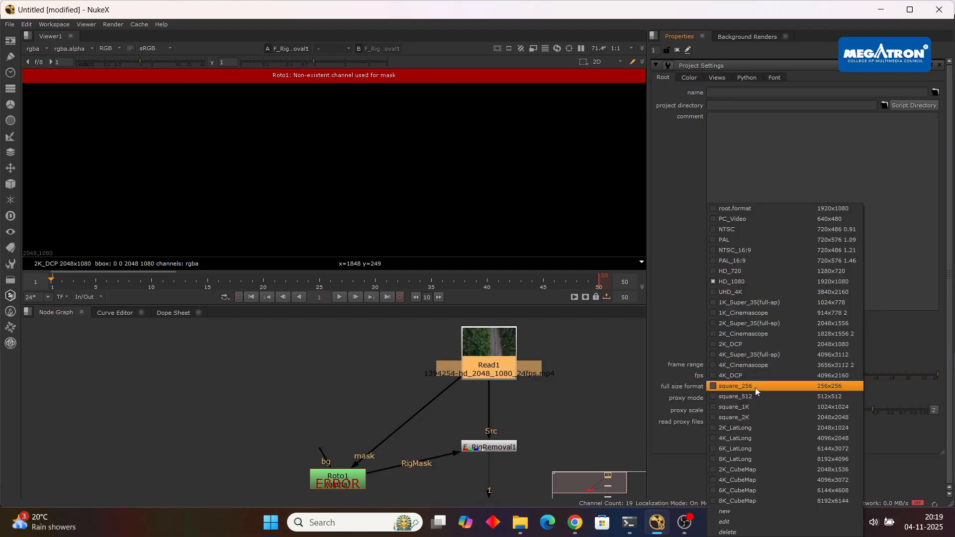
pyautogui.click(752, 281)
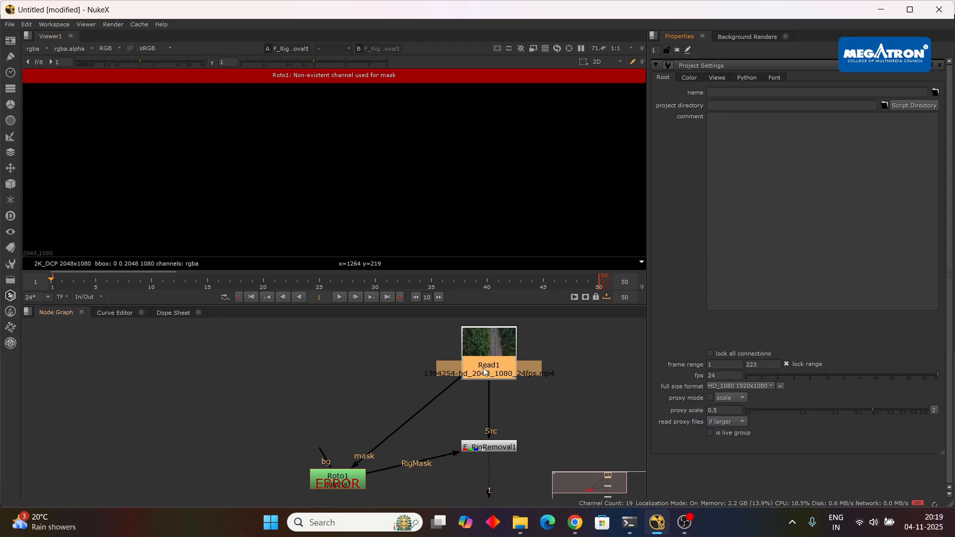
pyautogui.scroll(-4, 485, 372)
pyautogui.moveTo(543, 414); pyautogui.dragTo(525, 412)
pyautogui.scroll(2, 488, 413)
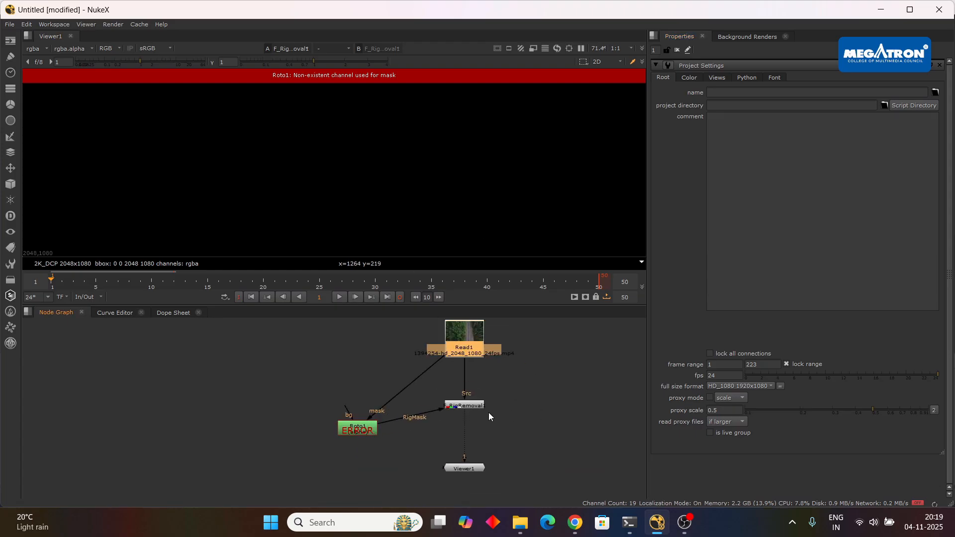
# Compare the properties of Read1, Roto1 and F_RigRemoval1 with the project settings to look for the cause of the mask error.
pyautogui.doubleClick(460, 341)
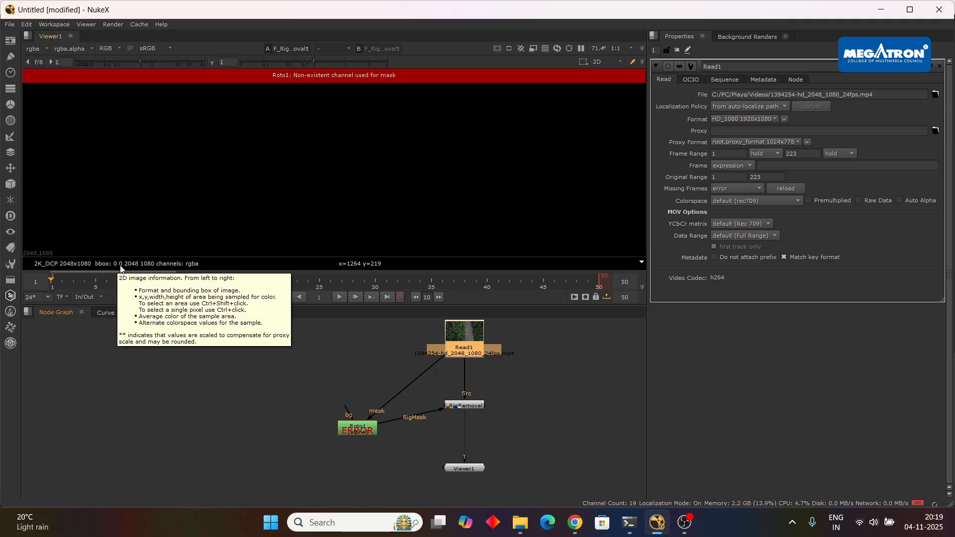
pyautogui.click(481, 404)
pyautogui.doubleClick(364, 426)
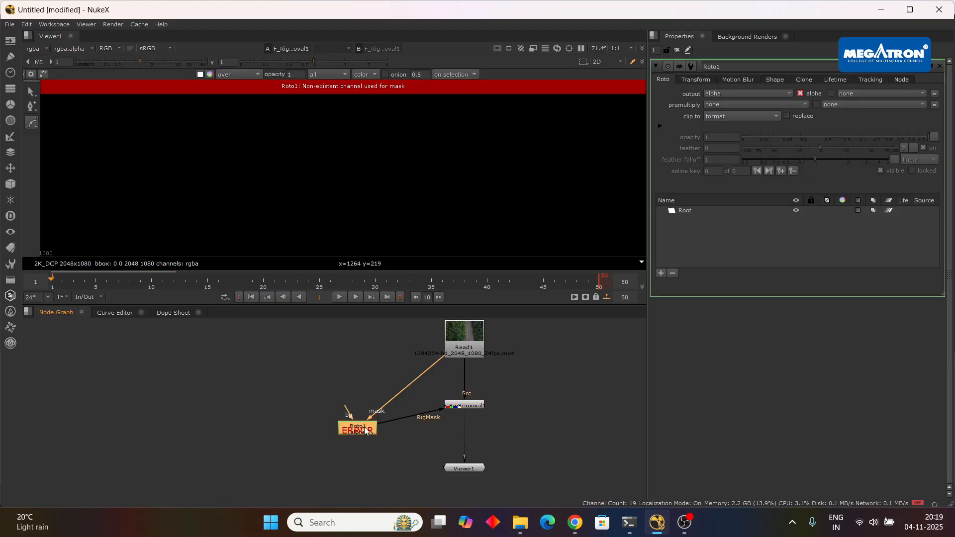
pyautogui.press('s')
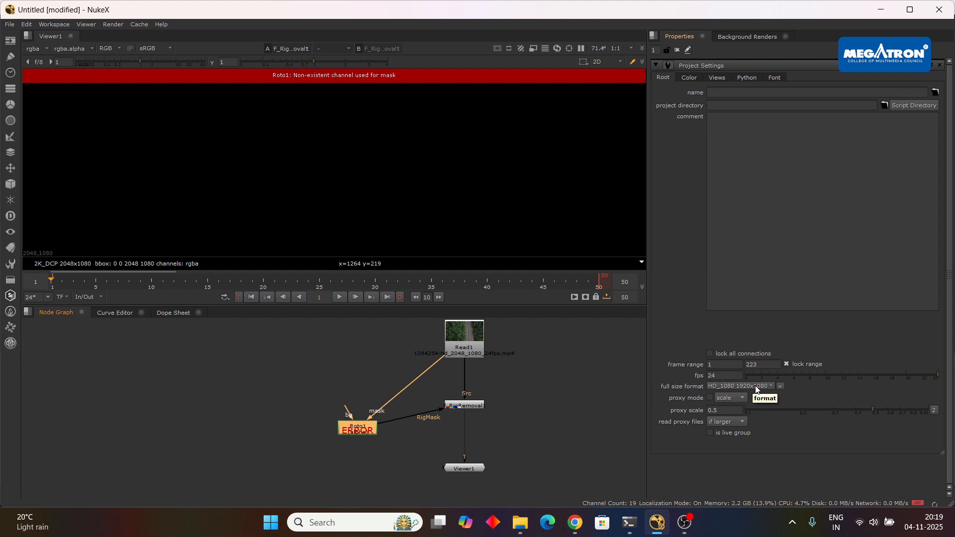
pyautogui.doubleClick(461, 348)
pyautogui.press('s')
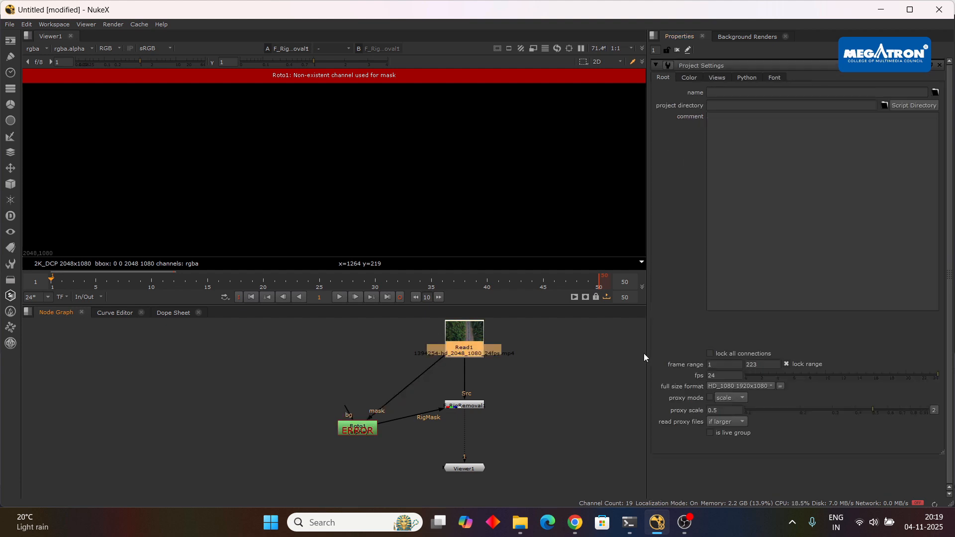
pyautogui.doubleClick(473, 407)
pyautogui.press('s')
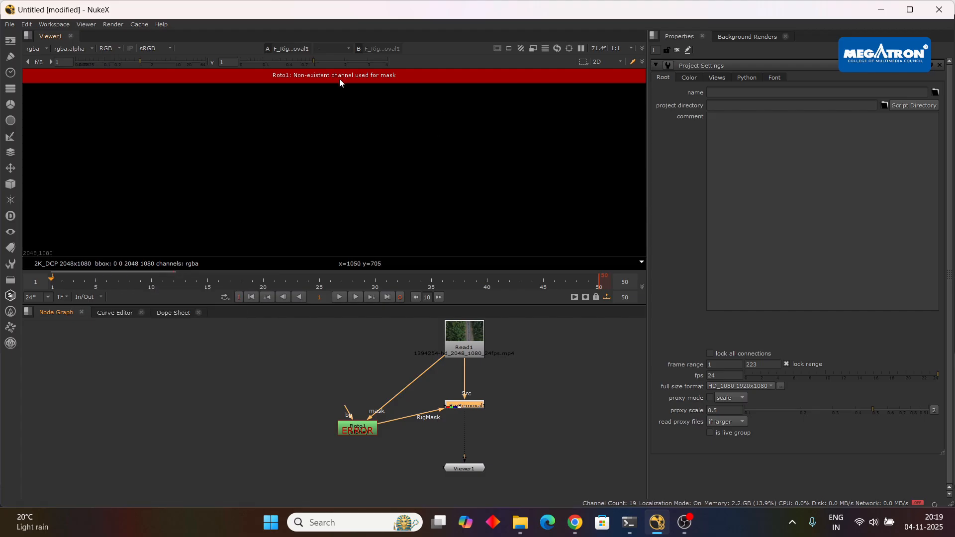
# Try drawing a shape in the viewer with the faulty Roto1 node and delete the node.
pyautogui.click(366, 434)
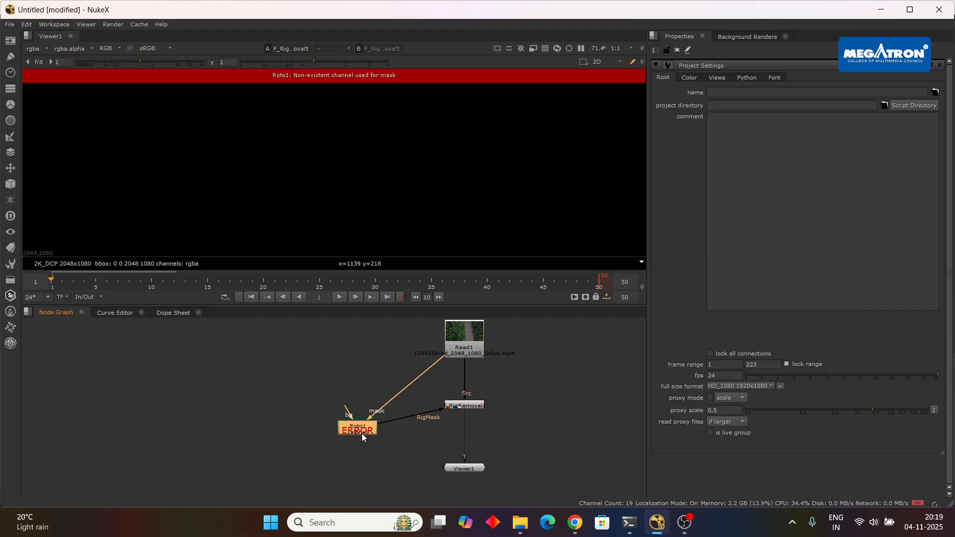
pyautogui.doubleClick(362, 432)
pyautogui.click(31, 123)
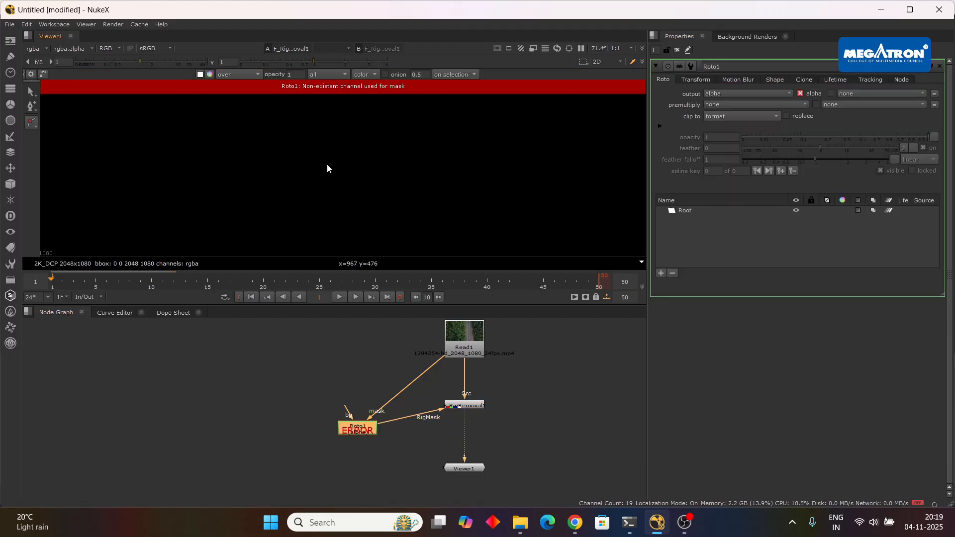
pyautogui.click(392, 167)
pyautogui.press('Delete')
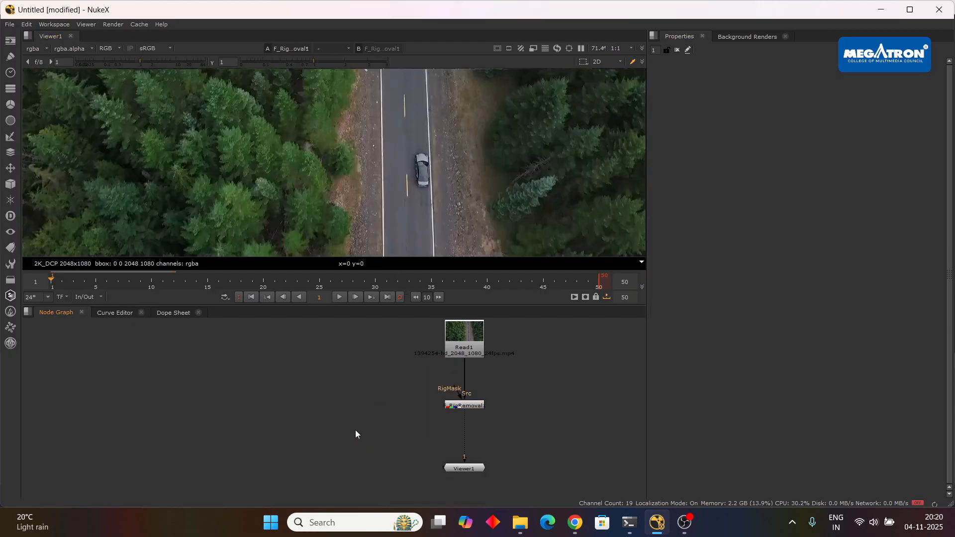
# Open F_RigRemoval1's properties and expand its Rig Region Box and Advanced settings.
pyautogui.scroll(3, 395, 377)
pyautogui.doubleClick(530, 424)
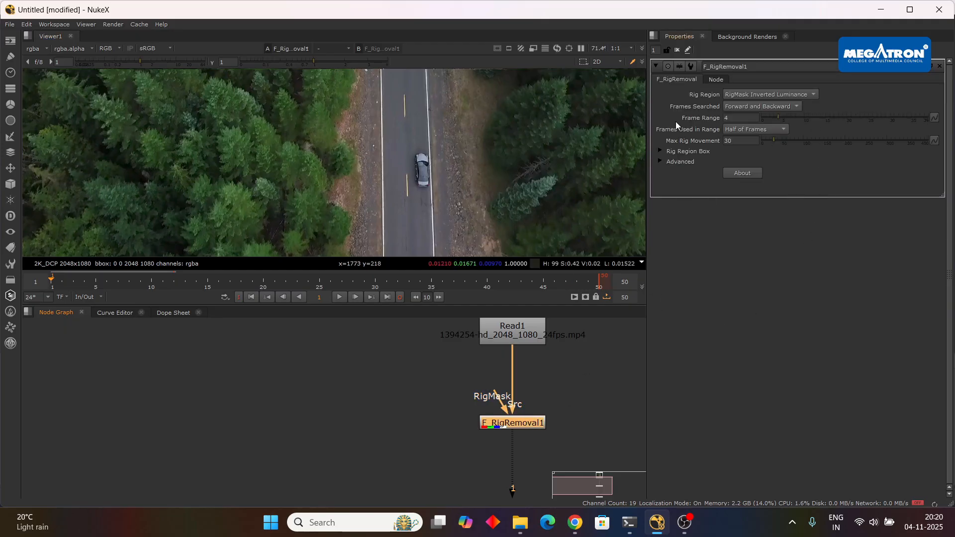
pyautogui.click(661, 150)
pyautogui.click(662, 184)
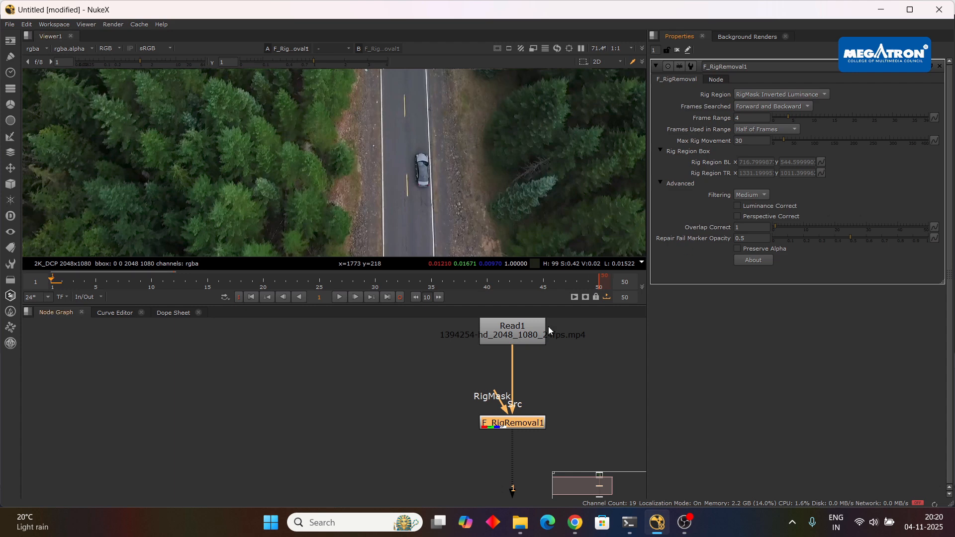
# Create a new unconnected Roto node and place it beside the Read1 and F_RigRemoval1 branch.
pyautogui.scroll(-2, 579, 398)
pyautogui.click(438, 394)
pyautogui.press('Tab')
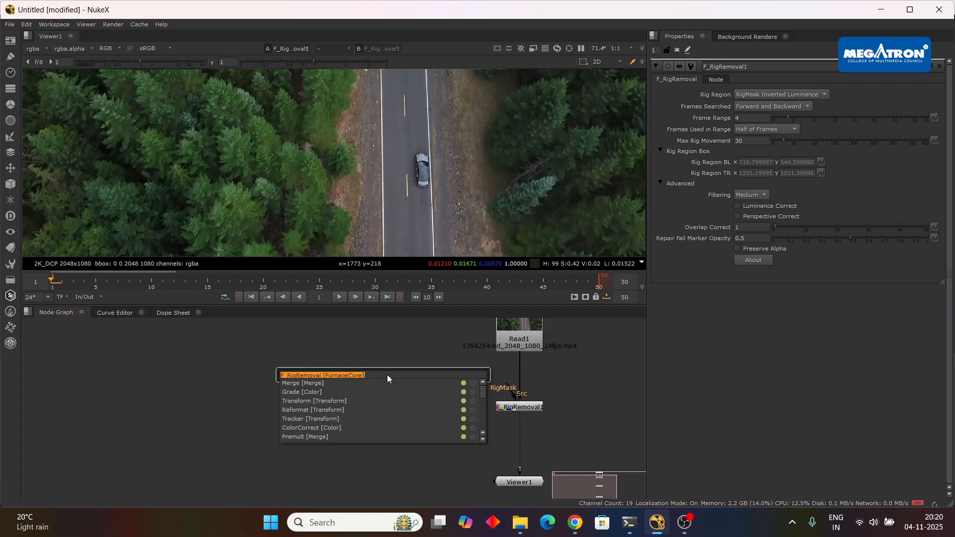
pyautogui.write('roto')
pyautogui.press('Return')
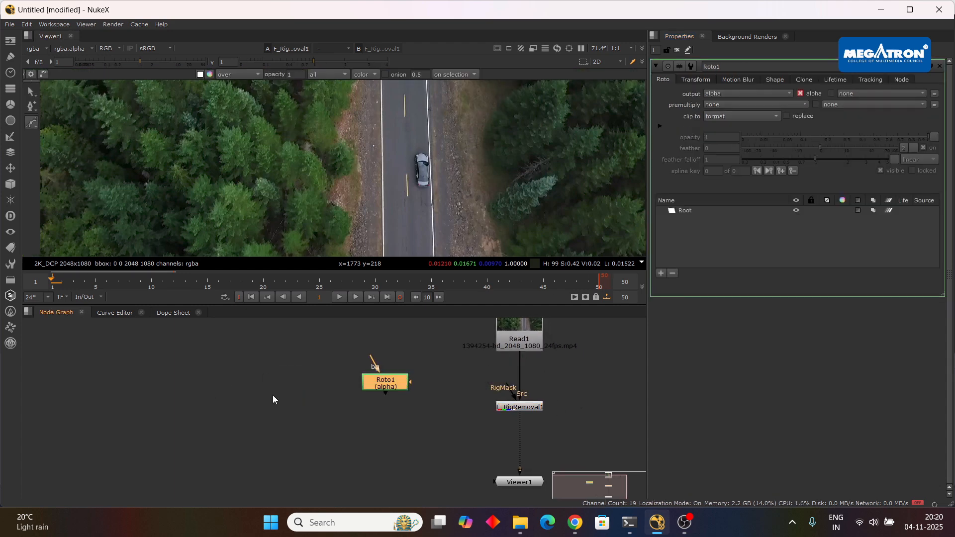
pyautogui.moveTo(394, 386); pyautogui.dragTo(381, 370)
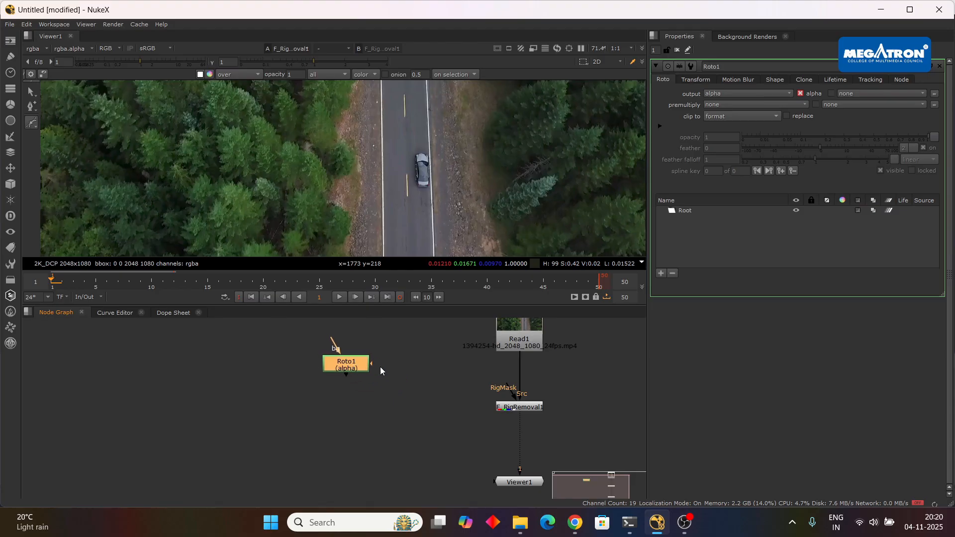
# Try connecting the new Roto node's mask input to Read1 and the RigMask input of F_RigRemoval1 to the Roto node.
pyautogui.moveTo(467, 341); pyautogui.dragTo(506, 332)
pyautogui.moveTo(347, 369); pyautogui.dragTo(356, 375)
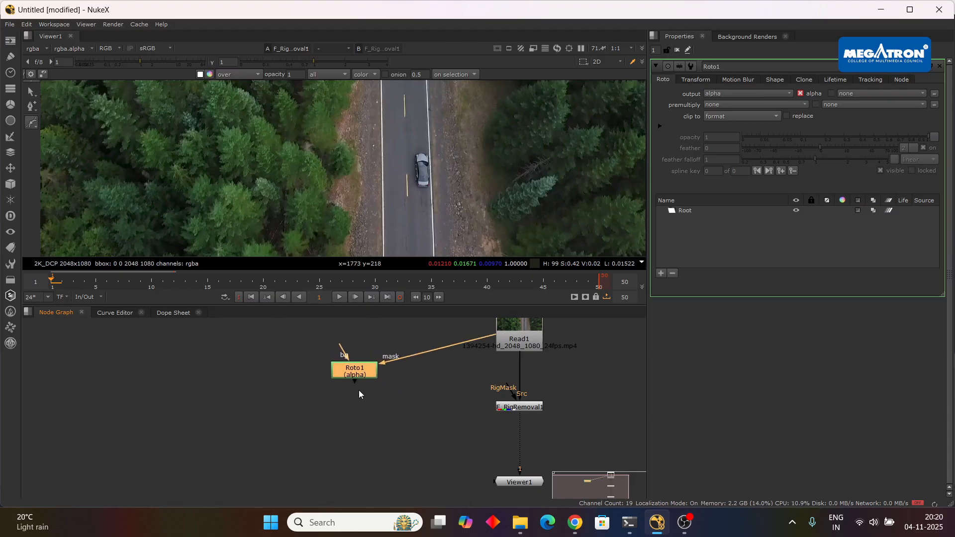
pyautogui.moveTo(391, 404); pyautogui.dragTo(362, 371)
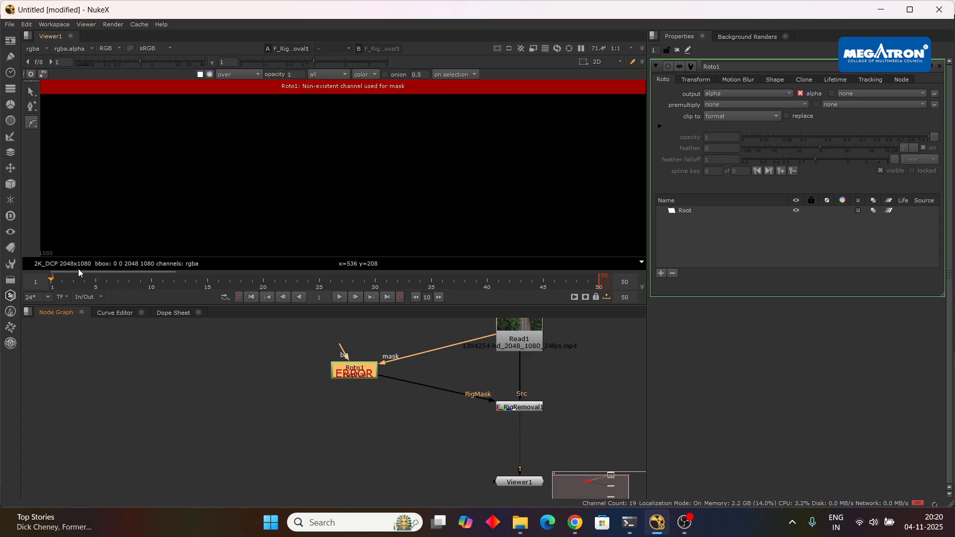
# Switch to the Google Meet call window in Chrome.
pyautogui.moveTo(581, 532)
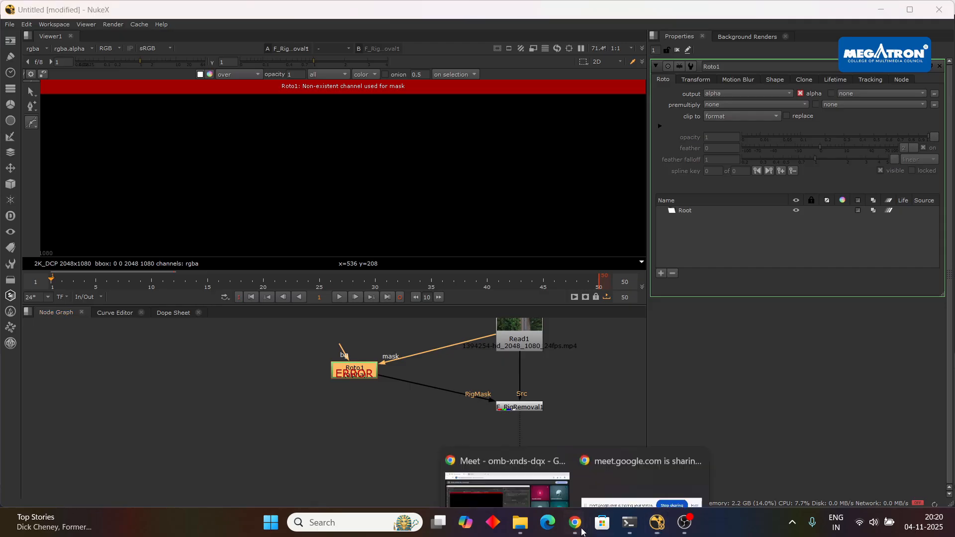
pyautogui.click(532, 468)
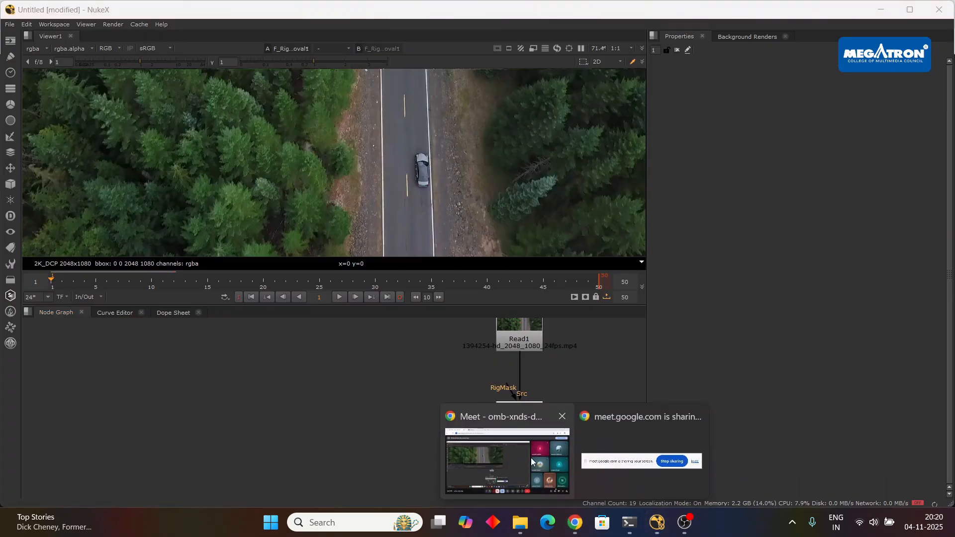
pyautogui.click(531, 458)
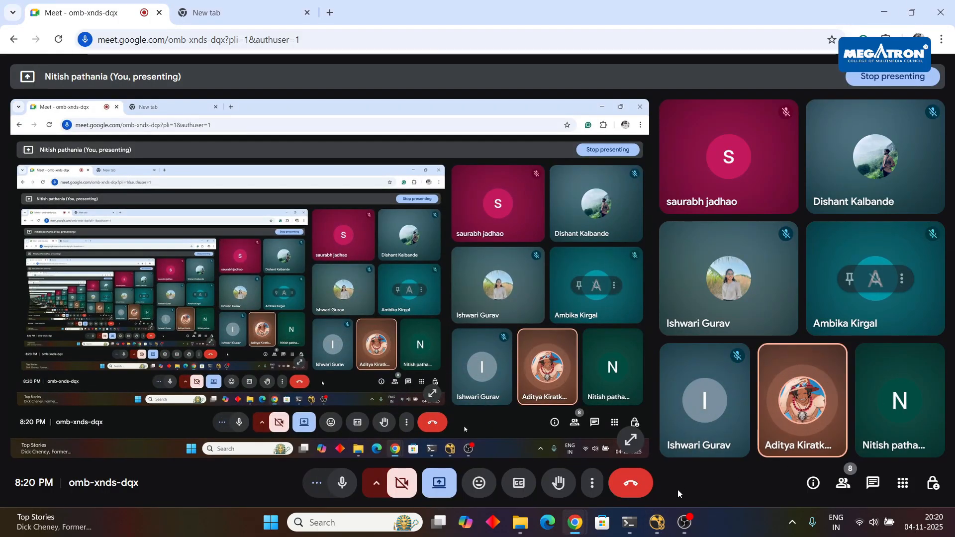
# Switch back to NukeX and delete F_RigRemoval1, leaving Read1 feeding Viewer1 directly.
pyautogui.click(657, 523)
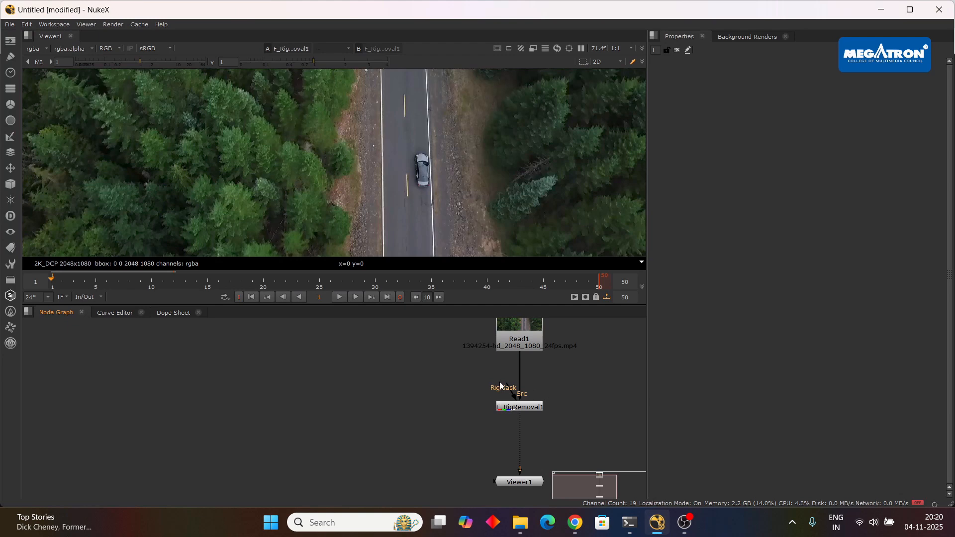
pyautogui.moveTo(500, 386); pyautogui.dragTo(426, 385)
pyautogui.moveTo(510, 387); pyautogui.dragTo(524, 407)
pyautogui.press('Delete')
pyautogui.scroll(-2, 366, 374)
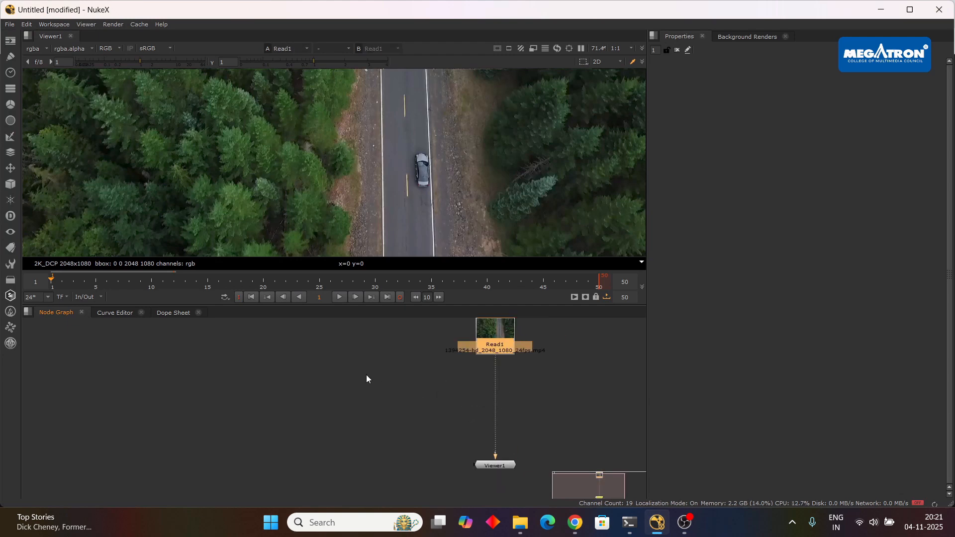
pyautogui.moveTo(527, 372); pyautogui.dragTo(467, 390)
pyautogui.scroll(-4, 442, 175)
pyautogui.scroll(-2, 416, 159)
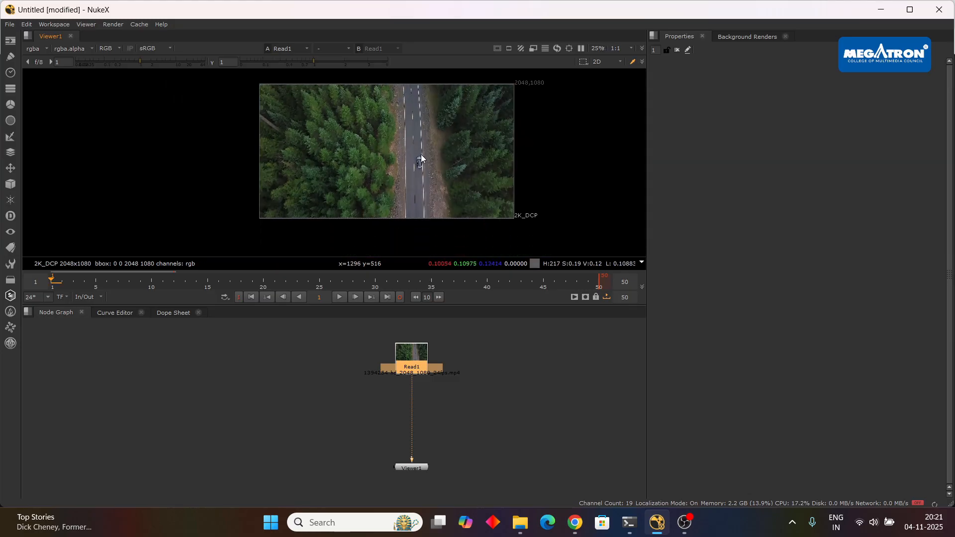
# Set the project's full size format to HD_1080 1920x1080 and reopen Read1's properties.
pyautogui.doubleClick(420, 359)
pyautogui.click(538, 364)
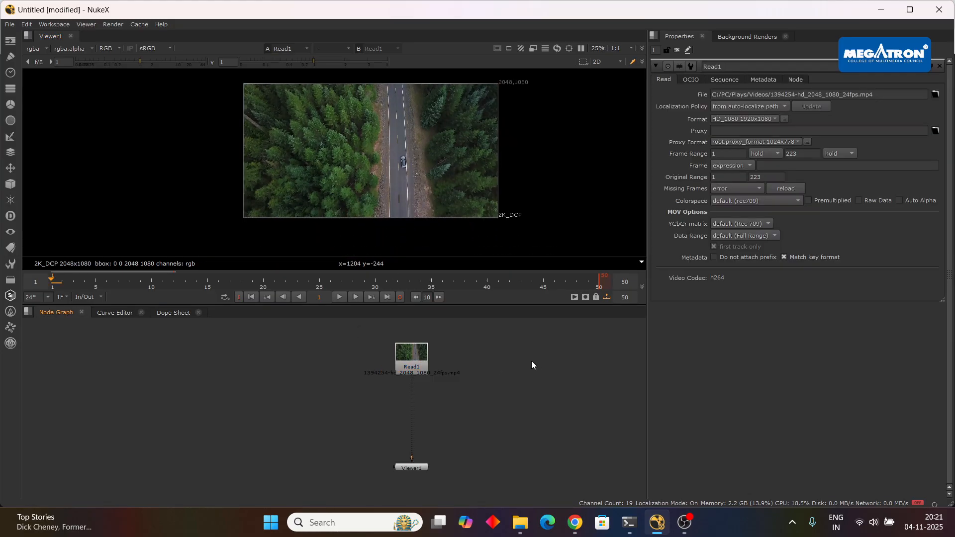
pyautogui.press('s')
pyautogui.click(756, 386)
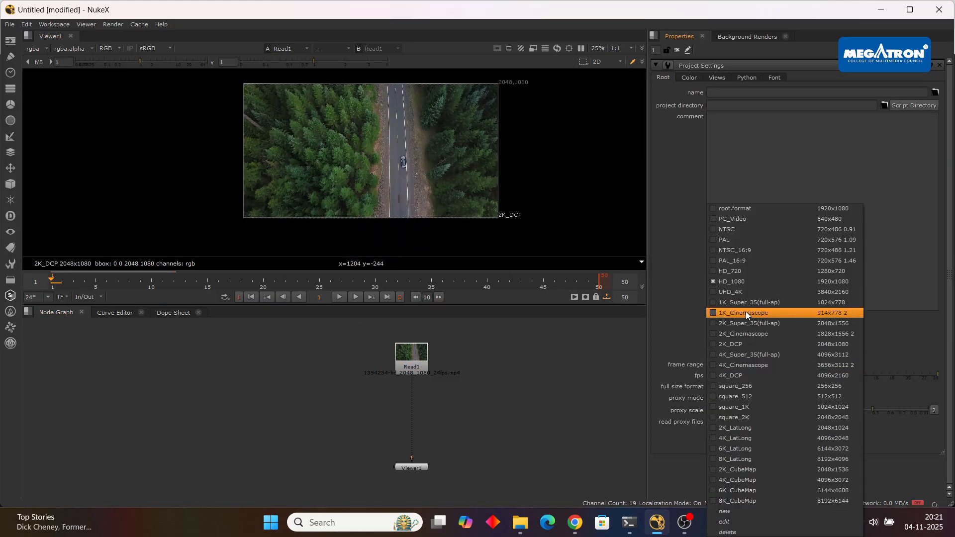
pyautogui.click(736, 281)
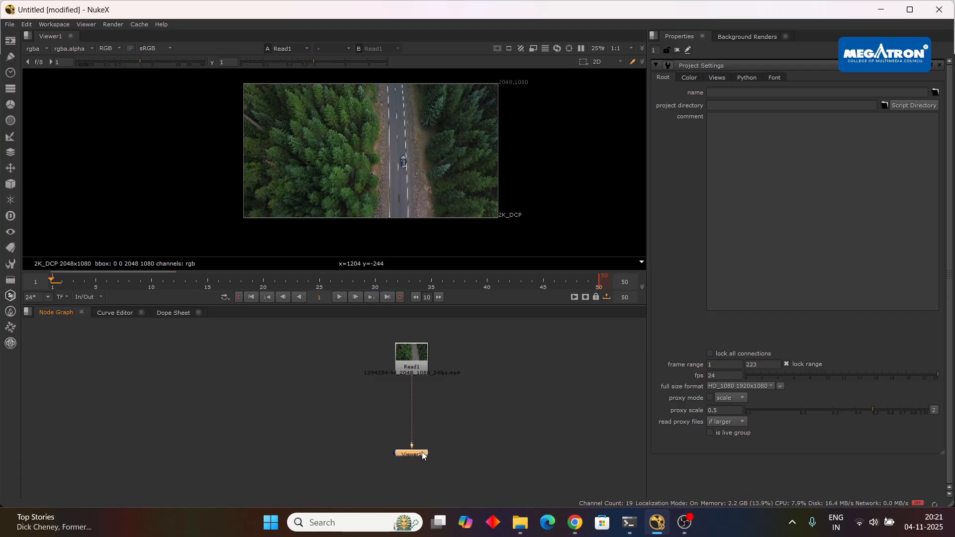
pyautogui.doubleClick(404, 368)
pyautogui.moveTo(469, 405); pyautogui.dragTo(539, 420)
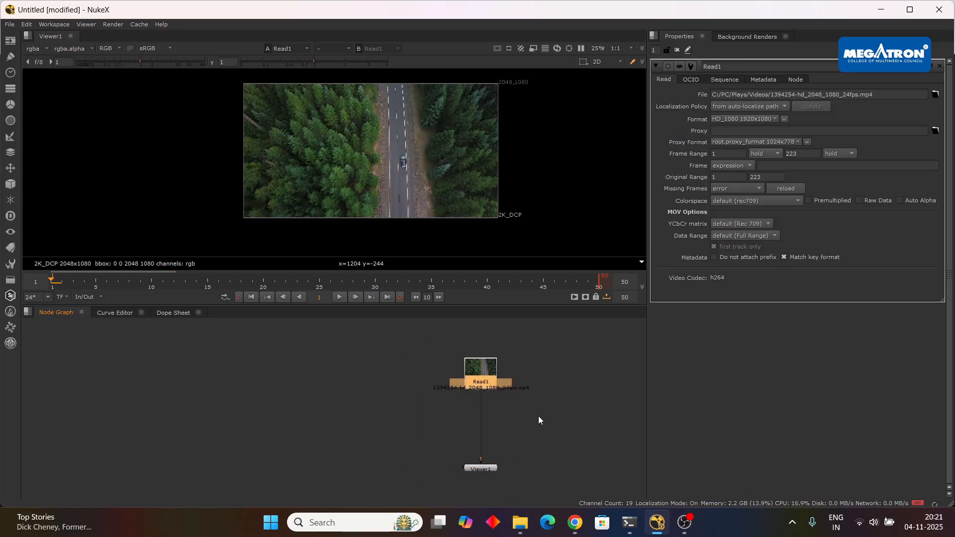
# Add a new unconnected F_RigRemoval node and place it beside the Read1 to Viewer1 connection.
pyautogui.click(359, 405)
pyautogui.press('Tab')
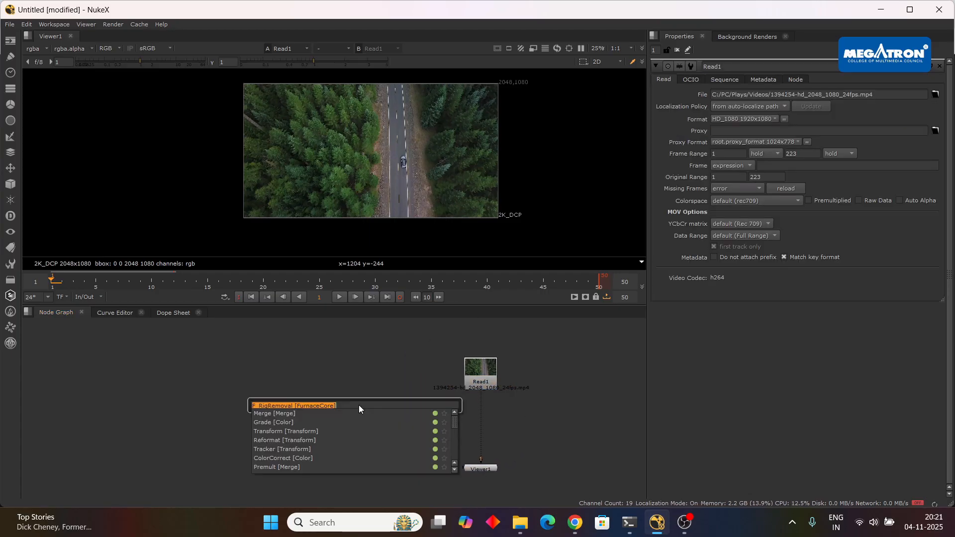
pyautogui.write('frig')
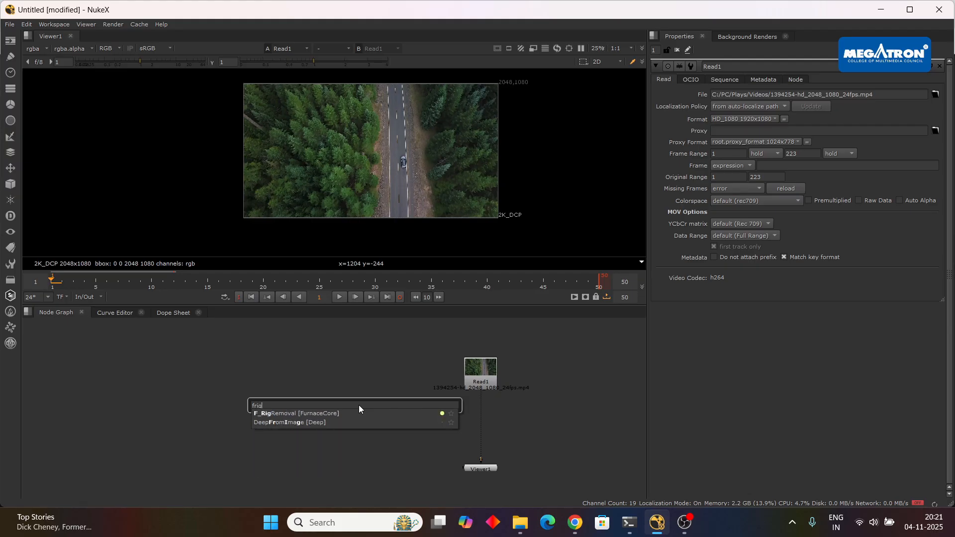
pyautogui.click(315, 413)
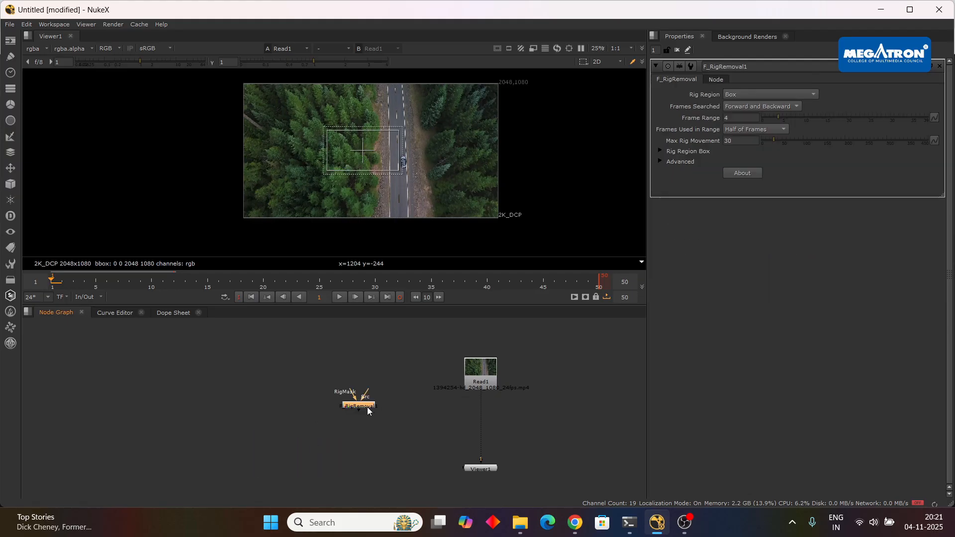
pyautogui.moveTo(367, 407); pyautogui.dragTo(570, 435)
# Add a Roto node near Read1 and connect its mask input to Read1.
pyautogui.click(383, 399)
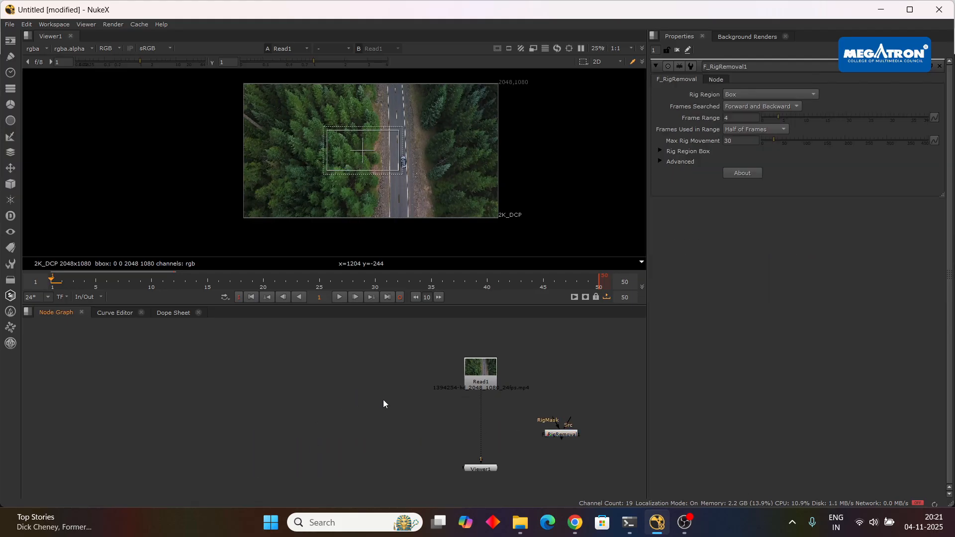
pyautogui.press('Tab')
pyautogui.write('roto')
pyautogui.press('Return')
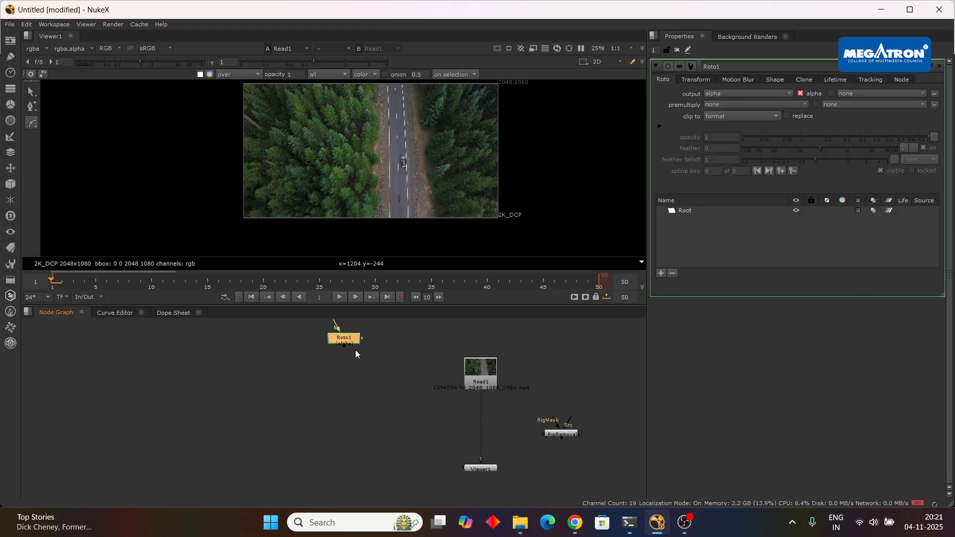
pyautogui.moveTo(343, 339); pyautogui.dragTo(470, 357)
pyautogui.scroll(5, 384, 407)
pyautogui.scroll(-2, 420, 390)
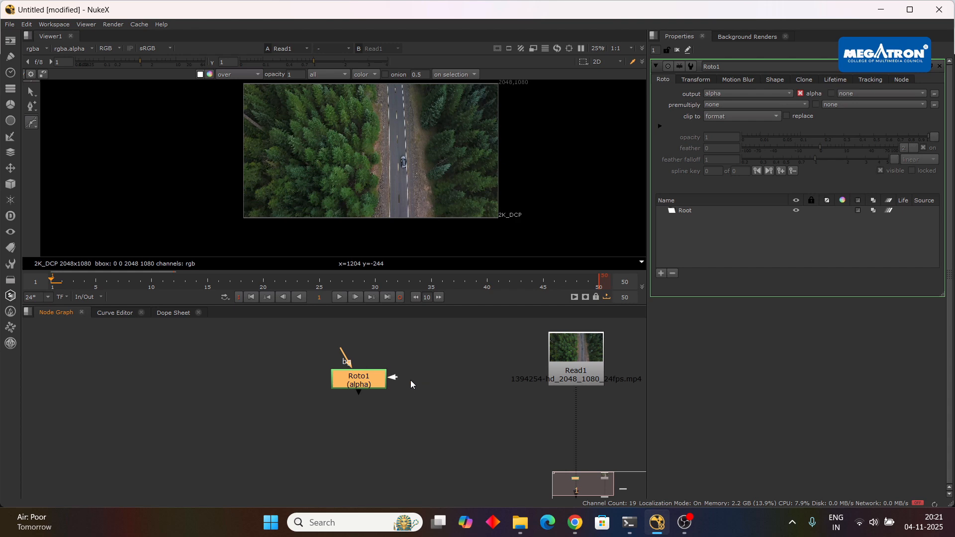
pyautogui.moveTo(393, 377); pyautogui.dragTo(562, 368)
pyautogui.moveTo(452, 411); pyautogui.dragTo(372, 374)
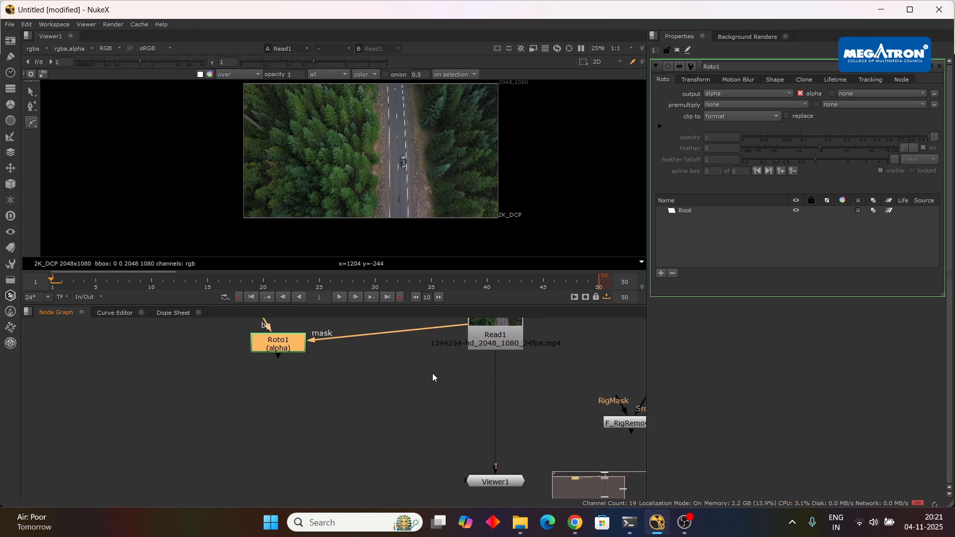
# Place F_RigRemoval1 between Read1 and Viewer1, connecting its Src input to Read1 and Viewer1 to its output.
pyautogui.moveTo(628, 425); pyautogui.dragTo(425, 415)
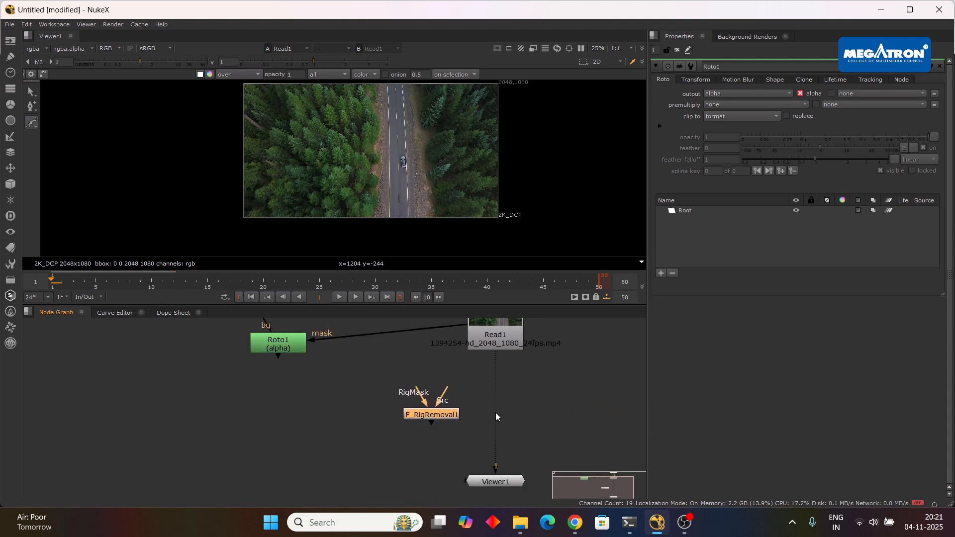
pyautogui.moveTo(508, 482); pyautogui.dragTo(533, 482)
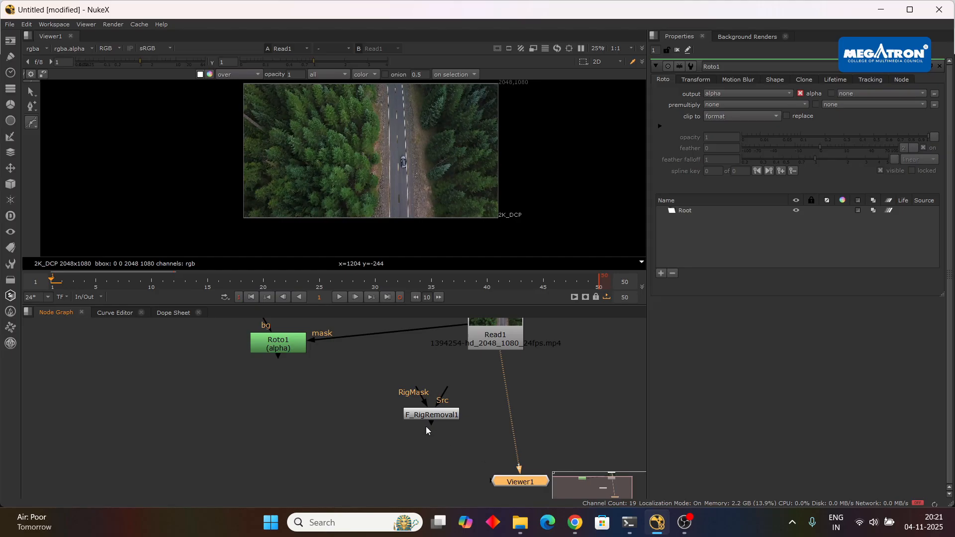
pyautogui.moveTo(467, 446); pyautogui.dragTo(509, 486)
pyautogui.moveTo(444, 416)
pyautogui.mouseDown()
pyautogui.moveTo(508, 395)
pyautogui.moveTo(481, 389)
pyautogui.moveTo(530, 393)
pyautogui.moveTo(443, 402)
pyautogui.mouseUp()
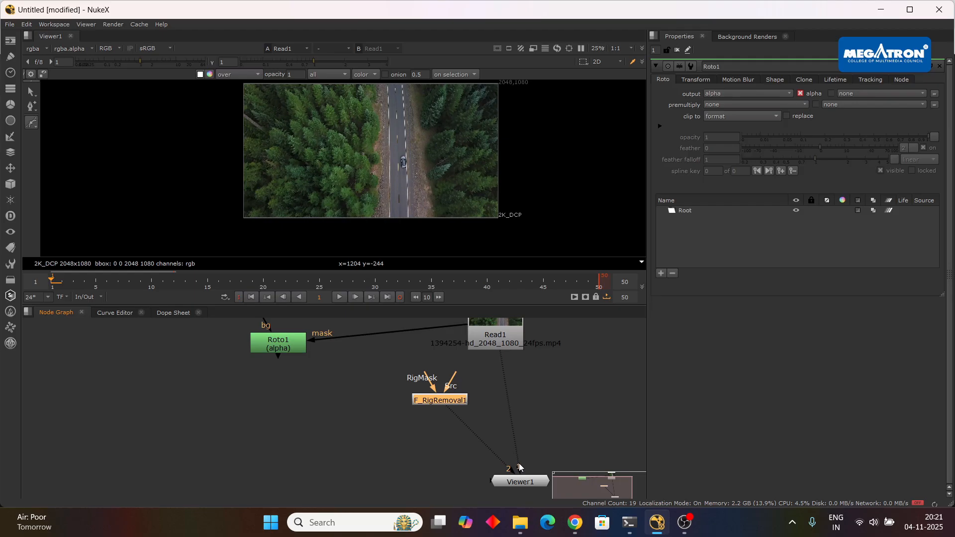
pyautogui.moveTo(519, 467); pyautogui.dragTo(489, 434)
pyautogui.moveTo(447, 400); pyautogui.dragTo(506, 402)
pyautogui.press('1')
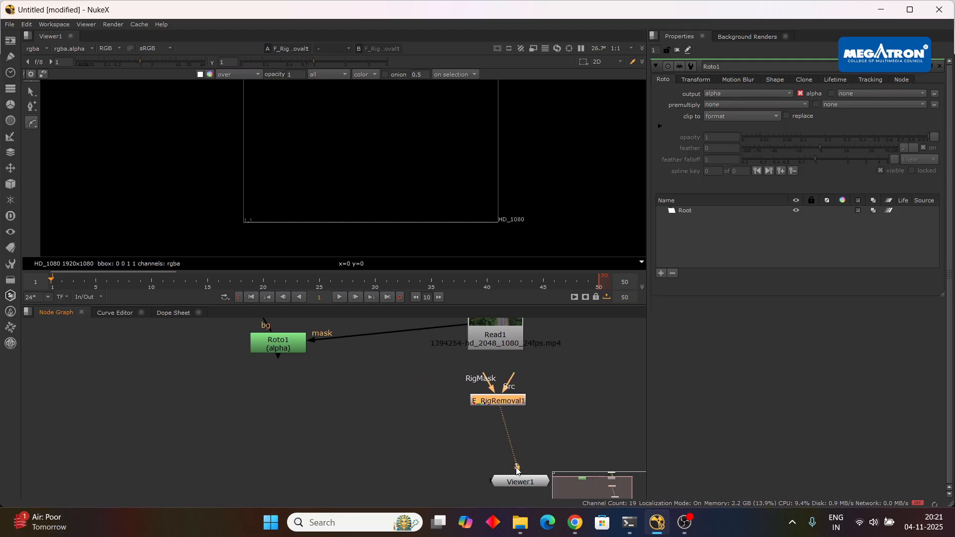
pyautogui.moveTo(519, 482); pyautogui.dragTo(501, 387)
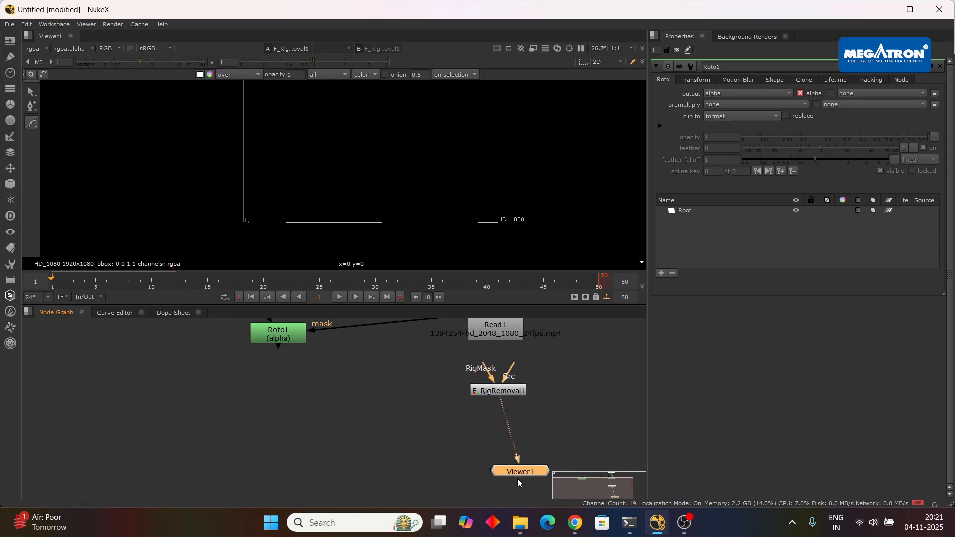
pyautogui.moveTo(518, 481); pyautogui.dragTo(495, 475)
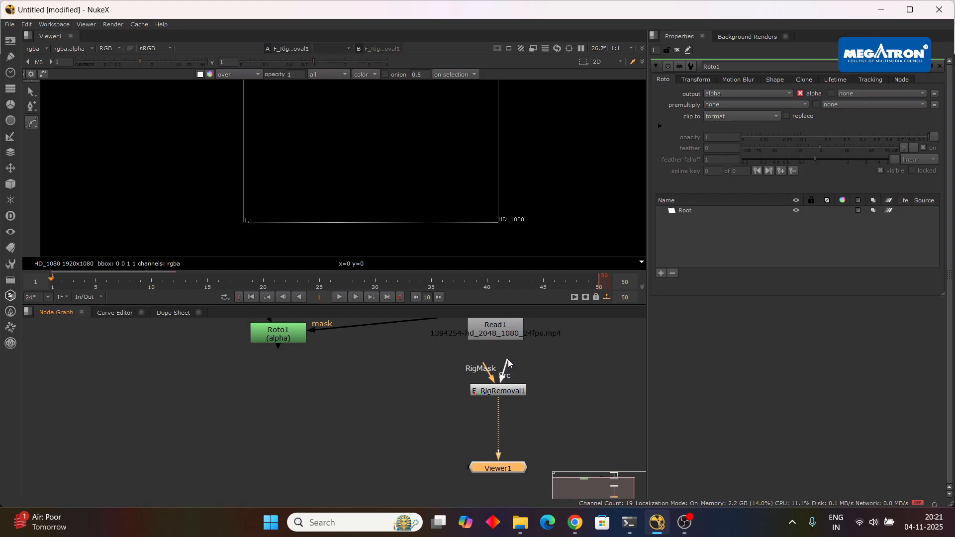
pyautogui.moveTo(508, 363); pyautogui.dragTo(495, 330)
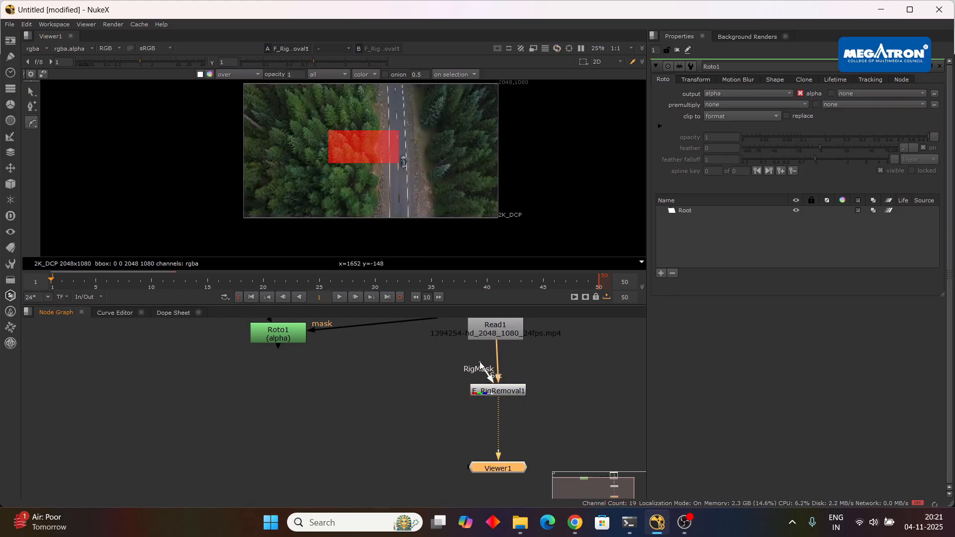
# Try connecting F_RigRemoval1's RigMask input to Roto1, undo that connection and delete Roto1.
pyautogui.moveTo(479, 365); pyautogui.dragTo(278, 335)
pyautogui.scroll(-1, 393, 161)
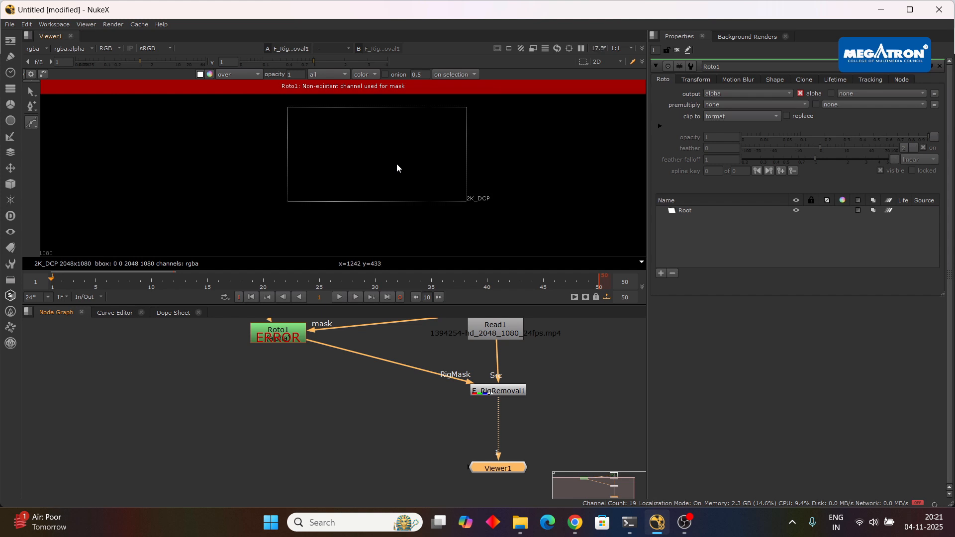
pyautogui.doubleClick(498, 391)
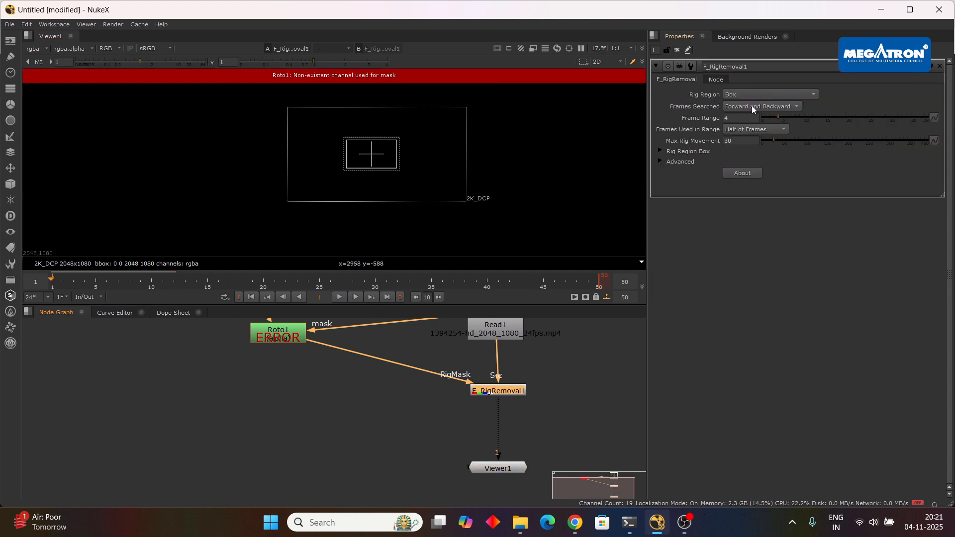
pyautogui.hotkey('ctrl', 'z')
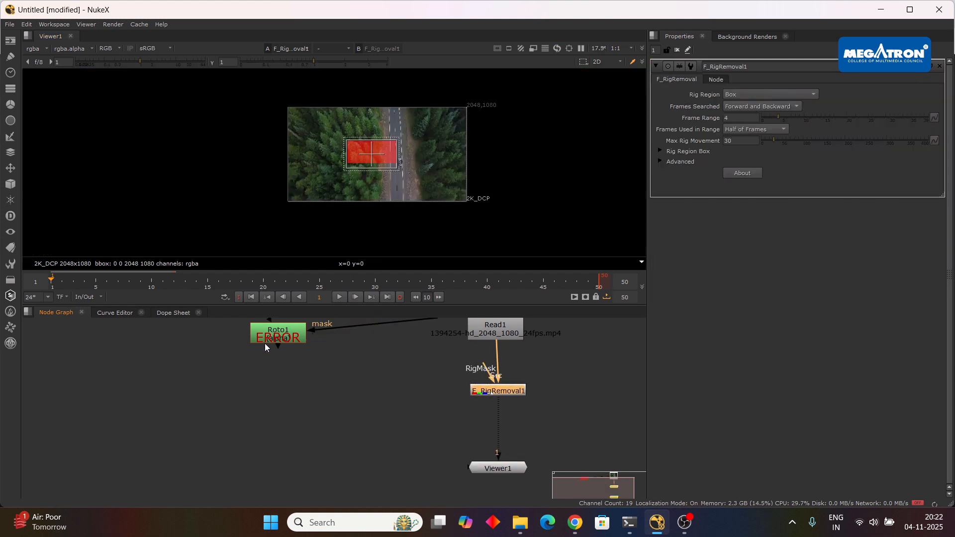
pyautogui.moveTo(295, 339); pyautogui.dragTo(326, 410)
pyautogui.press('Delete')
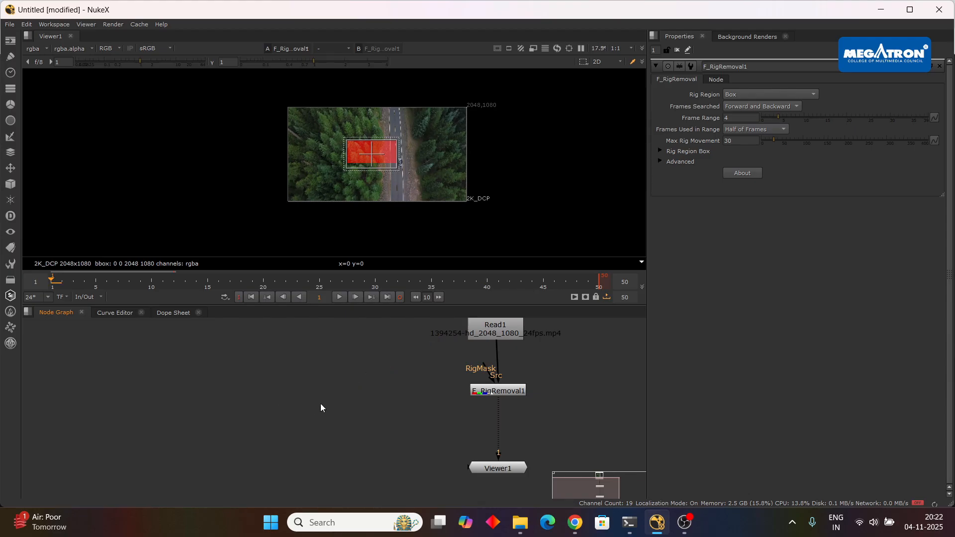
# Create a new unconnected Roto node for masking the car on the road.
pyautogui.press('o')
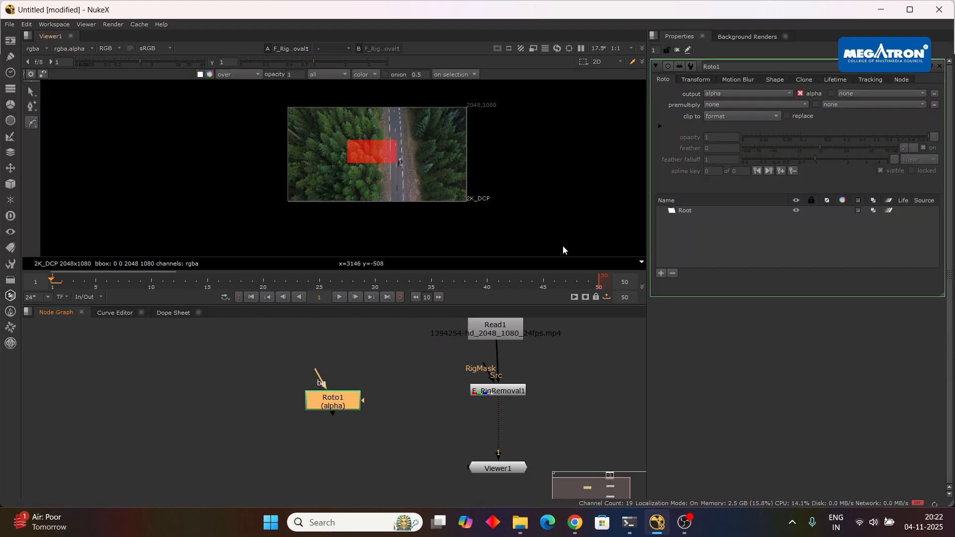
pyautogui.scroll(10, 416, 169)
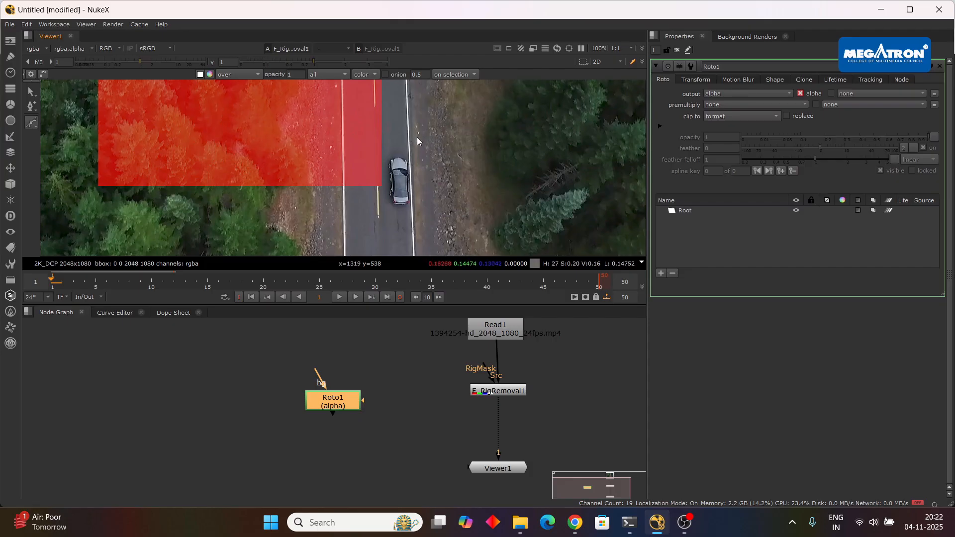
pyautogui.moveTo(415, 143); pyautogui.dragTo(379, 165)
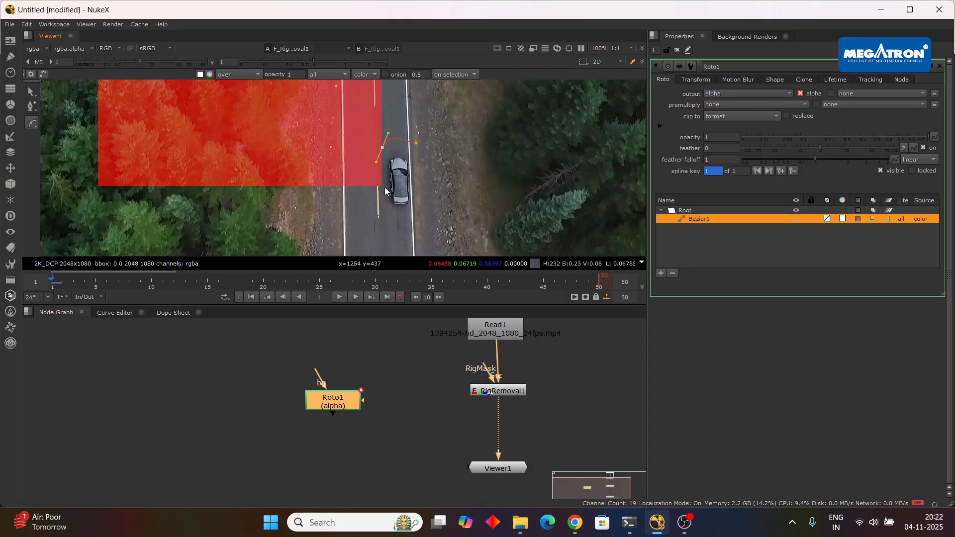
pyautogui.hotkey('ctrl', 'z')
pyautogui.hotkey('ctrl', 'z')
# Draw a closed Bezier shape loosely around the car on frame 1.
pyautogui.click(406, 146)
pyautogui.click(381, 157)
pyautogui.click(380, 201)
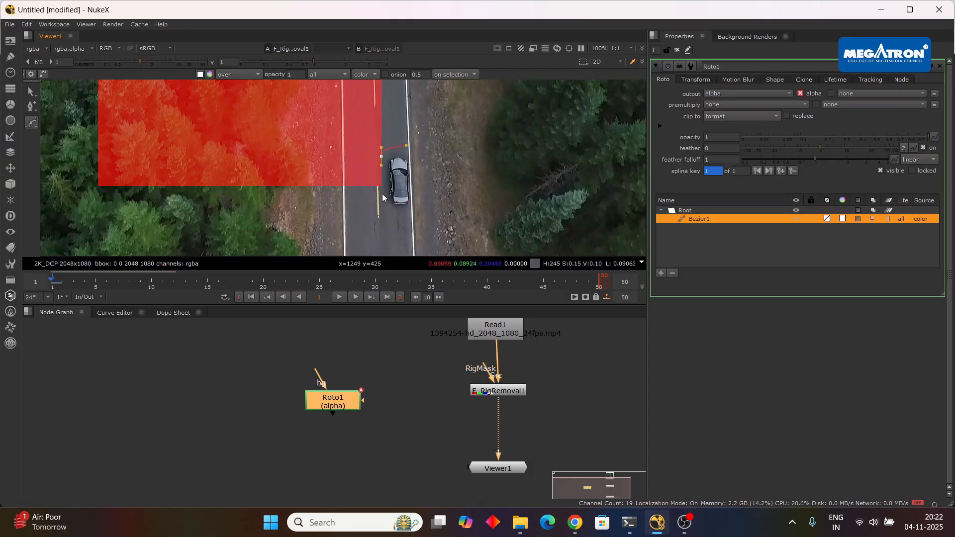
pyautogui.moveTo(400, 215); pyautogui.dragTo(407, 218)
pyautogui.click(419, 202)
pyautogui.click(423, 161)
pyautogui.click(405, 146)
# Adjust the whole Bezier shape's position over the car on frame 1 and move it to follow the car on frame 5.
pyautogui.moveTo(437, 137); pyautogui.dragTo(357, 230)
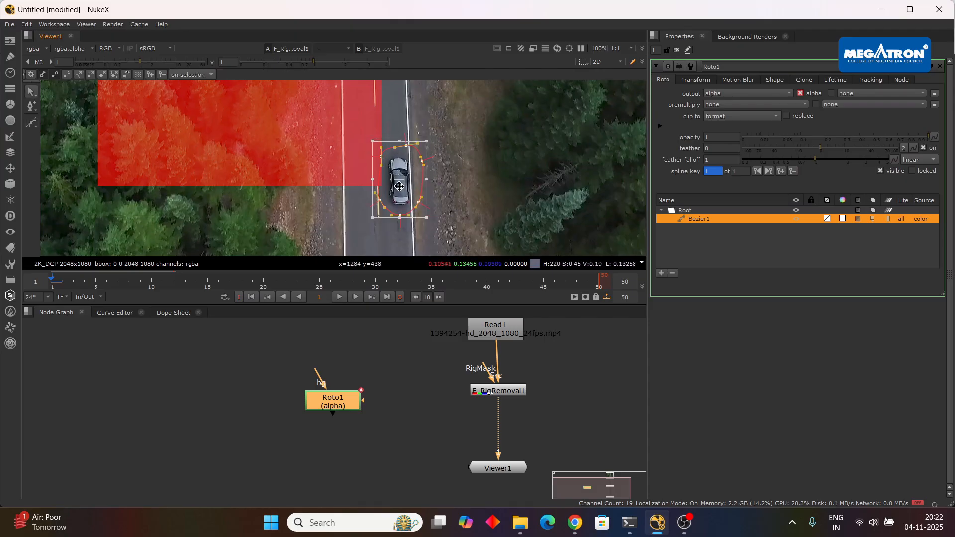
pyautogui.moveTo(400, 185); pyautogui.dragTo(399, 186)
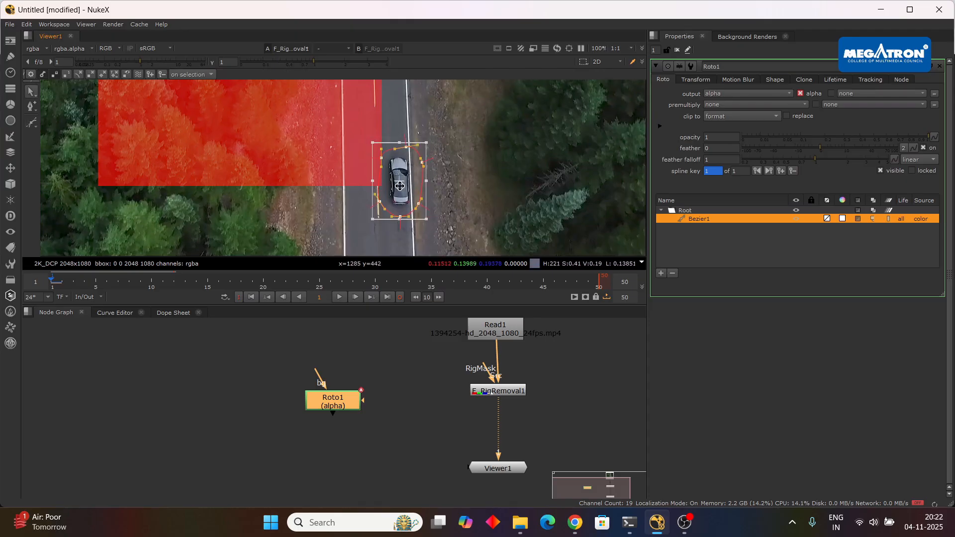
pyautogui.click(96, 284)
pyautogui.moveTo(409, 197); pyautogui.dragTo(409, 202)
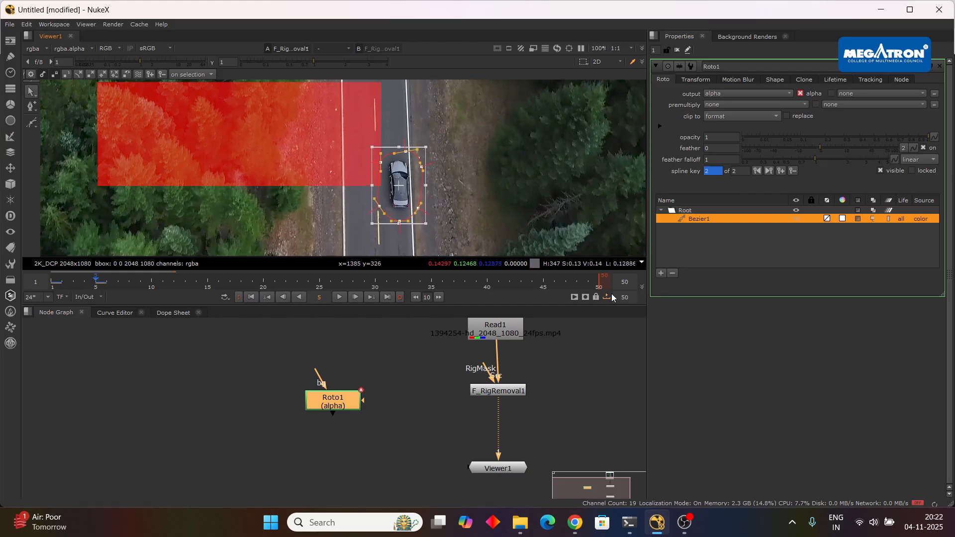
# Connect F_RigRemoval1's RigMask input to Roto1 and review the node's Rig Region and Frames Searched options.
pyautogui.moveTo(472, 369); pyautogui.dragTo(336, 401)
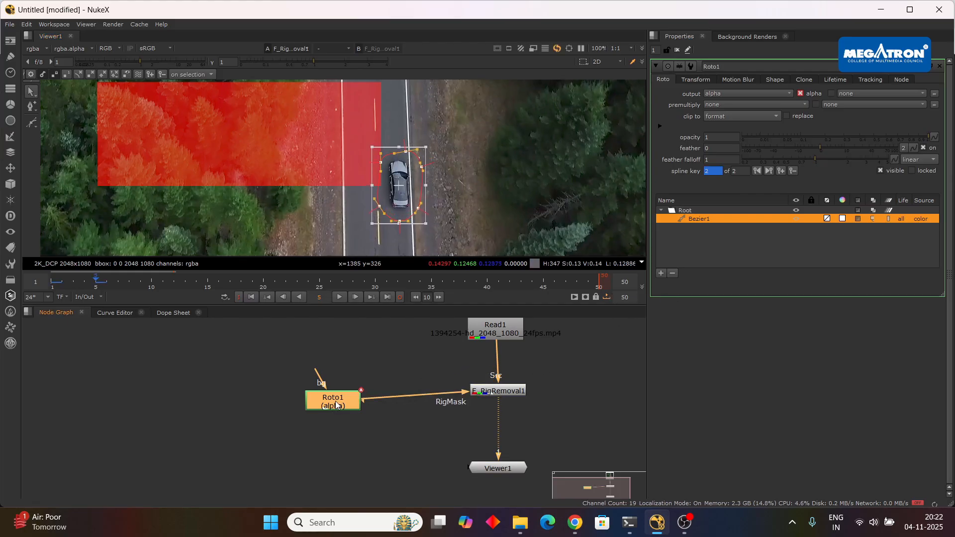
pyautogui.doubleClick(508, 393)
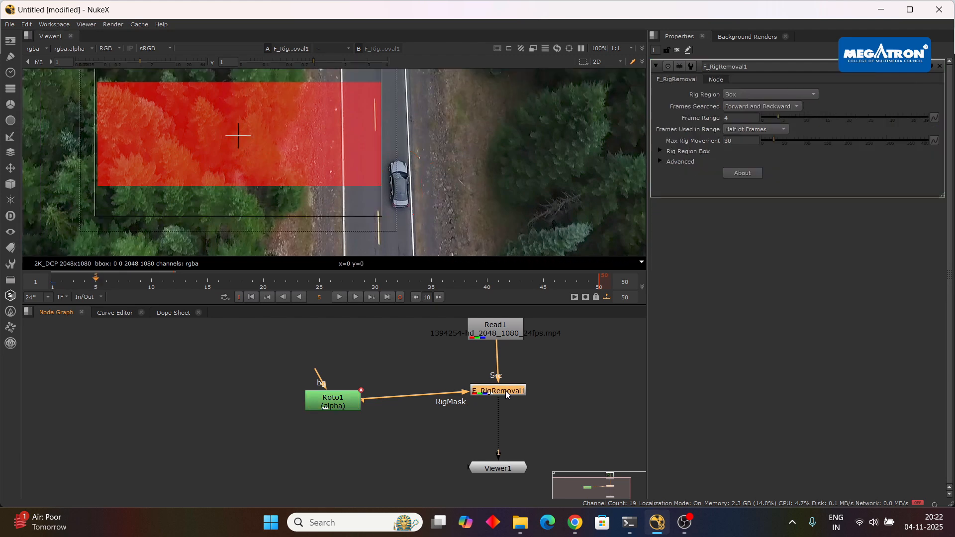
pyautogui.click(769, 106)
pyautogui.click(764, 93)
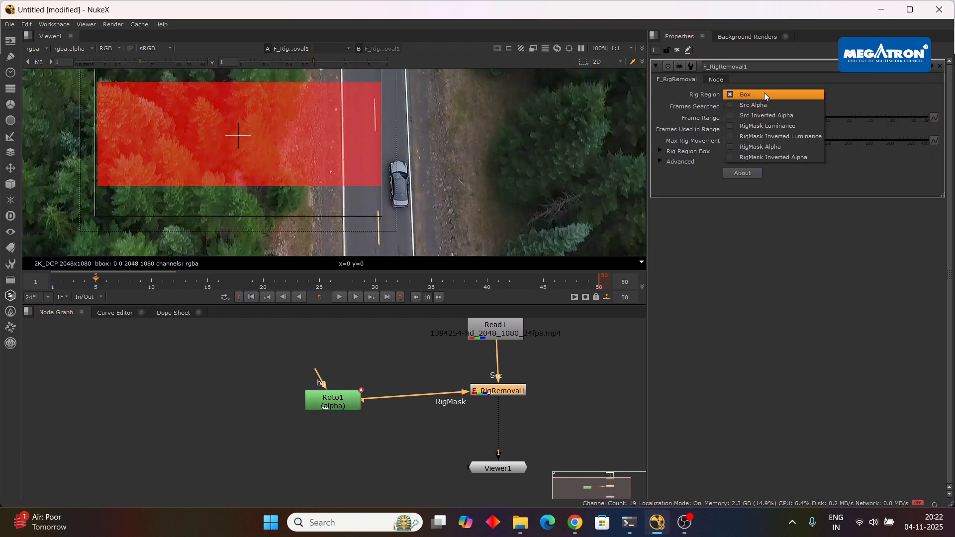
pyautogui.click(769, 88)
pyautogui.click(751, 106)
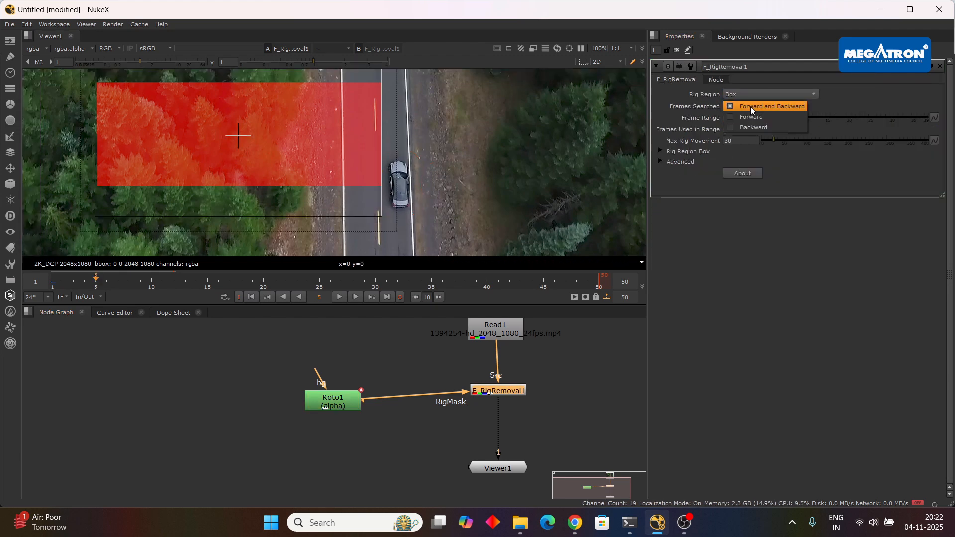
# Rearrange the nodes, try connecting Roto1's mask input to Read1, and undo that connection.
pyautogui.moveTo(332, 408); pyautogui.dragTo(329, 398)
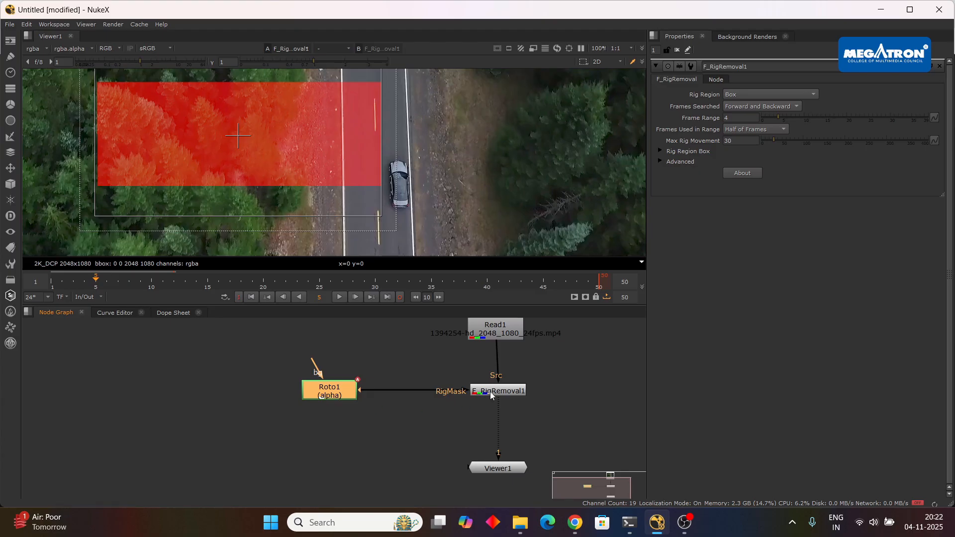
pyautogui.moveTo(499, 390); pyautogui.dragTo(497, 396)
pyautogui.moveTo(512, 470); pyautogui.dragTo(509, 488)
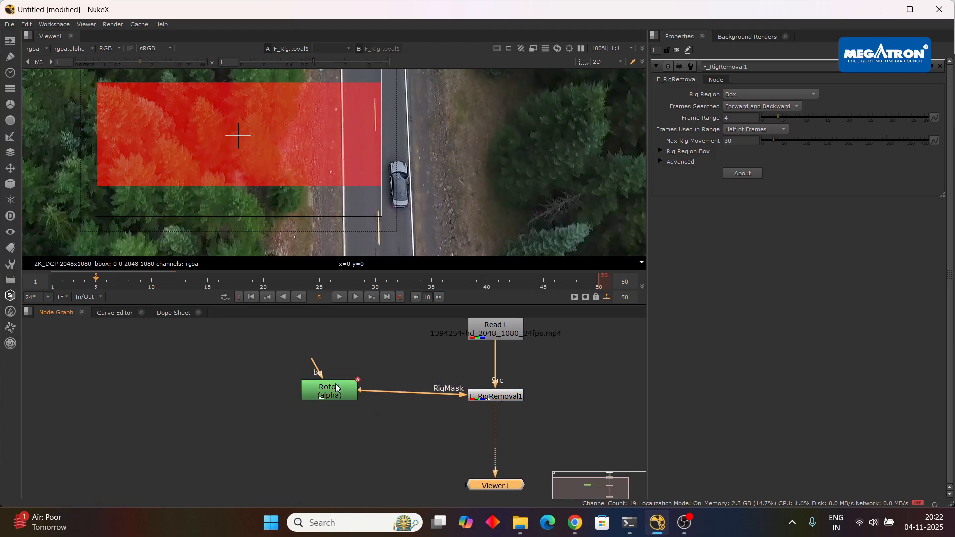
pyautogui.moveTo(337, 387); pyautogui.dragTo(334, 363)
pyautogui.click(398, 365)
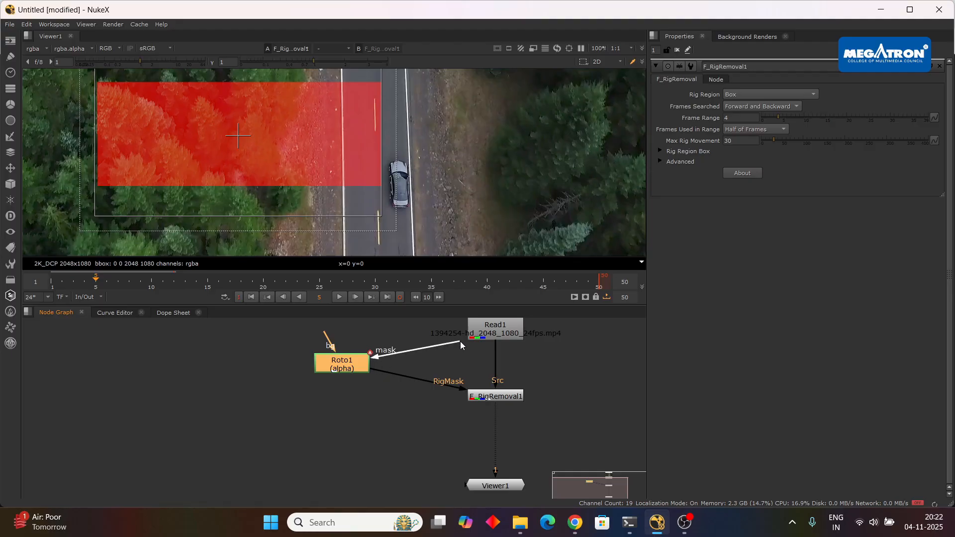
pyautogui.moveTo(460, 341); pyautogui.dragTo(492, 327)
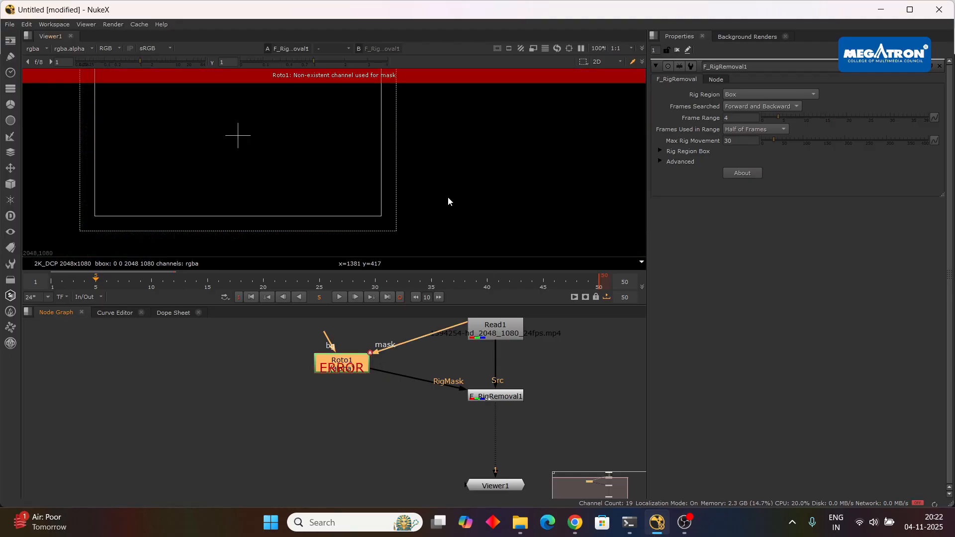
pyautogui.hotkey('ctrl', 'z')
# Align Roto1 beside F_RigRemoval1 and set the removal node's Rig Region to RigMask Alpha.
pyautogui.moveTo(336, 369); pyautogui.dragTo(345, 401)
pyautogui.click(494, 396)
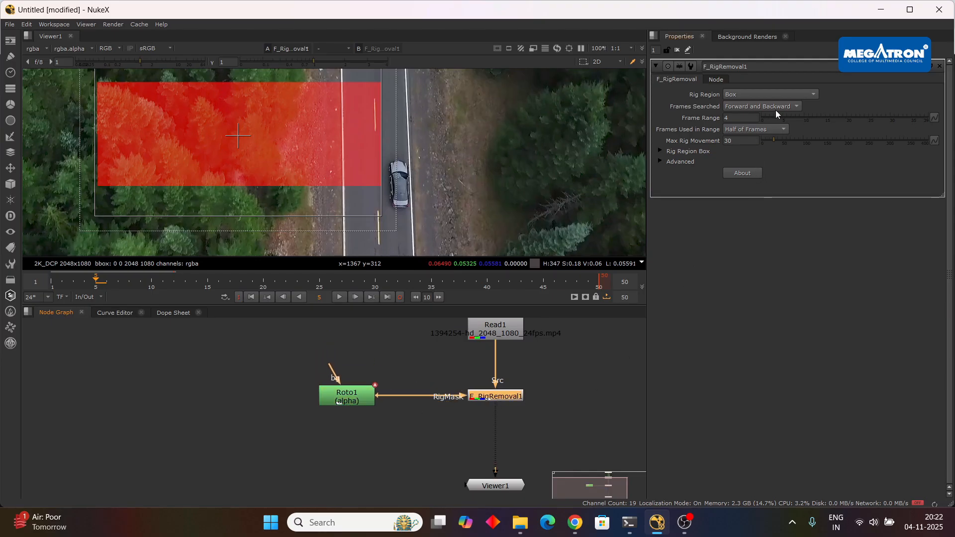
pyautogui.click(777, 94)
pyautogui.click(774, 145)
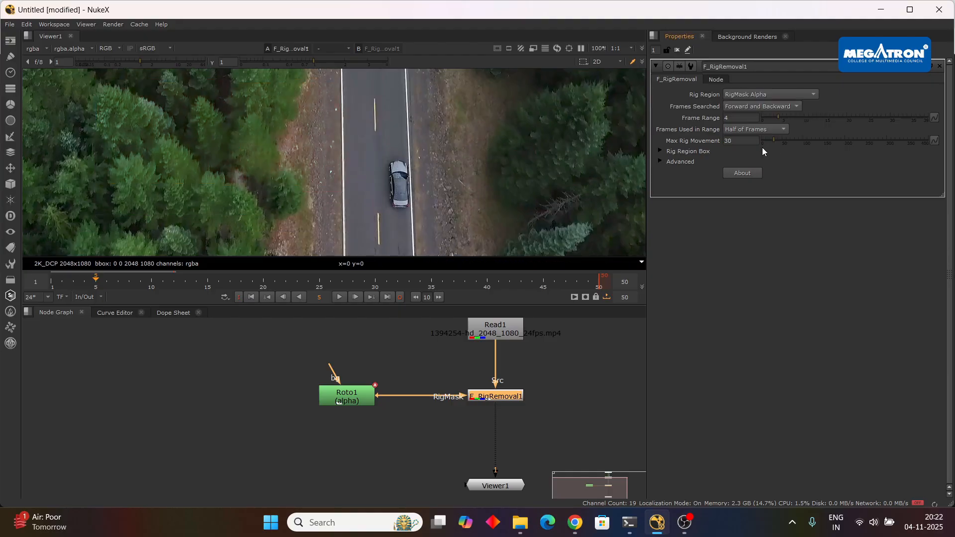
# Try connecting Roto1's mask input to Read1 again and select Bezier1 in Roto1's properties.
pyautogui.moveTo(358, 399); pyautogui.dragTo(499, 324)
pyautogui.doubleClick(339, 354)
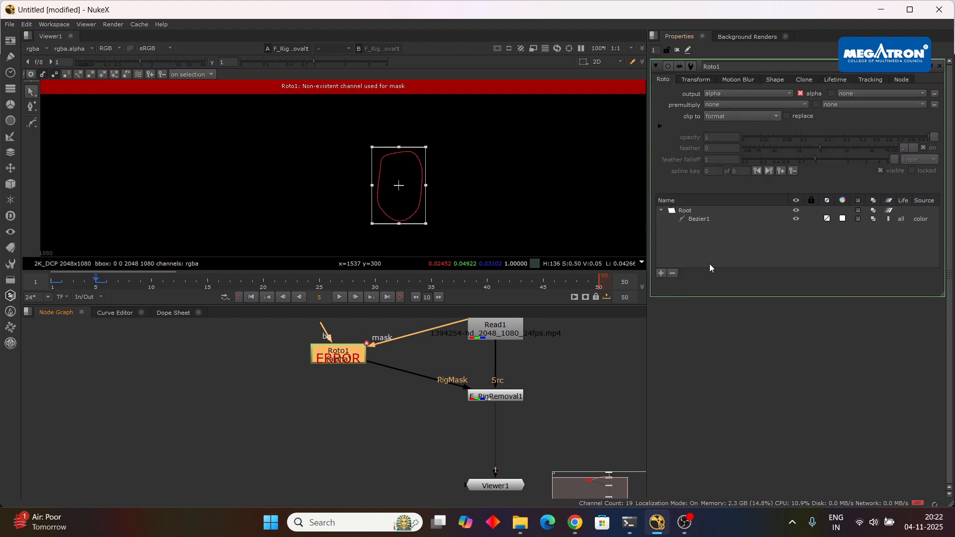
pyautogui.click(712, 217)
pyautogui.doubleClick(705, 220)
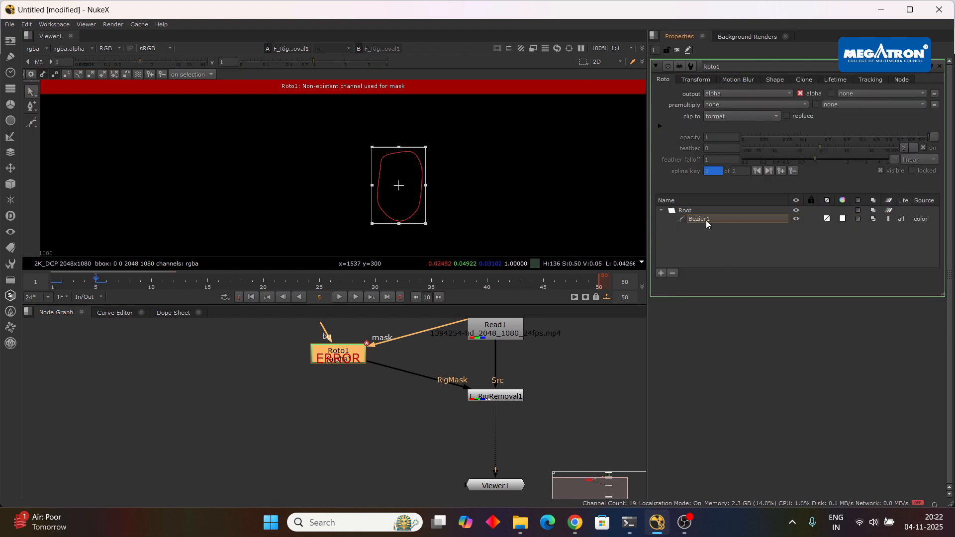
pyautogui.click(706, 220)
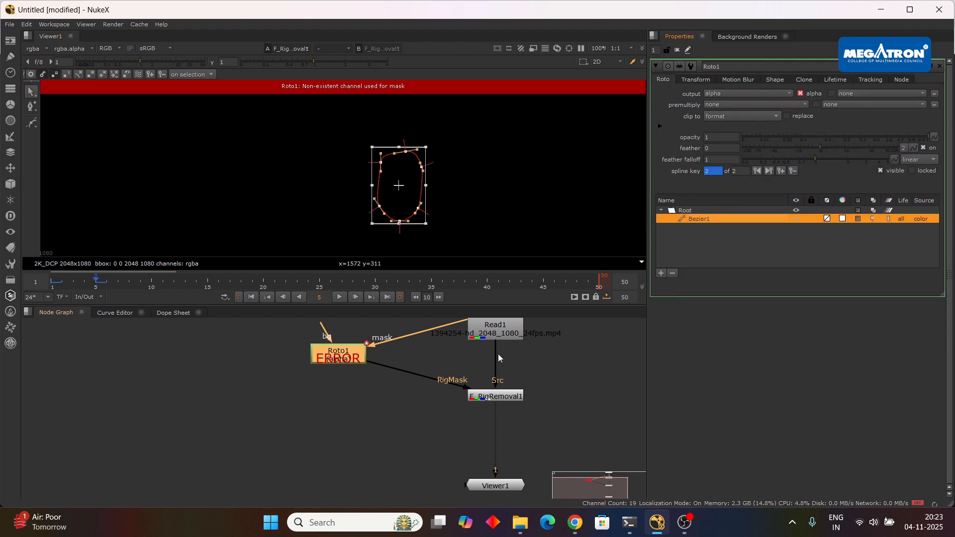
# Expand F_RigRemoval1's Rig Region Box and Advanced settings and enable Luminance Correct and Perspective Correct.
pyautogui.click(503, 397)
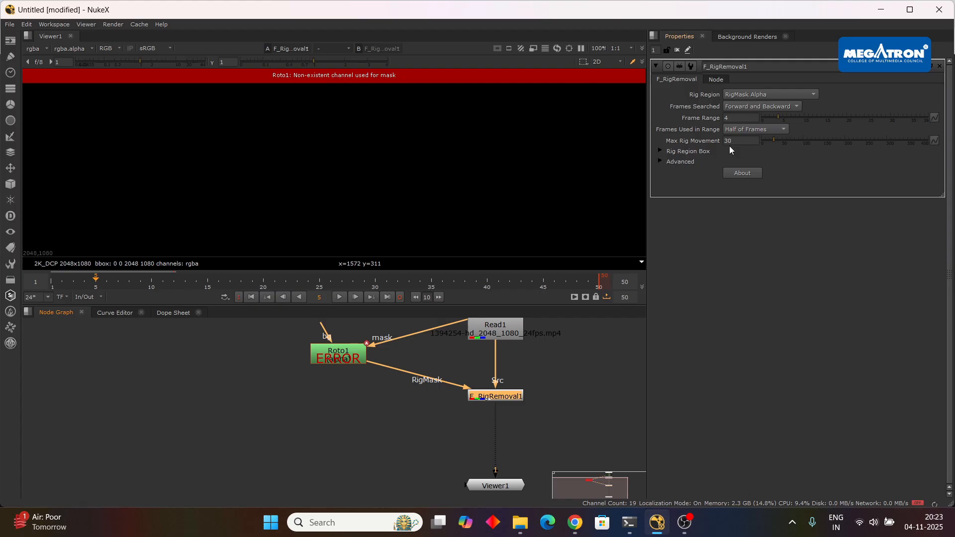
pyautogui.click(661, 161)
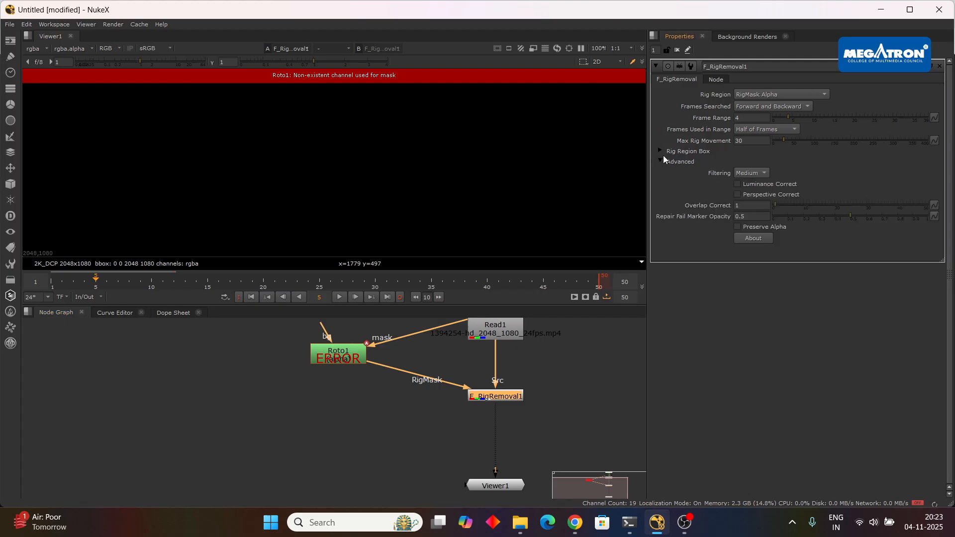
pyautogui.click(660, 152)
pyautogui.click(736, 206)
pyautogui.click(738, 216)
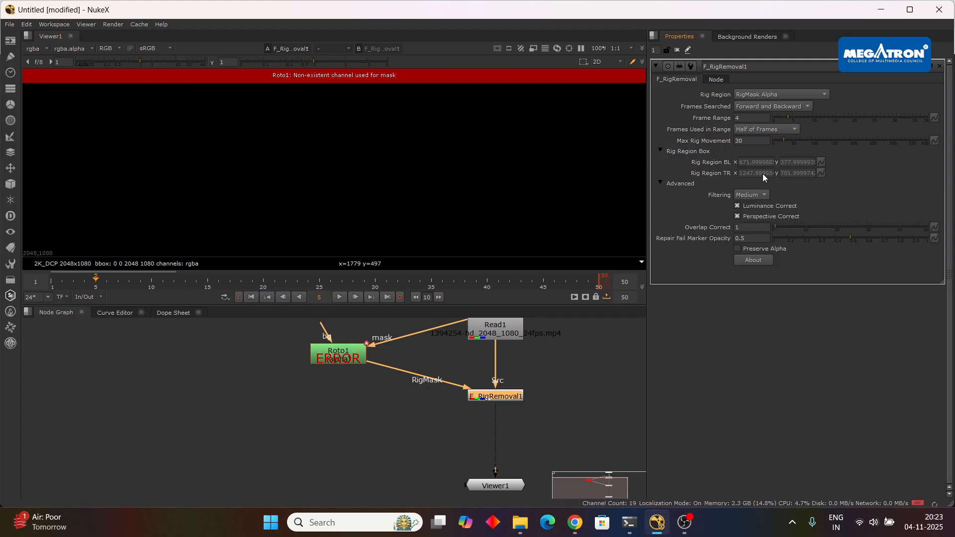
# Check Roto1's output channel options, keep alpha, and delete the Roto1 node.
pyautogui.doubleClick(334, 361)
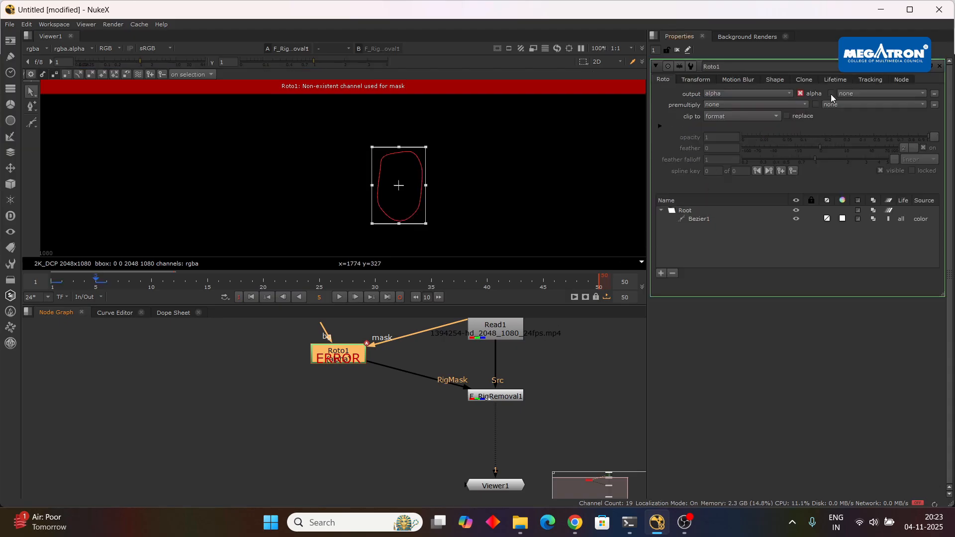
pyautogui.click(779, 91)
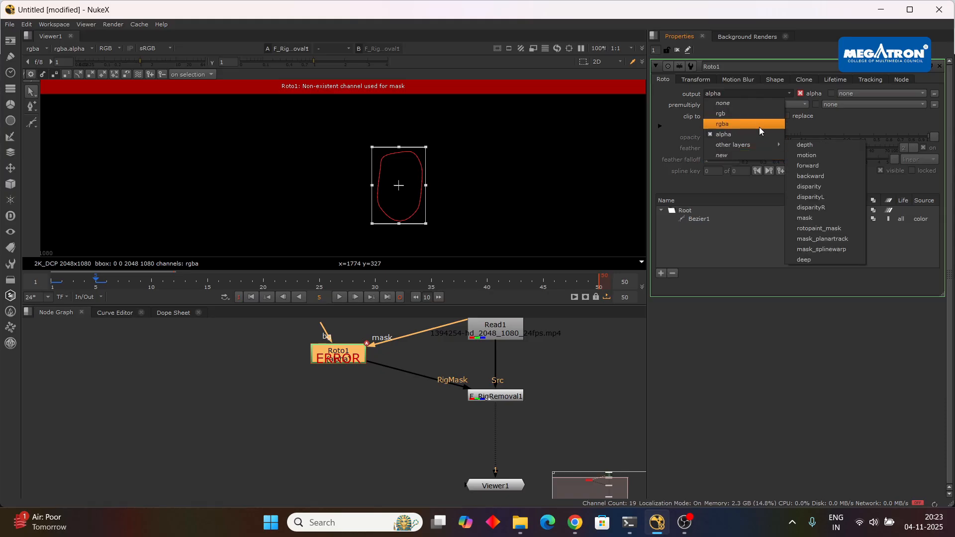
pyautogui.click(759, 134)
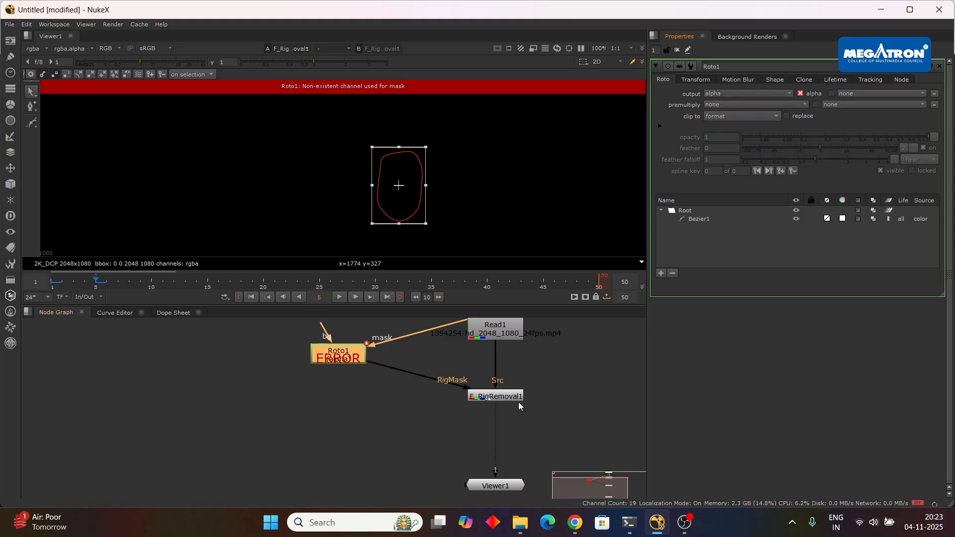
pyautogui.press('Delete')
pyautogui.scroll(-2, 535, 384)
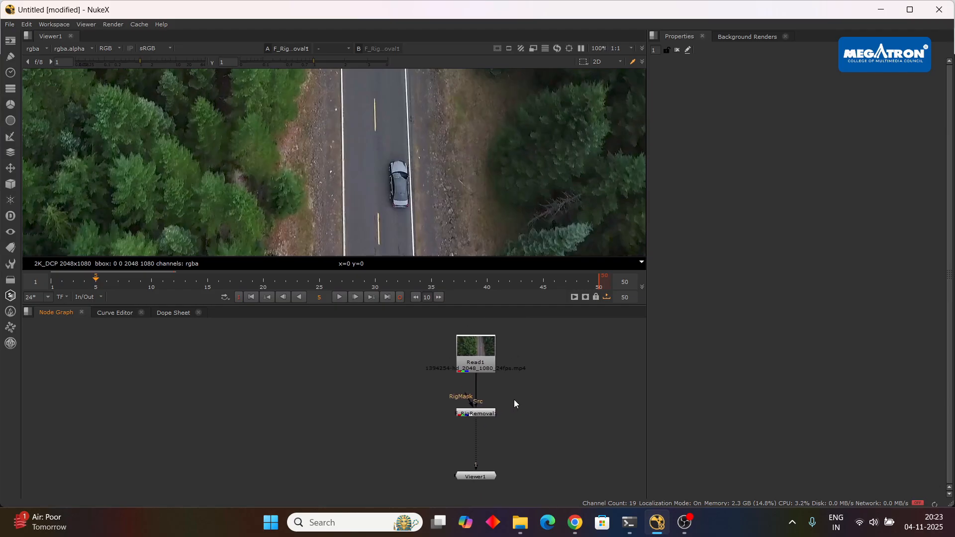
pyautogui.moveTo(575, 523)
pyautogui.click(547, 459)
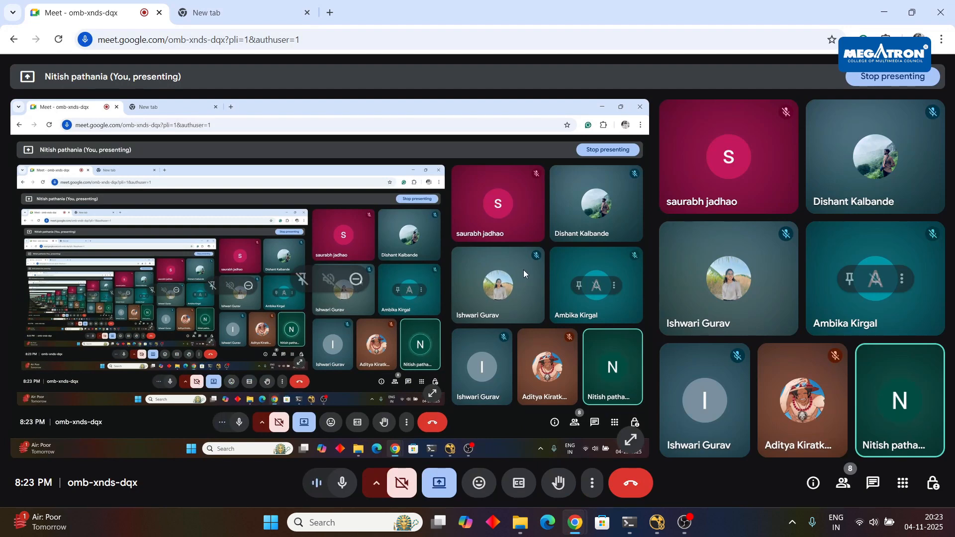
pyautogui.hotkey('alt', 'Tab')
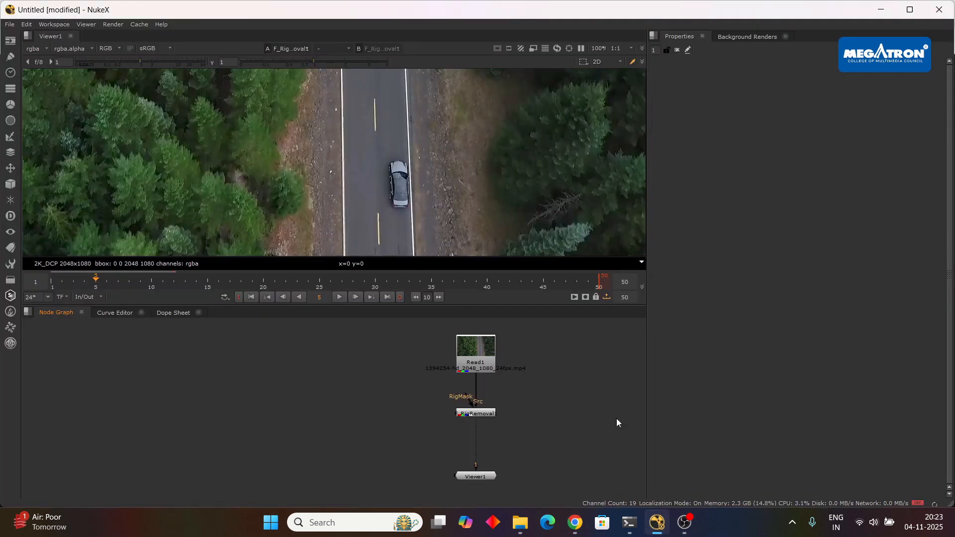
pyautogui.click(491, 414)
pyautogui.moveTo(492, 416); pyautogui.dragTo(491, 420)
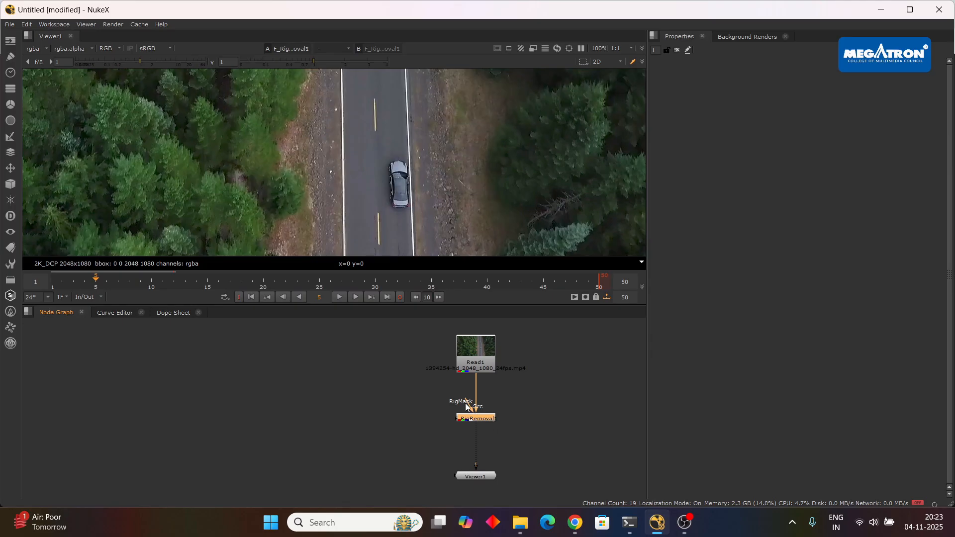
pyautogui.moveTo(418, 389); pyautogui.dragTo(386, 415)
pyautogui.moveTo(487, 418); pyautogui.dragTo(389, 417)
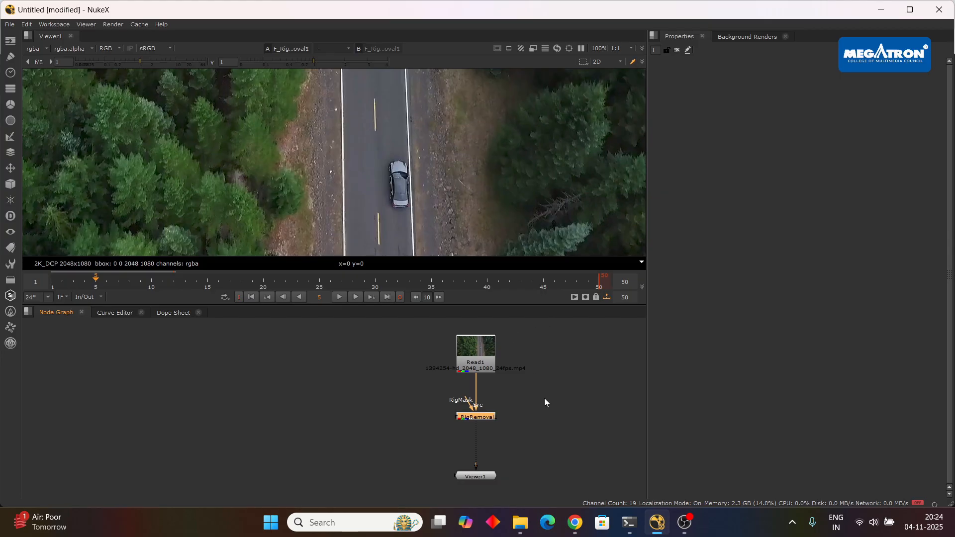
# Open Read1's properties and delete the F_RigRemoval1 node between Read1 and Viewer1.
pyautogui.doubleClick(489, 368)
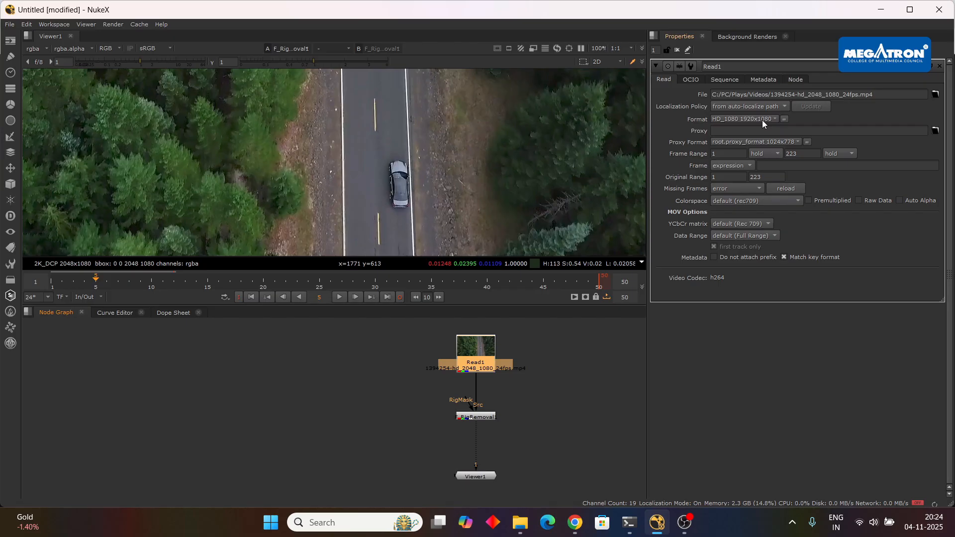
pyautogui.click(482, 419)
pyautogui.press('Delete')
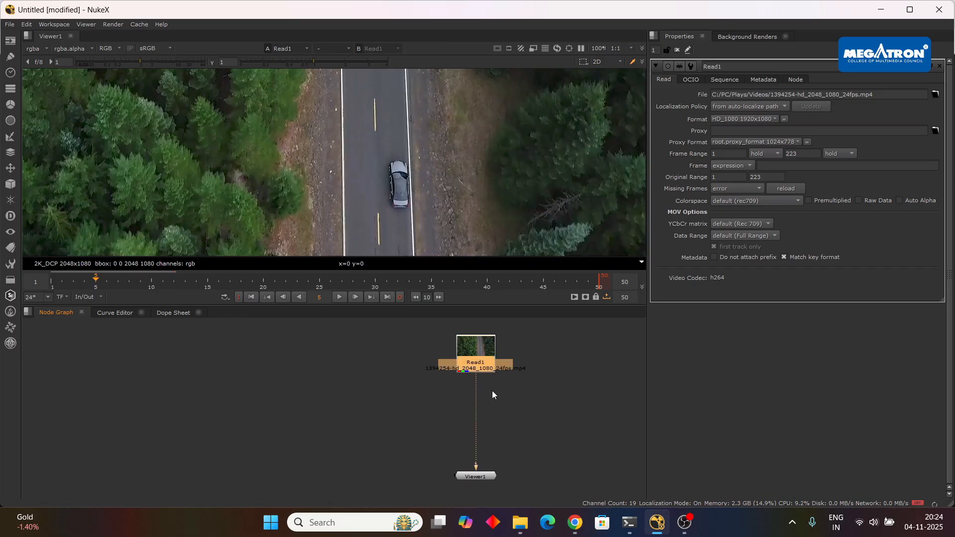
# Create a new Roto node beside Read1 and connect its bg input to Read1.
pyautogui.press('o')
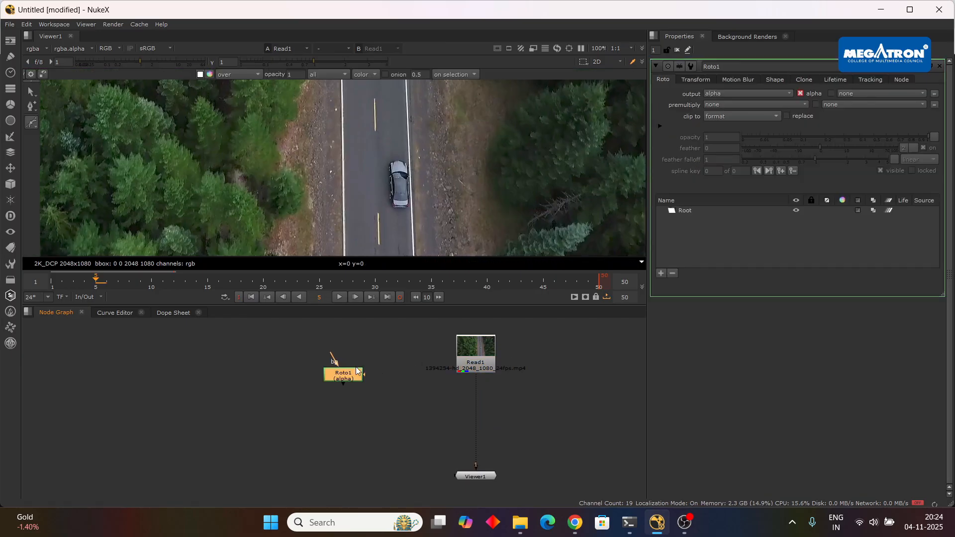
pyautogui.moveTo(365, 373); pyautogui.dragTo(360, 354)
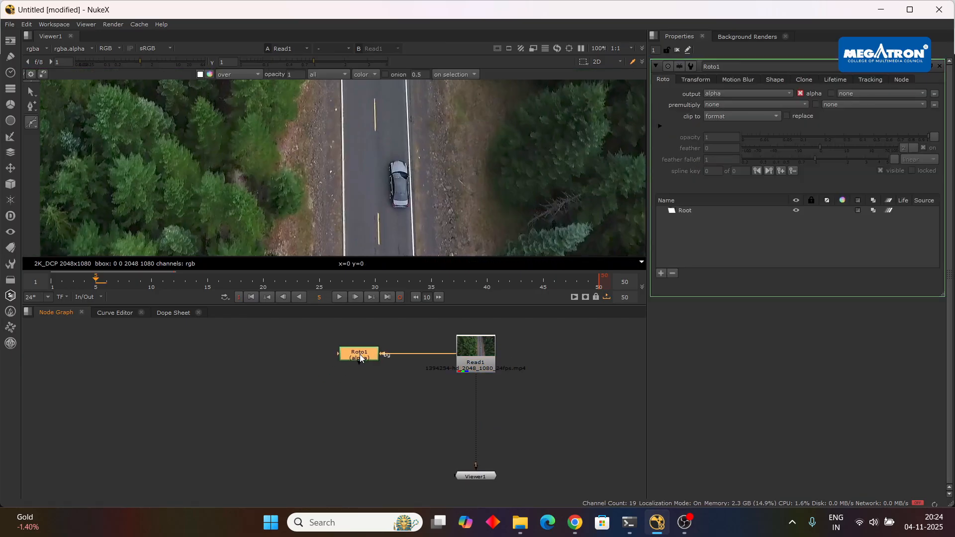
pyautogui.click(530, 379)
pyautogui.moveTo(529, 380); pyautogui.dragTo(574, 402)
pyautogui.click(415, 380)
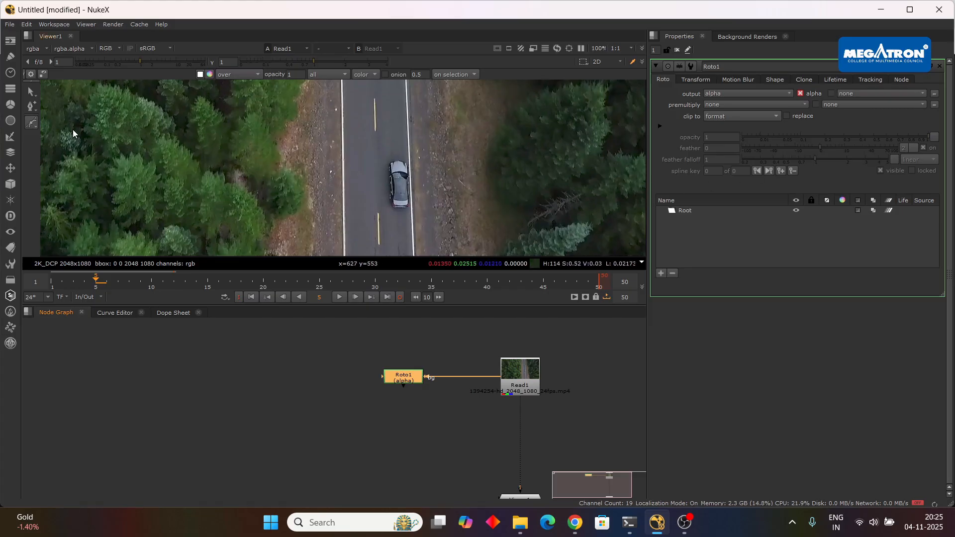
# Draw a closed Bezier shape loosely around the car on frame 5 and select all its points.
pyautogui.scroll(5, 377, 184)
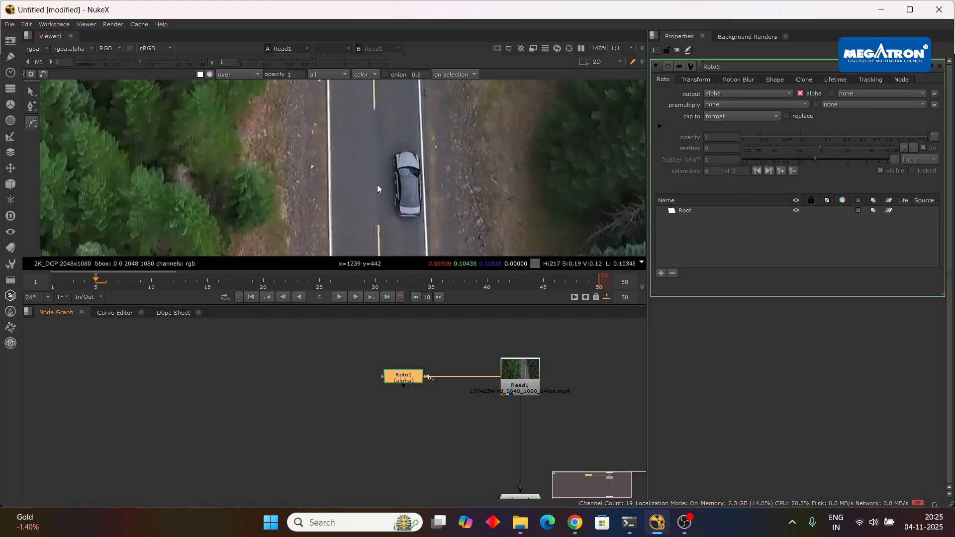
pyautogui.moveTo(388, 104); pyautogui.dragTo(385, 116)
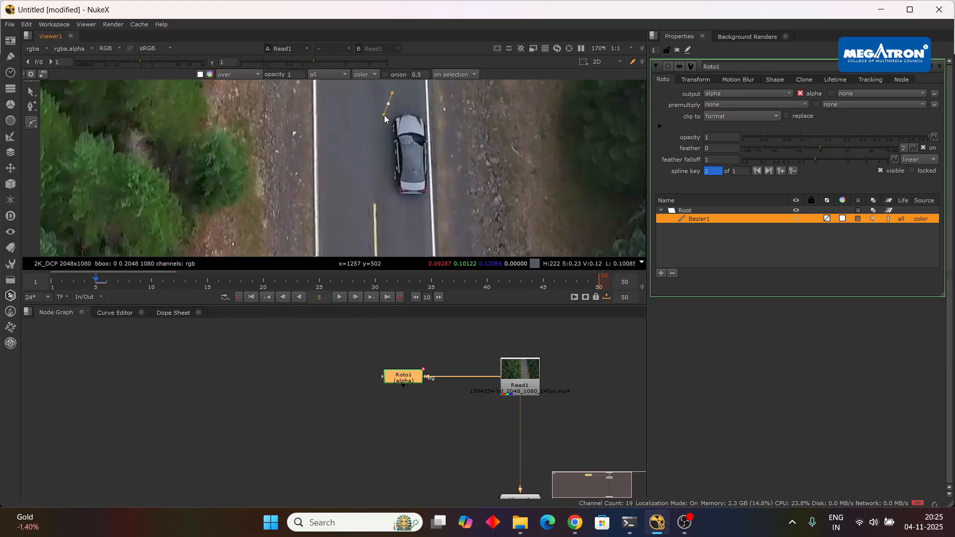
pyautogui.moveTo(379, 152); pyautogui.dragTo(429, 197)
pyautogui.moveTo(437, 141); pyautogui.dragTo(438, 134)
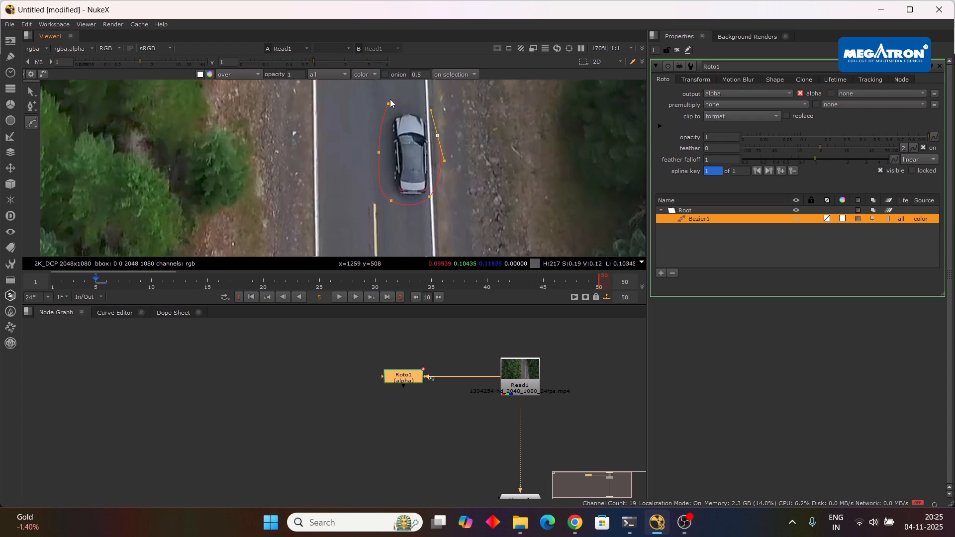
pyautogui.click(432, 110)
pyautogui.moveTo(431, 109); pyautogui.dragTo(228, 254)
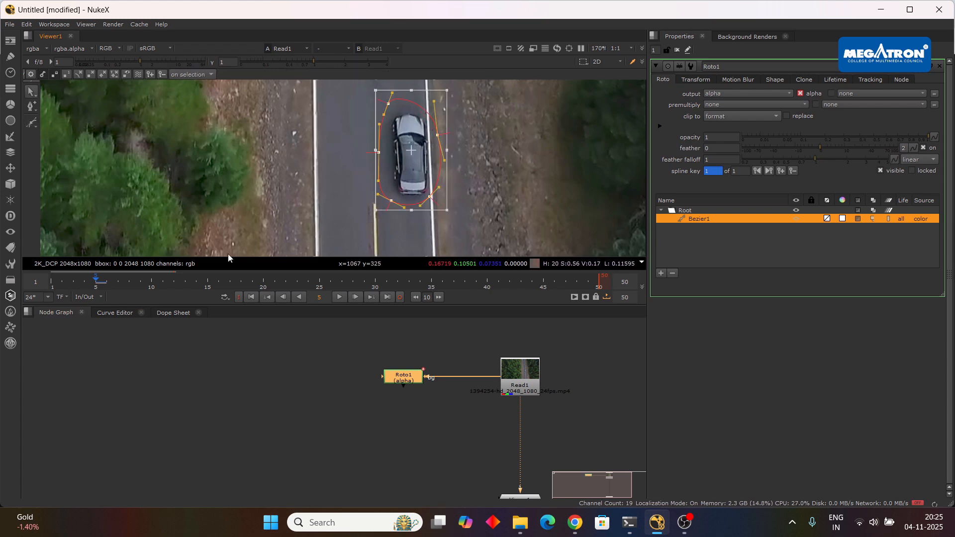
# Keyframe the Bezier shape over the moving car at frames 1, 10, 15 and 20.
pyautogui.click(253, 297)
pyautogui.moveTo(400, 166); pyautogui.dragTo(431, 179)
pyautogui.click(96, 279)
pyautogui.click(152, 280)
pyautogui.click(207, 280)
pyautogui.click(264, 280)
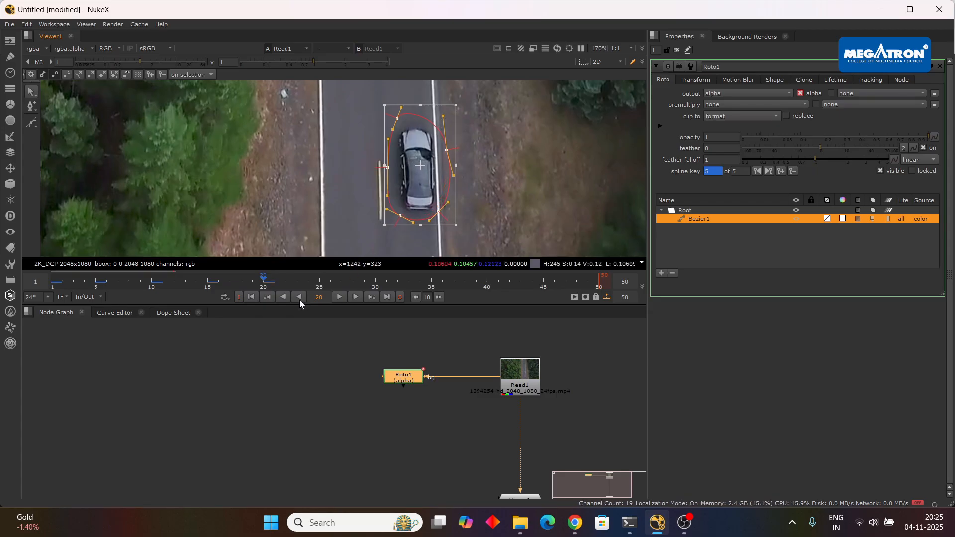
# Move the Bezier shape back over the car at frames 25, 30 and 35 to add keyframes.
pyautogui.click(323, 285)
pyautogui.moveTo(443, 176); pyautogui.dragTo(416, 198)
pyautogui.click(376, 284)
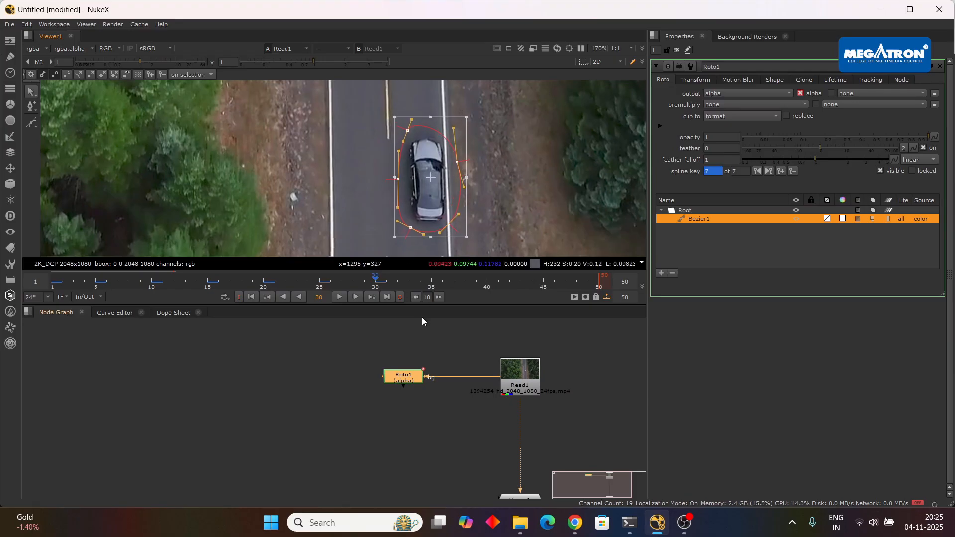
pyautogui.click(431, 286)
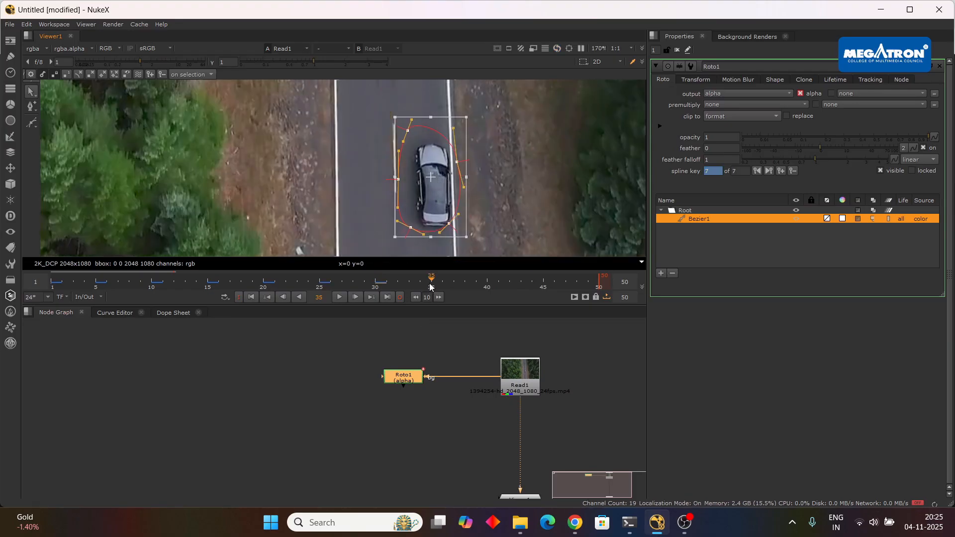
pyautogui.moveTo(441, 201); pyautogui.dragTo(445, 208)
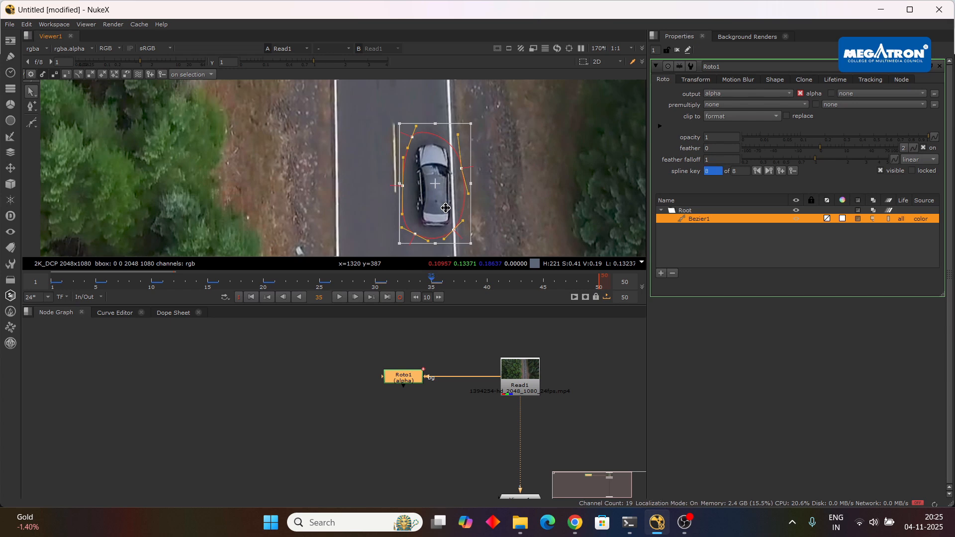
# Reposition the Bezier shape over the car at frames 40, 45 and 50 to finish its animation.
pyautogui.click(487, 281)
pyautogui.moveTo(426, 182); pyautogui.dragTo(454, 203)
pyautogui.click(543, 282)
pyautogui.scroll(-2, 345, 177)
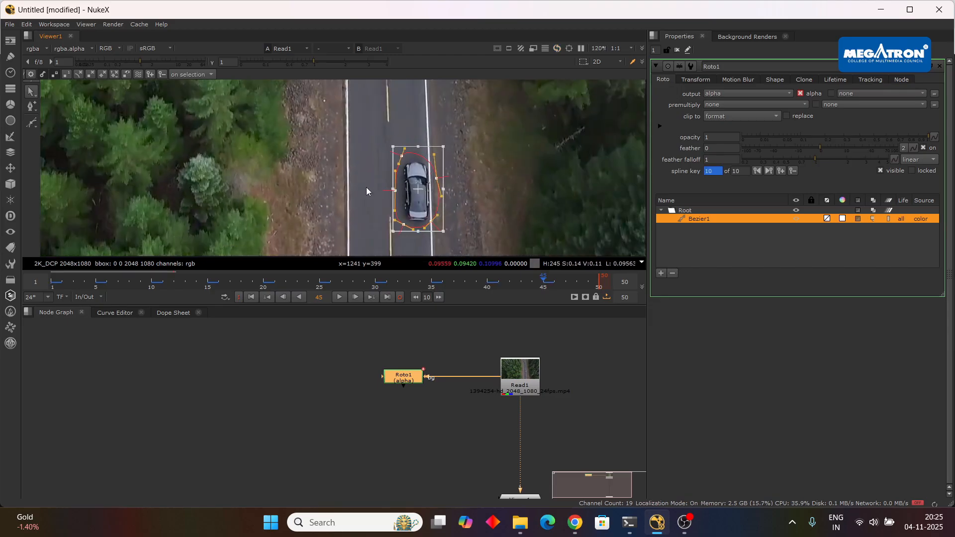
pyautogui.click(387, 297)
pyautogui.scroll(3, 427, 181)
pyautogui.moveTo(427, 181); pyautogui.dragTo(433, 189)
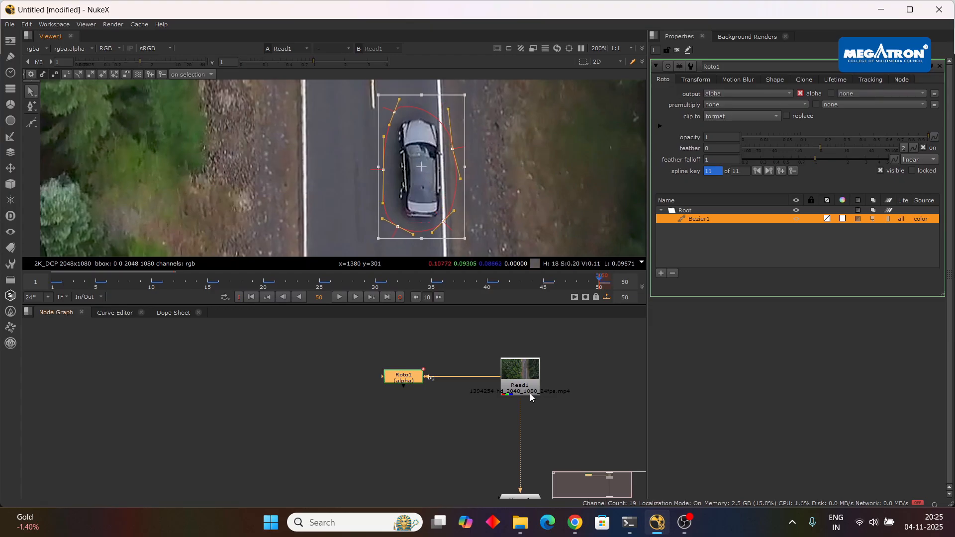
# Play and scrub the clip to check that the animated shape follows the car, and return to frame 1.
pyautogui.click(355, 297)
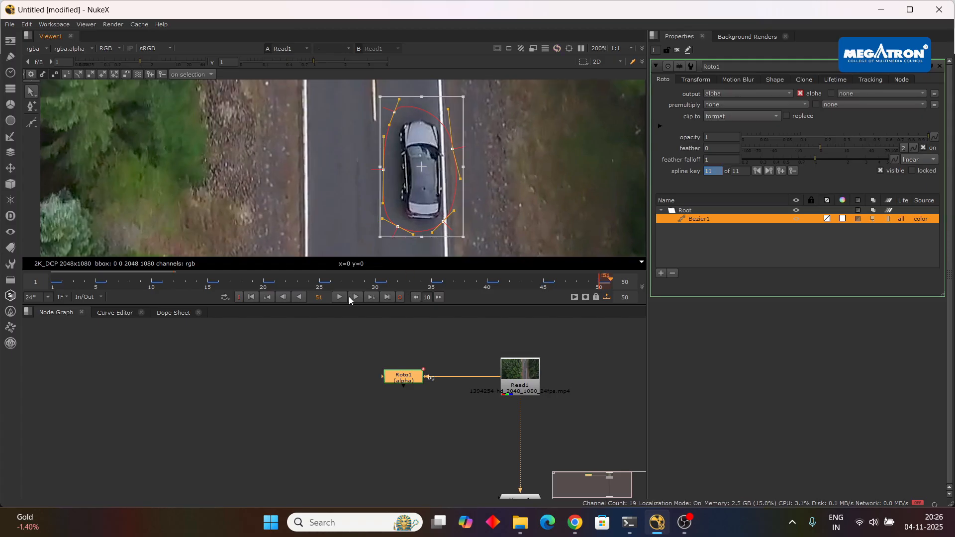
pyautogui.click(342, 296)
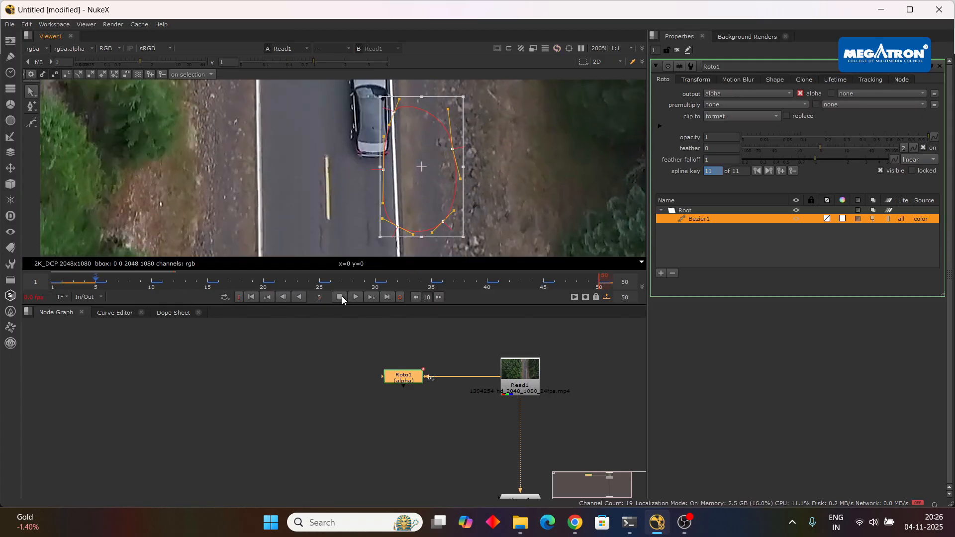
pyautogui.scroll(-5, 421, 192)
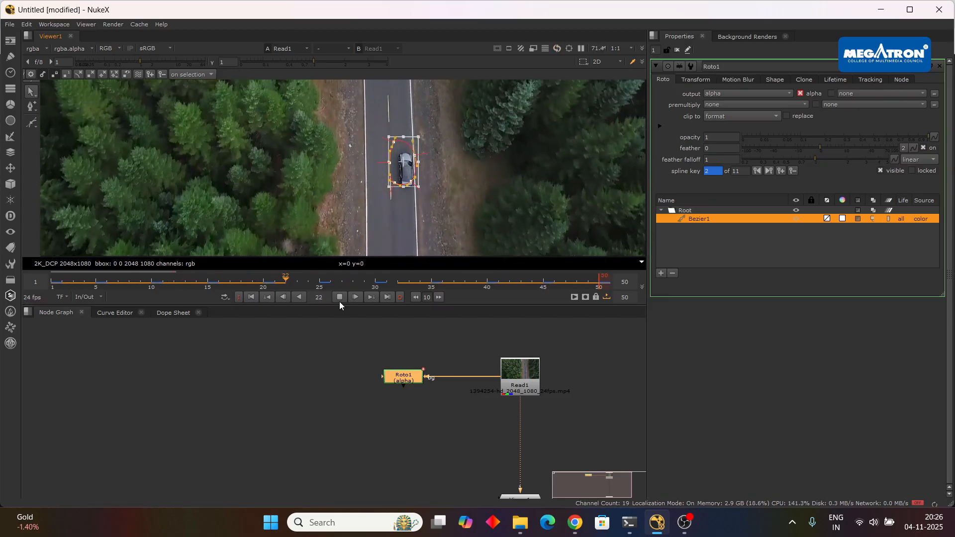
pyautogui.click(340, 297)
pyautogui.scroll(1, 417, 181)
pyautogui.scroll(2, 416, 180)
pyautogui.press('super')
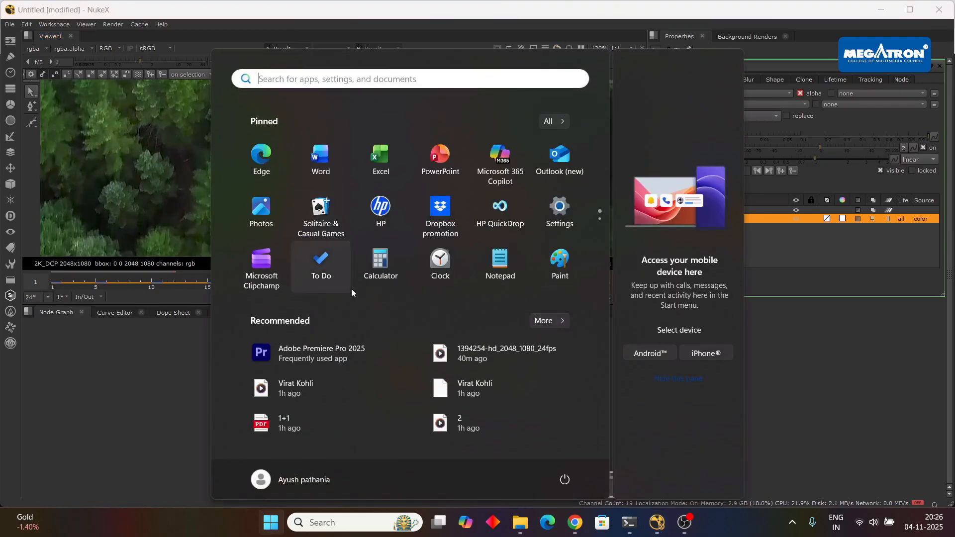
pyautogui.press('super')
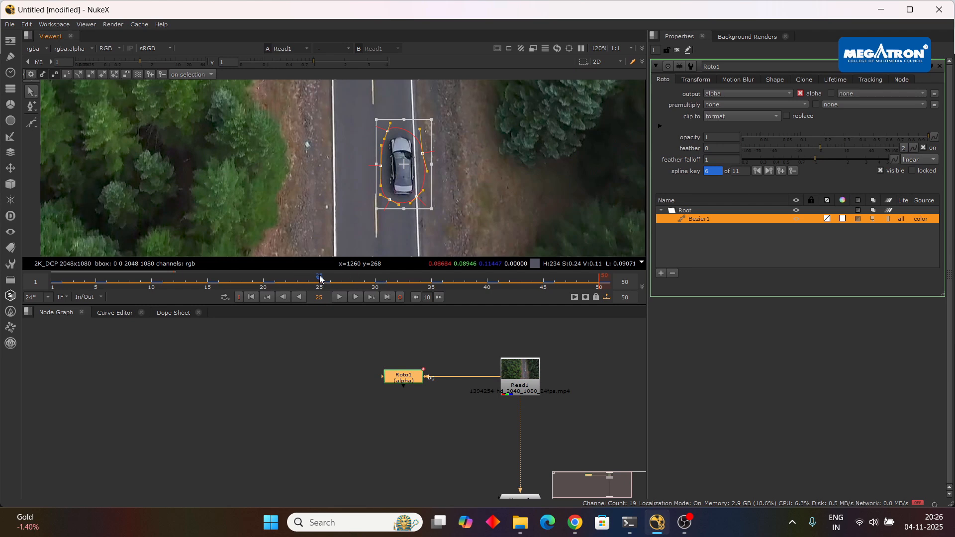
pyautogui.moveTo(320, 277); pyautogui.dragTo(128, 281)
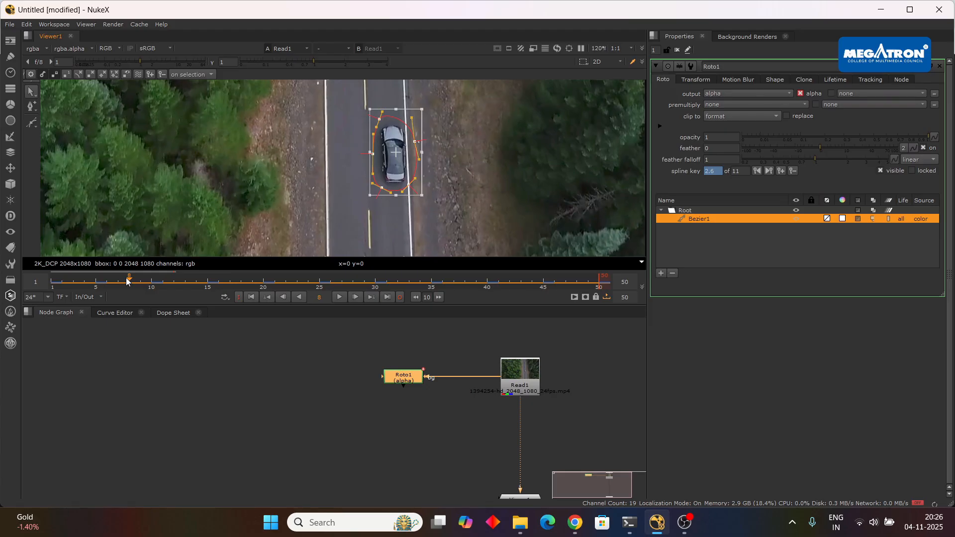
pyautogui.moveTo(128, 282); pyautogui.dragTo(40, 283)
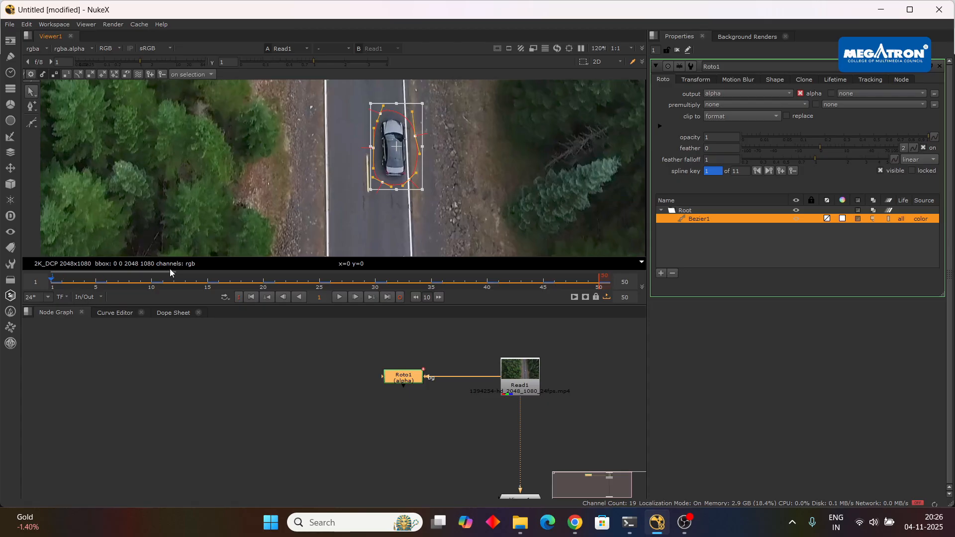
pyautogui.moveTo(164, 280); pyautogui.dragTo(376, 288)
pyautogui.click(251, 297)
# Add an F_RigRemoval node in an empty area beside the connection between Read1 and Viewer1.
pyautogui.moveTo(366, 411); pyautogui.dragTo(308, 367)
pyautogui.click(544, 419)
pyautogui.press('Tab')
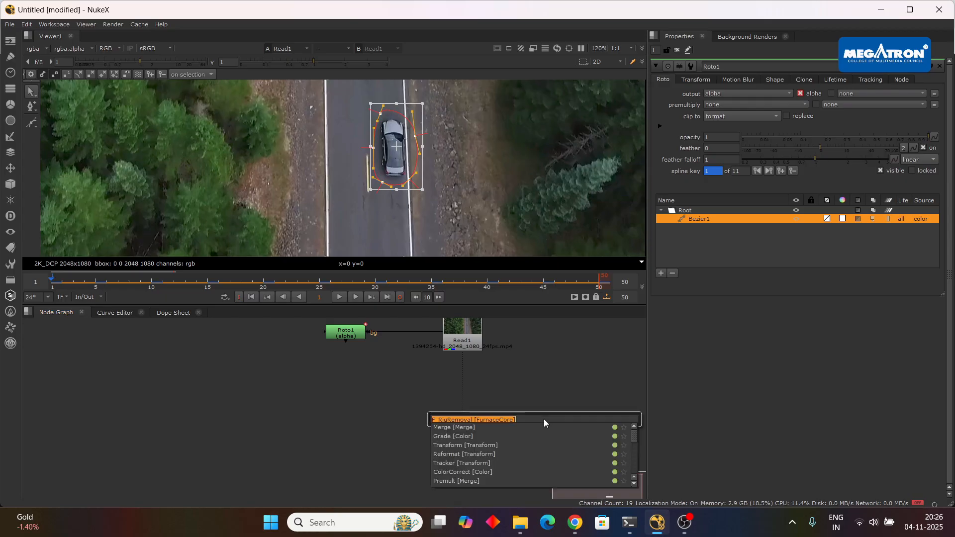
pyautogui.write('fr')
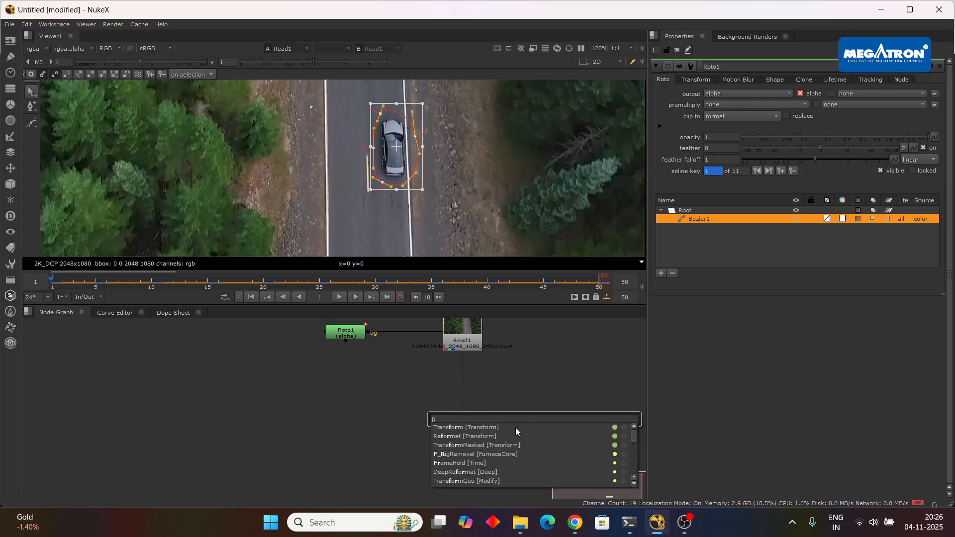
pyautogui.click(496, 453)
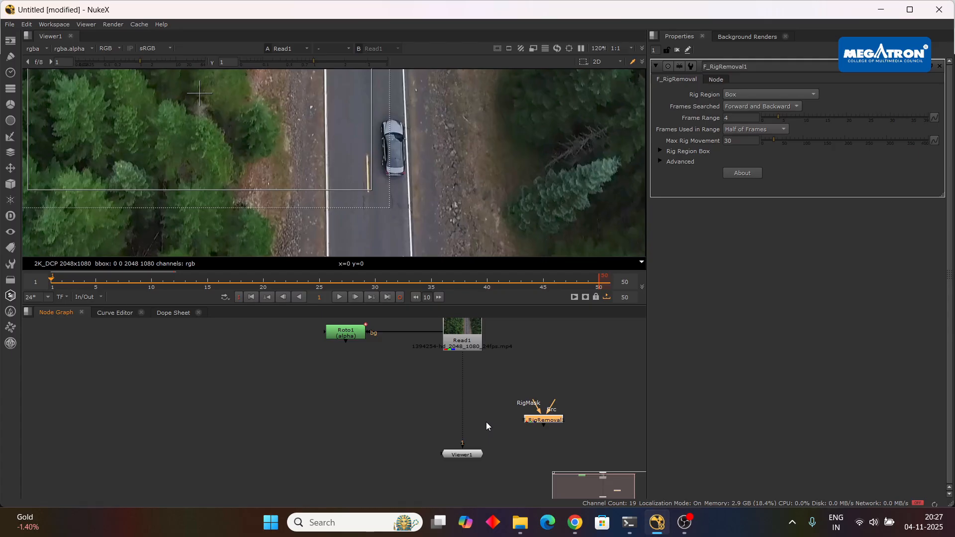
# Connect F_RigRemoval1's Src input to Read1, lower Roto1, and route its bg connection through a dot directly above it.
pyautogui.moveTo(542, 420); pyautogui.dragTo(464, 337)
pyautogui.moveTo(413, 426); pyautogui.dragTo(419, 417)
pyautogui.moveTo(346, 334); pyautogui.dragTo(336, 397)
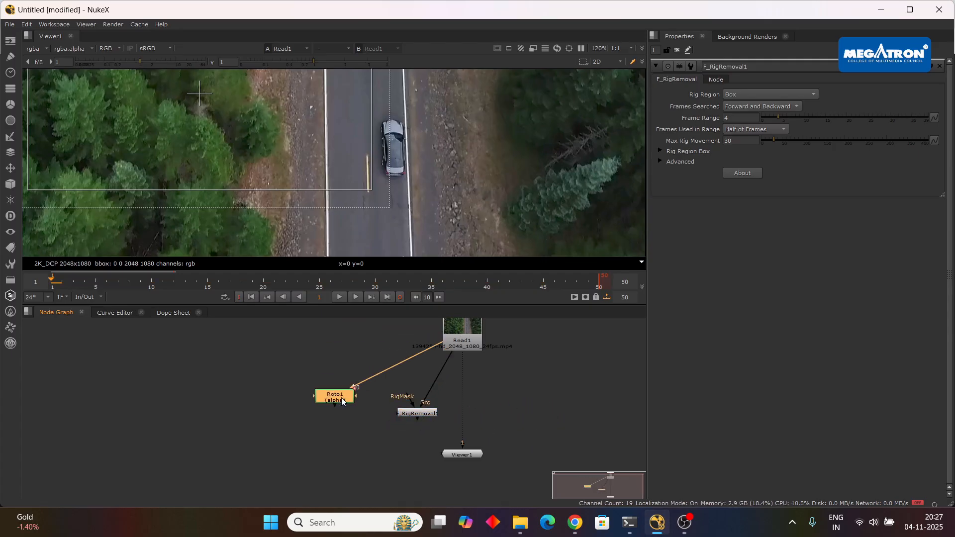
pyautogui.moveTo(389, 362); pyautogui.dragTo(335, 335)
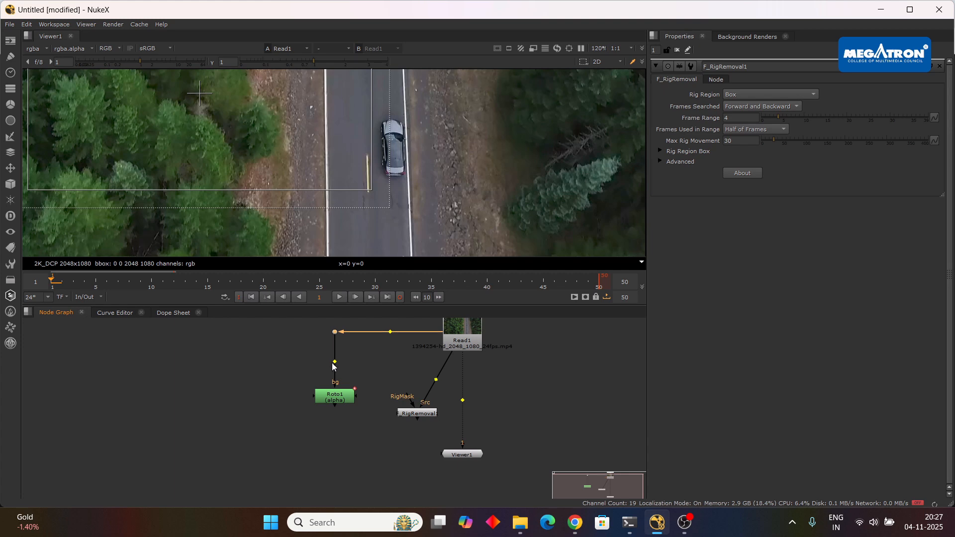
pyautogui.moveTo(336, 401); pyautogui.dragTo(339, 399)
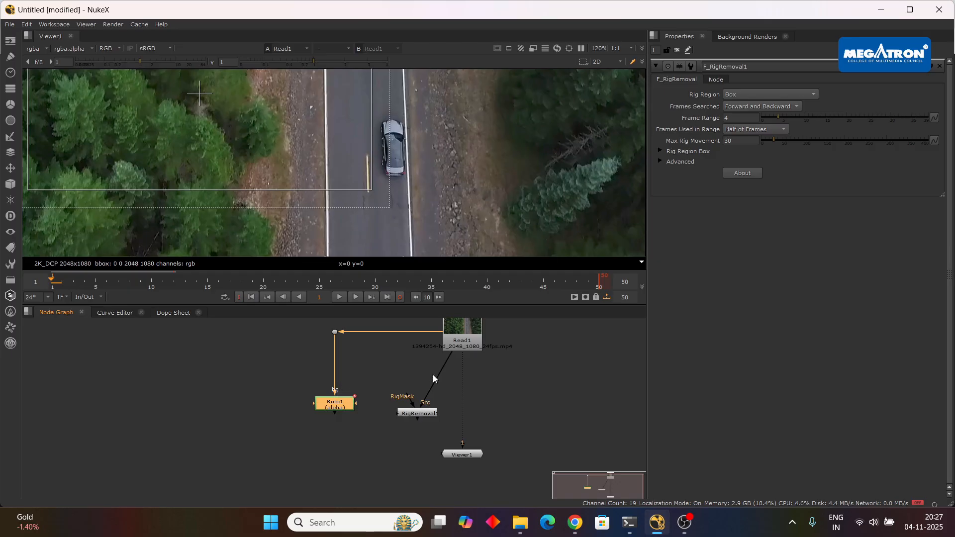
pyautogui.scroll(-3, 378, 174)
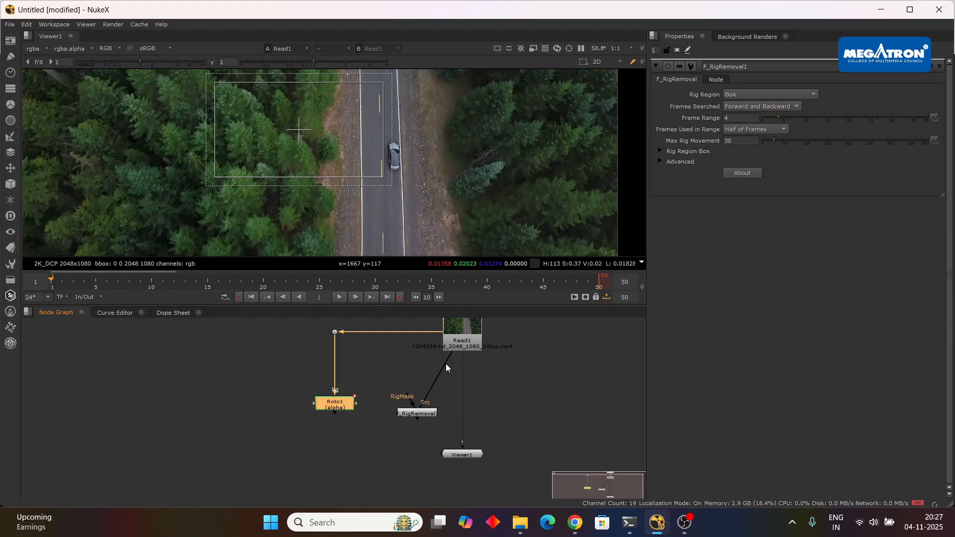
# Insert F_RigRemoval1 between Read1 and Viewer1 and connect its RigMask input to Roto1.
pyautogui.moveTo(420, 414); pyautogui.dragTo(475, 409)
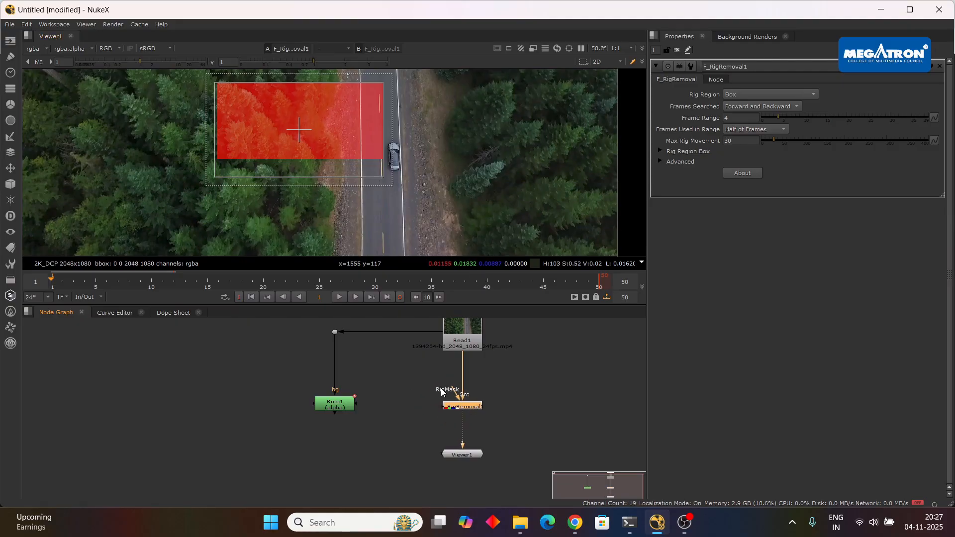
pyautogui.moveTo(453, 394); pyautogui.dragTo(352, 407)
pyautogui.click(337, 407)
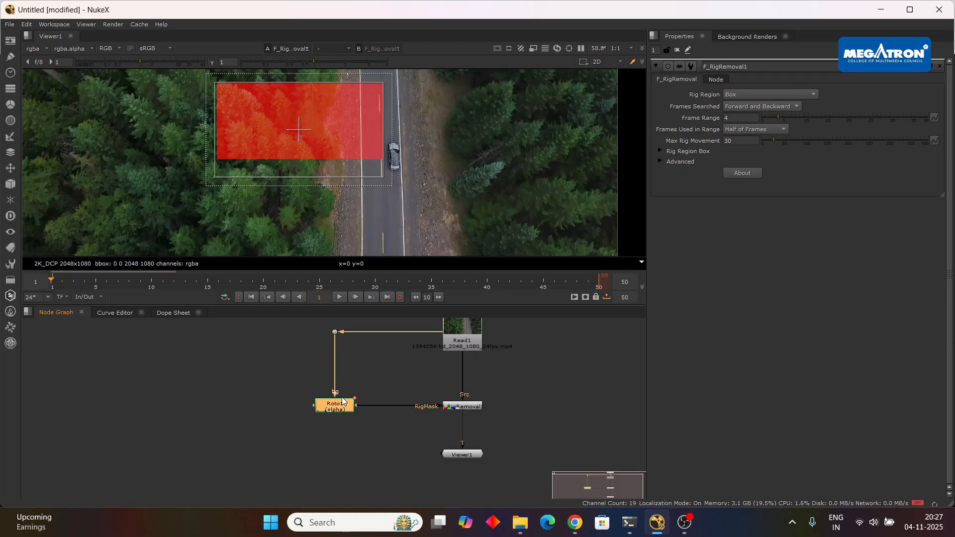
# Detach Roto1's bg input from the dot, connect its mask input there instead, and align Roto1 and the dot.
pyautogui.scroll(5, 361, 414)
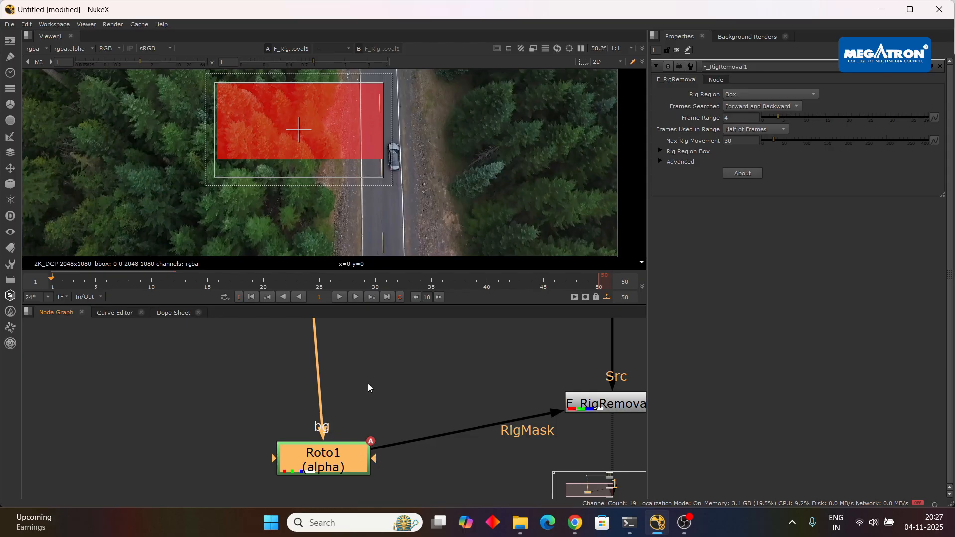
pyautogui.scroll(-3, 368, 384)
pyautogui.moveTo(374, 368); pyautogui.dragTo(371, 436)
pyautogui.moveTo(326, 367); pyautogui.dragTo(291, 381)
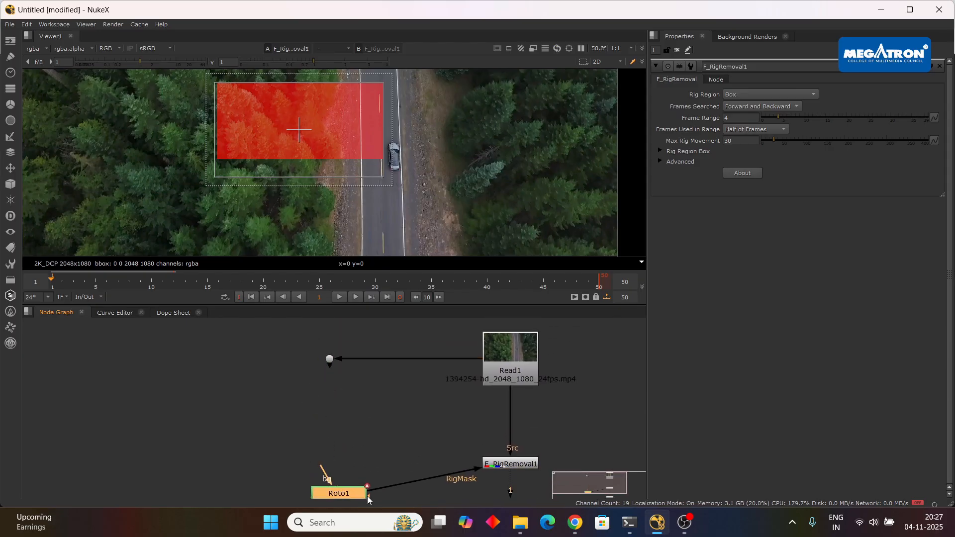
pyautogui.moveTo(368, 499); pyautogui.dragTo(330, 359)
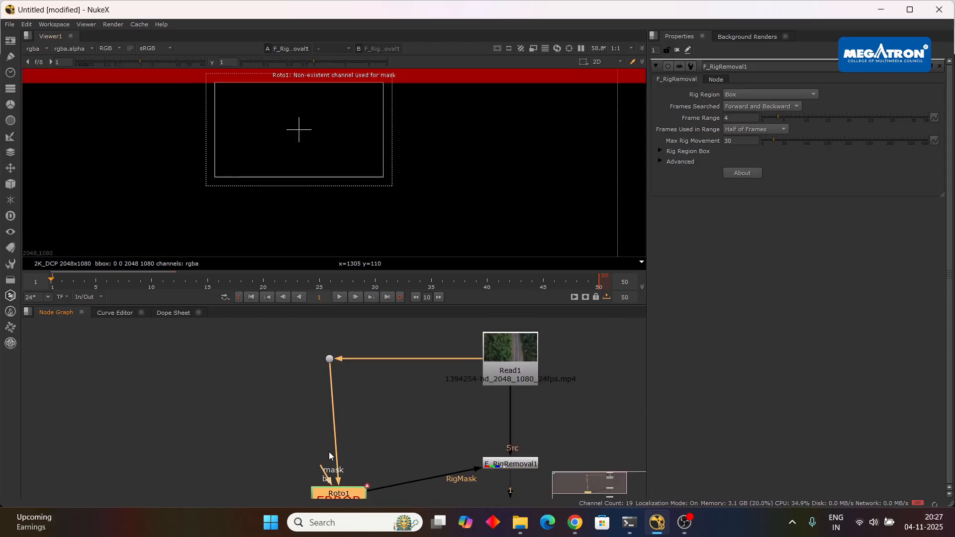
pyautogui.moveTo(341, 494); pyautogui.dragTo(336, 460)
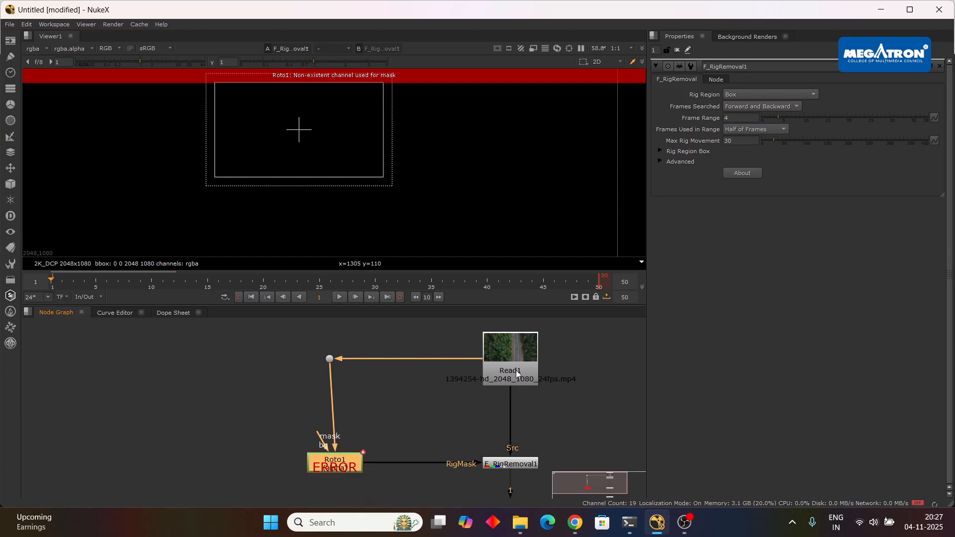
pyautogui.click(345, 375)
pyautogui.moveTo(330, 359); pyautogui.dragTo(337, 359)
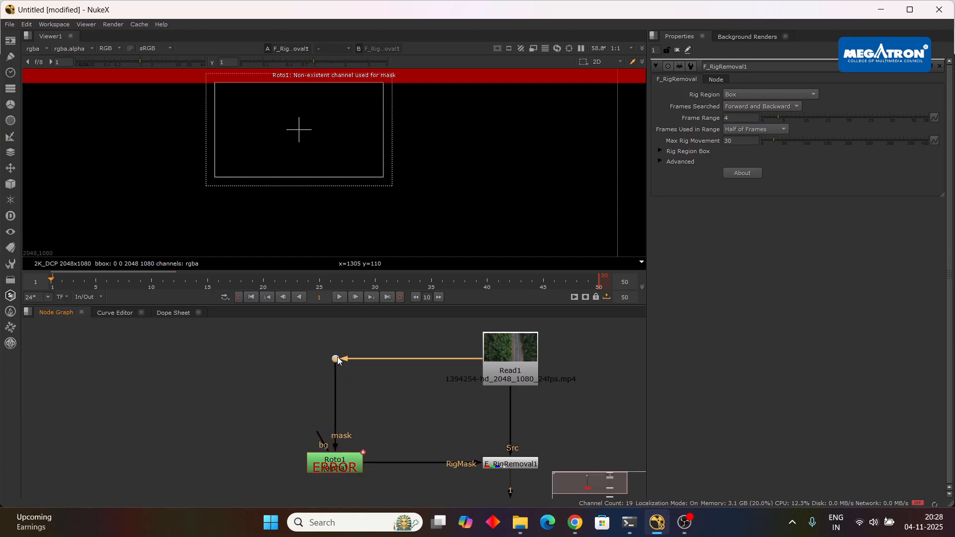
pyautogui.scroll(-1, 503, 423)
# Open Roto1's properties and select the Bezier1 shape to check it.
pyautogui.click(503, 423)
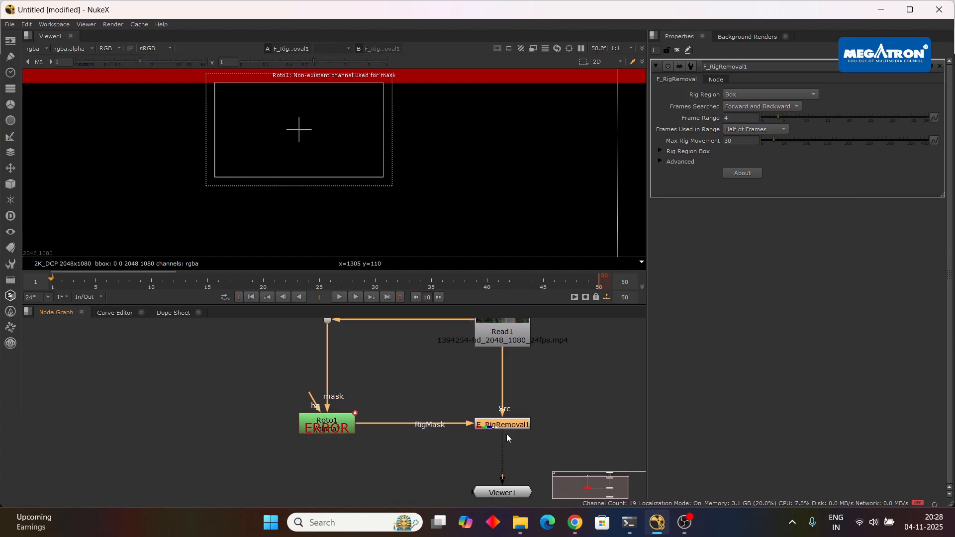
pyautogui.scroll(-2, 463, 393)
pyautogui.scroll(-1, 462, 390)
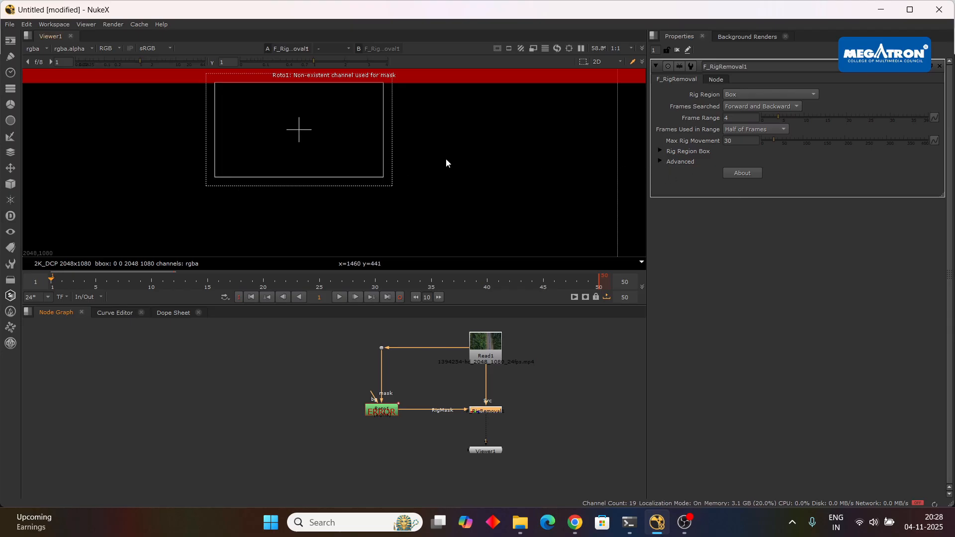
pyautogui.click(384, 413)
pyautogui.doubleClick(384, 411)
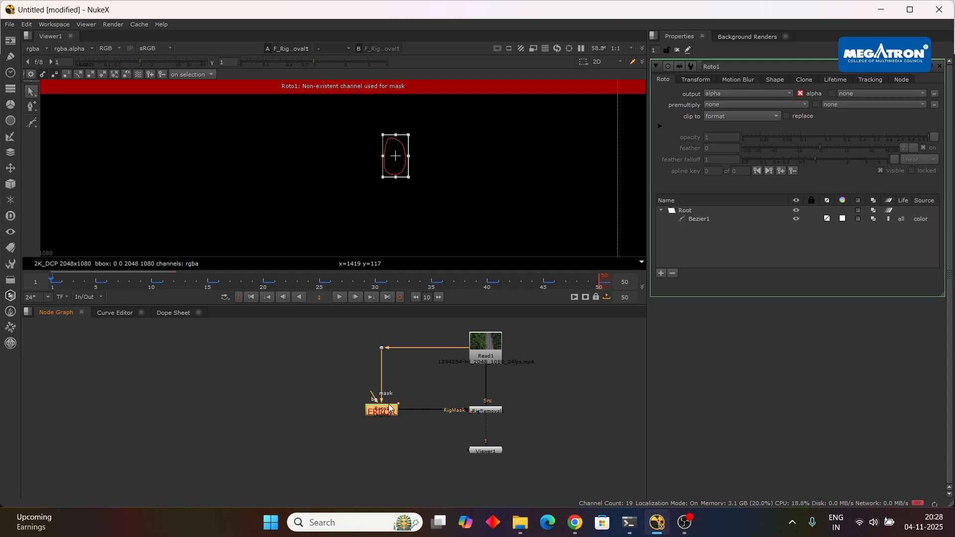
pyautogui.click(718, 218)
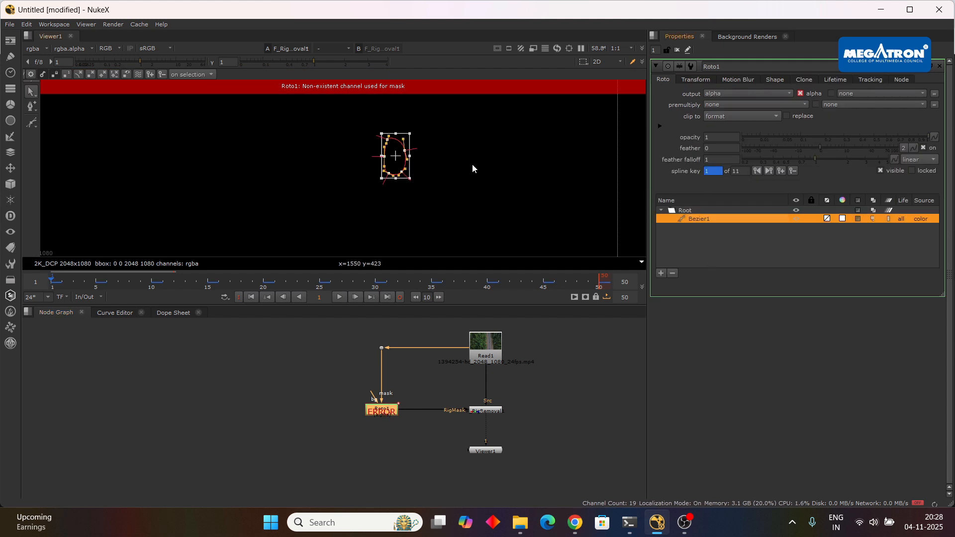
# Open Read1's properties, play part of the clip, return to frame 1, and examine the node connections.
pyautogui.doubleClick(496, 348)
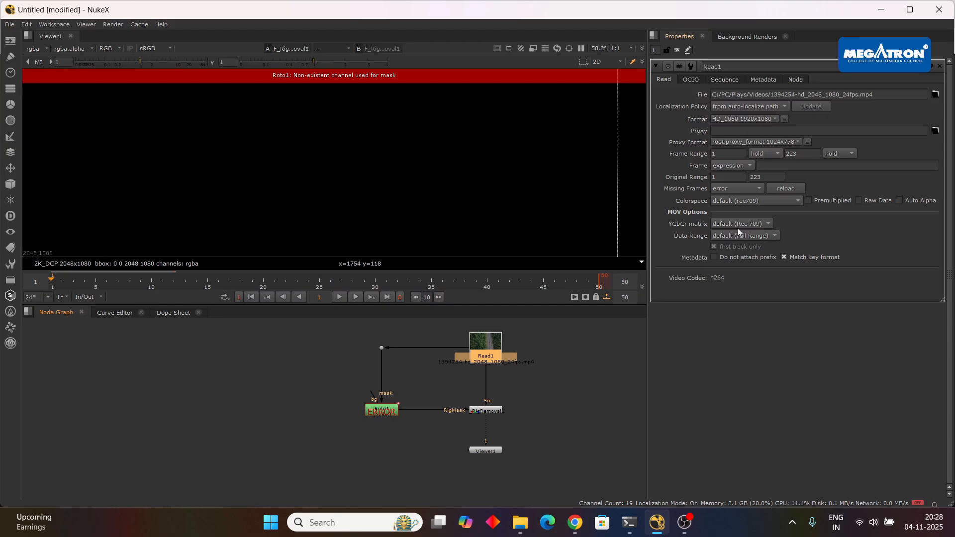
pyautogui.click(340, 297)
pyautogui.click(340, 297)
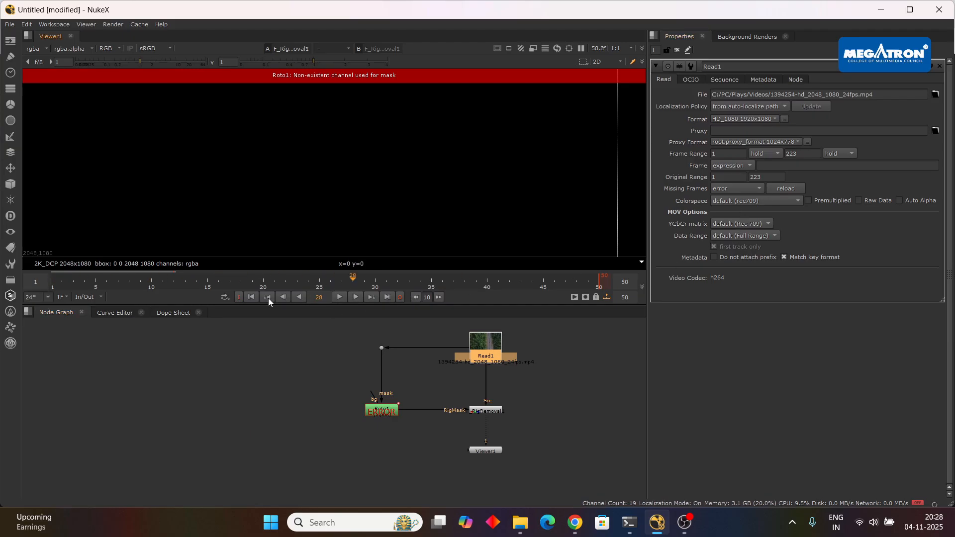
pyautogui.click(253, 297)
pyautogui.scroll(3, 485, 402)
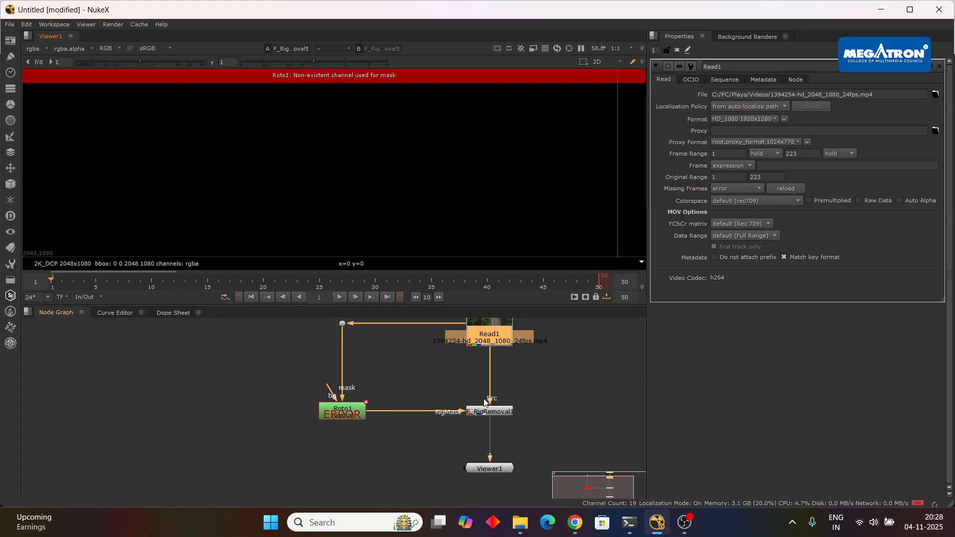
pyautogui.scroll(-3, 484, 401)
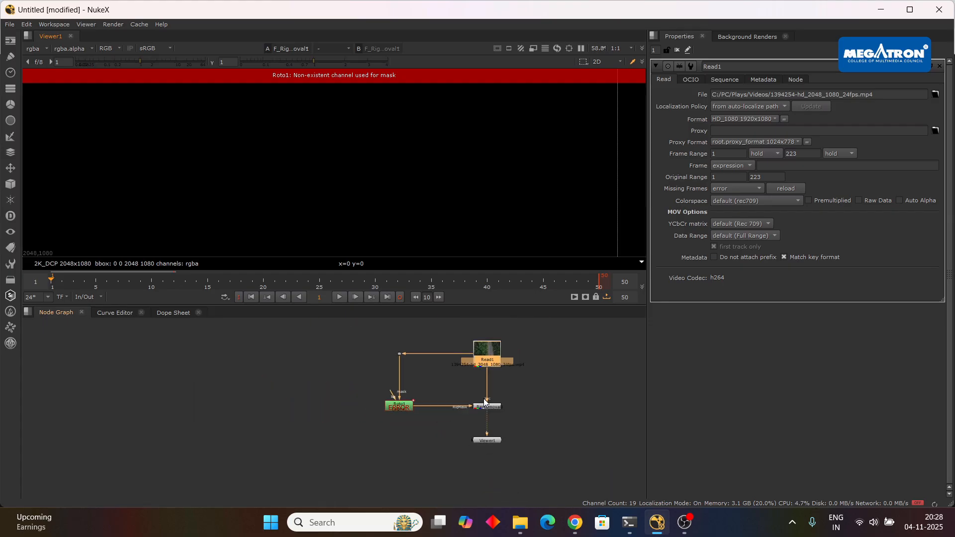
# Close the untitled script without saving its changes.
pyautogui.click(942, 9)
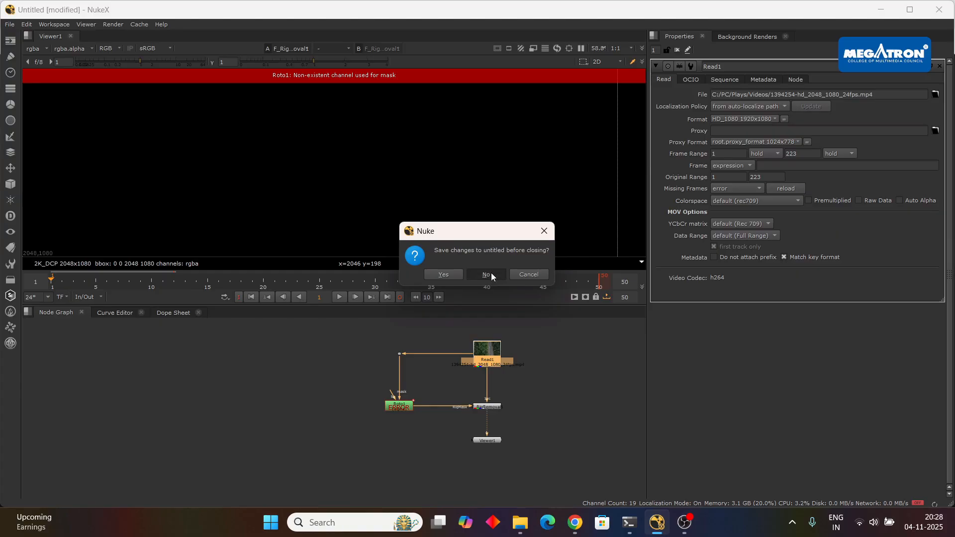
pyautogui.click(486, 274)
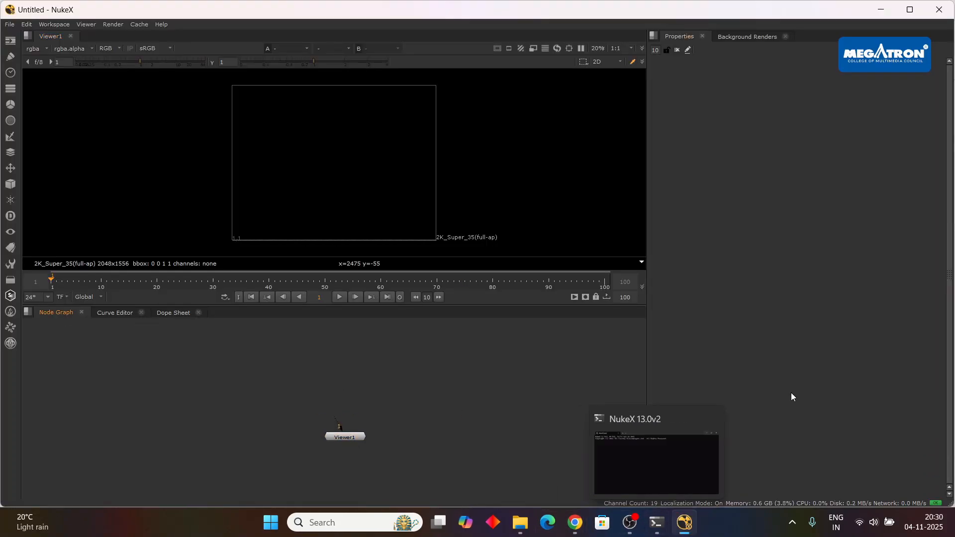
# Import the Car folder's JPEG sequence from the Videos folder into the node graph and connect Viewer1 to Read1.
pyautogui.click(520, 522)
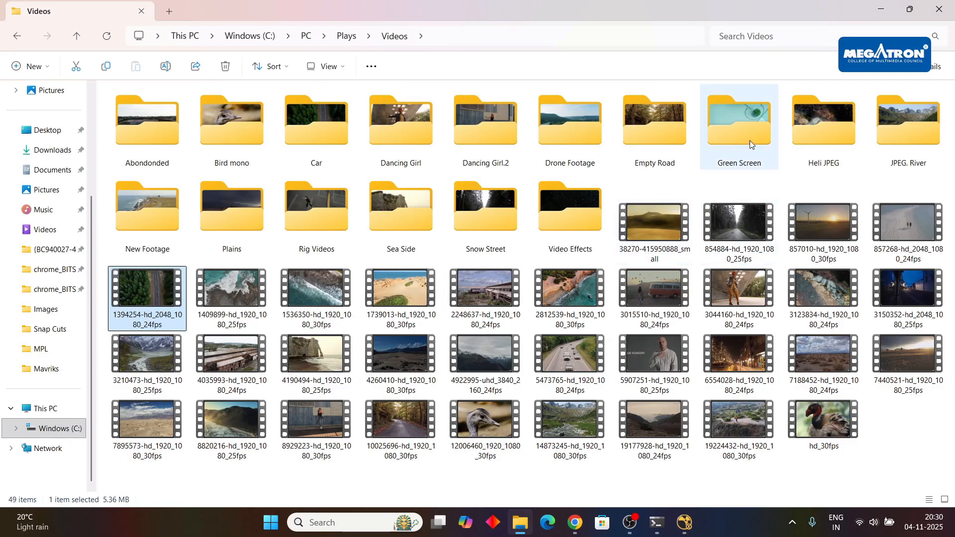
pyautogui.click(321, 136)
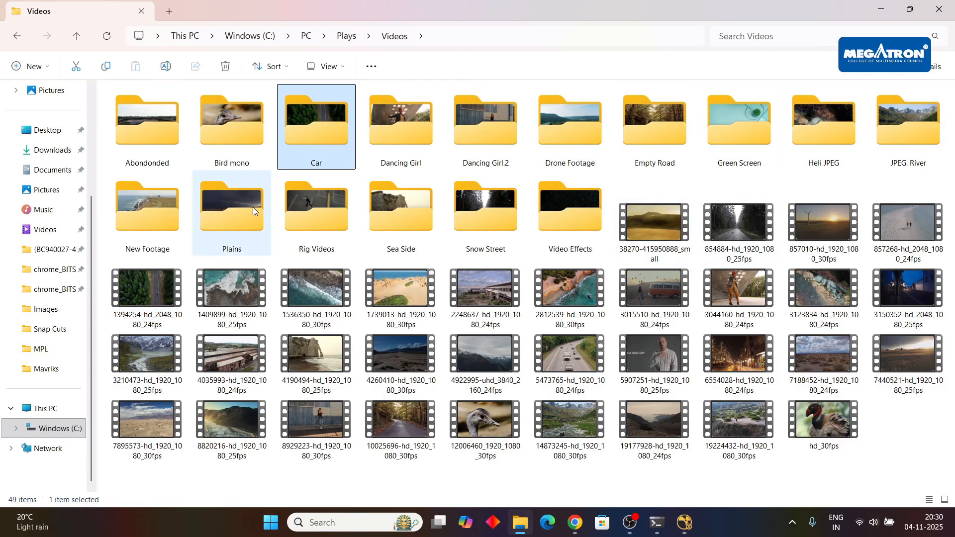
pyautogui.doubleClick(321, 136)
pyautogui.scroll(-5, 417, 438)
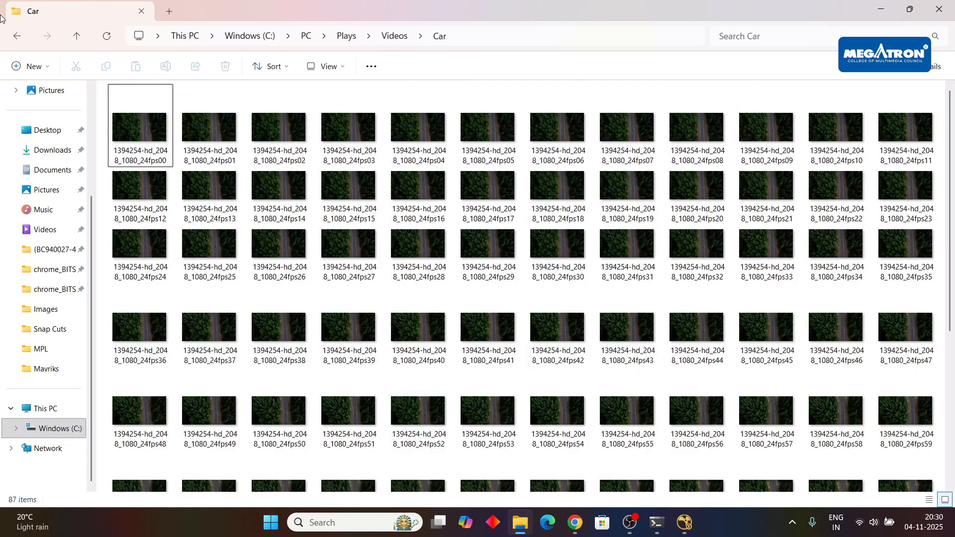
pyautogui.click(18, 36)
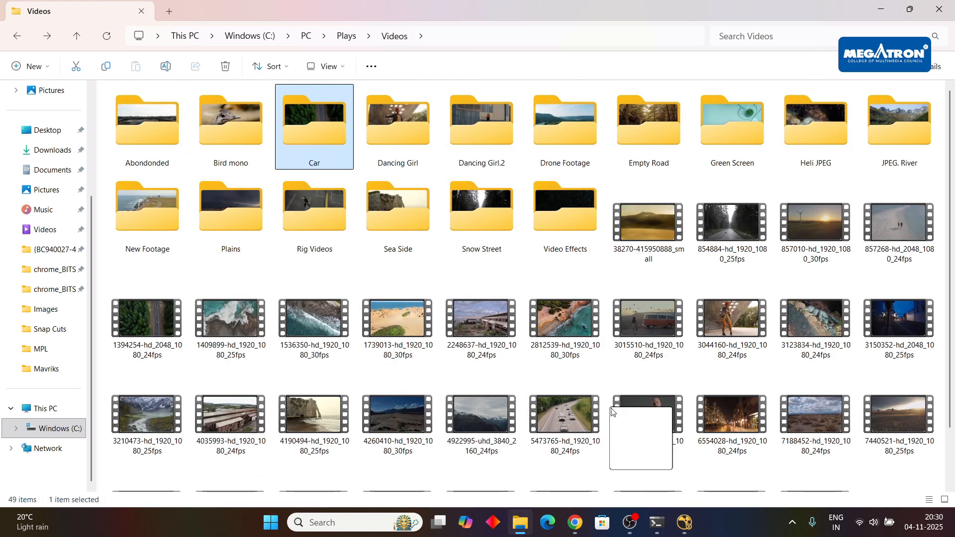
pyautogui.moveTo(612, 410); pyautogui.dragTo(374, 361)
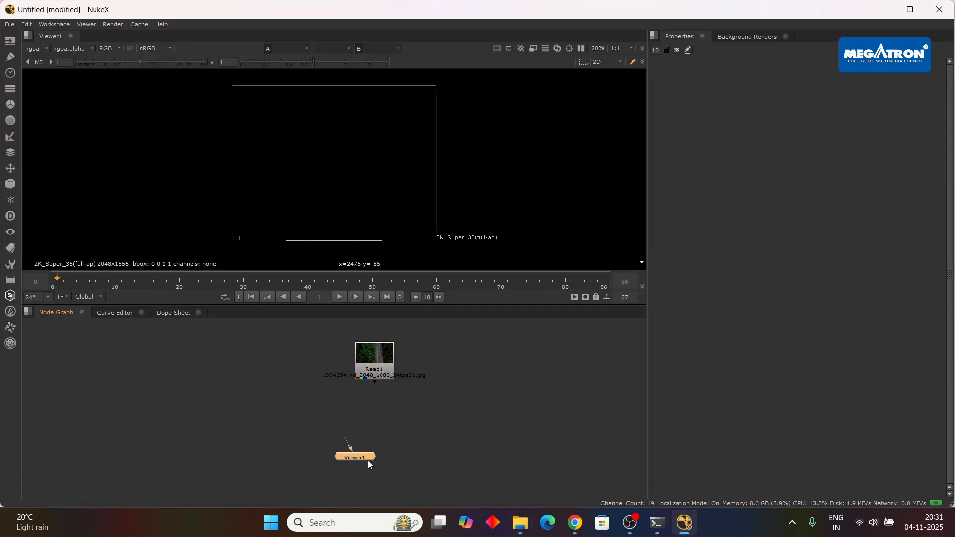
pyautogui.moveTo(368, 460); pyautogui.dragTo(372, 368)
# Play the imported sequence to review the car's movement along the road, and stop playback.
pyautogui.click(354, 297)
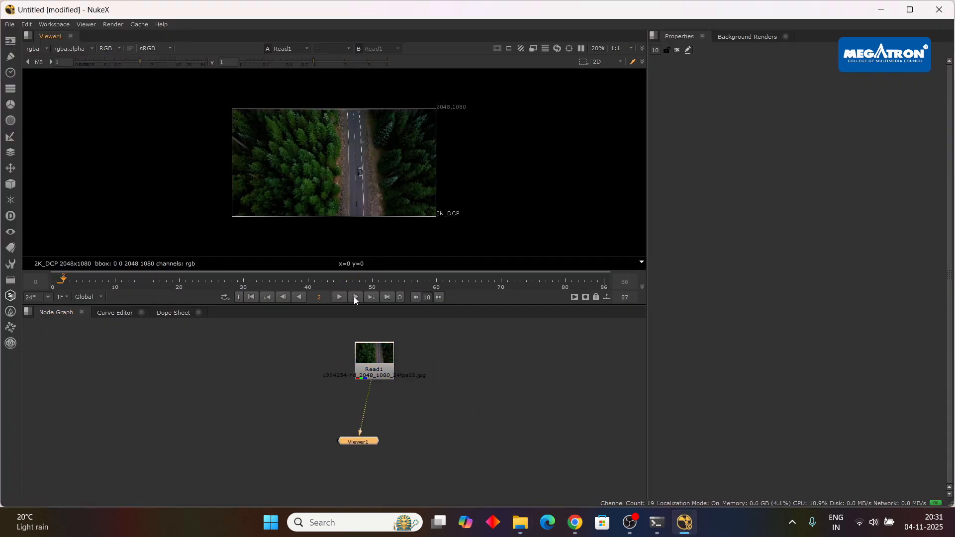
pyautogui.click(341, 297)
pyautogui.scroll(3, 393, 154)
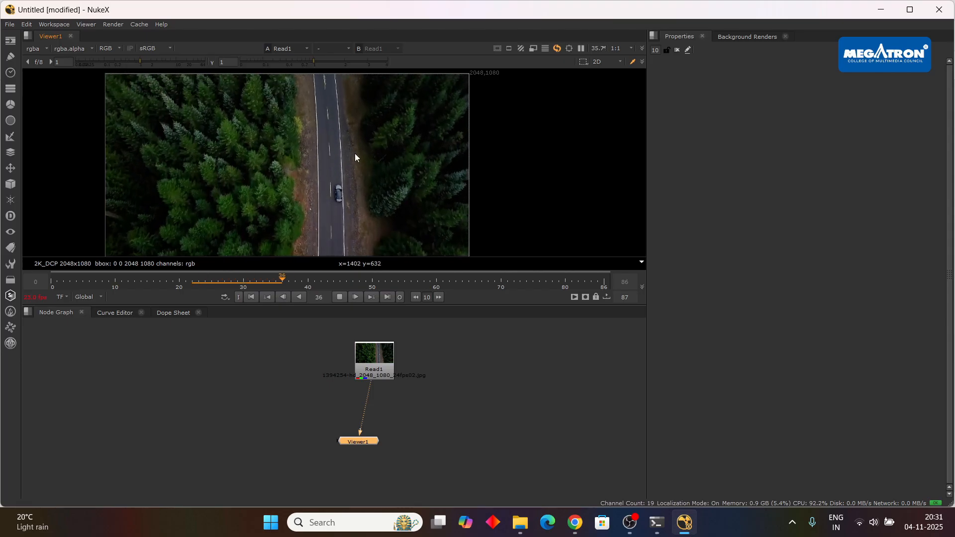
pyautogui.scroll(-3, 358, 150)
pyautogui.scroll(2, 380, 160)
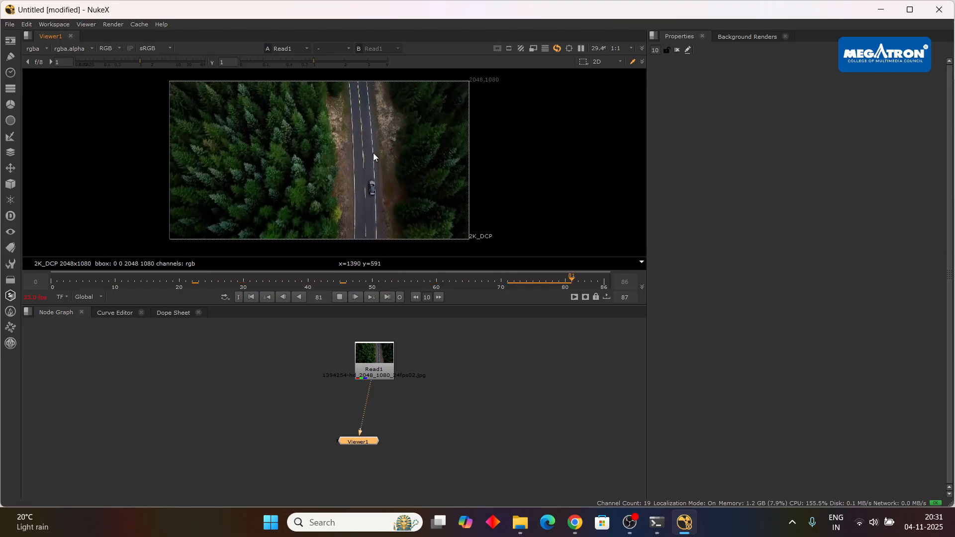
pyautogui.click(340, 297)
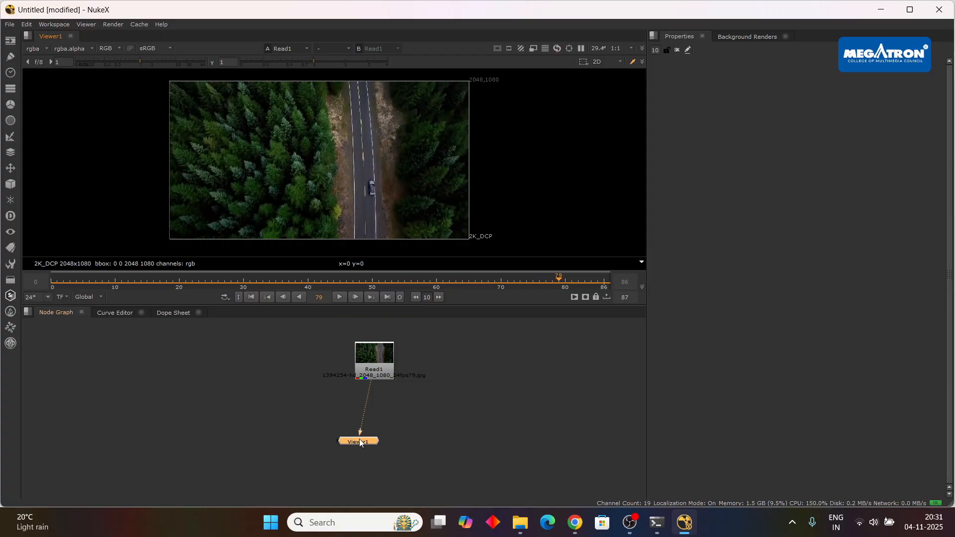
# Align Viewer1 directly below Read1 and set Read1's format to HD_1080 1920x1080.
pyautogui.moveTo(359, 441); pyautogui.dragTo(374, 471)
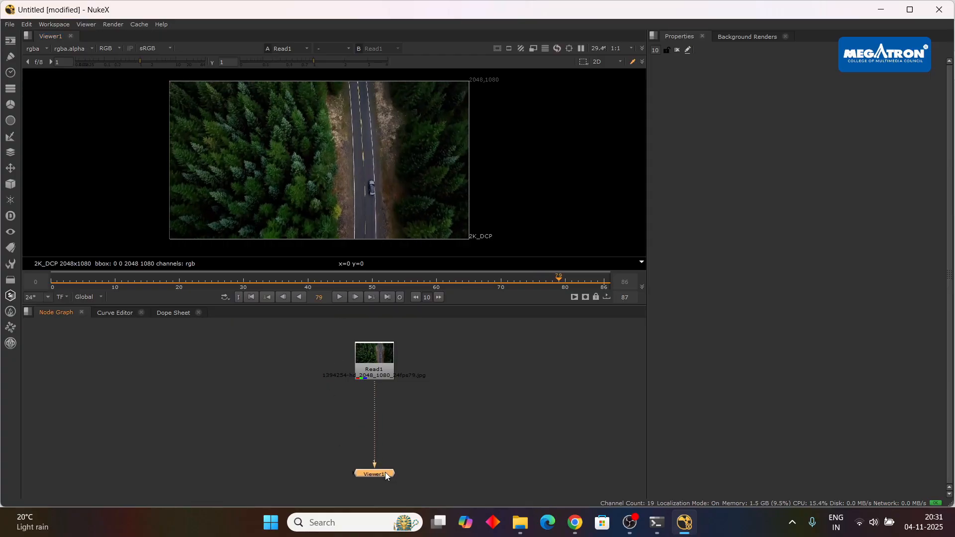
pyautogui.doubleClick(389, 377)
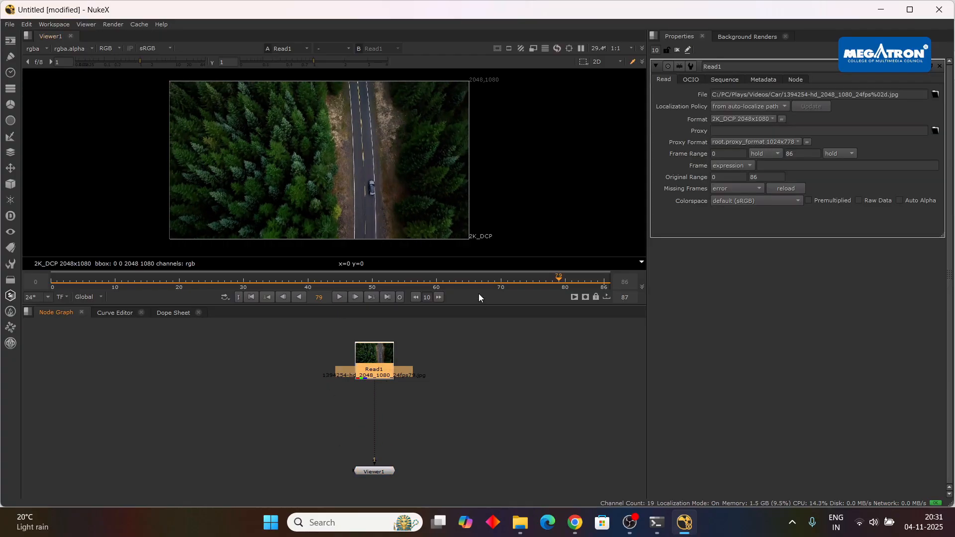
pyautogui.click(750, 119)
pyautogui.click(744, 204)
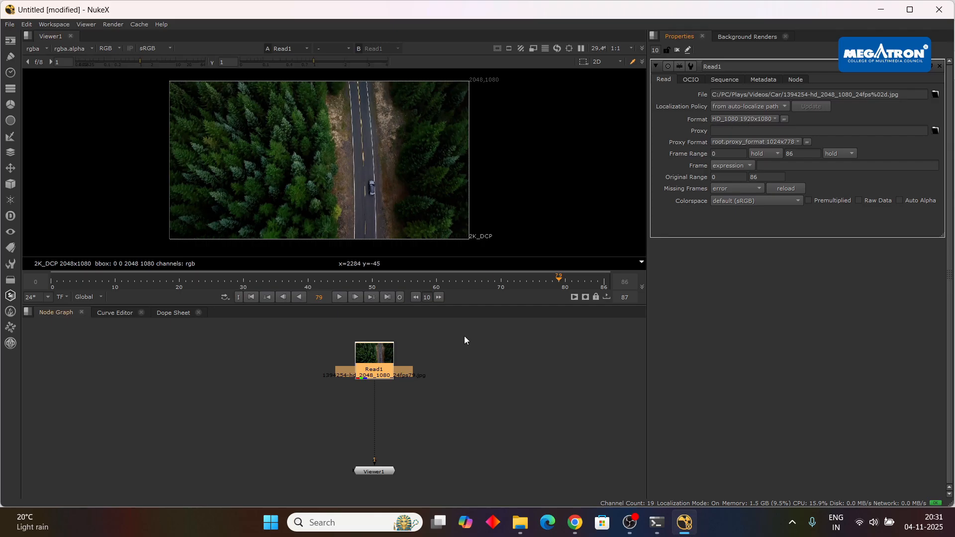
# Set the project's full size format to HD_1080 1920x1080.
pyautogui.press('s')
pyautogui.click(751, 387)
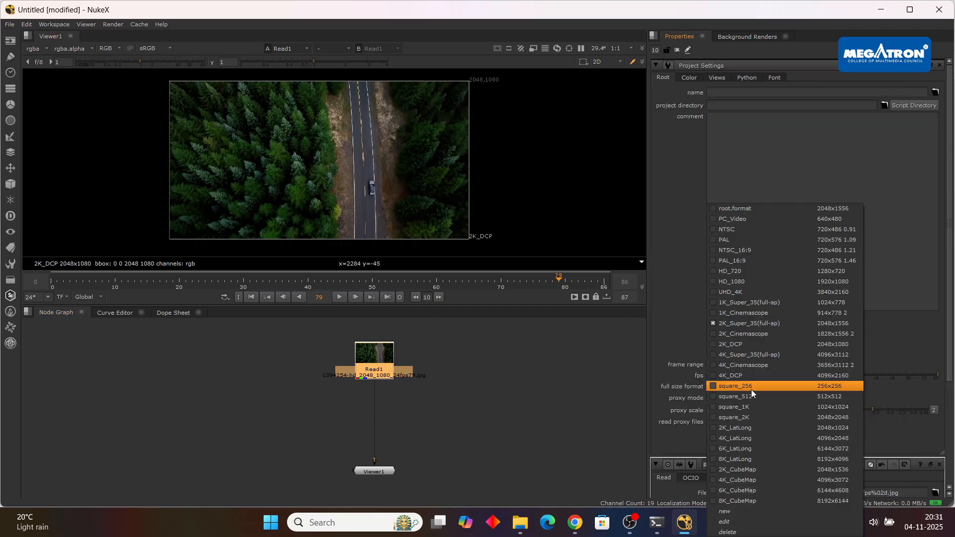
pyautogui.click(748, 281)
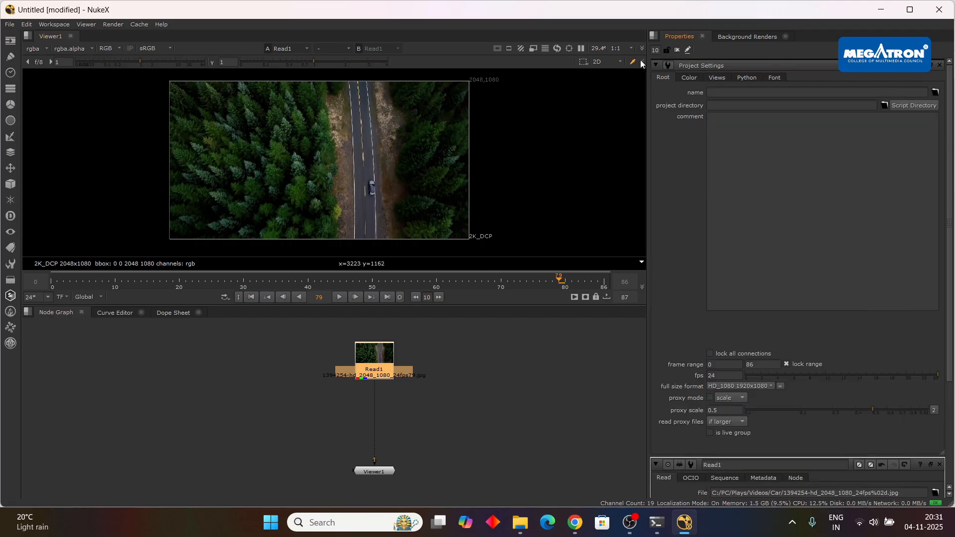
# Limit the number of open property panels to 1 and reopen Read1's properties.
pyautogui.write('1')
pyautogui.press('Return')
pyautogui.click(465, 367)
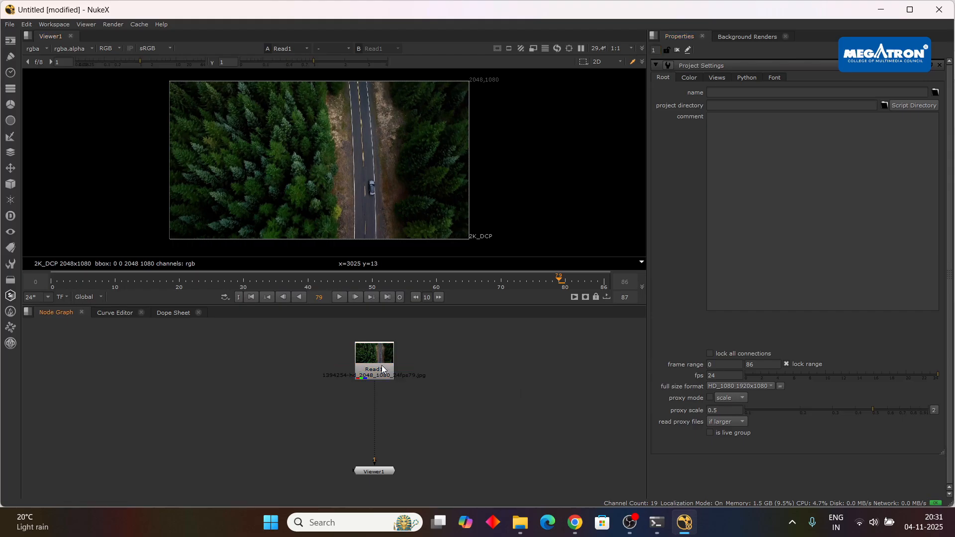
pyautogui.doubleClick(379, 369)
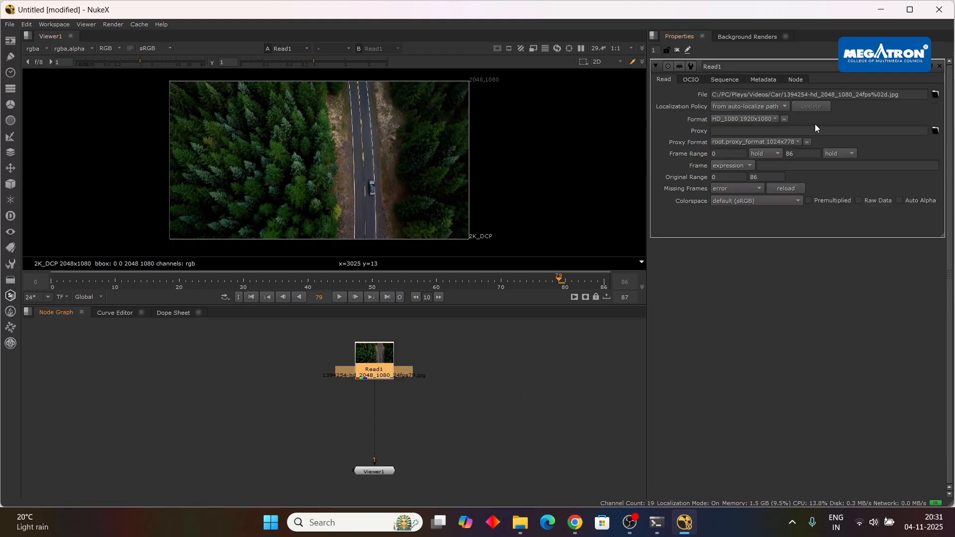
pyautogui.click(463, 438)
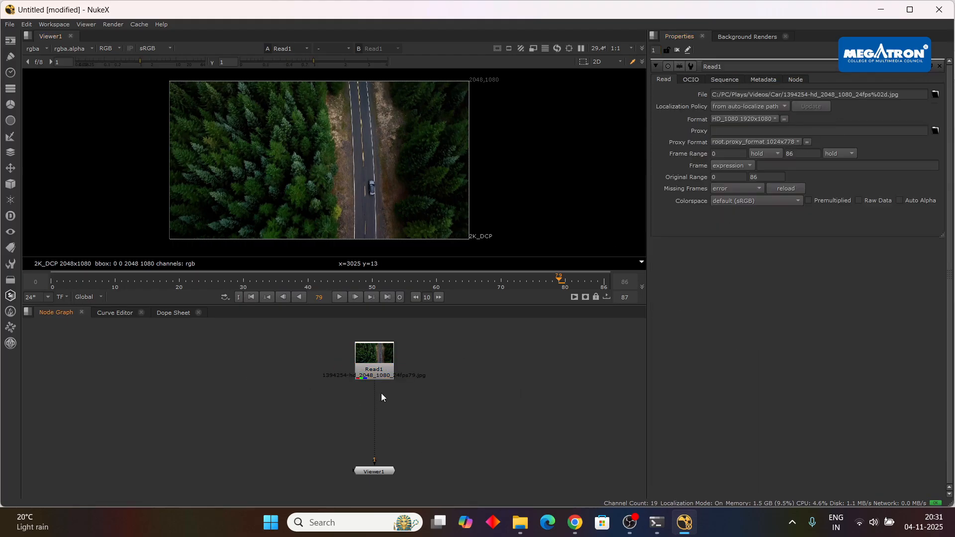
# Add a Roto node beside Read1 and connect its bg input to Read1.
pyautogui.moveTo(449, 402); pyautogui.dragTo(505, 407)
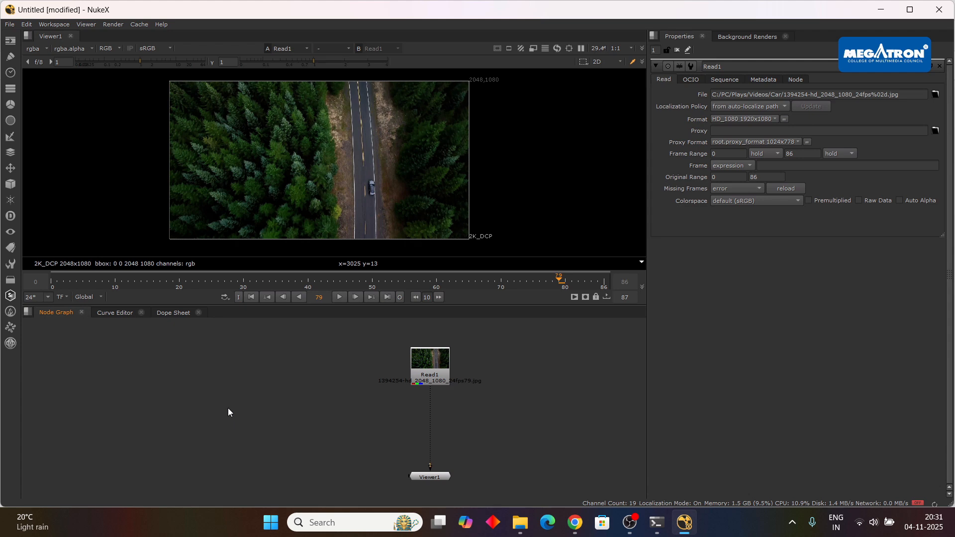
pyautogui.press('o')
pyautogui.moveTo(268, 409); pyautogui.dragTo(335, 366)
# Draw a closed Bezier shape loosely around the car at frame 0.
pyautogui.scroll(2, 369, 170)
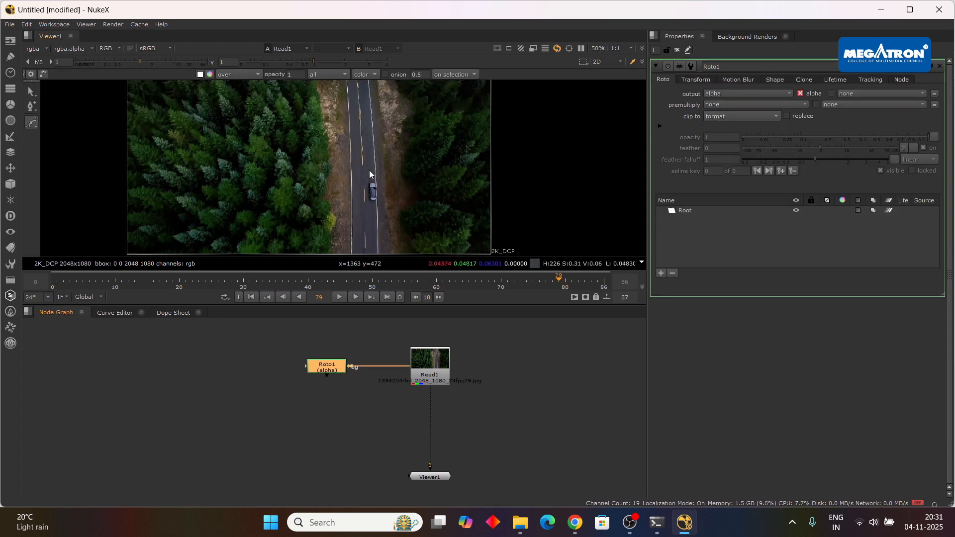
pyautogui.scroll(4, 369, 170)
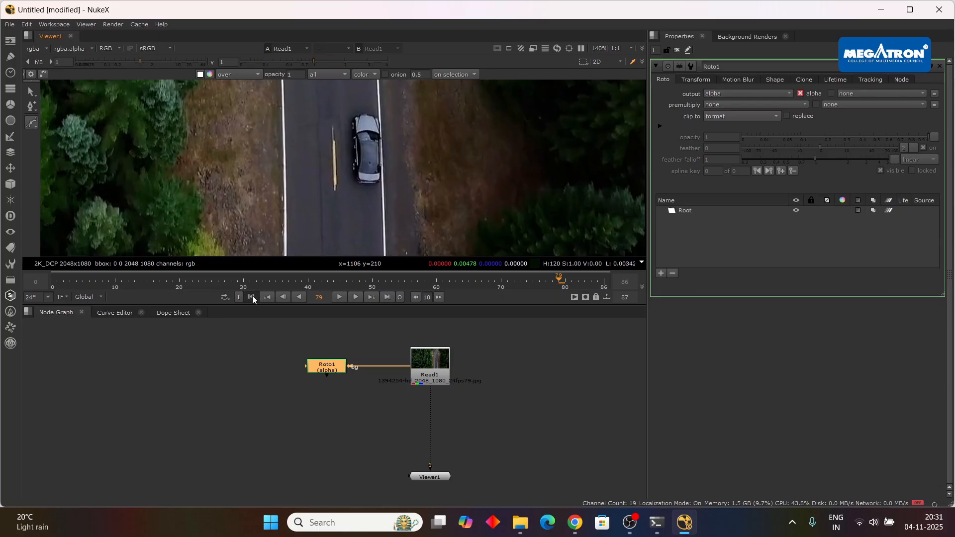
pyautogui.click(251, 297)
pyautogui.scroll(1, 326, 196)
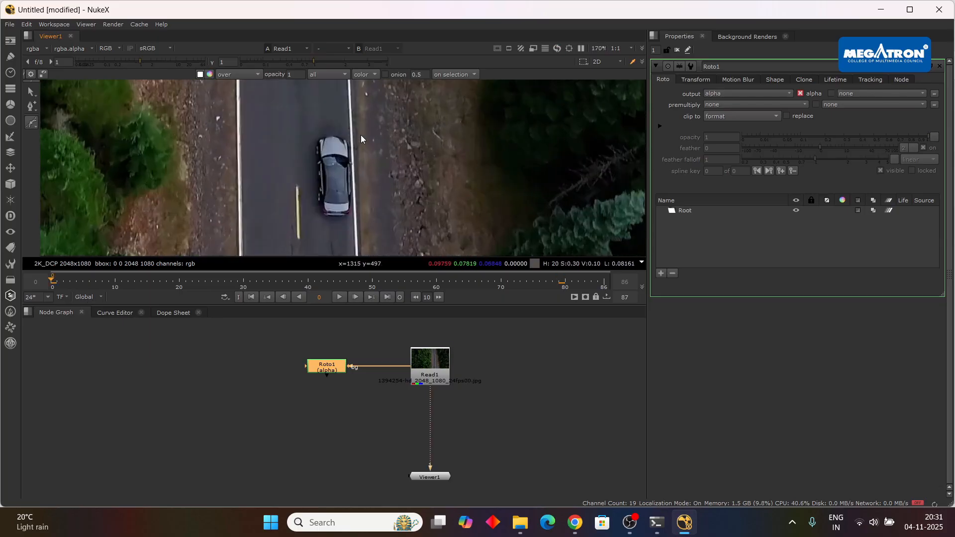
pyautogui.scroll(1, 360, 135)
pyautogui.moveTo(327, 117); pyautogui.dragTo(297, 156)
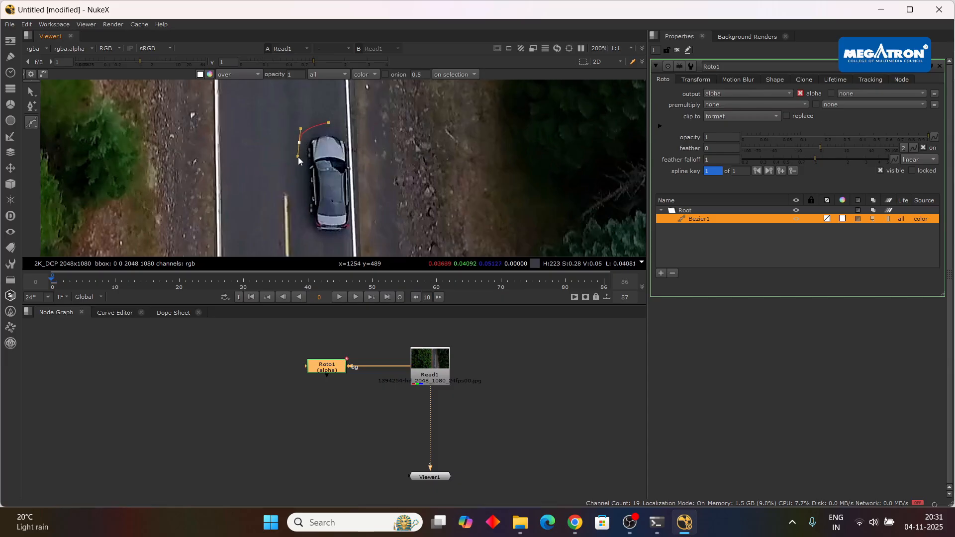
pyautogui.moveTo(300, 218); pyautogui.dragTo(360, 143)
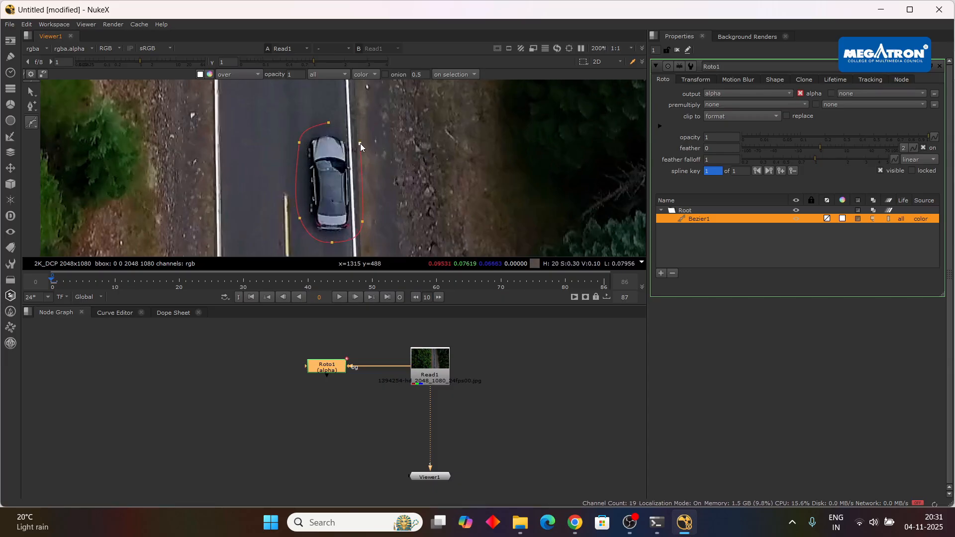
pyautogui.press('q')
# Select all points of the Bezier shape and reposition it over the car at frames 5 and 10.
pyautogui.scroll(-2, 319, 127)
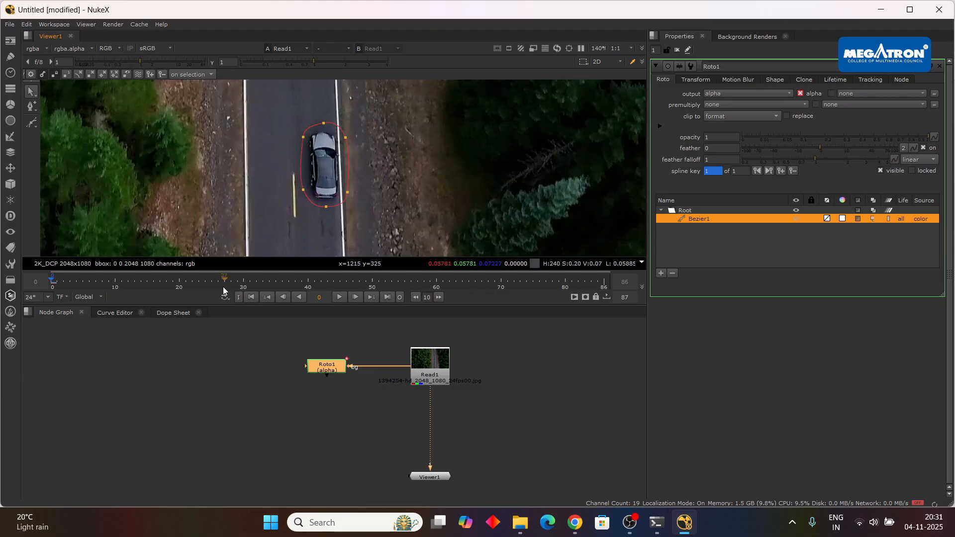
pyautogui.click(86, 280)
pyautogui.scroll(2, 363, 144)
pyautogui.moveTo(377, 100); pyautogui.dragTo(236, 246)
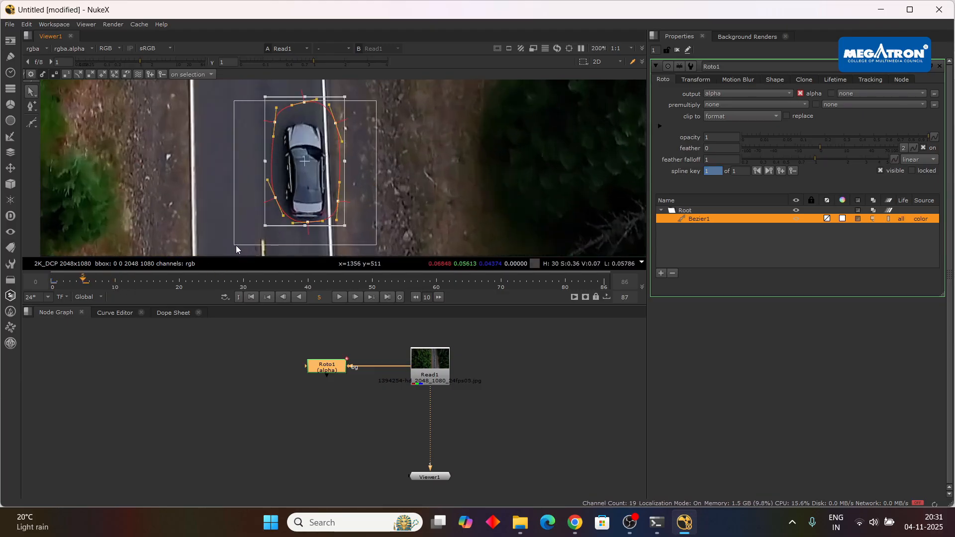
pyautogui.click(115, 279)
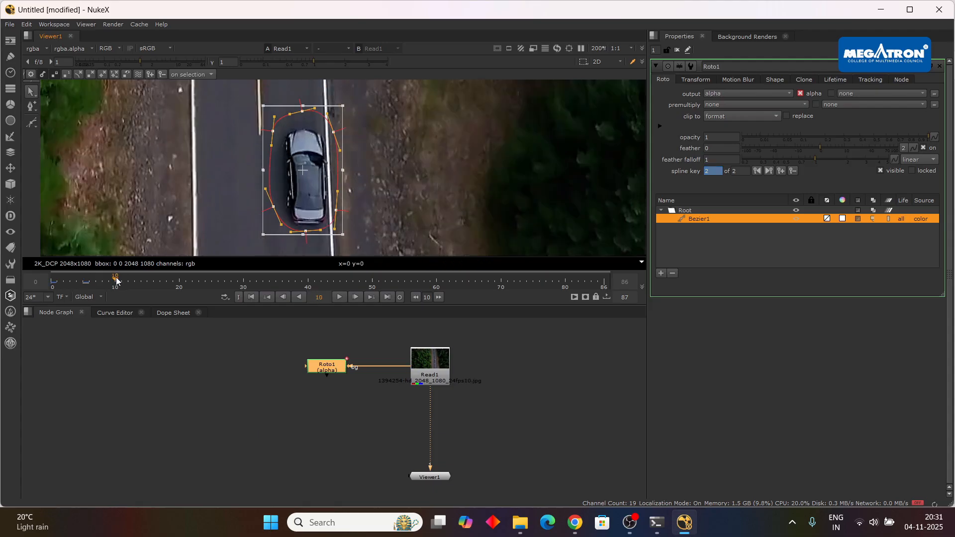
pyautogui.moveTo(297, 190); pyautogui.dragTo(320, 201)
# Keyframe the Bezier shape around the car at frames 15, 20 and 25.
pyautogui.click(146, 279)
pyautogui.click(179, 279)
pyautogui.click(215, 282)
pyautogui.scroll(-3, 323, 201)
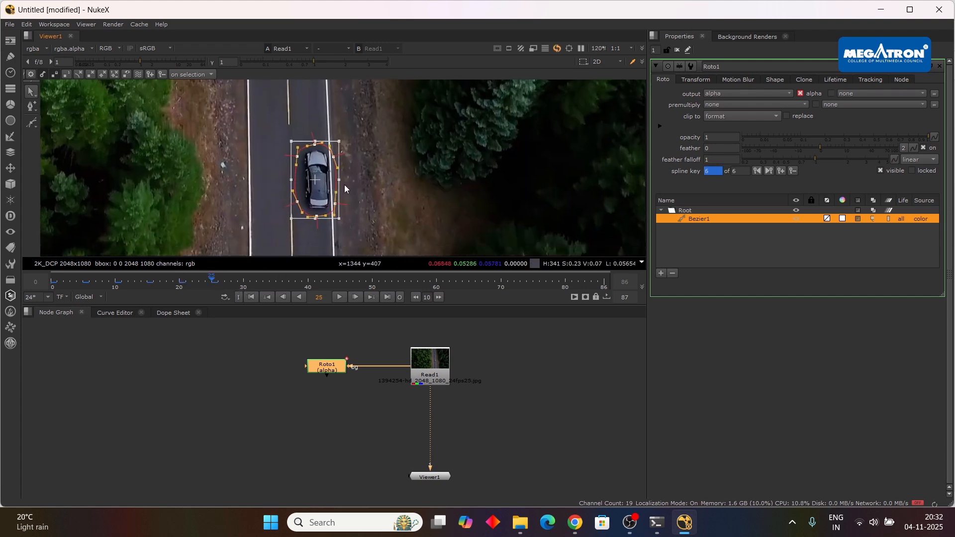
# Keyframe the Bezier shape around the car at frames 30, 35 and 40.
pyautogui.scroll(3, 321, 188)
pyautogui.click(243, 280)
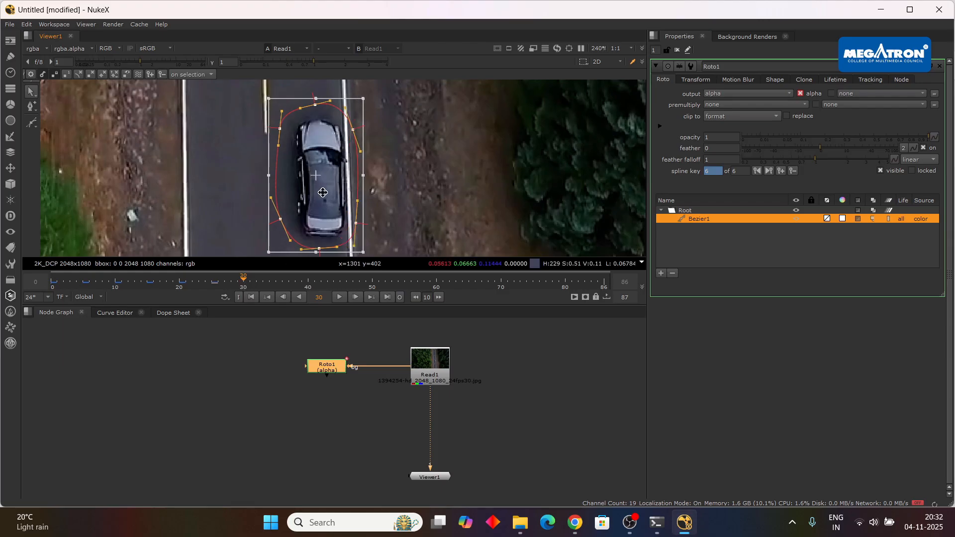
pyautogui.moveTo(323, 192); pyautogui.dragTo(341, 167)
pyautogui.click(279, 282)
pyautogui.scroll(-1, 328, 167)
pyautogui.click(310, 283)
pyautogui.scroll(2, 340, 187)
pyautogui.scroll(-3, 341, 167)
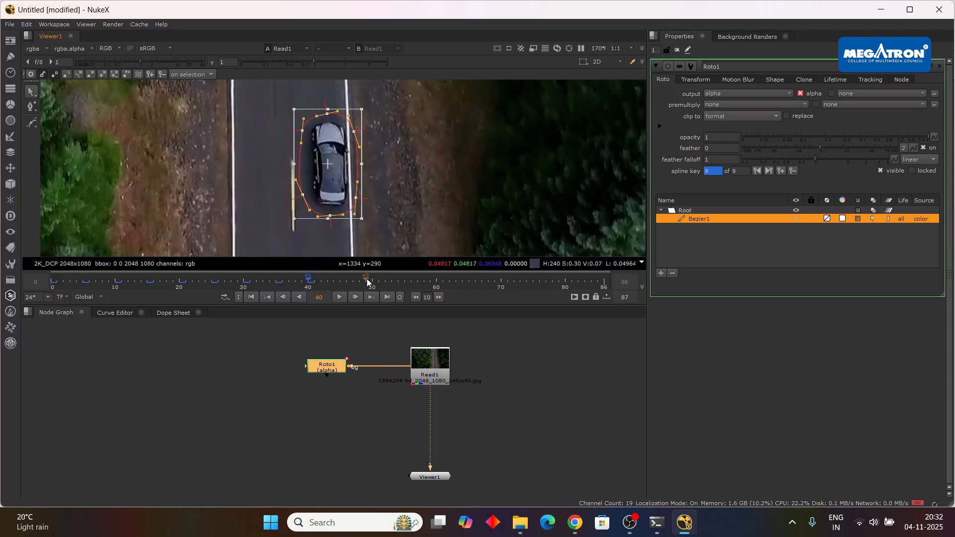
# Reposition the Bezier shape over the car at frames 45 and 50.
pyautogui.click(343, 284)
pyautogui.scroll(3, 343, 163)
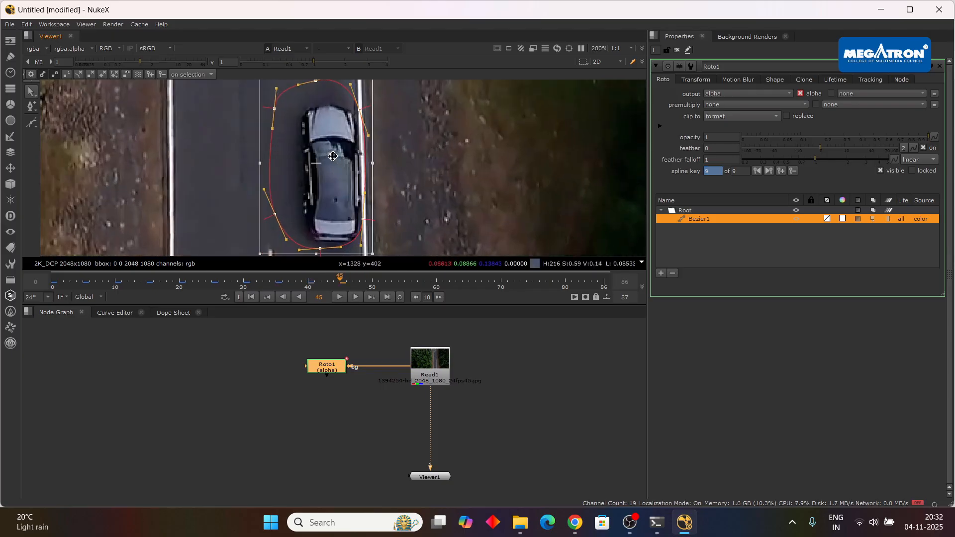
pyautogui.moveTo(343, 163); pyautogui.dragTo(344, 172)
pyautogui.scroll(-3, 333, 167)
pyautogui.click(374, 282)
pyautogui.scroll(2, 340, 174)
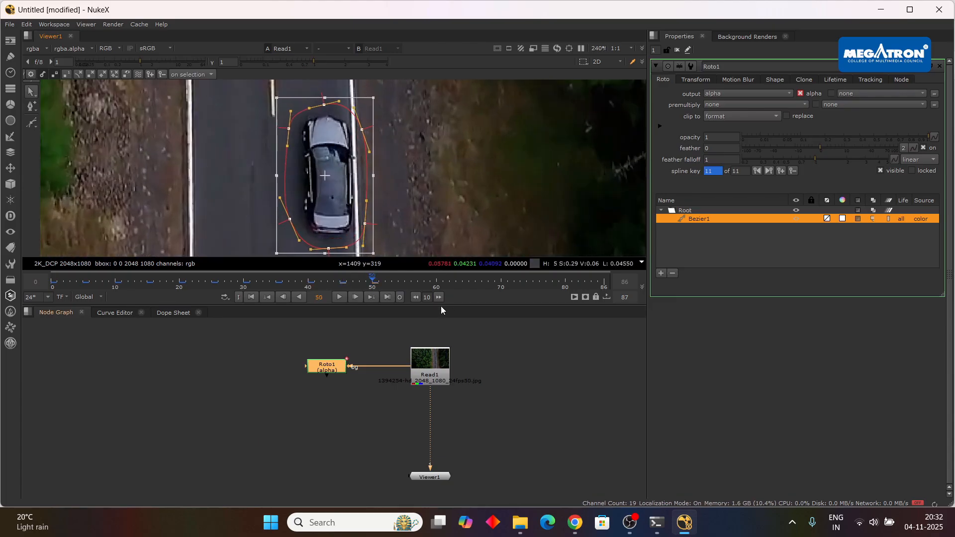
# Keyframe the Bezier shape over the car at frames 55 and 60.
pyautogui.click(406, 282)
pyautogui.moveTo(347, 182); pyautogui.dragTo(354, 188)
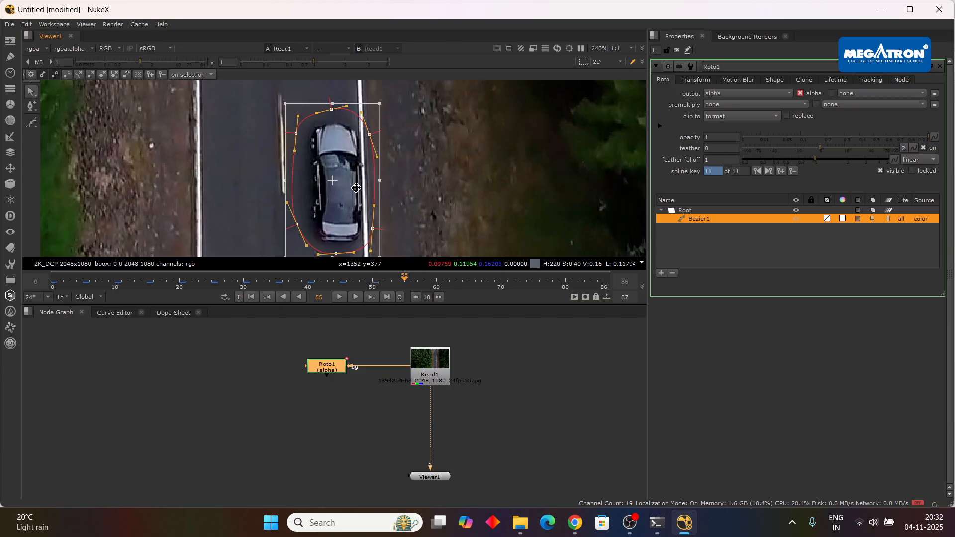
pyautogui.scroll(-1, 354, 188)
pyautogui.click(437, 282)
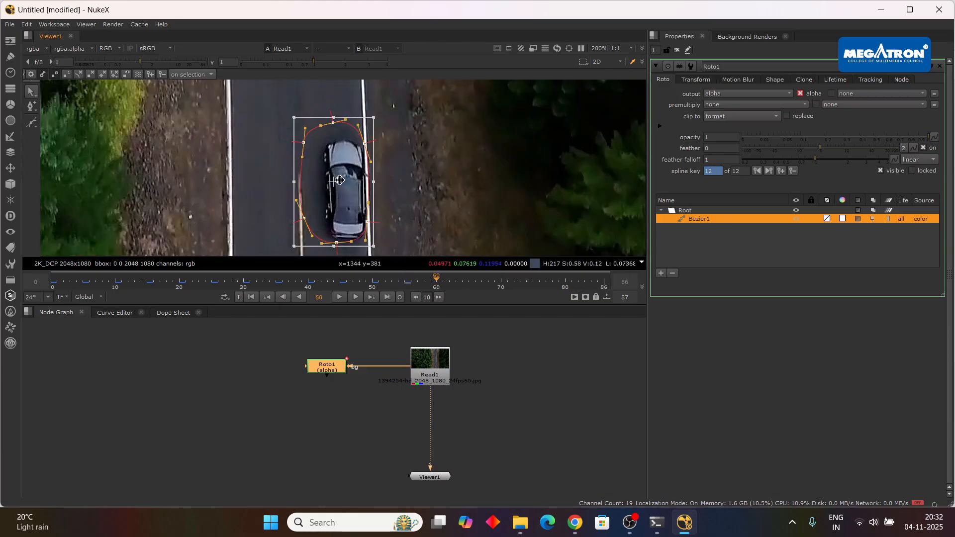
pyautogui.moveTo(333, 182); pyautogui.dragTo(343, 188)
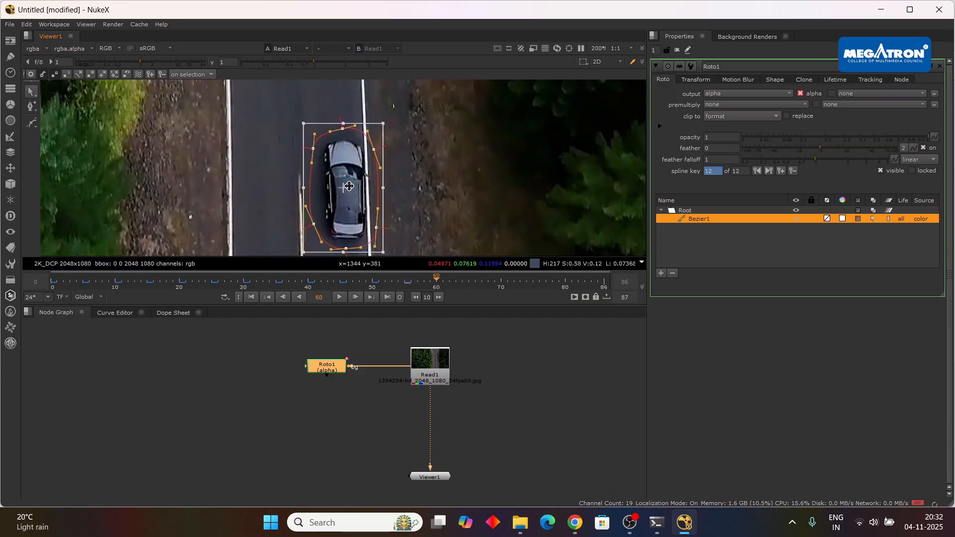
# Reposition the Bezier shape around the car at frames 65 and 70 to add keyframes.
pyautogui.click(469, 281)
pyautogui.scroll(2, 358, 141)
pyautogui.moveTo(358, 142); pyautogui.dragTo(373, 139)
pyautogui.scroll(-2, 373, 139)
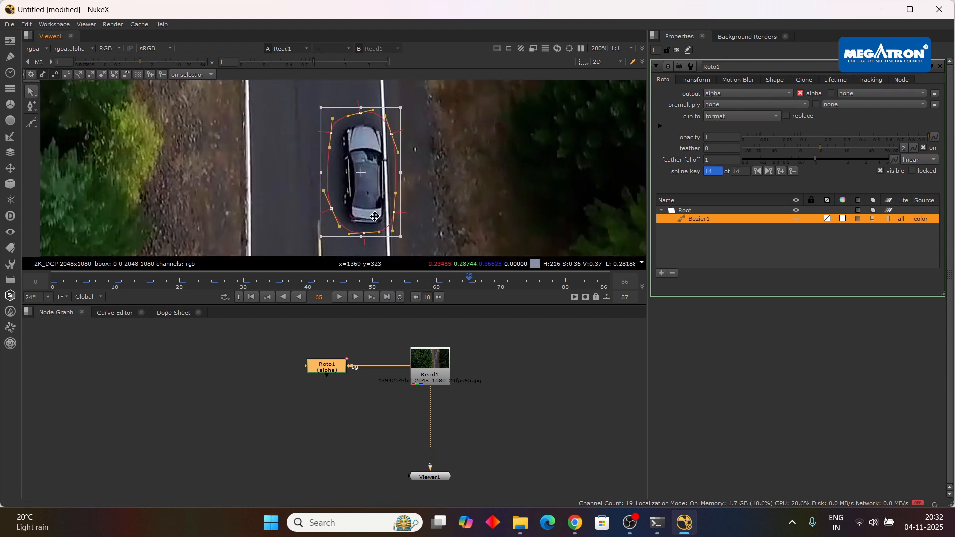
pyautogui.click(501, 285)
pyautogui.moveTo(377, 187); pyautogui.dragTo(386, 194)
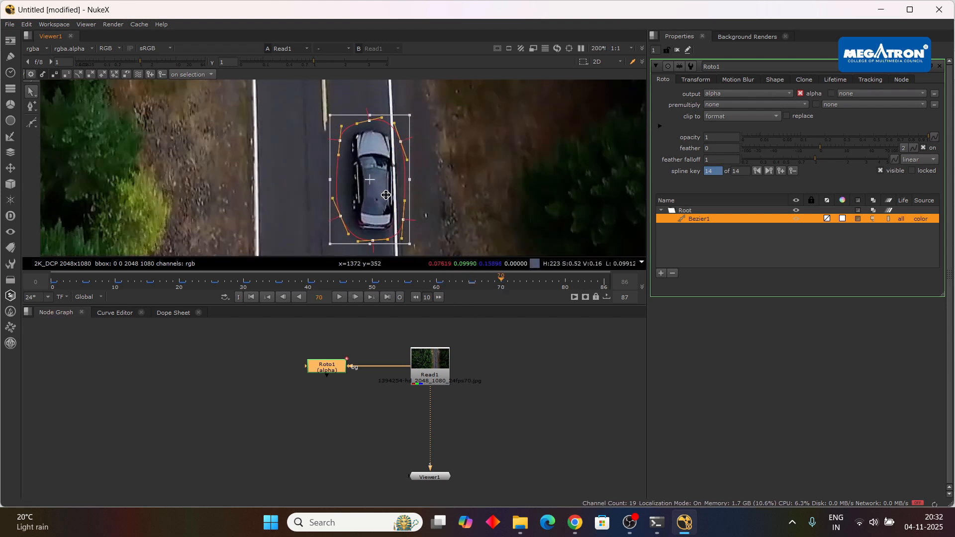
# Keyframe the Bezier shape around the car at frames 75 and 80.
pyautogui.click(535, 281)
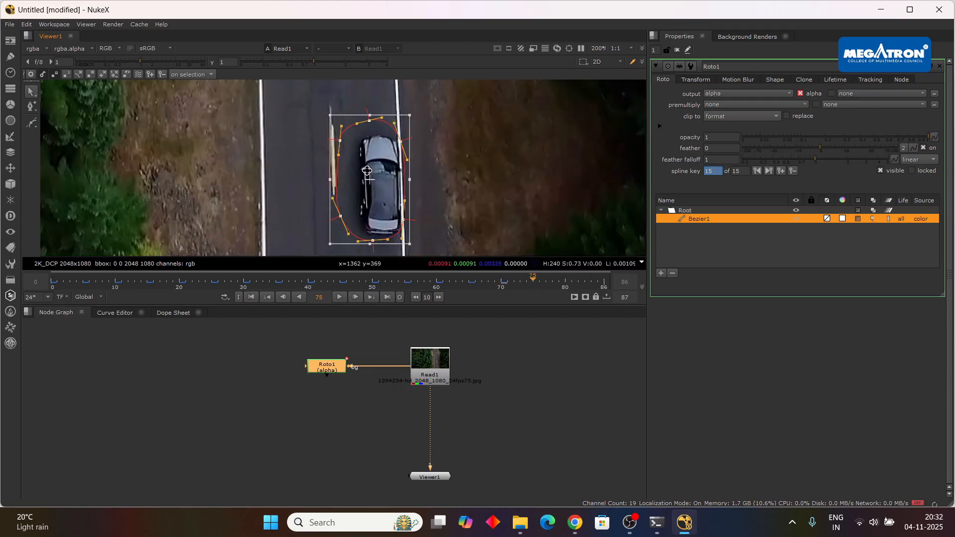
pyautogui.moveTo(368, 173); pyautogui.dragTo(411, 176)
pyautogui.scroll(-2, 388, 195)
pyautogui.click(566, 283)
pyautogui.scroll(1, 417, 183)
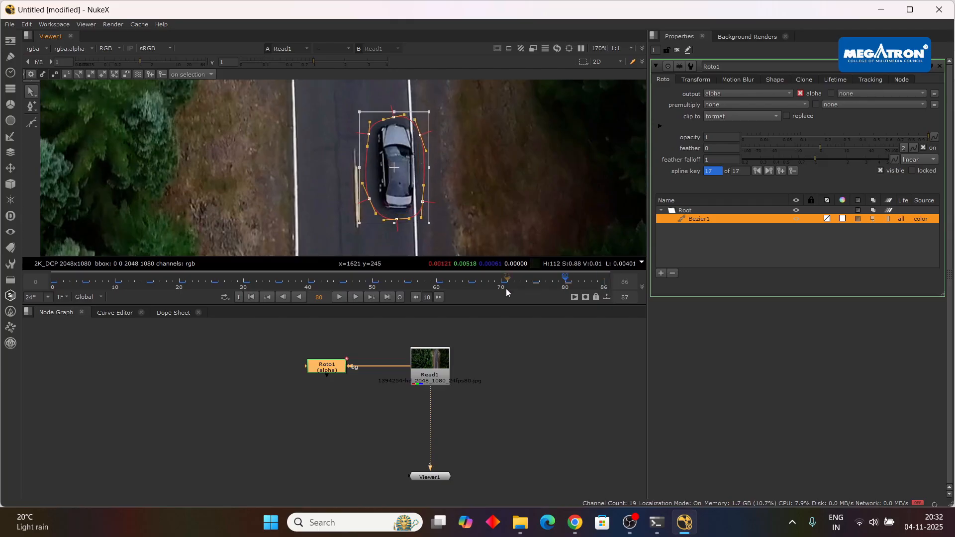
# Keyframe the Bezier shape over the car at the last frame, 86, and scrub back to frame 0 to check the animation.
pyautogui.click(388, 297)
pyautogui.scroll(2, 420, 191)
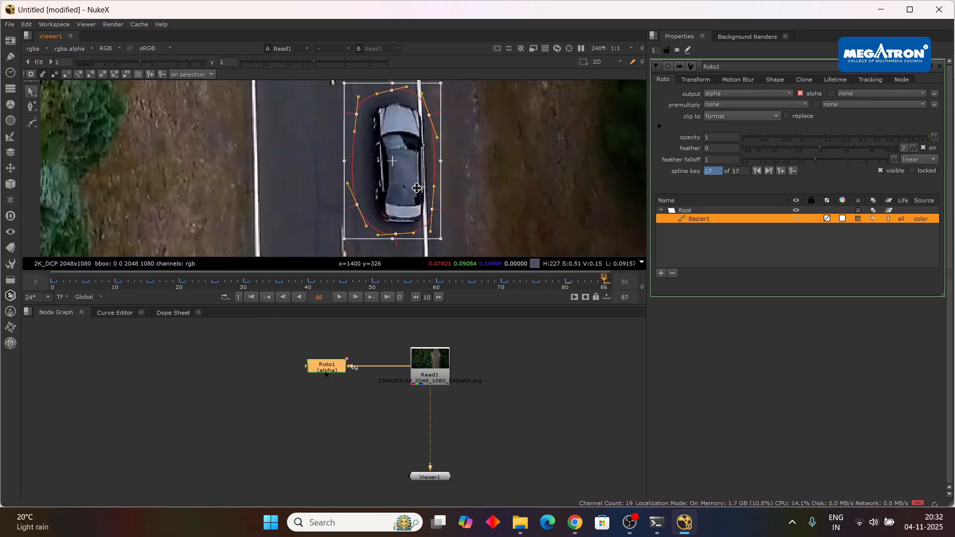
pyautogui.moveTo(420, 191); pyautogui.dragTo(426, 192)
pyautogui.scroll(-1, 471, 195)
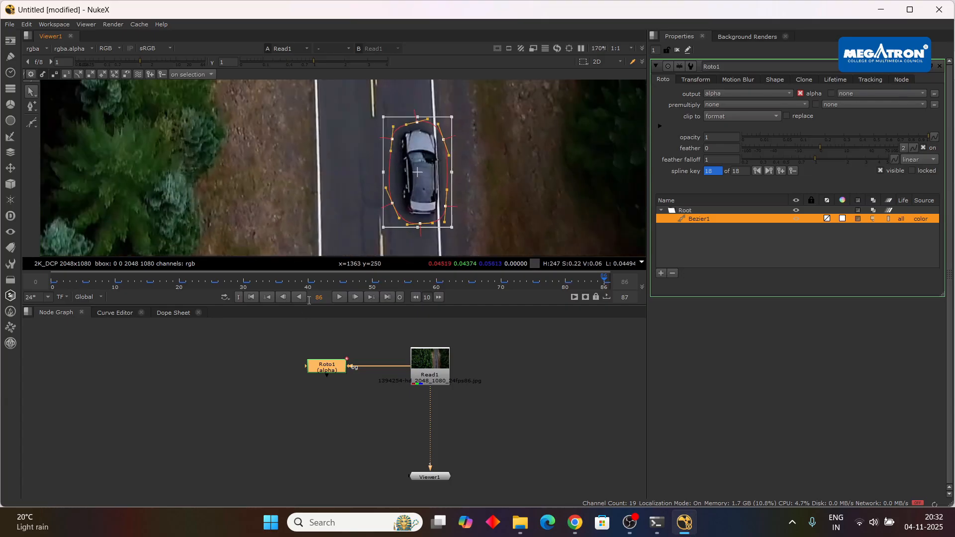
pyautogui.moveTo(600, 282); pyautogui.dragTo(53, 288)
pyautogui.scroll(-2, 320, 164)
pyautogui.moveTo(386, 152); pyautogui.dragTo(411, 189)
pyautogui.scroll(1, 413, 194)
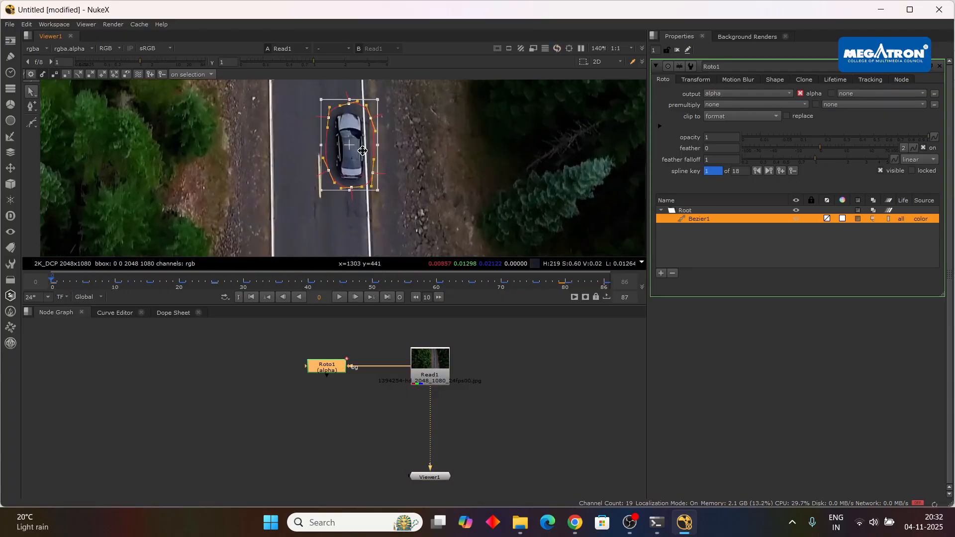
# Add an F_RigRemoval node and place it between Read1 and Viewer1.
pyautogui.click(326, 417)
pyautogui.press('Tab')
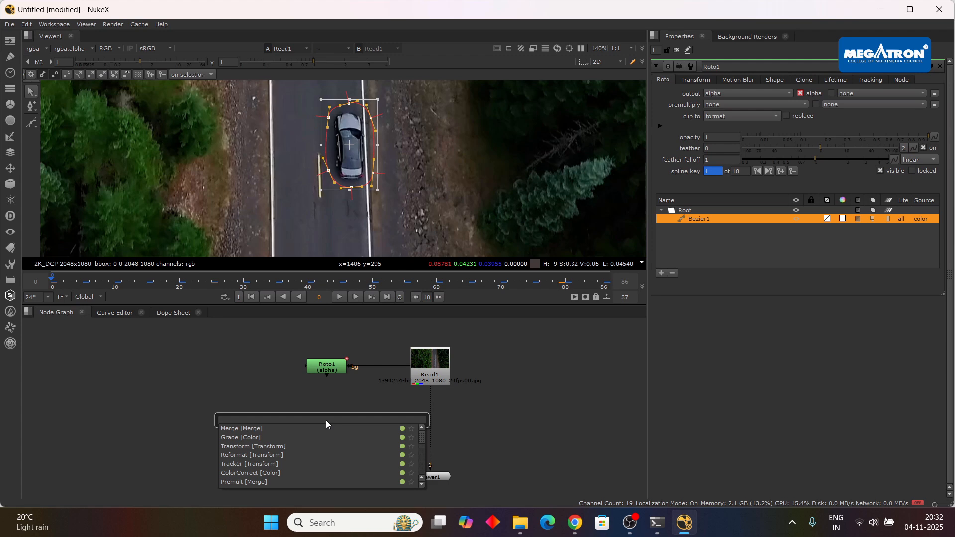
pyautogui.write('rig')
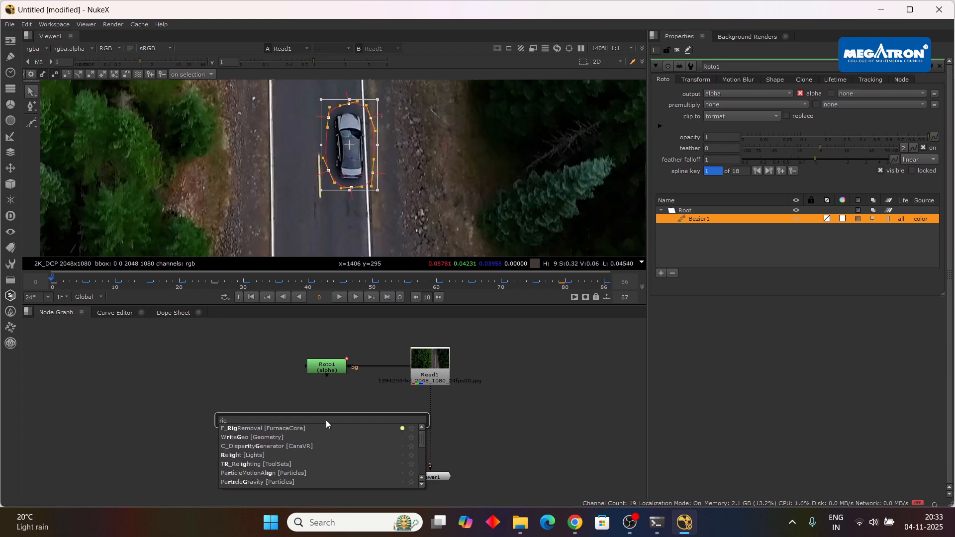
pyautogui.press('Escape')
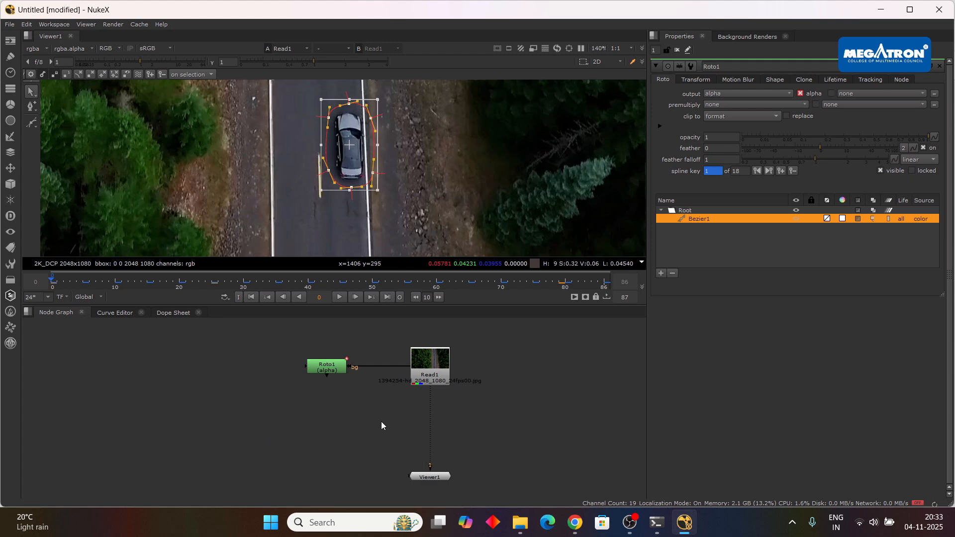
pyautogui.moveTo(335, 422); pyautogui.dragTo(430, 379)
pyautogui.click(428, 420)
pyautogui.moveTo(431, 458); pyautogui.dragTo(437, 431)
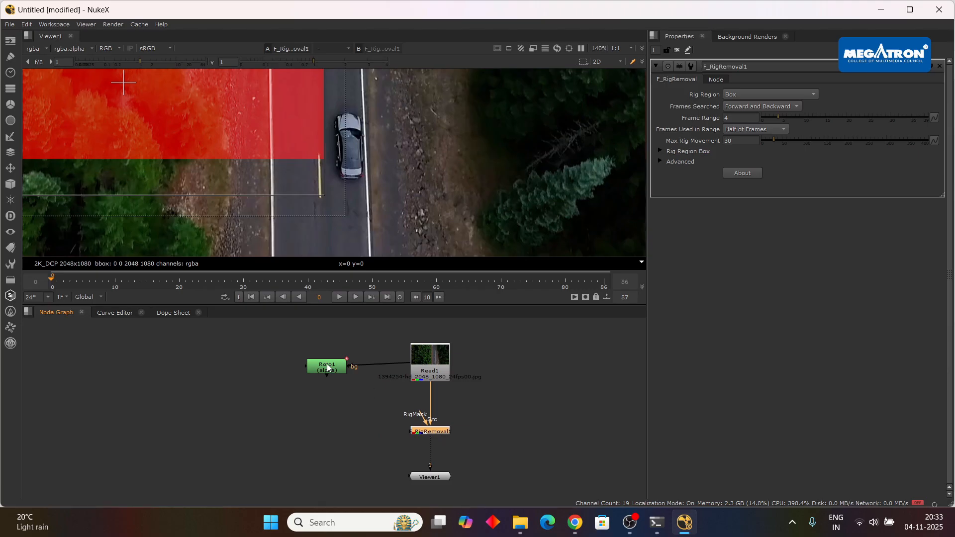
# Connect F_RigRemoval1's RigMask input to Roto1 beside it and route Roto1's bg connection through a dot level with Read1.
pyautogui.moveTo(326, 367); pyautogui.dragTo(321, 363)
pyautogui.moveTo(422, 421); pyautogui.dragTo(321, 434)
pyautogui.moveTo(371, 399); pyautogui.dragTo(318, 363)
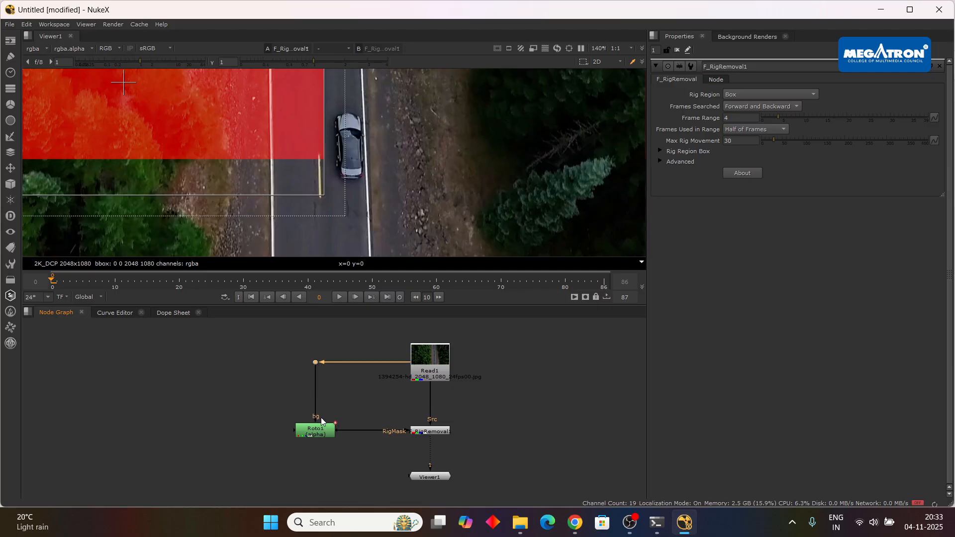
# Reroute the dot's connection from Roto1's bg input to its mask input, with the dot aligned directly above Roto1.
pyautogui.moveTo(316, 418); pyautogui.dragTo(293, 407)
pyautogui.scroll(3, 324, 430)
pyautogui.moveTo(330, 437); pyautogui.dragTo(306, 344)
pyautogui.scroll(-4, 377, 420)
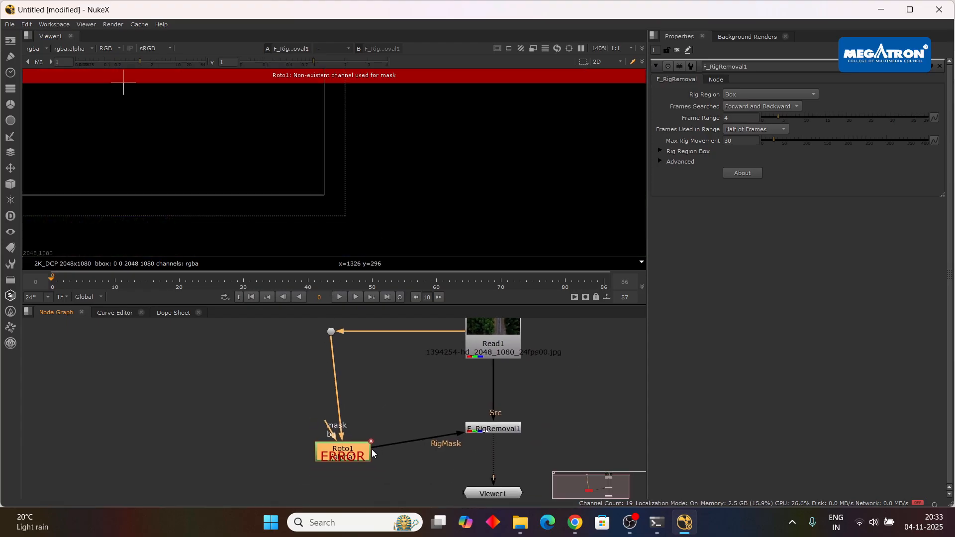
pyautogui.click(313, 324)
pyautogui.moveTo(331, 331); pyautogui.dragTo(342, 332)
pyautogui.scroll(-2, 358, 338)
pyautogui.doubleClick(360, 411)
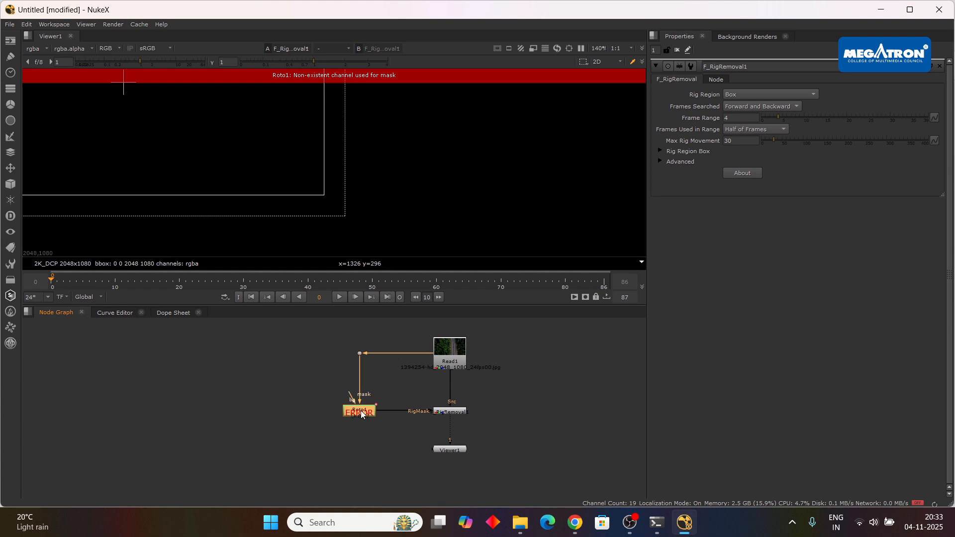
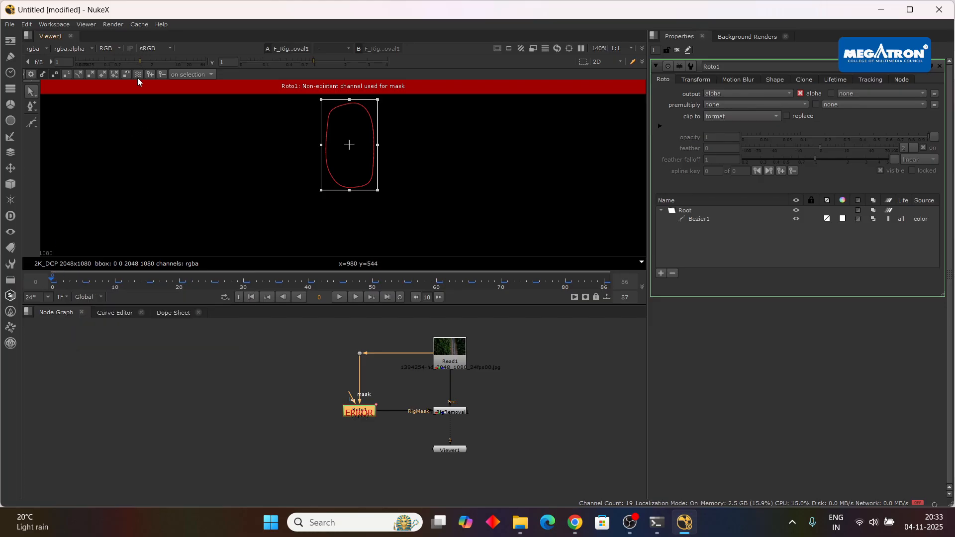
# Try setting Roto1's output to none, and return it to alpha.
pyautogui.click(746, 94)
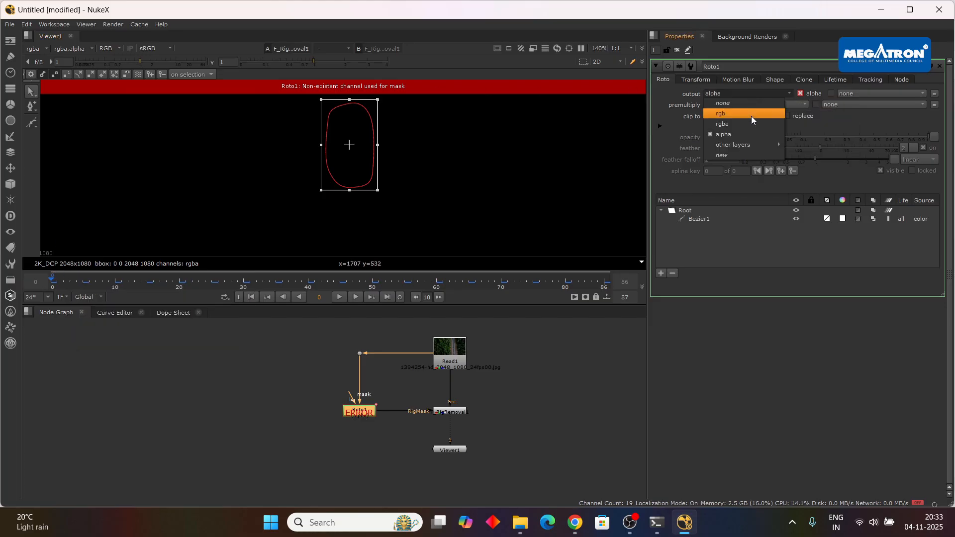
pyautogui.click(751, 120)
pyautogui.click(747, 92)
pyautogui.click(747, 103)
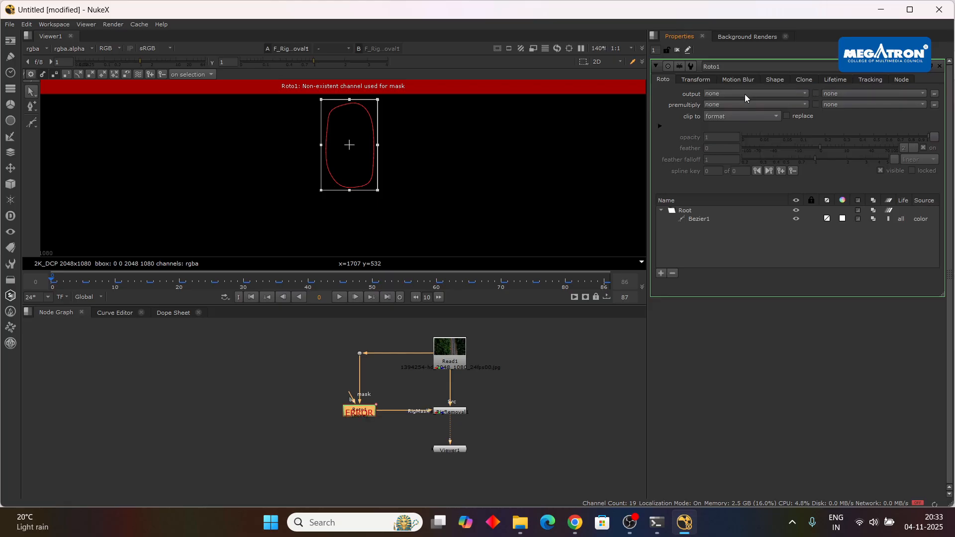
pyautogui.click(744, 94)
pyautogui.click(747, 134)
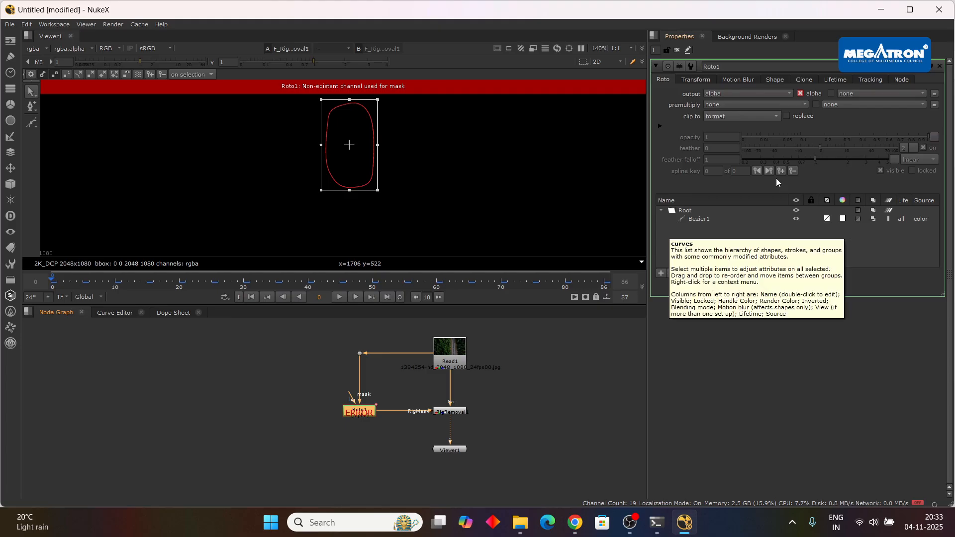
pyautogui.click(696, 80)
pyautogui.click(665, 76)
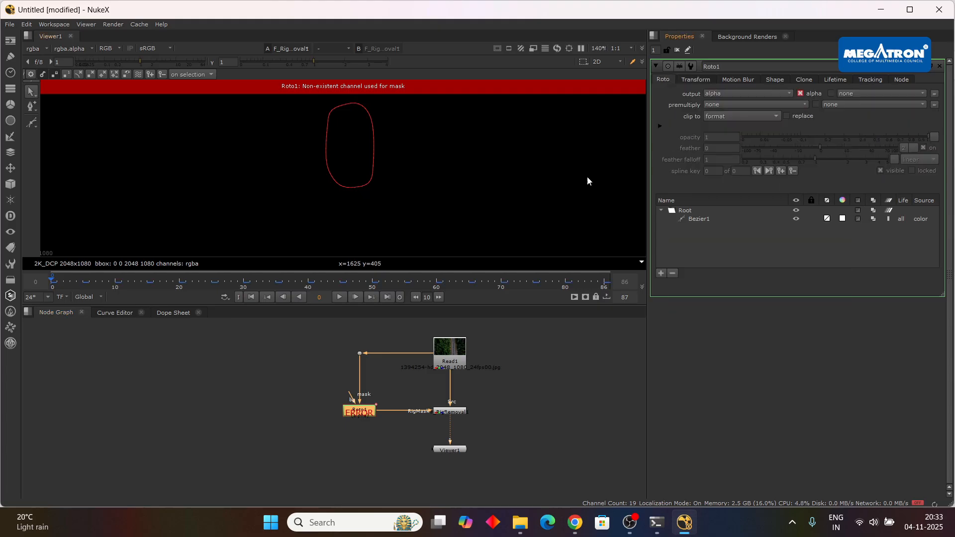
# Try a Reformat node between Roto1 and F_RigRemoval1, and delete it again.
pyautogui.scroll(2, 393, 387)
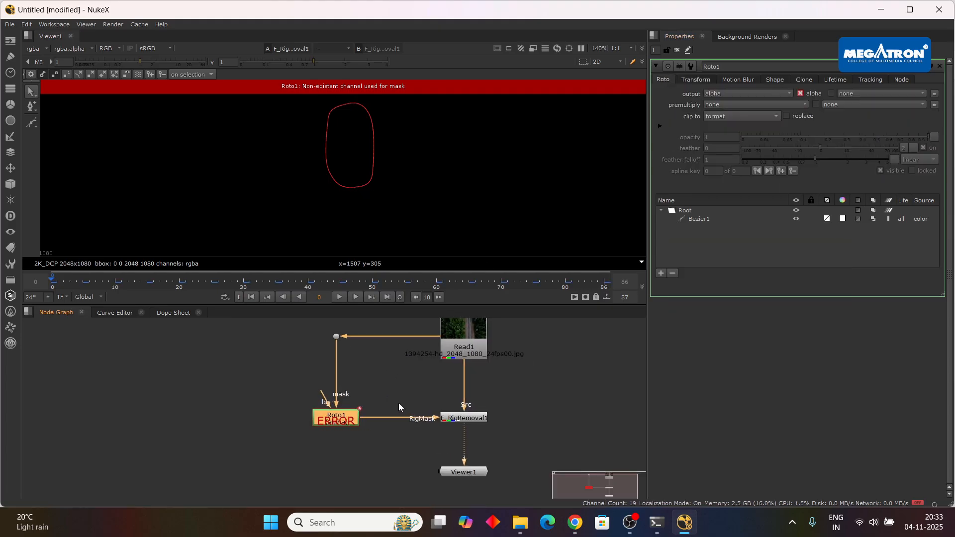
pyautogui.click(542, 423)
pyautogui.press('r')
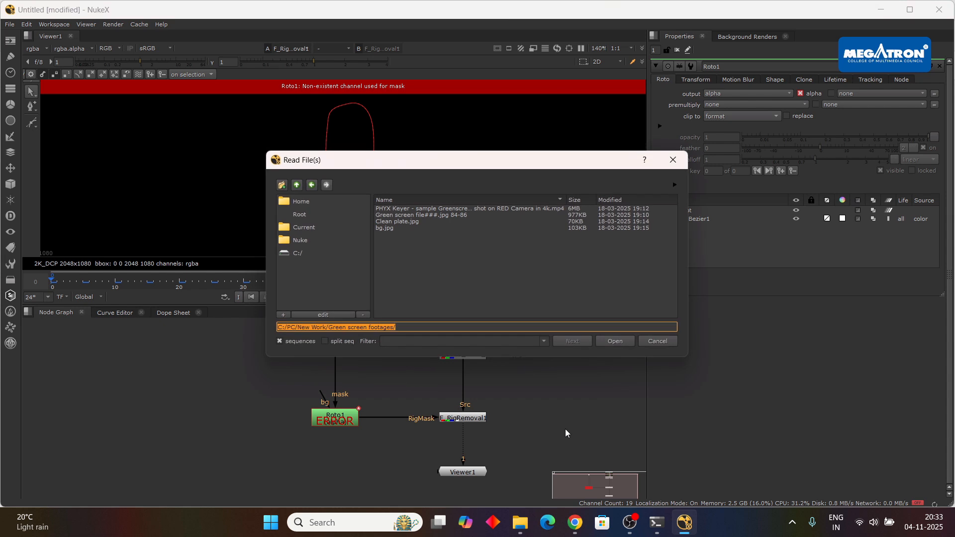
pyautogui.press('Escape')
pyautogui.press('Tab')
pyautogui.write('ref')
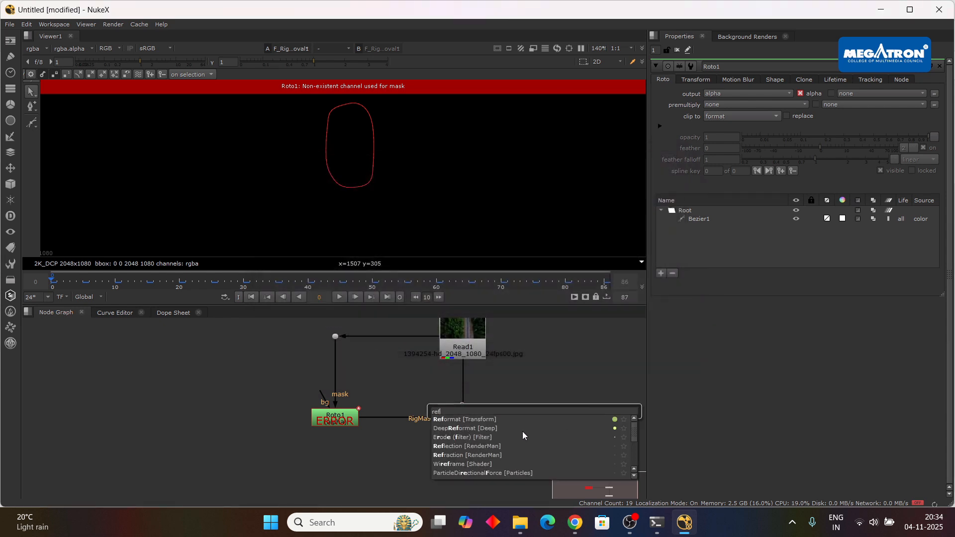
pyautogui.press('Return')
pyautogui.moveTo(580, 416); pyautogui.dragTo(404, 419)
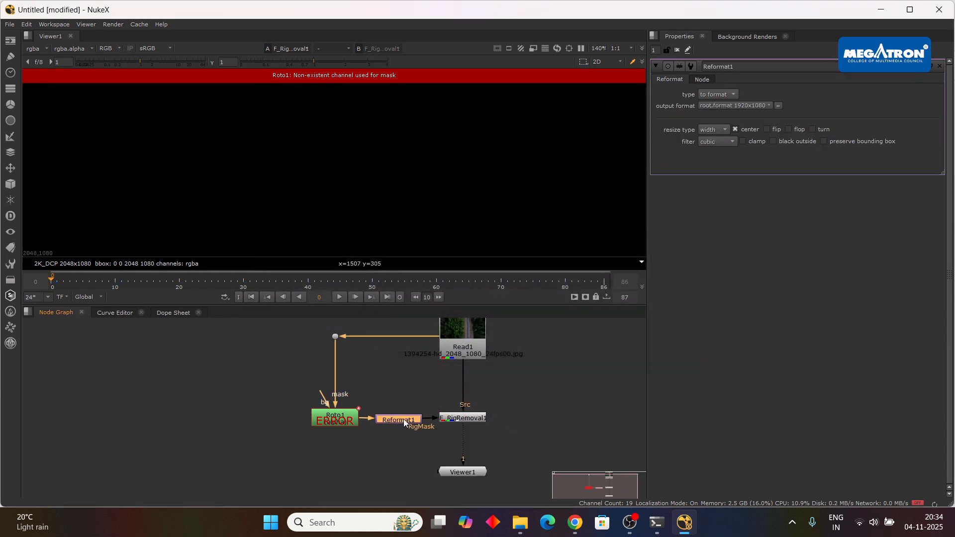
pyautogui.press('Delete')
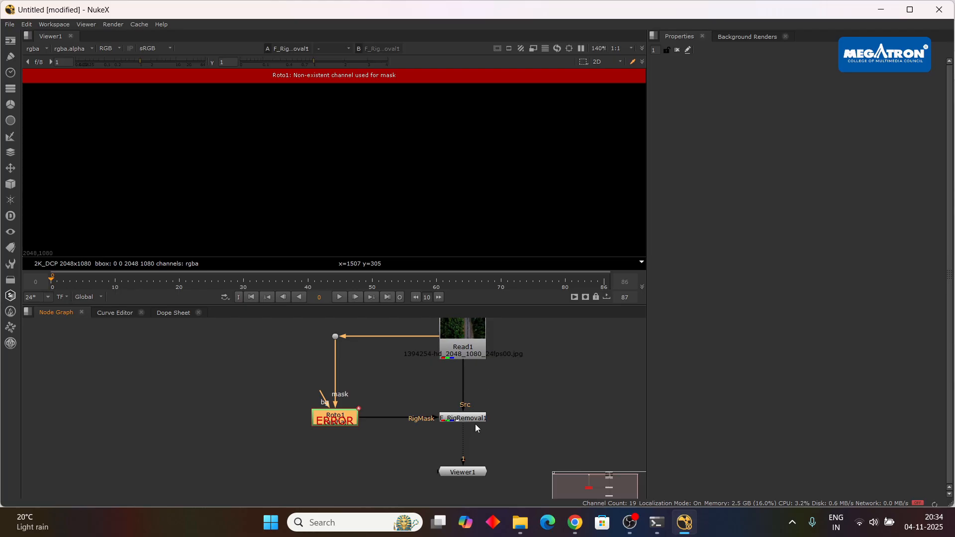
# Move Viewer1 further below F_RigRemoval1 and open Roto1's properties.
pyautogui.moveTo(470, 475); pyautogui.dragTo(473, 495)
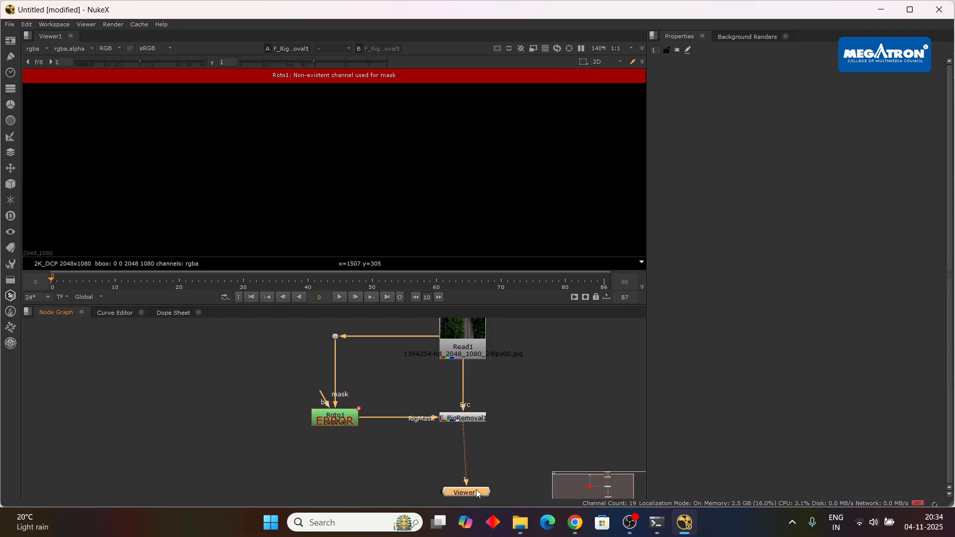
pyautogui.click(523, 442)
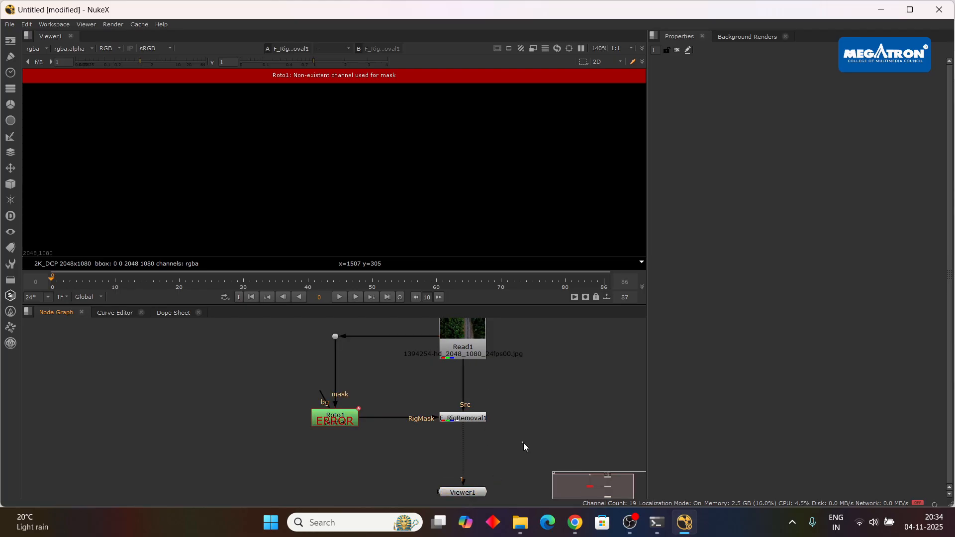
pyautogui.doubleClick(337, 424)
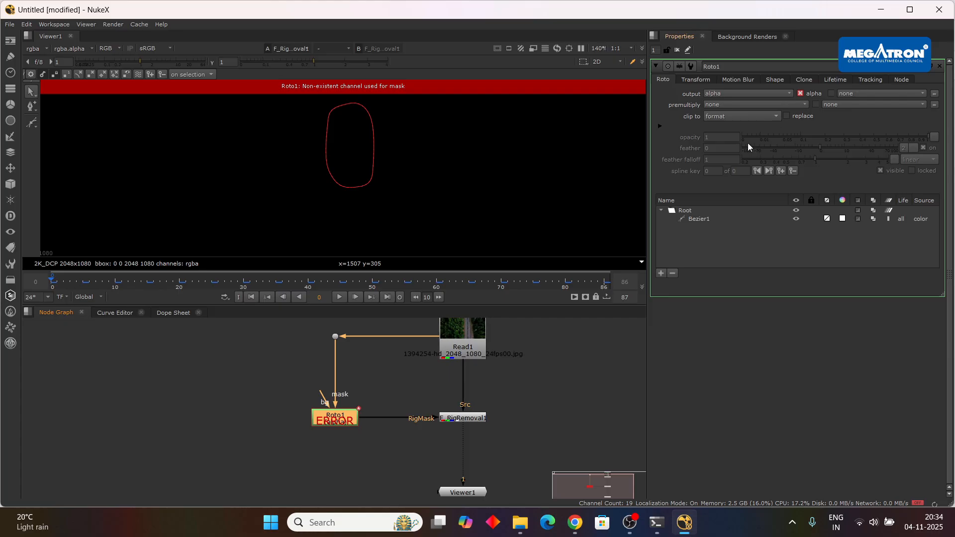
# Check the project settings and set Read1's proxy format to HD_1080 1920x1080.
pyautogui.doubleClick(481, 329)
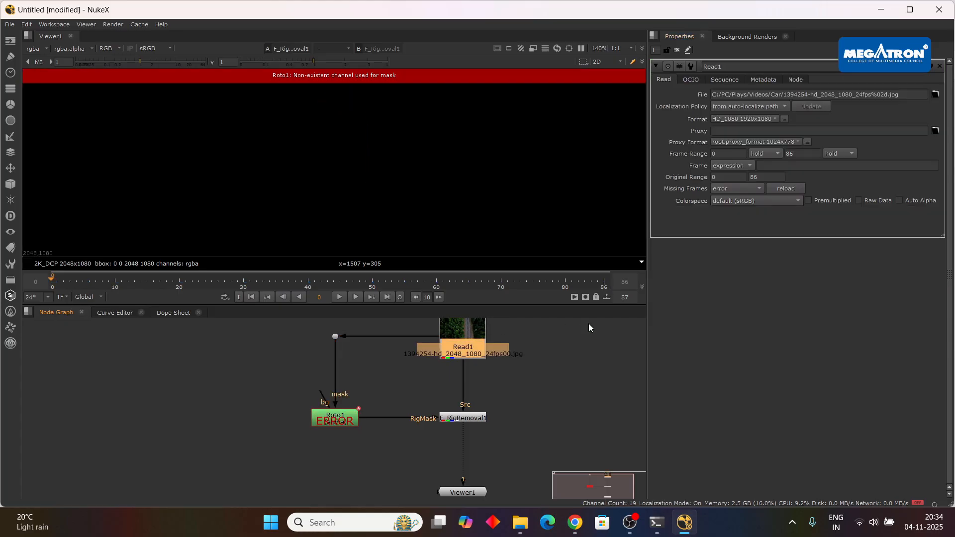
pyautogui.press('s')
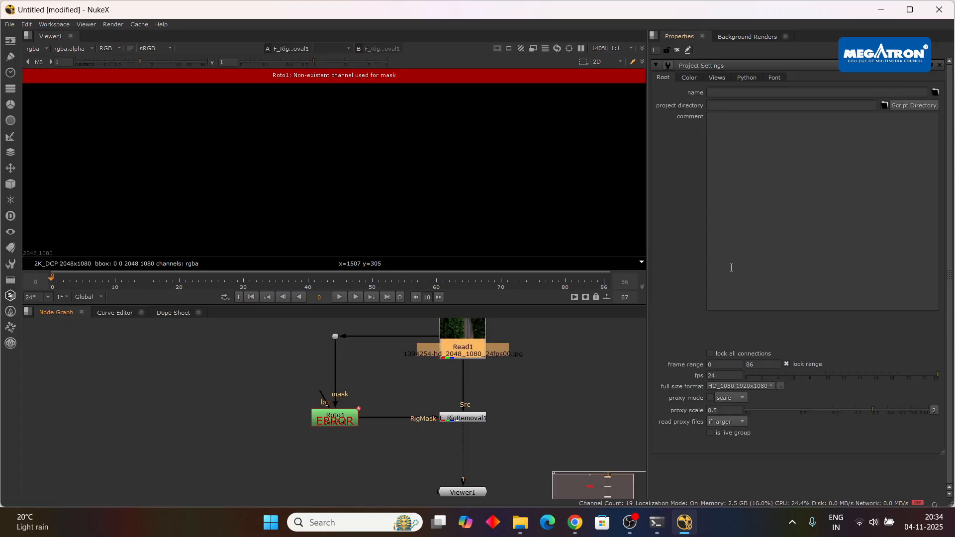
pyautogui.doubleClick(464, 341)
pyautogui.click(753, 142)
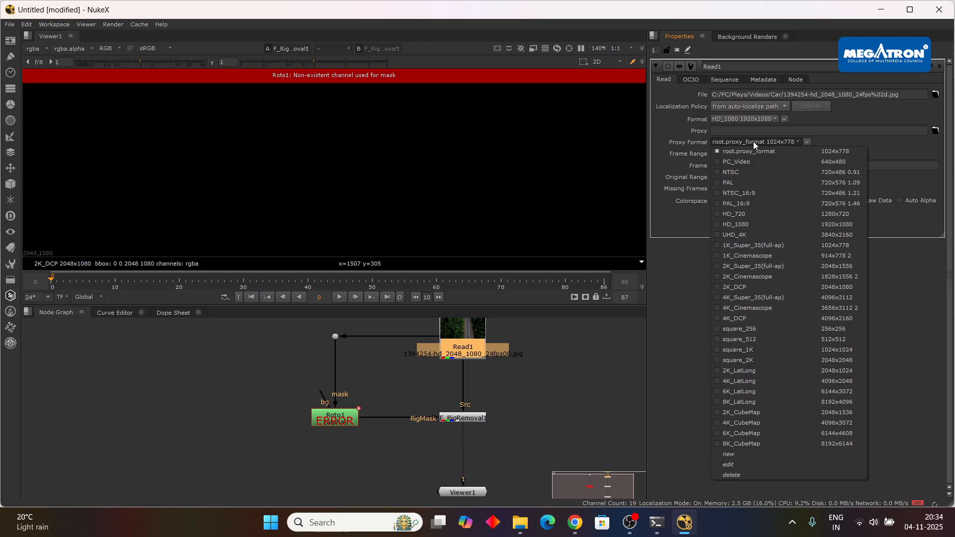
pyautogui.click(750, 215)
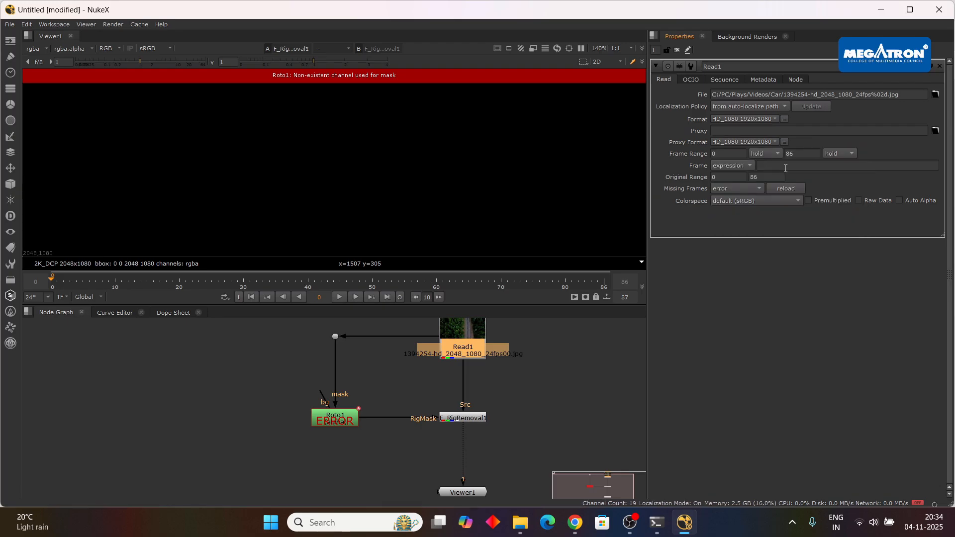
# Try RigMask Alpha as F_RigRemoval1's Rig Region, and return it to Box.
pyautogui.doubleClick(461, 418)
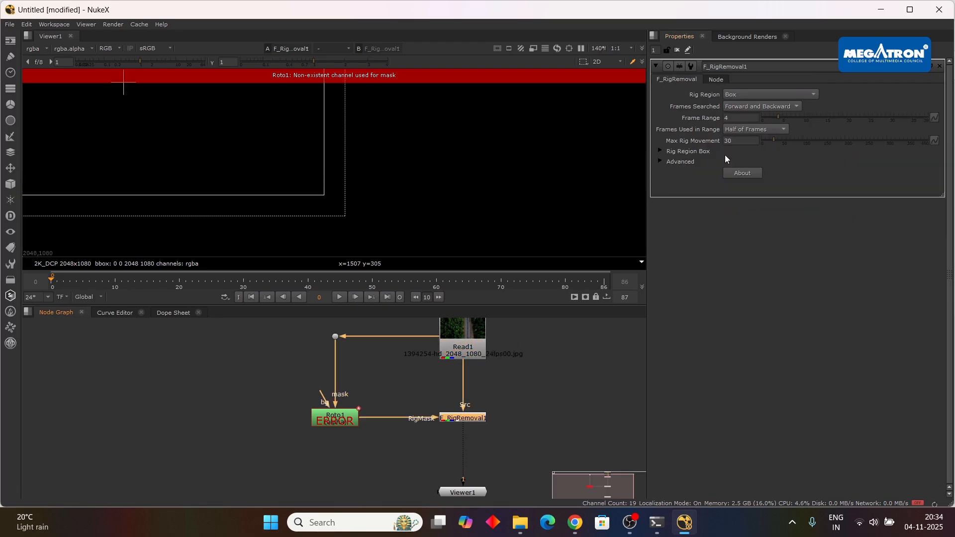
pyautogui.click(751, 109)
pyautogui.click(782, 106)
pyautogui.click(791, 94)
pyautogui.click(784, 147)
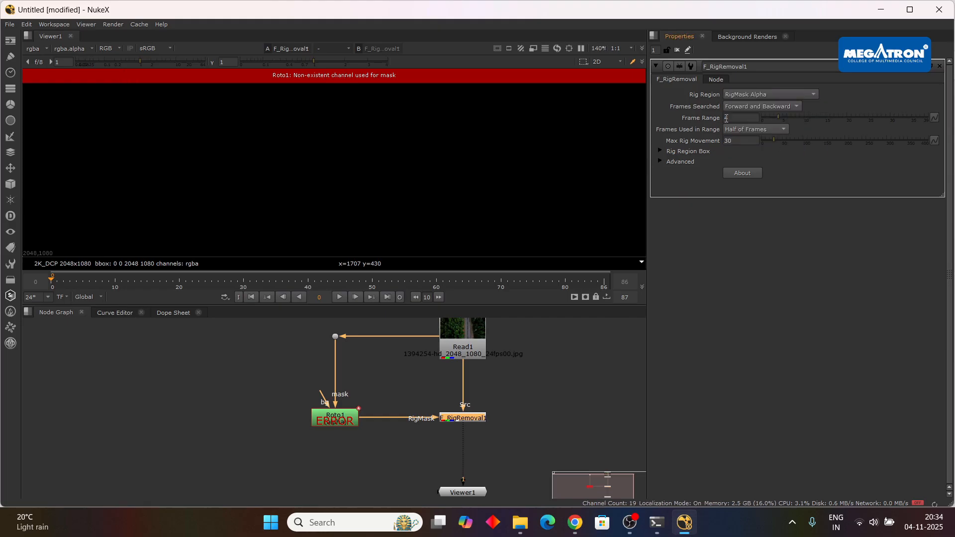
pyautogui.click(754, 95)
pyautogui.click(761, 44)
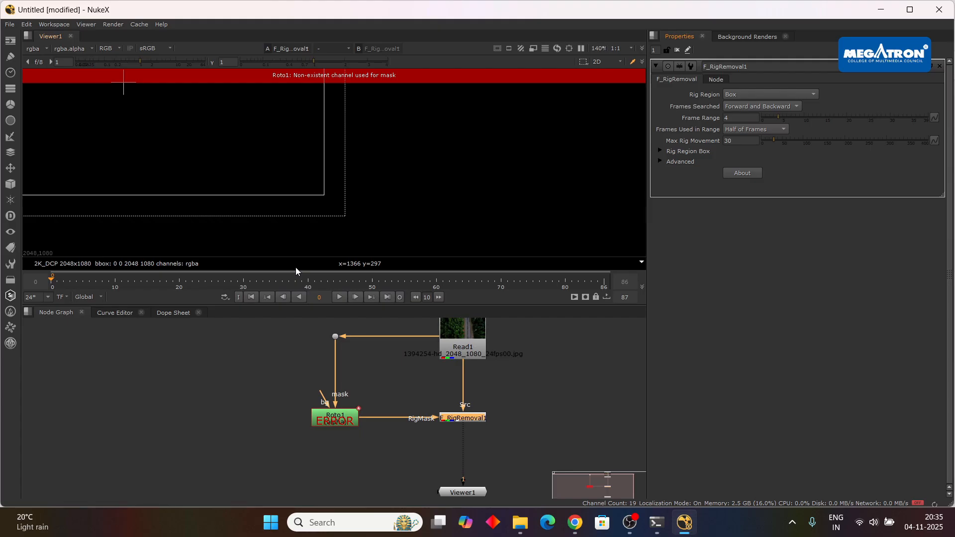
# Play the clip to frame 21 and set F_RigRemoval1's Rig Region to RigMask Alpha.
pyautogui.click(344, 295)
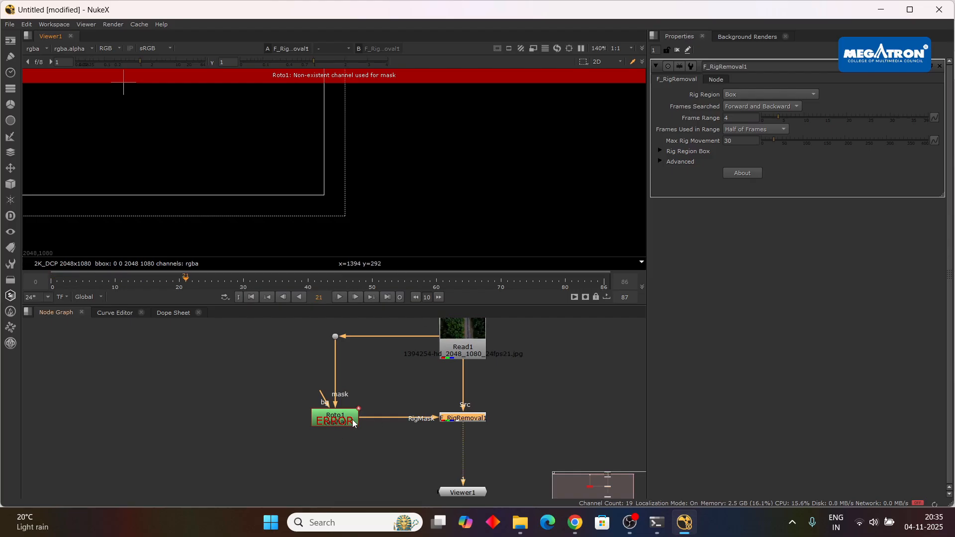
pyautogui.click(760, 105)
pyautogui.click(760, 92)
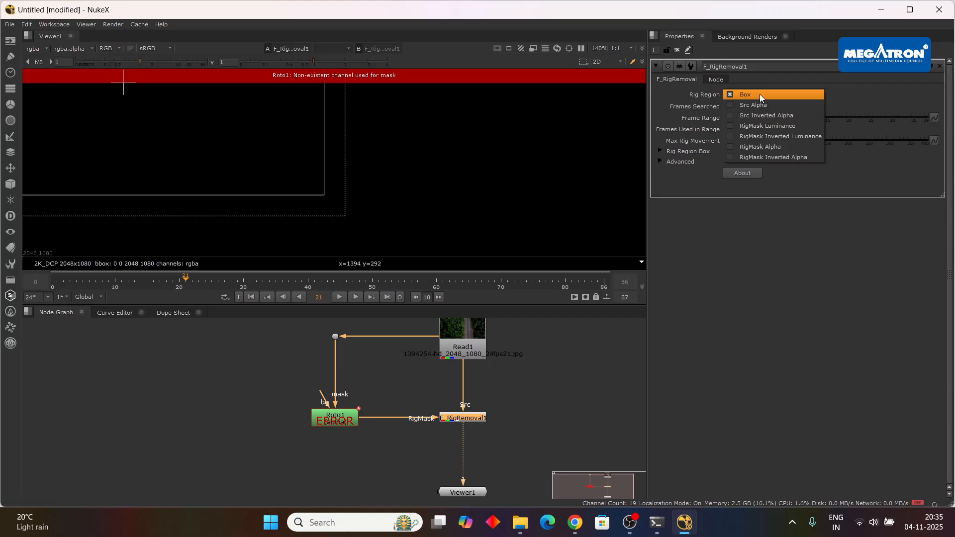
pyautogui.click(762, 147)
# Delete the Roto1 node that feeds F_RigRemoval1's RigMask input.
pyautogui.click(342, 418)
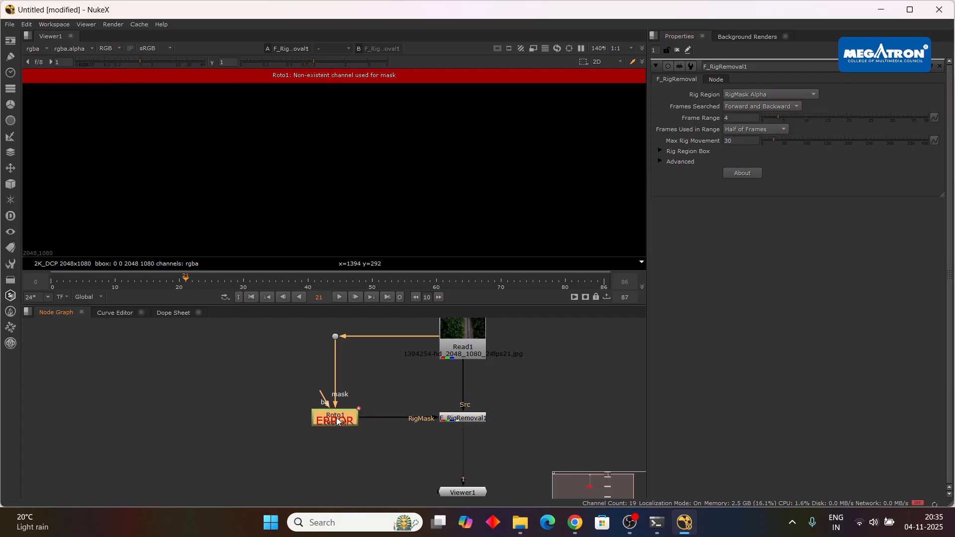
pyautogui.press('Delete')
pyautogui.scroll(-2, 377, 371)
pyautogui.moveTo(388, 385); pyautogui.dragTo(458, 388)
pyautogui.scroll(3, 458, 388)
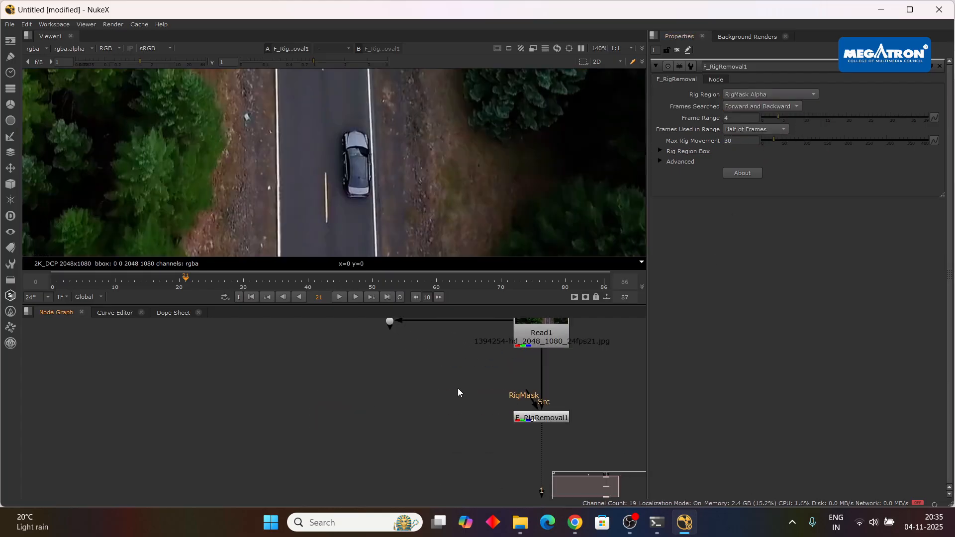
# Add a new Roto node beside F_RigRemoval1 and connect it to the RigMask input.
pyautogui.scroll(-2, 349, 402)
pyautogui.moveTo(342, 402); pyautogui.dragTo(363, 416)
pyautogui.press('Tab')
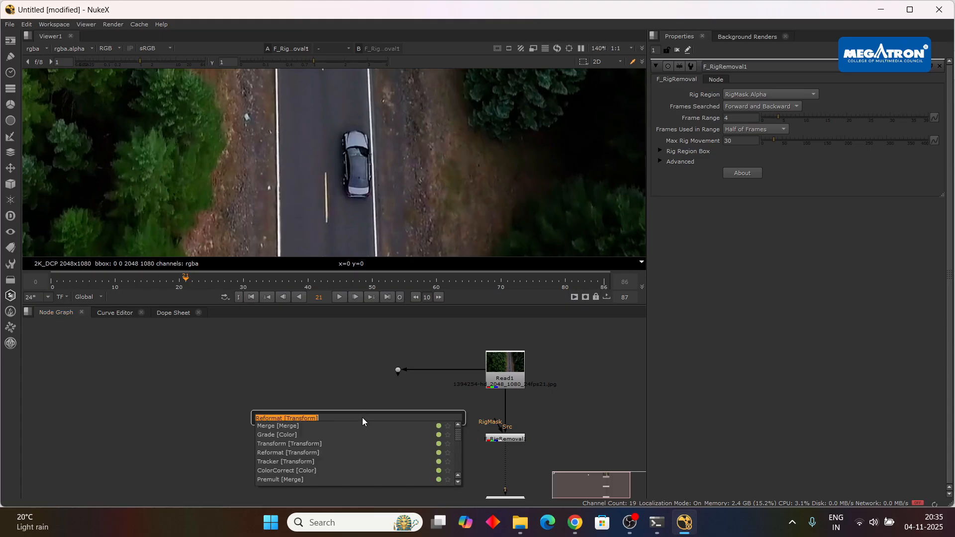
pyautogui.click(228, 379)
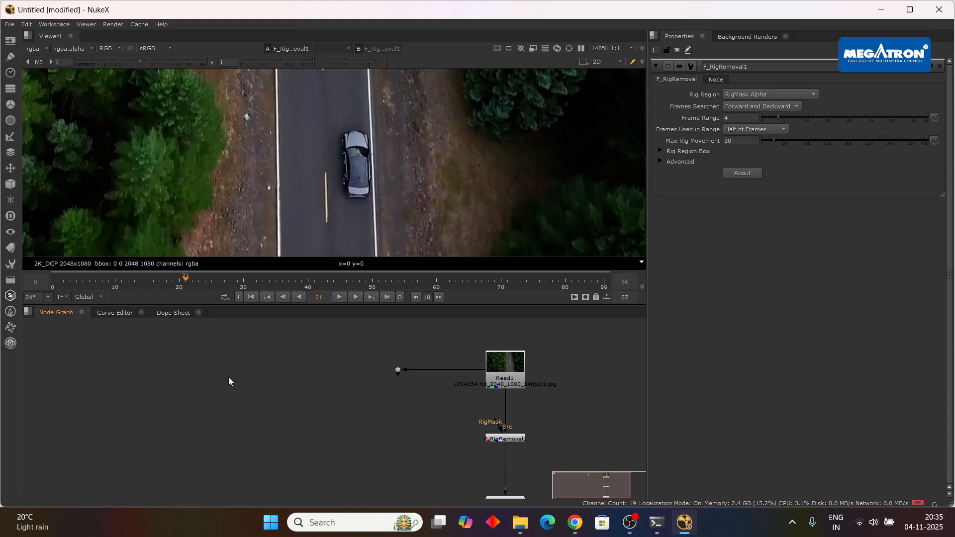
pyautogui.press('o')
pyautogui.scroll(3, 268, 413)
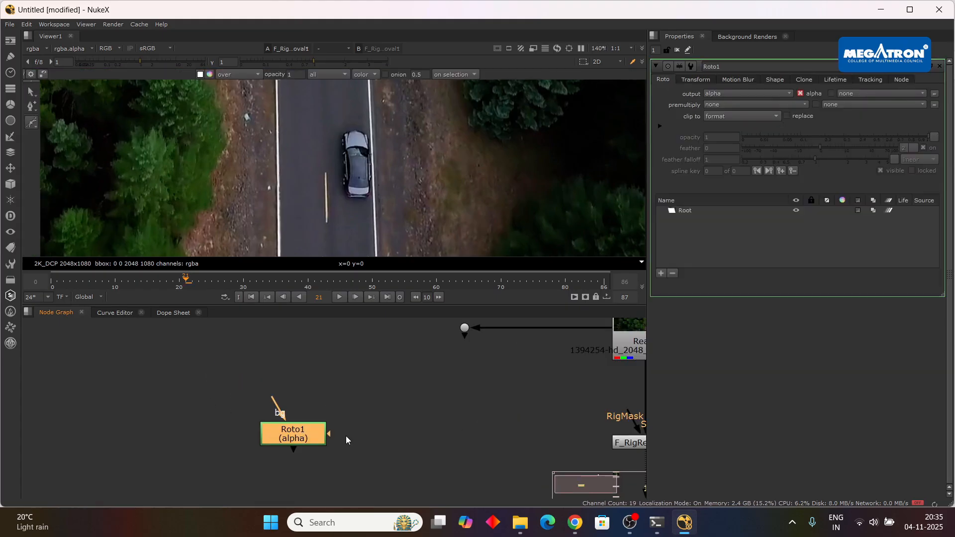
pyautogui.moveTo(296, 449); pyautogui.dragTo(646, 446)
# Move Roto1 closer to the dot and connect the dot to Roto1's mask input.
pyautogui.scroll(-2, 529, 420)
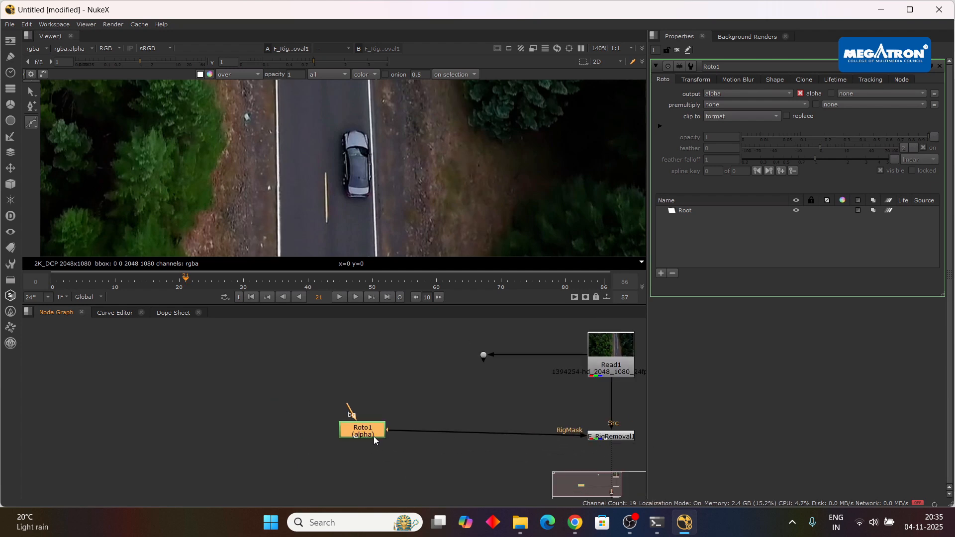
pyautogui.moveTo(374, 436); pyautogui.dragTo(444, 395)
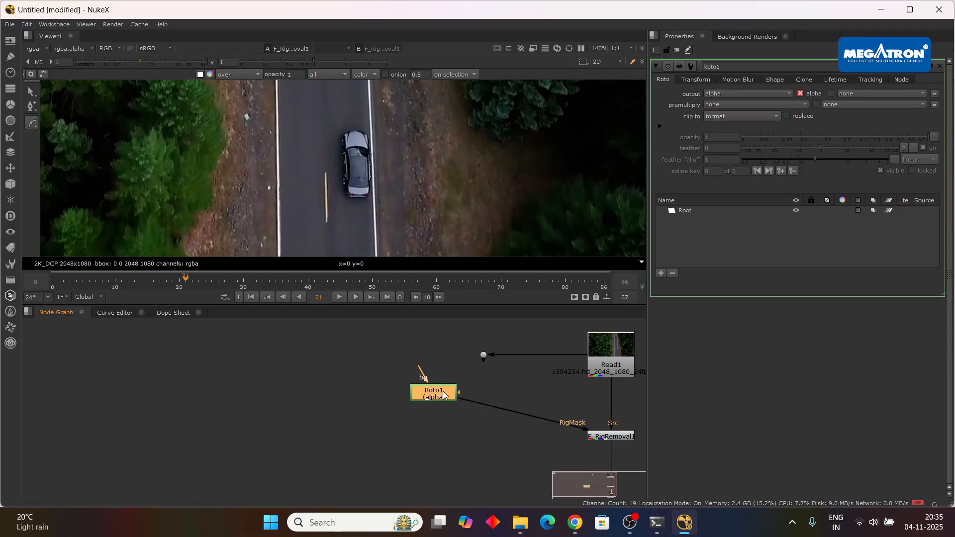
pyautogui.moveTo(486, 356); pyautogui.dragTo(485, 356)
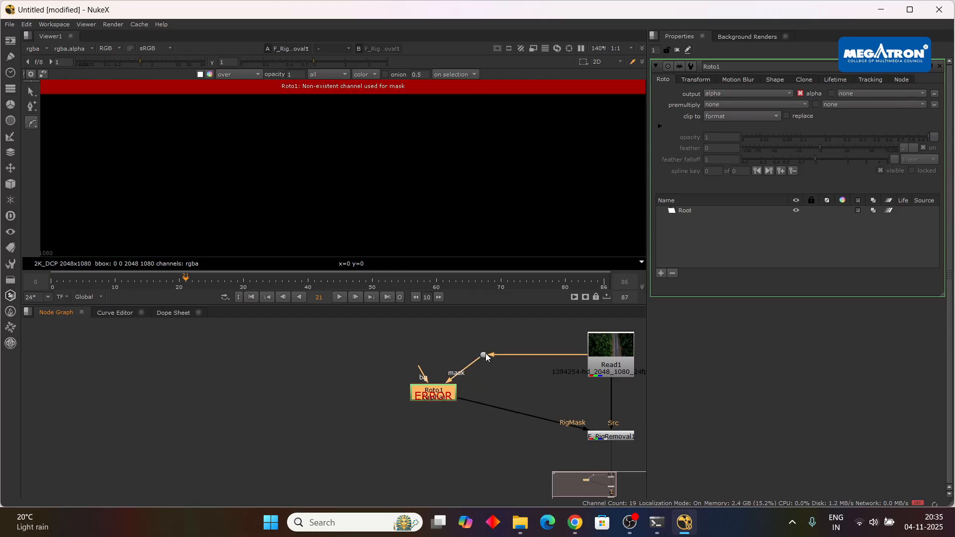
# Try RigMask Inverted Luminance as F_RigRemoval1's Rig Region, and set it back to RigMask Alpha.
pyautogui.doubleClick(604, 438)
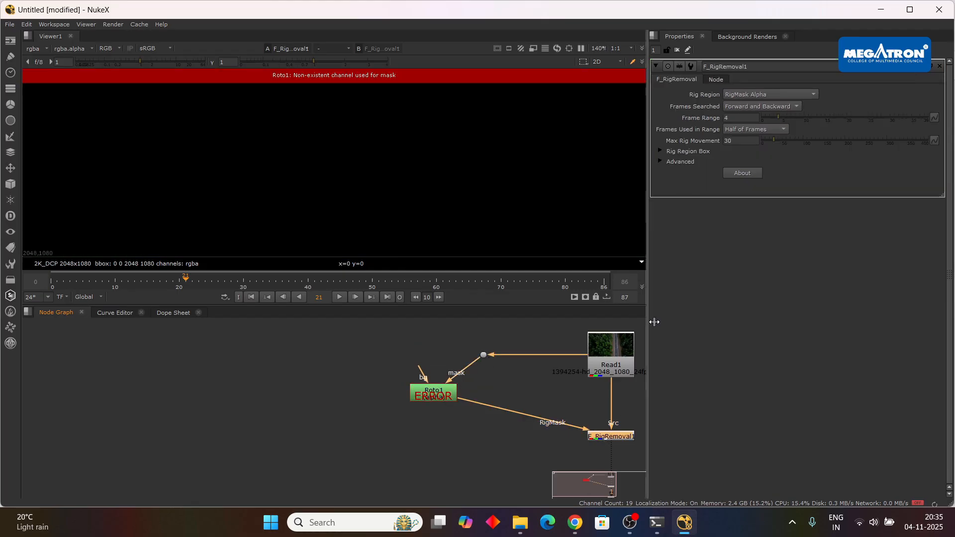
pyautogui.click(772, 105)
pyautogui.click(769, 107)
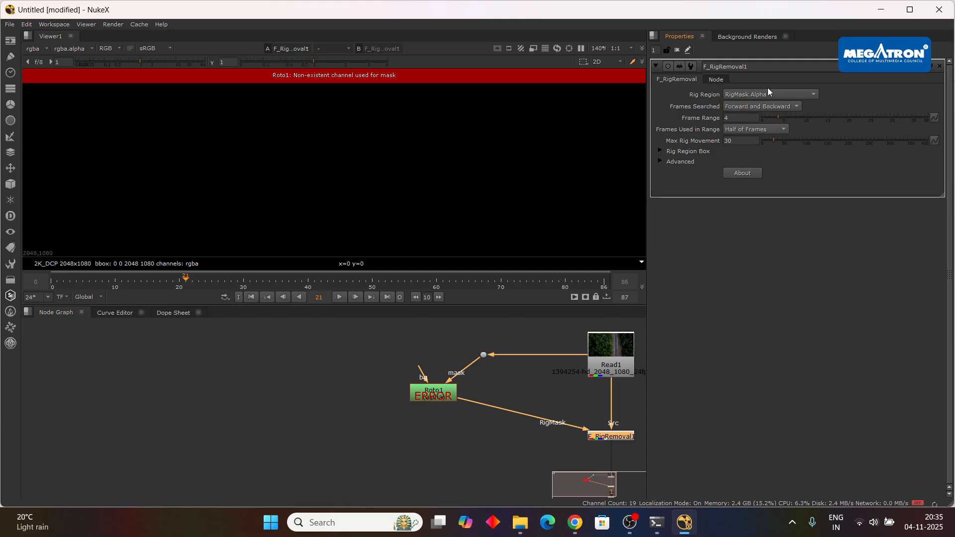
pyautogui.click(768, 94)
pyautogui.click(768, 85)
pyautogui.click(768, 94)
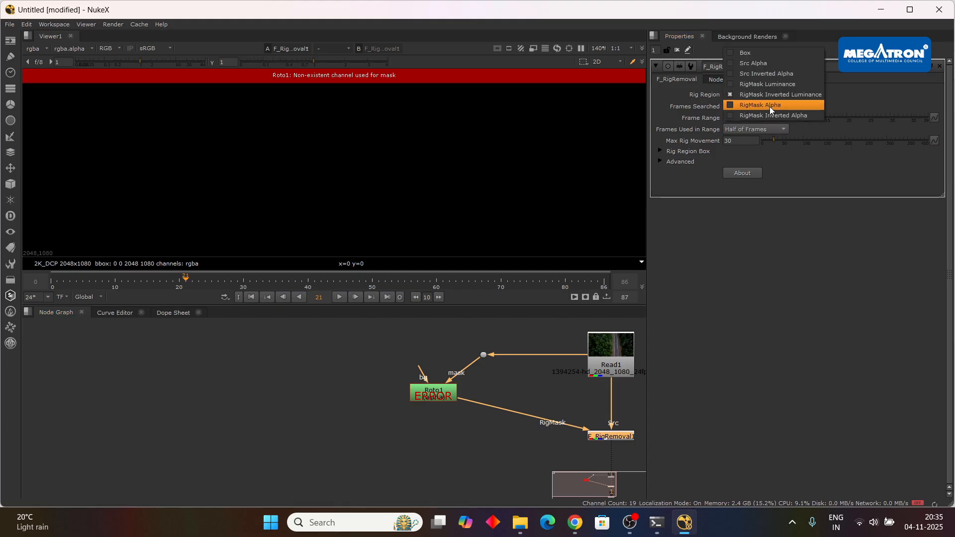
pyautogui.click(768, 107)
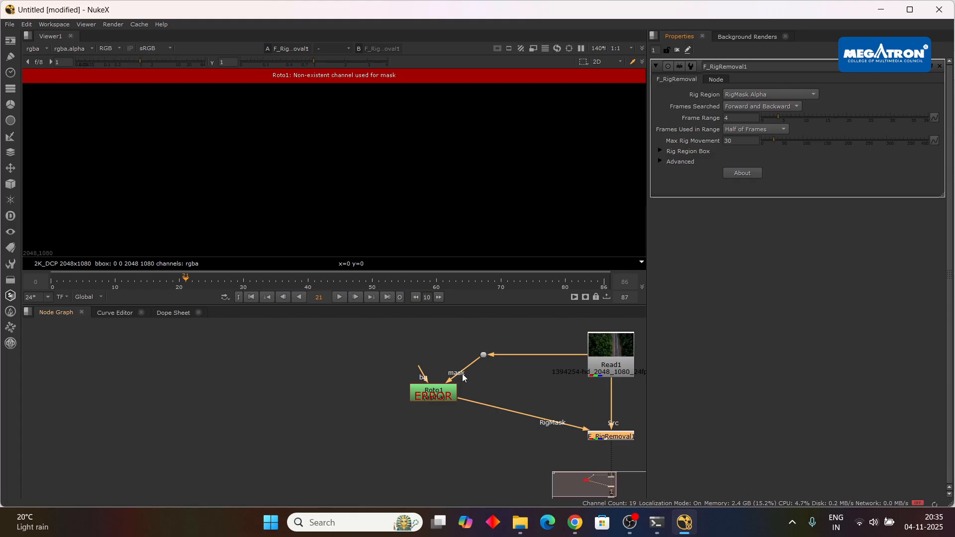
# Delete the dot and place Roto1 level with Read1, with Read1 feeding its mask input directly.
pyautogui.moveTo(454, 377); pyautogui.dragTo(601, 362)
pyautogui.click(482, 354)
pyautogui.press('Delete')
pyautogui.moveTo(458, 366); pyautogui.dragTo(458, 357)
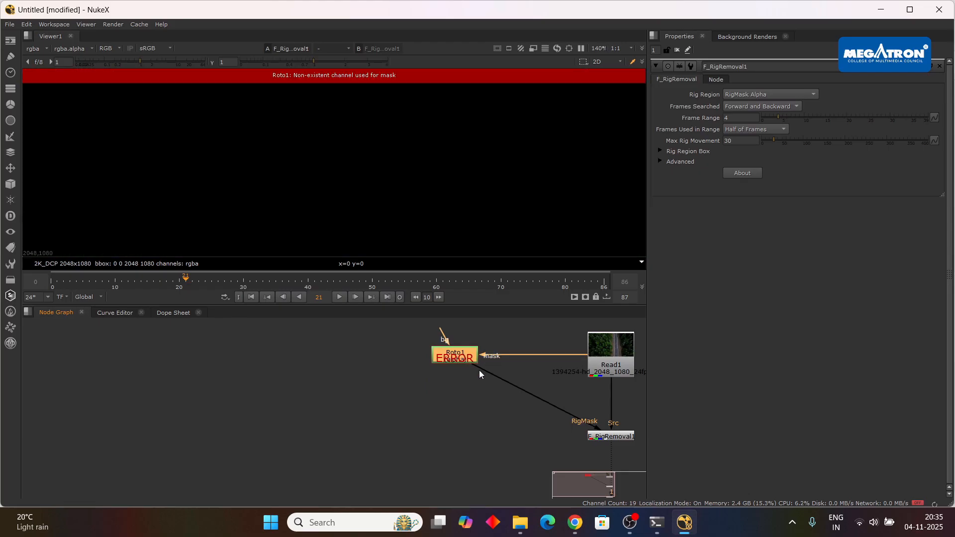
# Open Roto1's properties and return the timeline to frame 0.
pyautogui.doubleClick(454, 356)
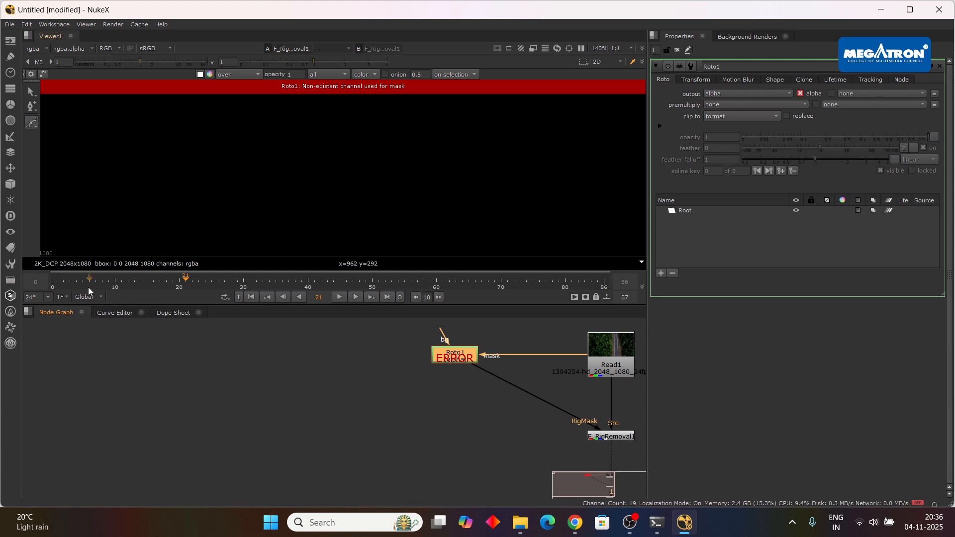
pyautogui.click(251, 297)
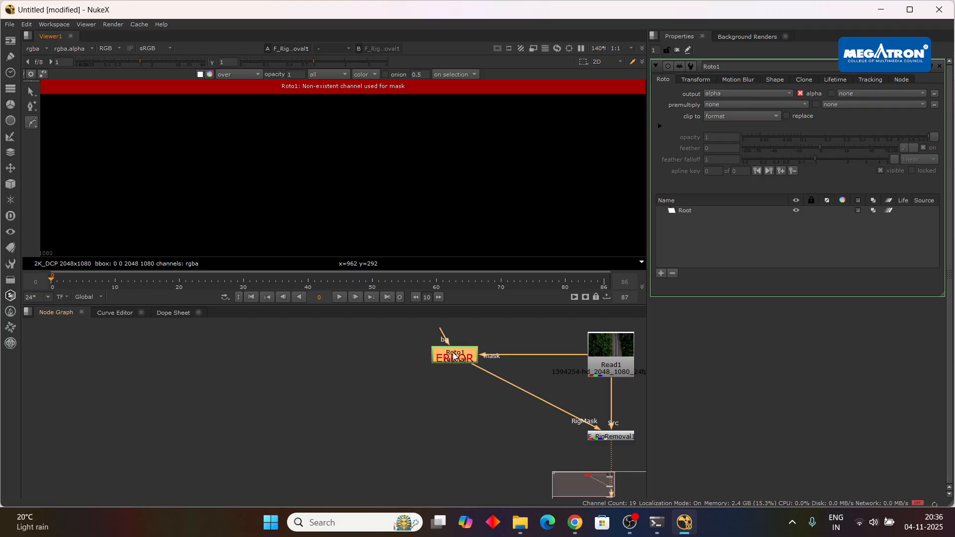
# Delete the failing Roto1 node from the node graph.
pyautogui.press('Delete')
pyautogui.scroll(-2, 425, 389)
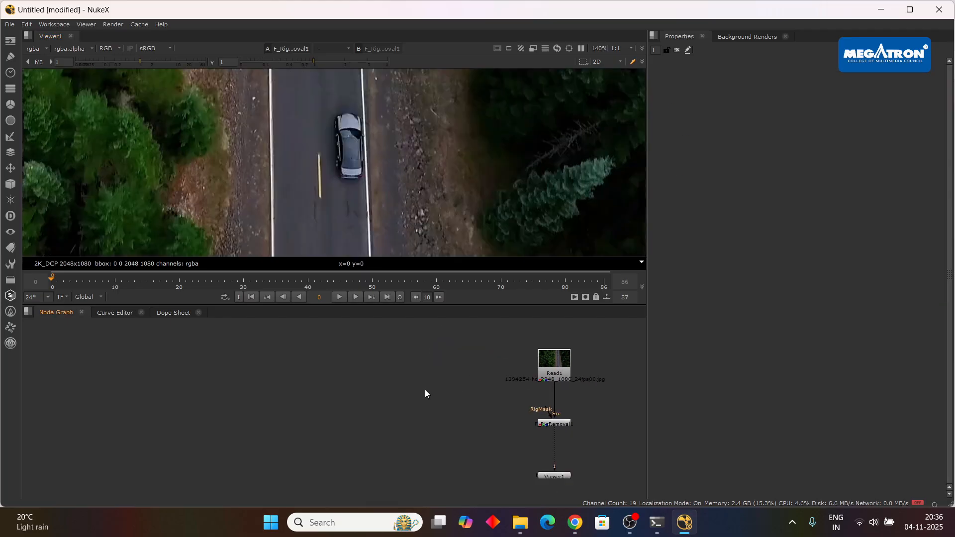
pyautogui.moveTo(425, 389); pyautogui.dragTo(358, 366)
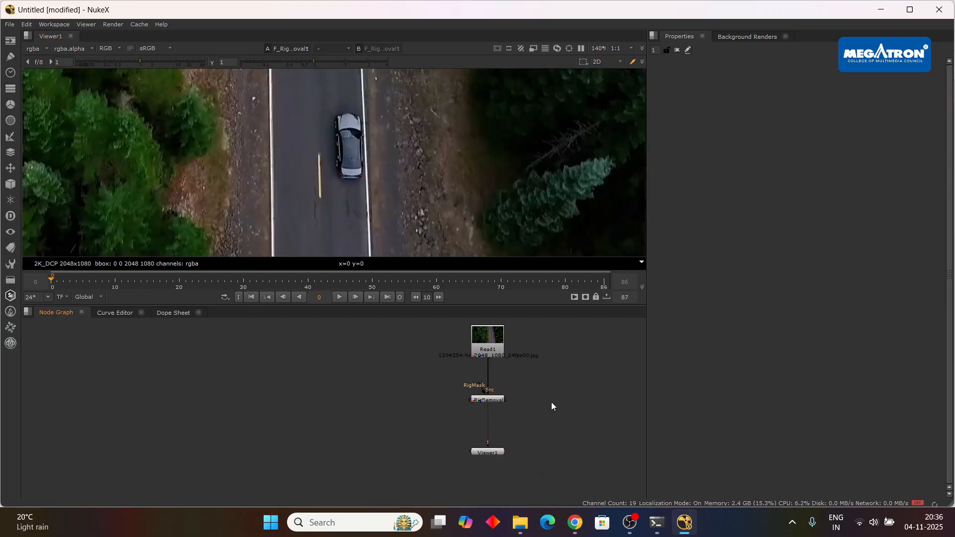
pyautogui.scroll(2, 447, 389)
pyautogui.moveTo(490, 391); pyautogui.dragTo(363, 399)
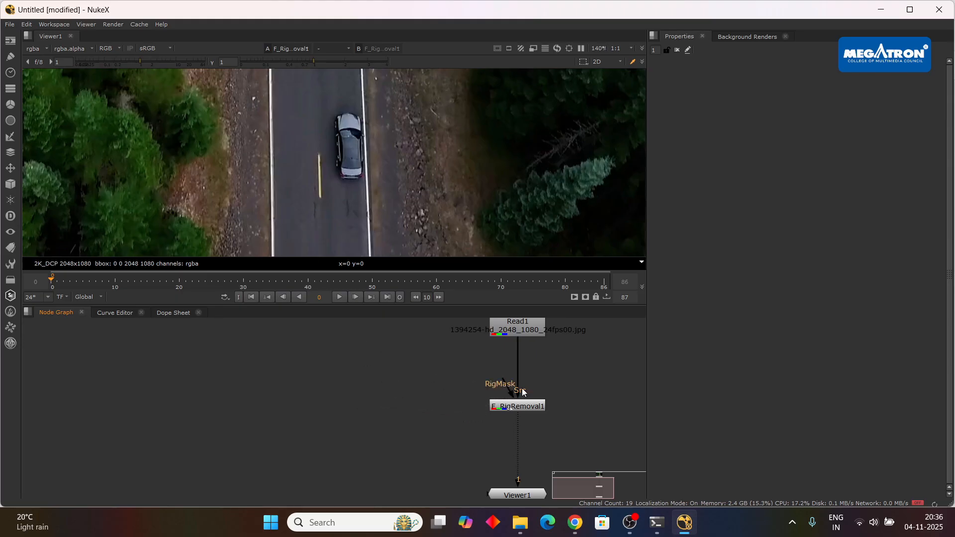
pyautogui.scroll(-2, 574, 410)
# Close the current script and open the Nuke folder inside PC > I cat work on drive C.
pyautogui.click(939, 9)
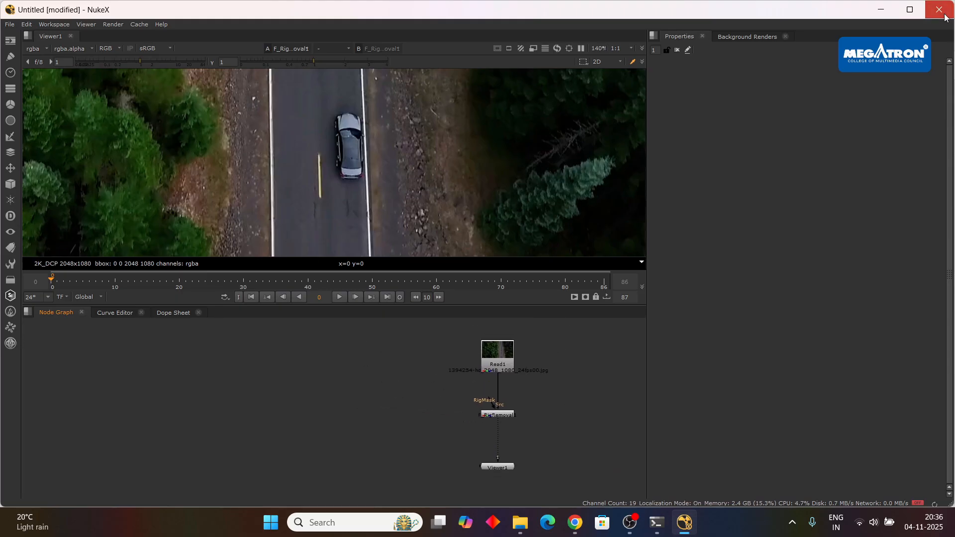
pyautogui.click(496, 275)
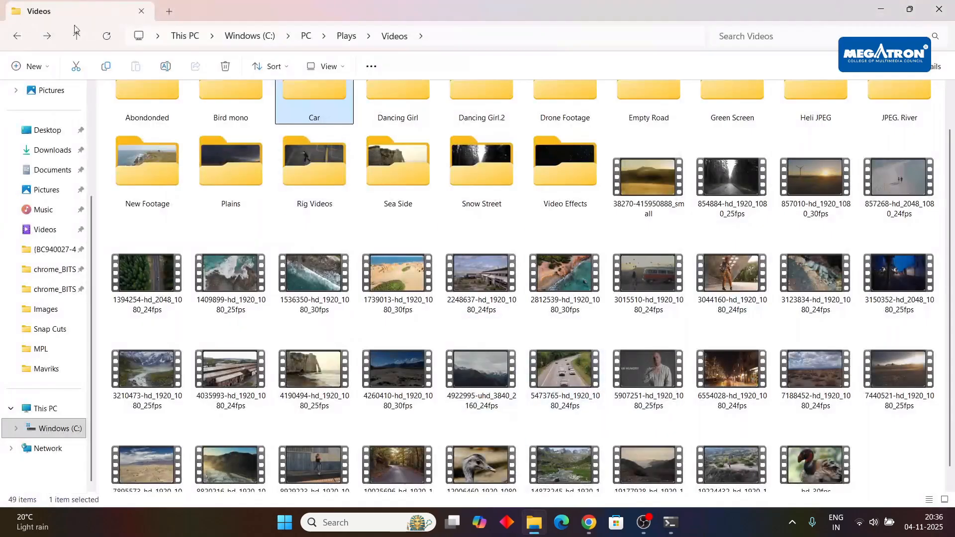
pyautogui.click(304, 38)
pyautogui.click(264, 36)
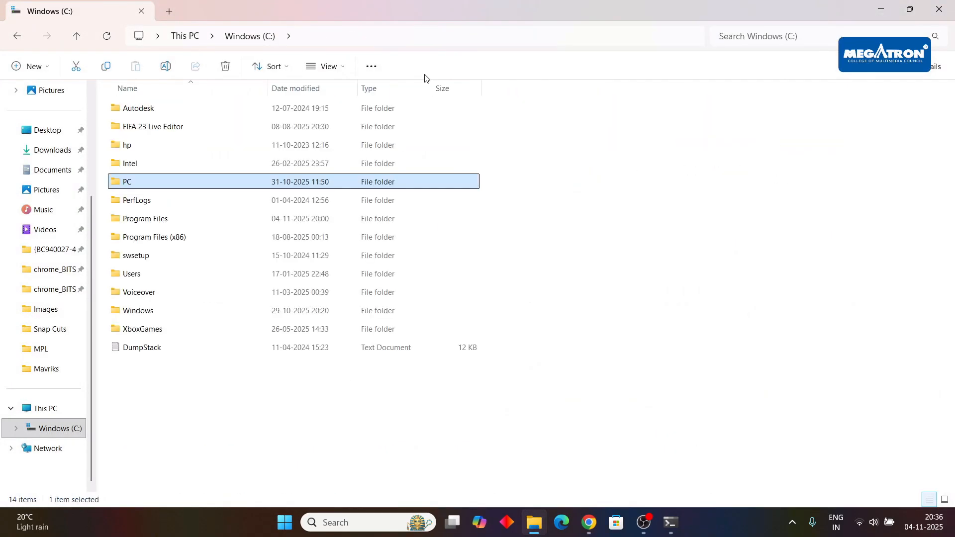
pyautogui.doubleClick(292, 182)
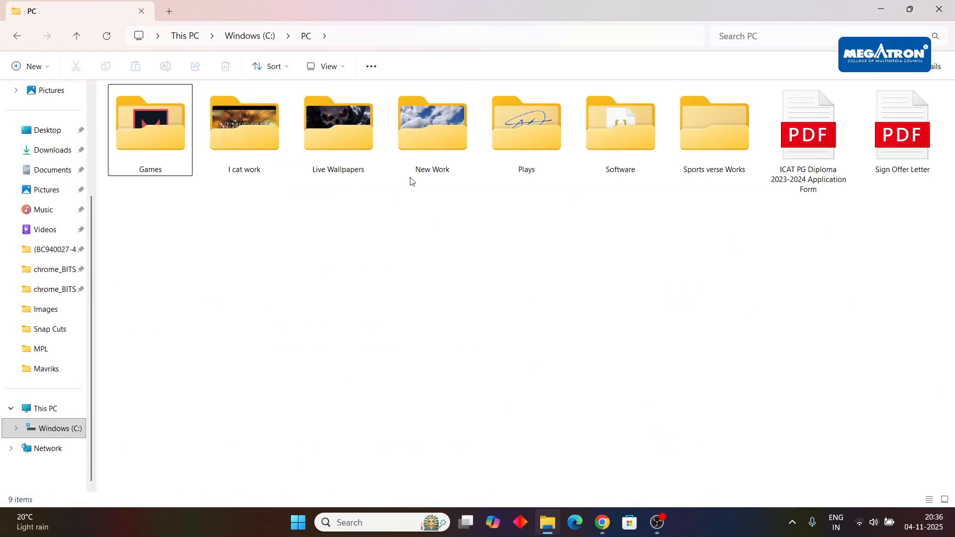
pyautogui.doubleClick(255, 130)
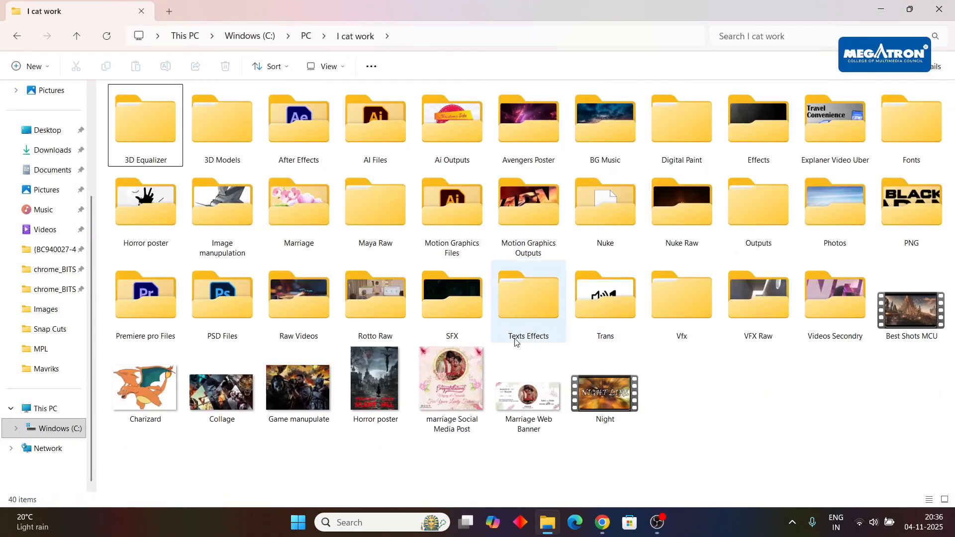
pyautogui.doubleClick(630, 219)
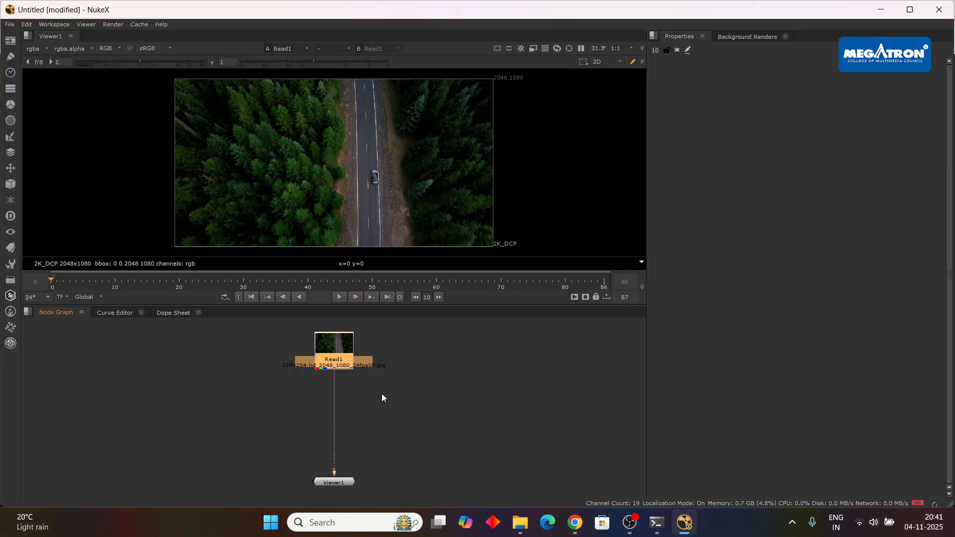
pyautogui.click(432, 397)
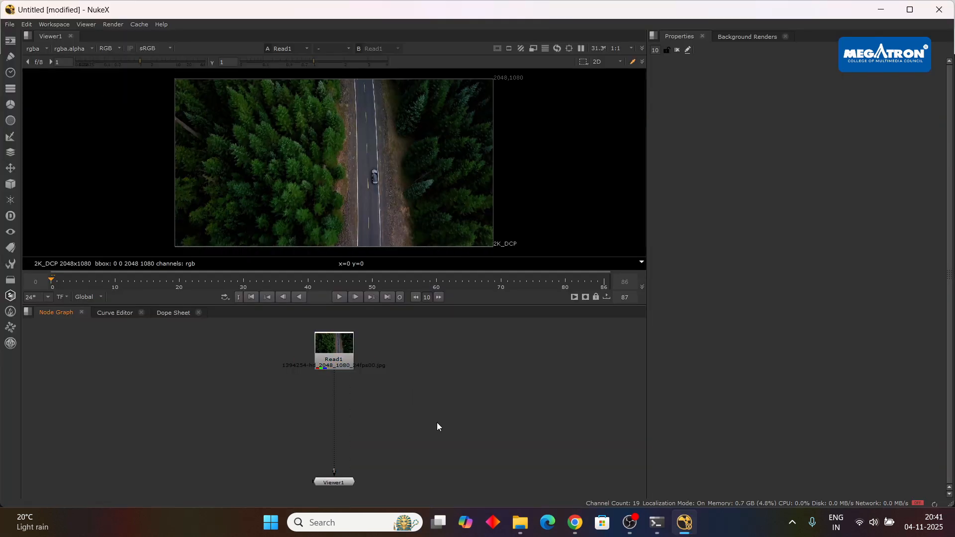
pyautogui.press('Tab')
pyautogui.write('op')
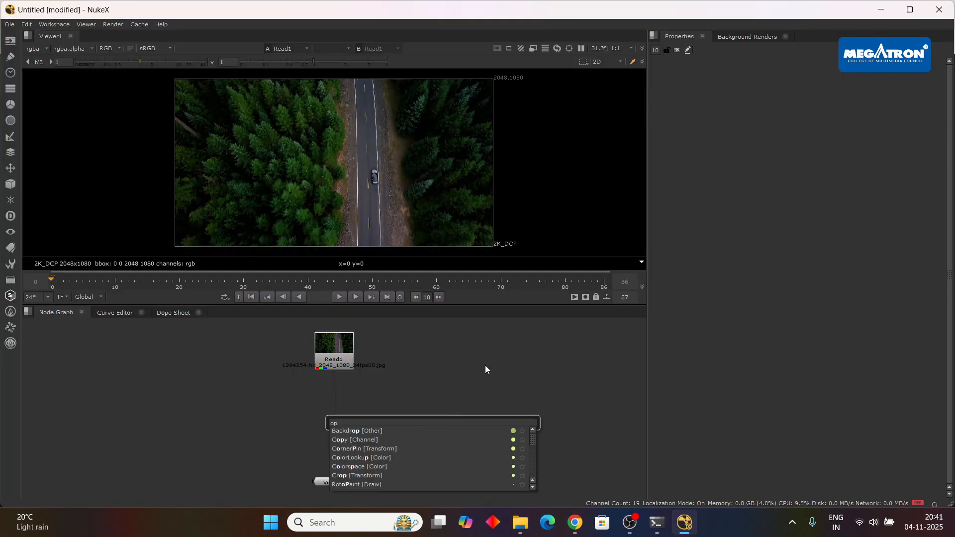
pyautogui.click(467, 360)
# Add a Roto node, connect its bg input to Read1, and place it beside Read1 at the same height.
pyautogui.press('o')
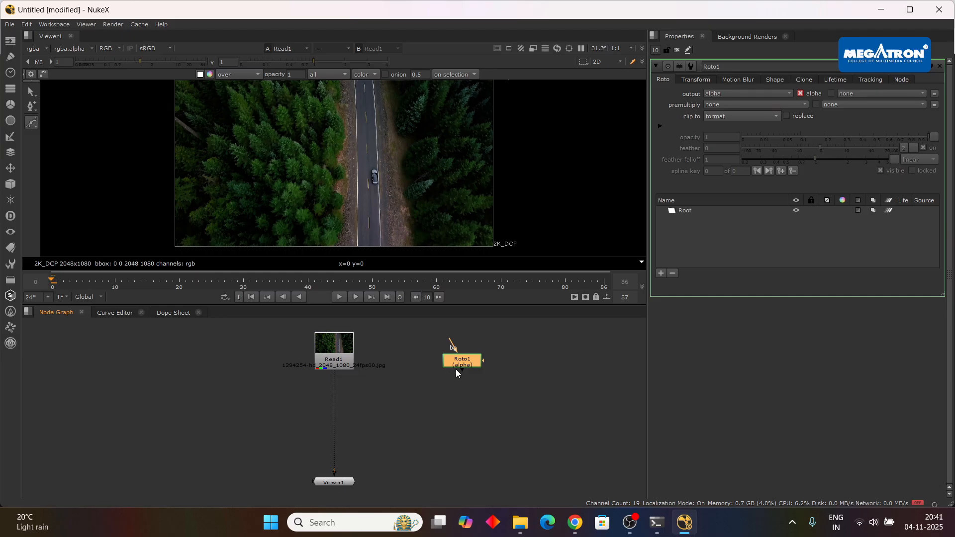
pyautogui.click(466, 385)
pyautogui.moveTo(467, 363); pyautogui.dragTo(336, 355)
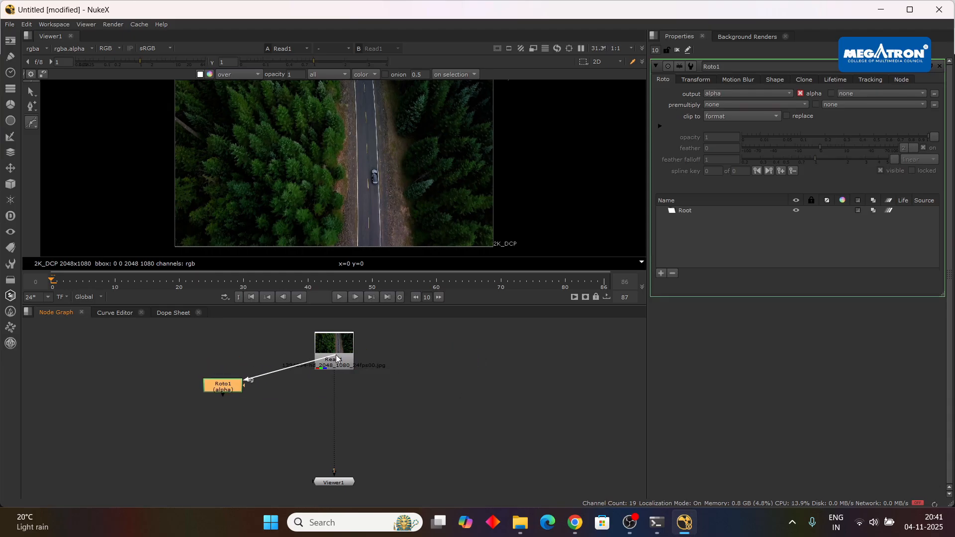
pyautogui.moveTo(227, 389); pyautogui.dragTo(228, 354)
# Draw a closed Bezier around the car with Roto1, keyframe it through the shot, and return to frame 0.
pyautogui.scroll(-2, 449, 387)
pyautogui.moveTo(449, 387); pyautogui.dragTo(487, 374)
pyautogui.scroll(4, 394, 379)
pyautogui.scroll(-4, 494, 376)
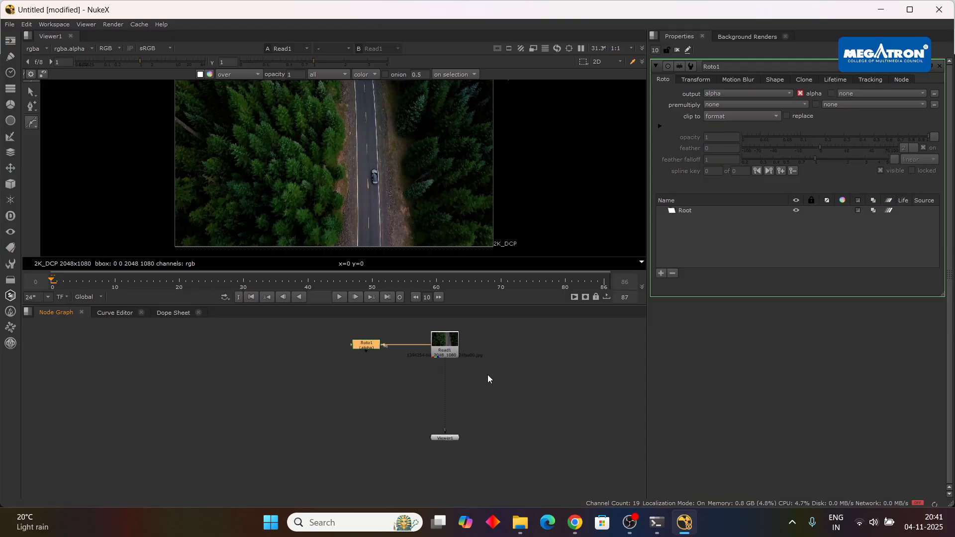
pyautogui.scroll(-1, 410, 179)
pyautogui.scroll(4, 389, 193)
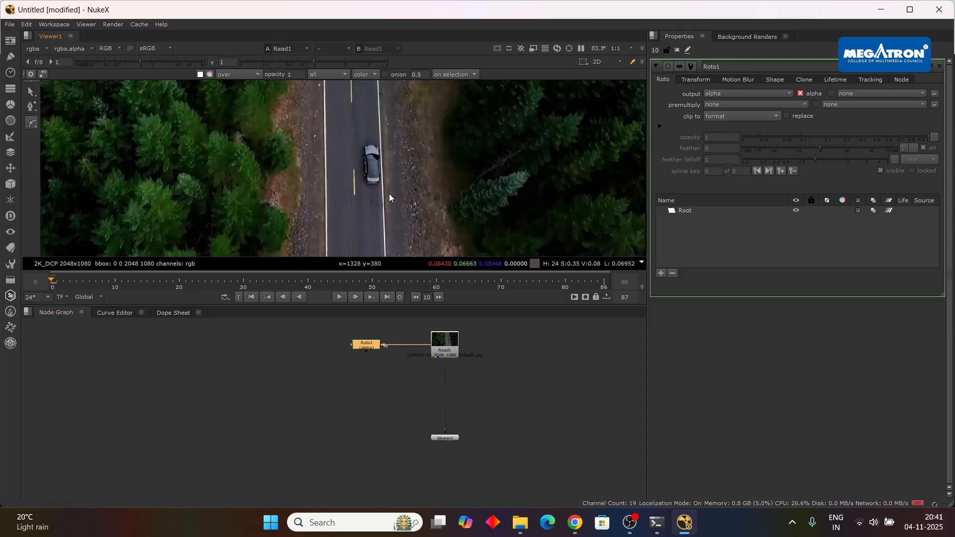
pyautogui.scroll(2, 389, 193)
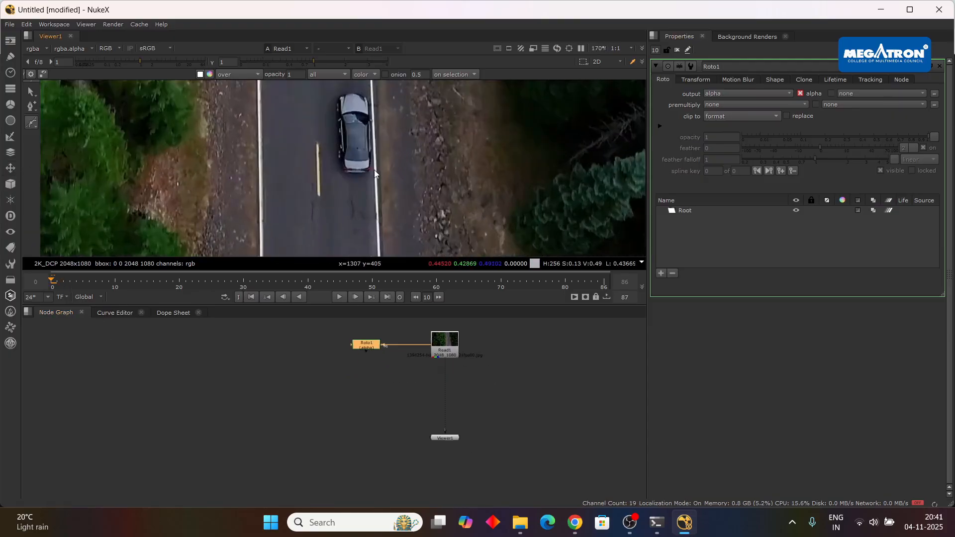
pyautogui.scroll(3, 388, 163)
pyautogui.moveTo(394, 161)
pyautogui.mouseDown()
pyautogui.moveTo(406, 210)
pyautogui.moveTo(402, 177)
pyautogui.mouseUp()
pyautogui.scroll(-2, 406, 210)
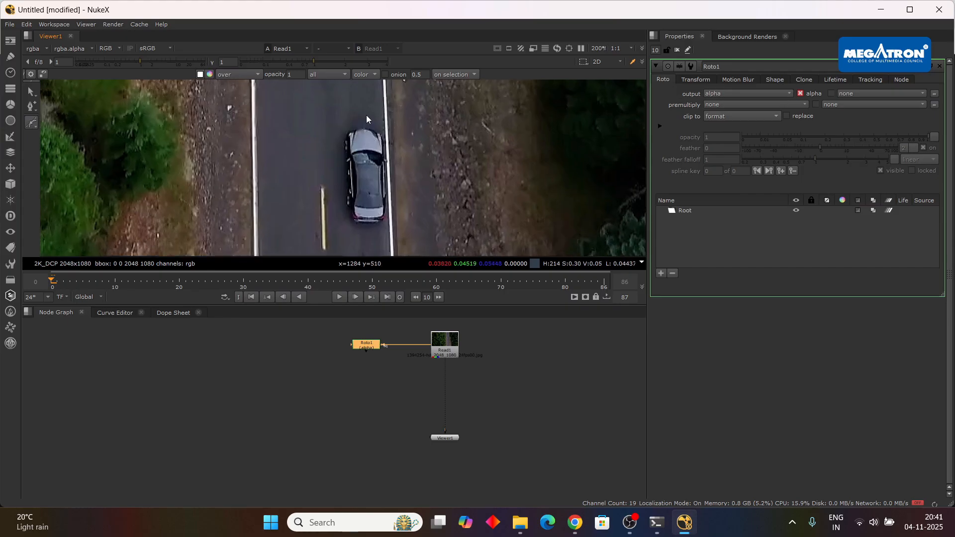
pyautogui.moveTo(366, 115); pyautogui.dragTo(334, 138)
pyautogui.hotkey('ctrl', 'z')
pyautogui.hotkey('ctrl', 'z')
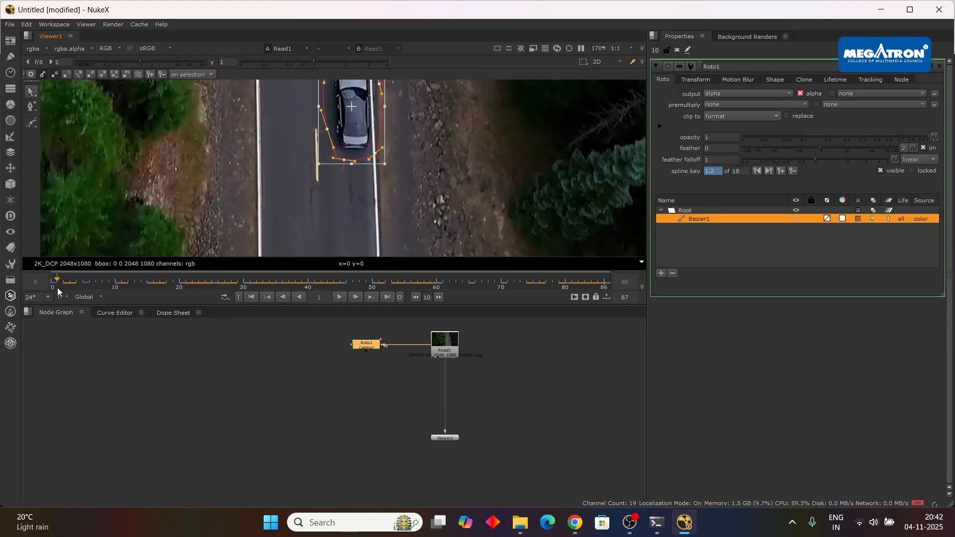
pyautogui.click(54, 289)
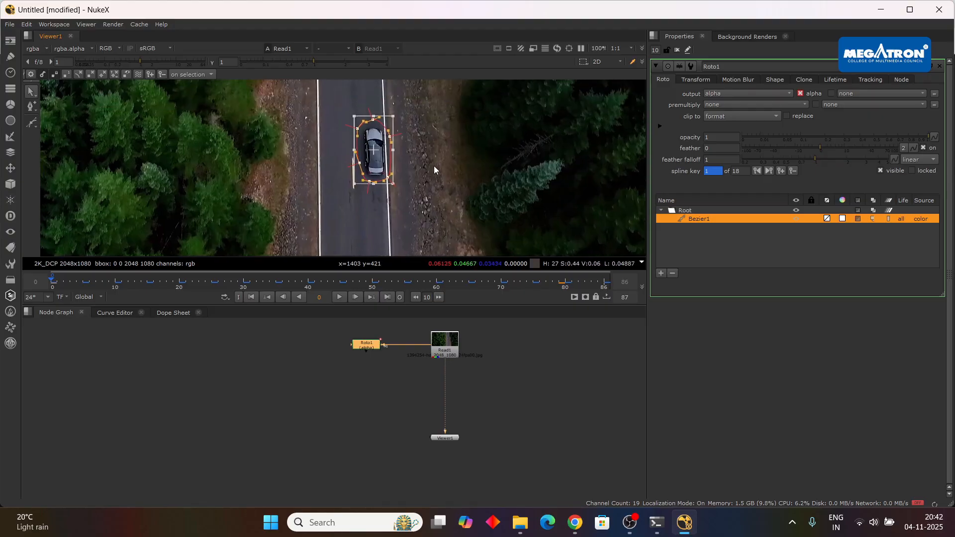
pyautogui.click(476, 174)
# Add an F_RigRemoval node to the node graph.
pyautogui.click(399, 374)
pyautogui.scroll(-2, 463, 376)
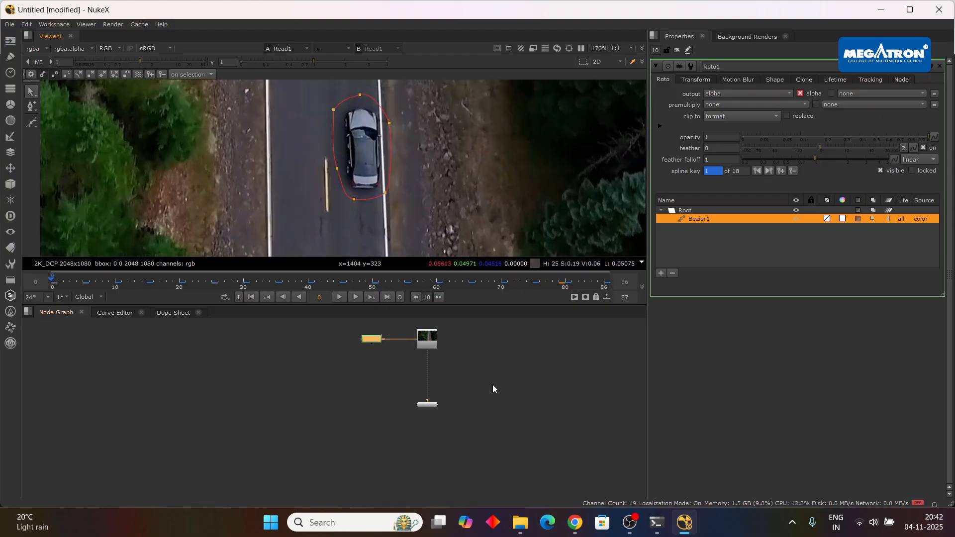
pyautogui.scroll(2, 485, 379)
pyautogui.scroll(1, 498, 398)
pyautogui.press('Tab')
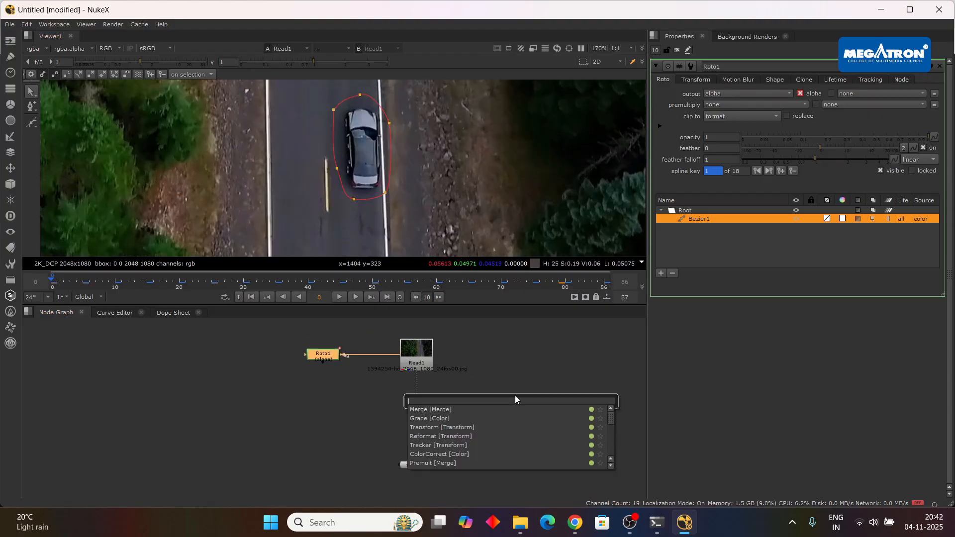
pyautogui.write('fri')
pyautogui.click(454, 409)
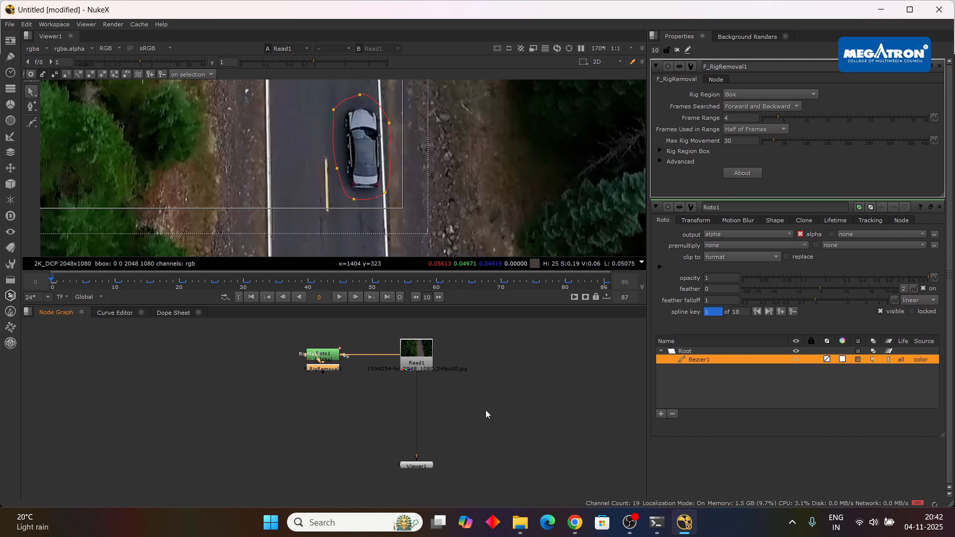
# Detach F_RigRemoval1 from Roto1, insert it between Read1 and Viewer1, and space the nodes farther apart vertically.
pyautogui.click(322, 379)
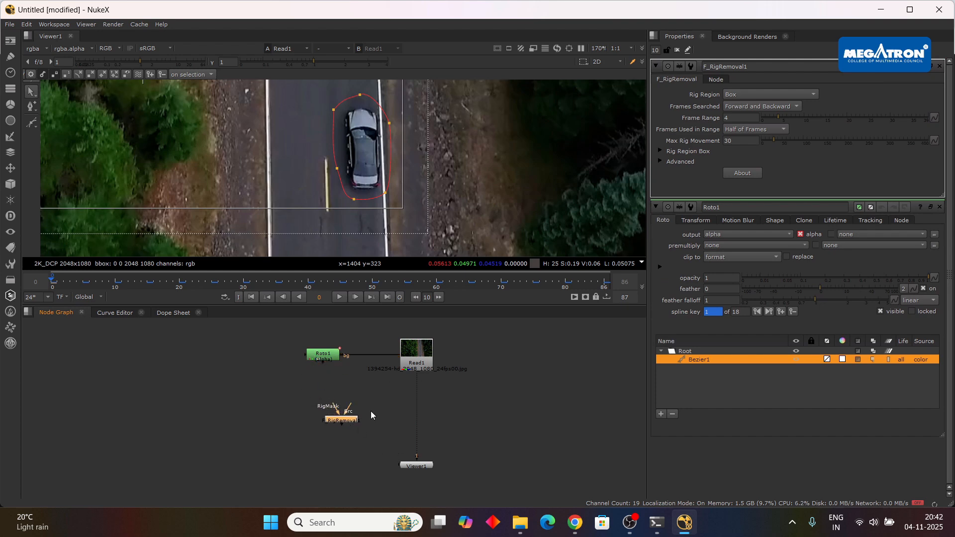
pyautogui.scroll(2, 372, 411)
pyautogui.moveTo(345, 422); pyautogui.dragTo(447, 416)
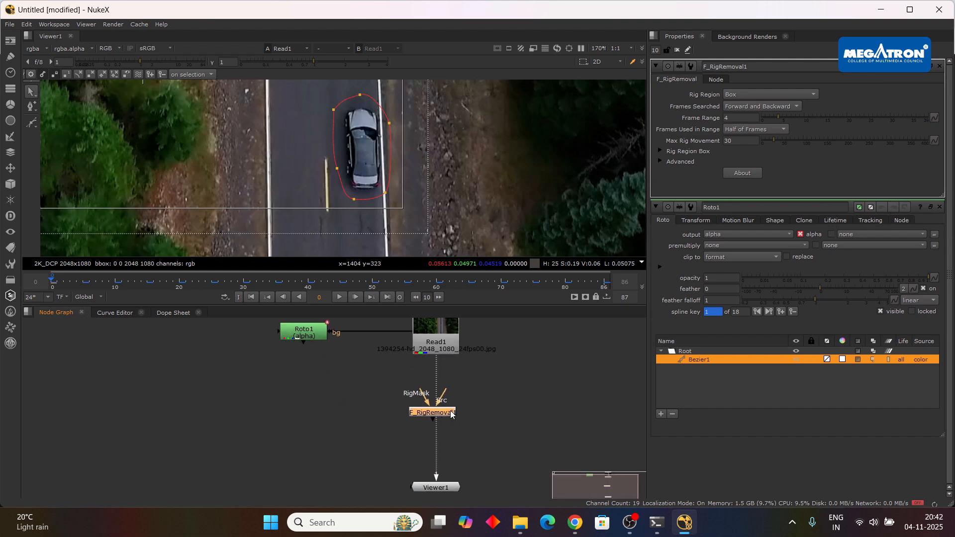
pyautogui.scroll(-3, 470, 225)
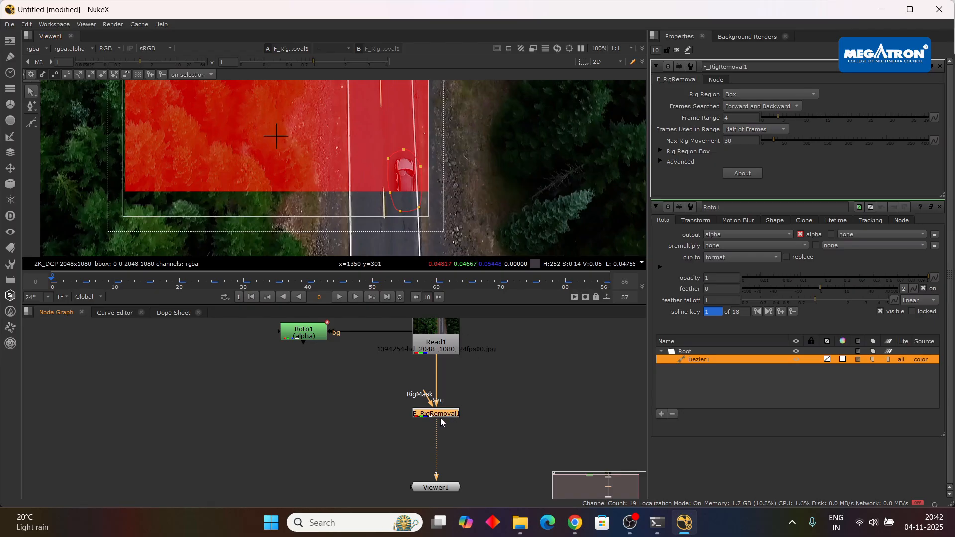
pyautogui.moveTo(441, 416); pyautogui.dragTo(443, 434)
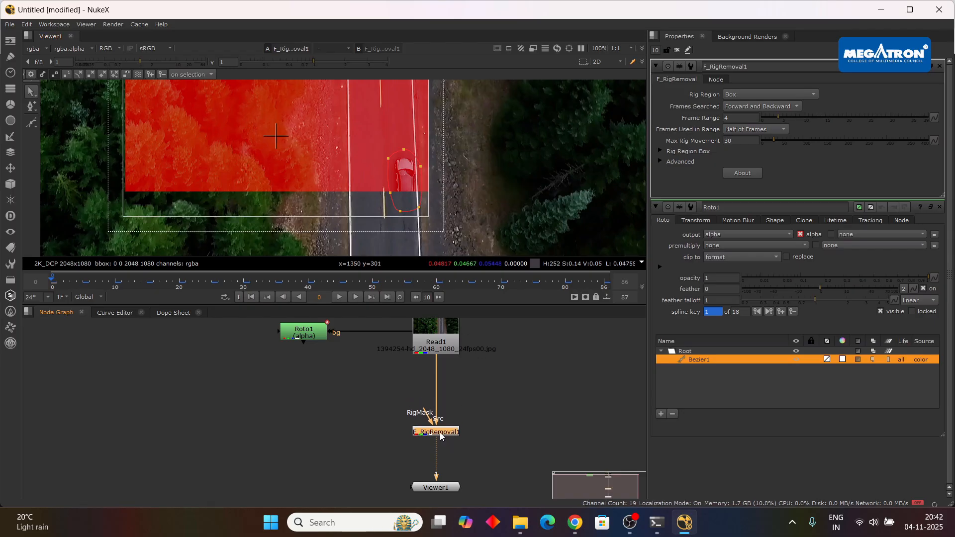
pyautogui.moveTo(440, 431); pyautogui.dragTo(440, 438)
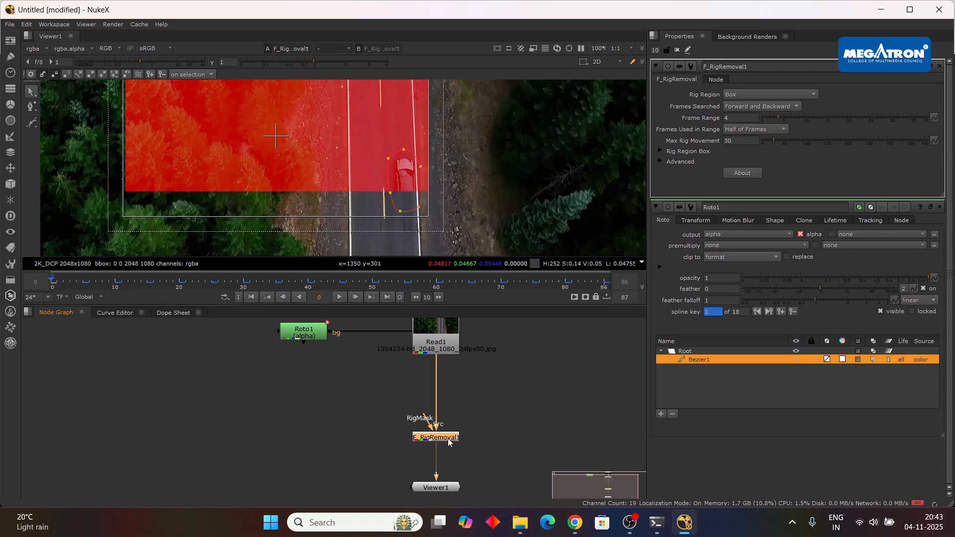
pyautogui.moveTo(450, 487); pyautogui.dragTo(451, 505)
# Try a ChannelMerge node between Read1 and F_RigRemoval1, and delete it again.
pyautogui.click(520, 425)
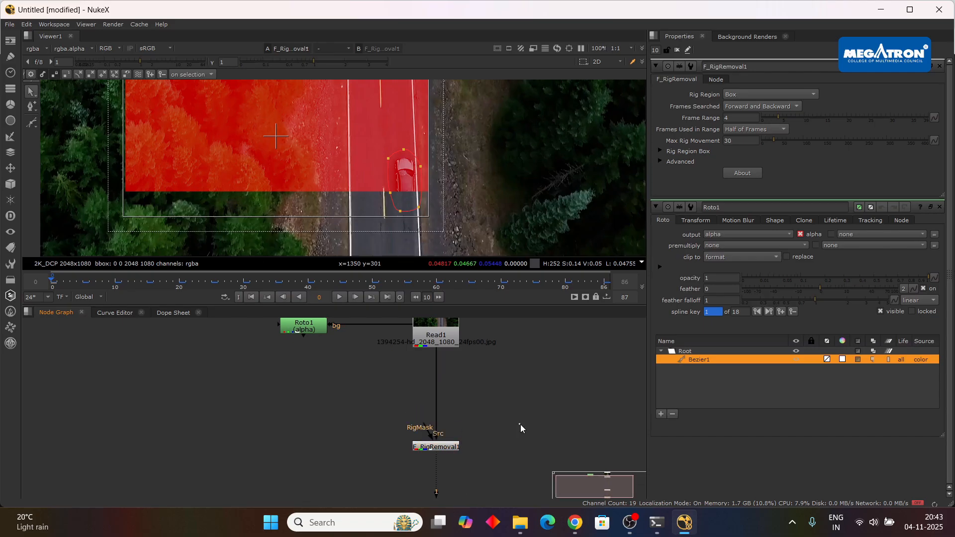
pyautogui.press('Tab')
pyautogui.write('chan')
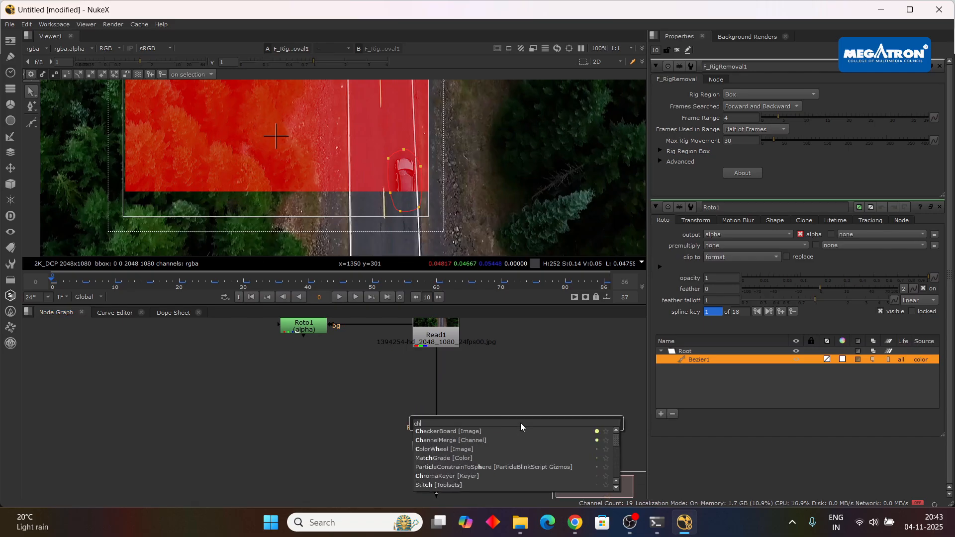
pyautogui.click(483, 435)
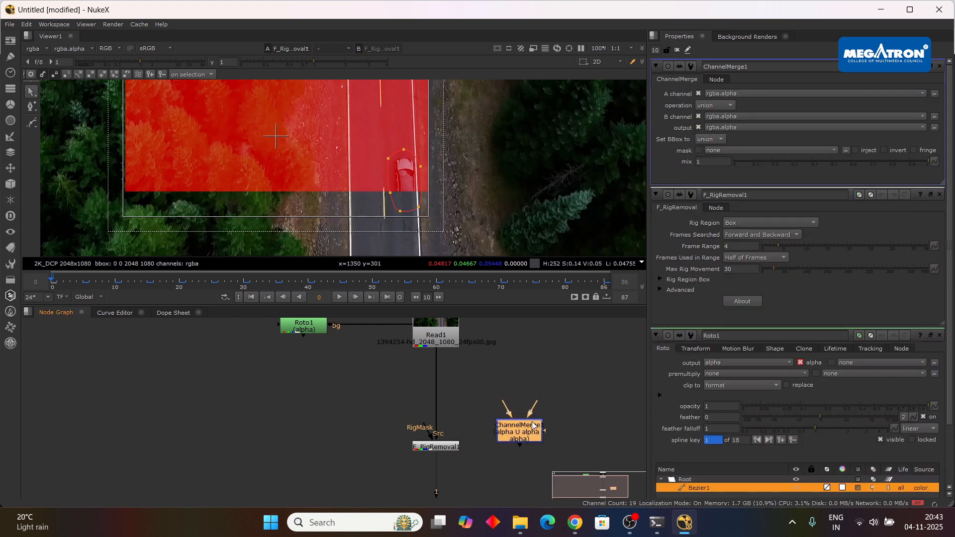
pyautogui.moveTo(518, 428); pyautogui.dragTo(444, 404)
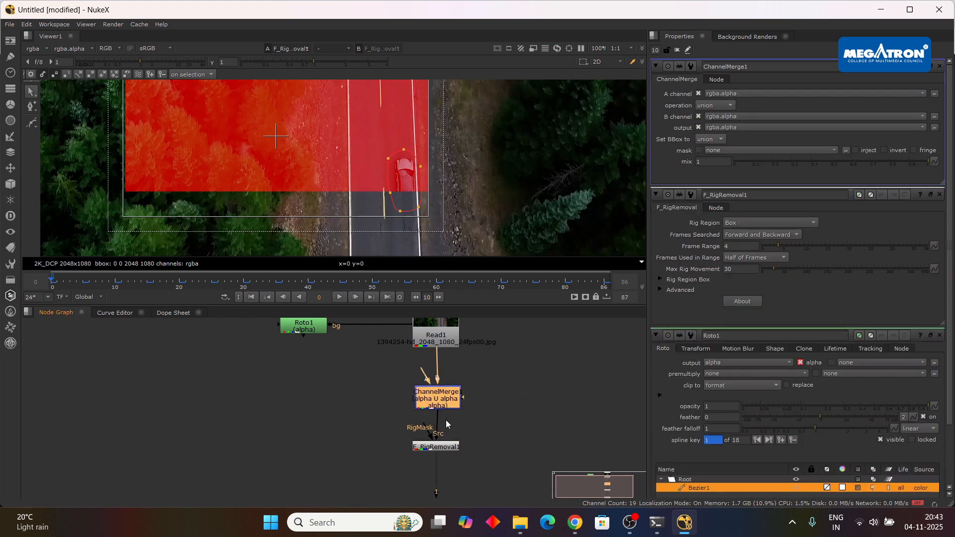
pyautogui.press('Delete')
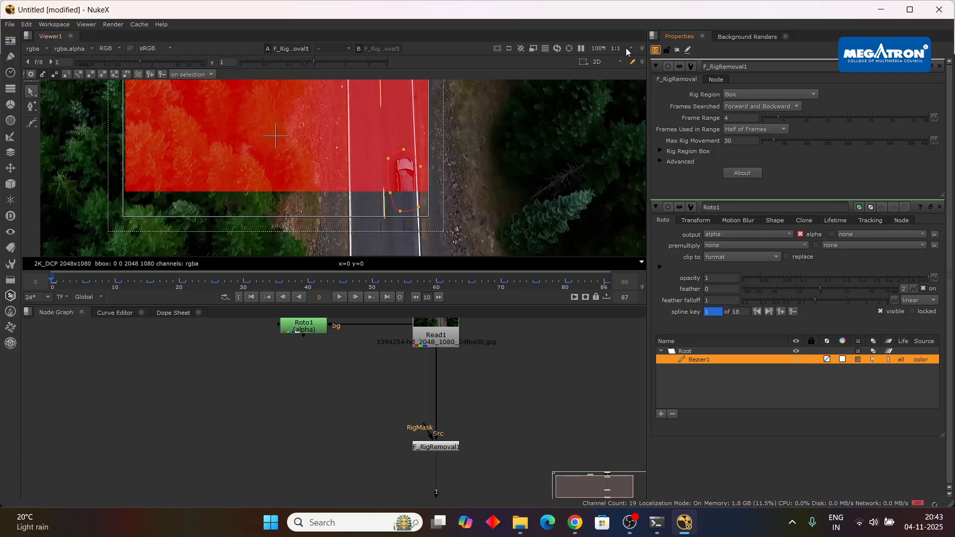
# Insert a Copy node between Read1 and F_RigRemoval1, and connect its A input to Roto1.
pyautogui.press('Return')
pyautogui.press('Tab')
pyautogui.write('cop')
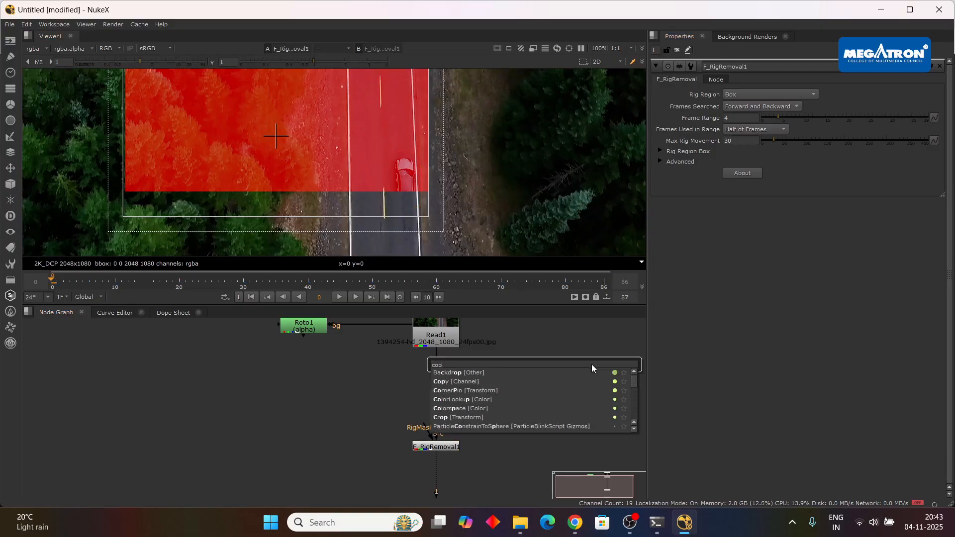
pyautogui.click(497, 382)
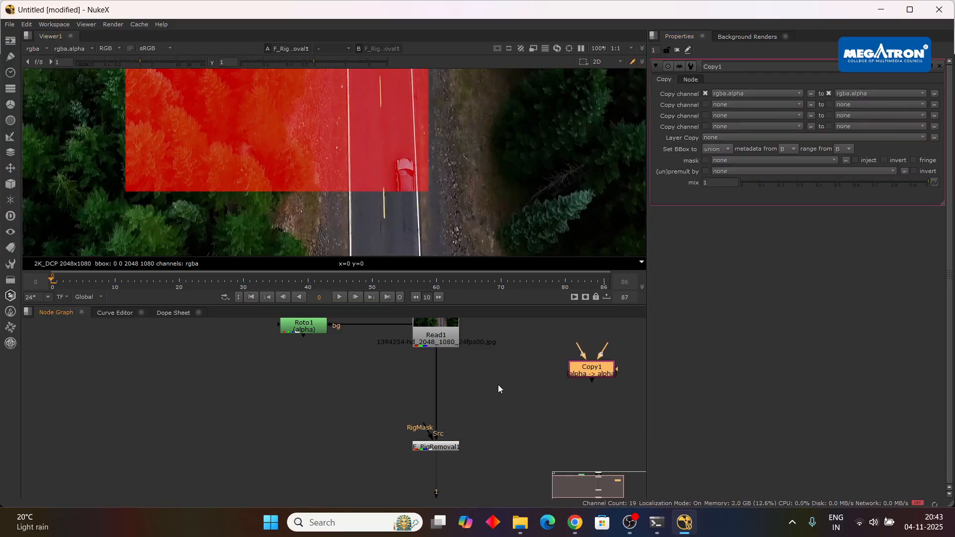
pyautogui.moveTo(602, 373); pyautogui.dragTo(434, 400)
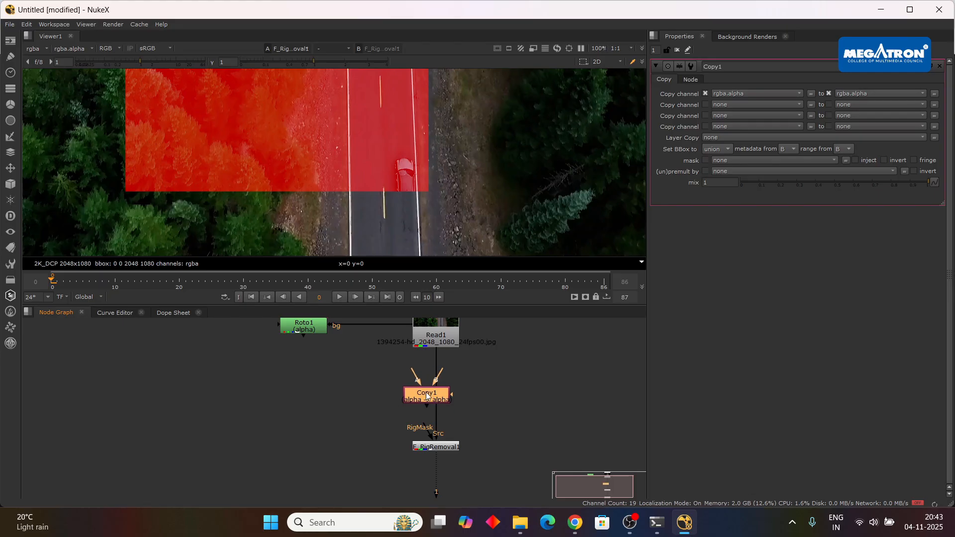
pyautogui.moveTo(440, 400); pyautogui.dragTo(305, 333)
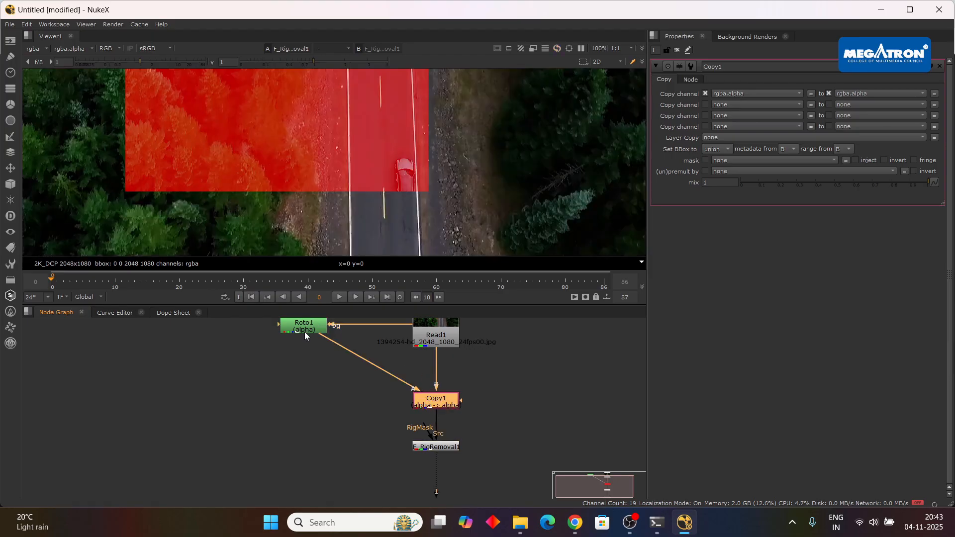
# Route the Roto1-to-Copy1 connection through a corner dot, and set F_RigRemoval1's Rig Region to RigMask Alpha.
pyautogui.moveTo(375, 362); pyautogui.dragTo(303, 400)
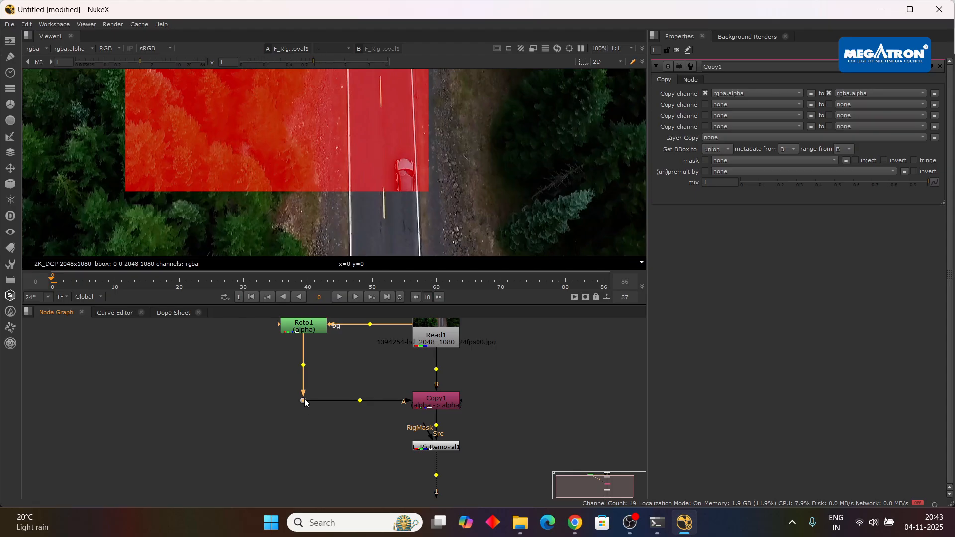
pyautogui.click(449, 449)
pyautogui.doubleClick(448, 452)
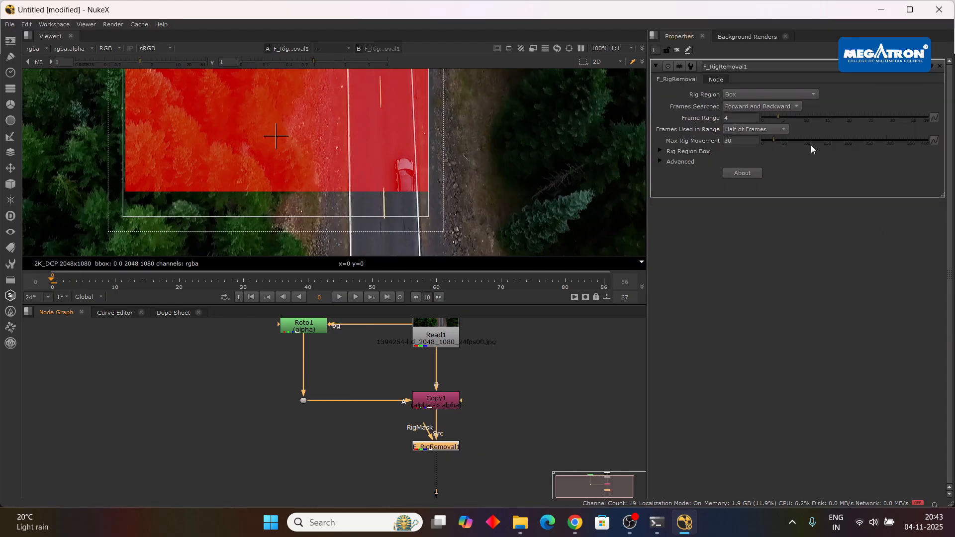
pyautogui.click(751, 91)
pyautogui.click(760, 147)
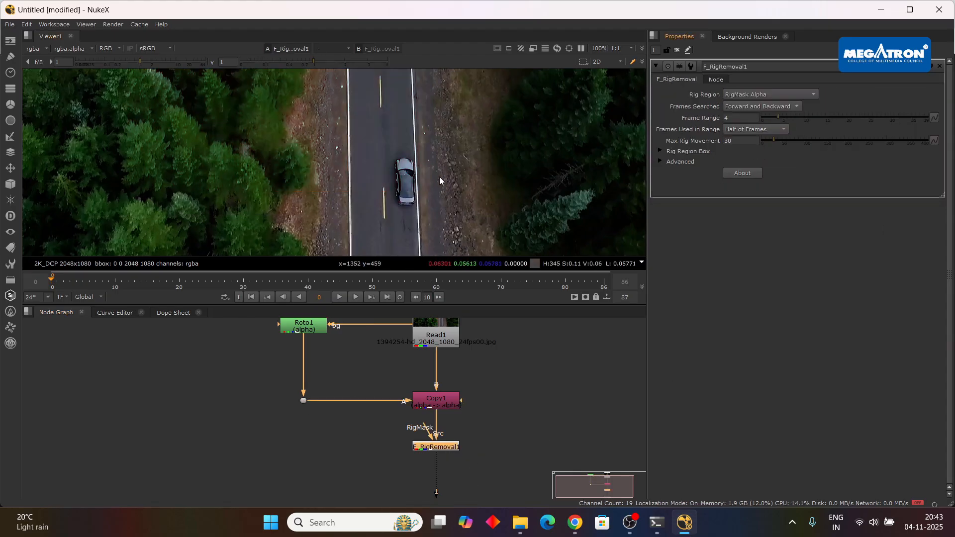
# Expand F_RigRemoval1's Rig Region Box and Advanced settings, and connect its RigMask input to the Roto1 branch through a second corner dot.
pyautogui.scroll(-3, 441, 180)
pyautogui.scroll(2, 432, 213)
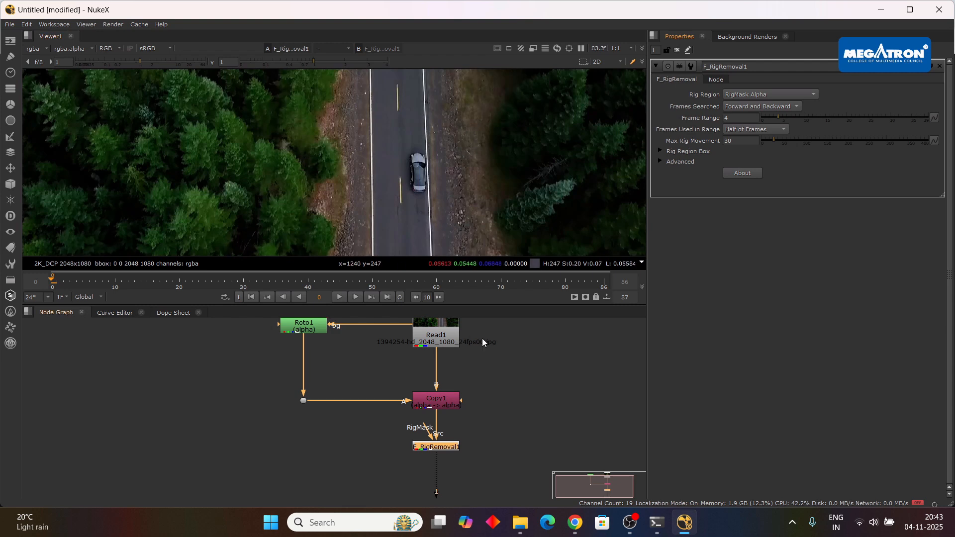
pyautogui.click(661, 151)
pyautogui.click(660, 183)
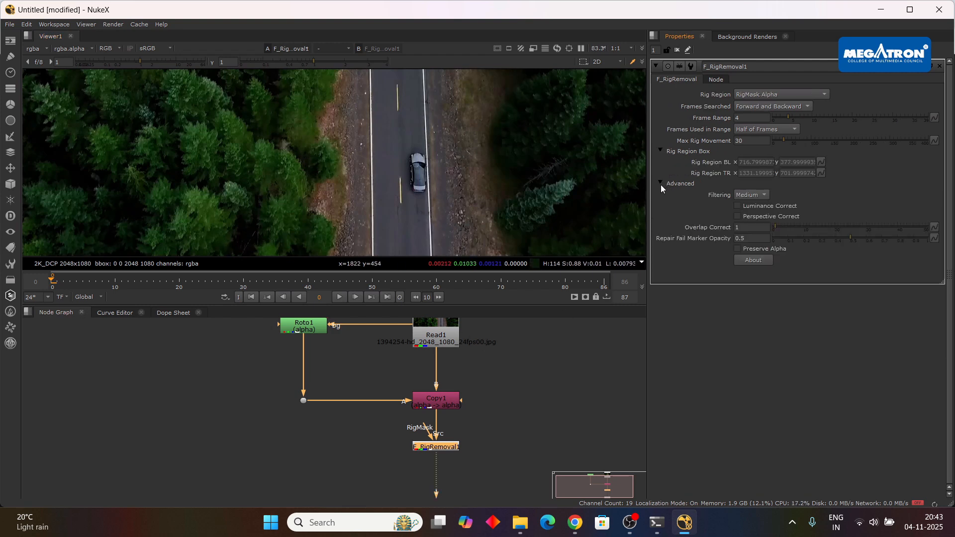
pyautogui.scroll(-2, 347, 196)
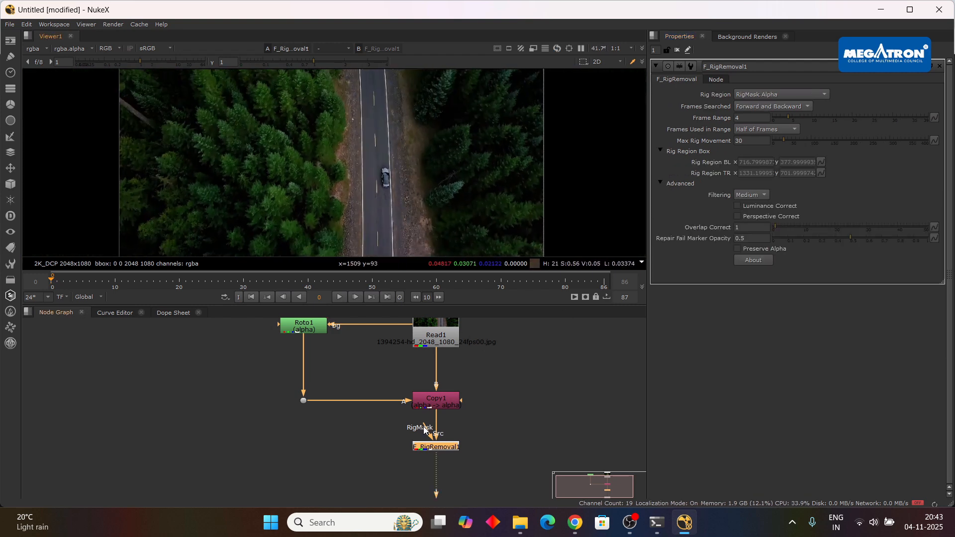
pyautogui.moveTo(424, 429); pyautogui.dragTo(304, 407)
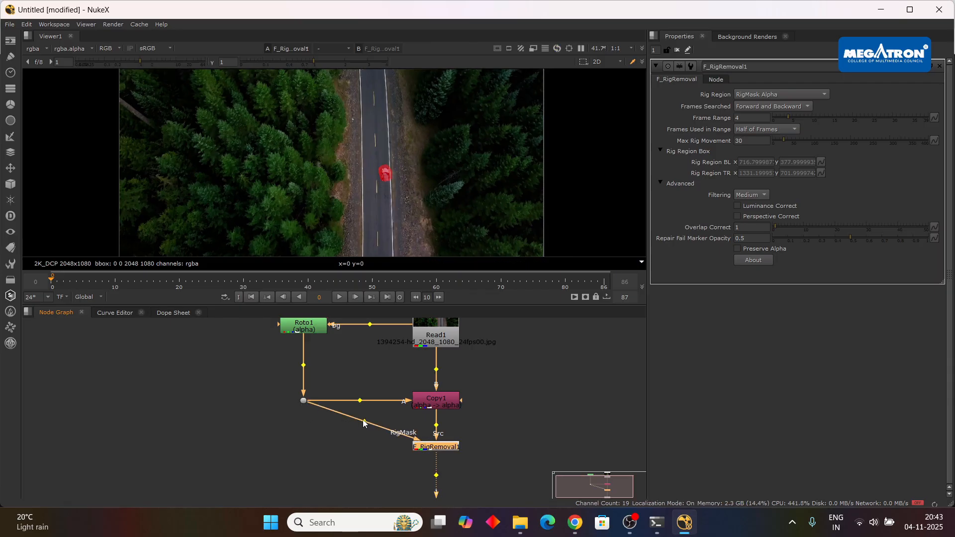
pyautogui.moveTo(363, 419); pyautogui.dragTo(302, 449)
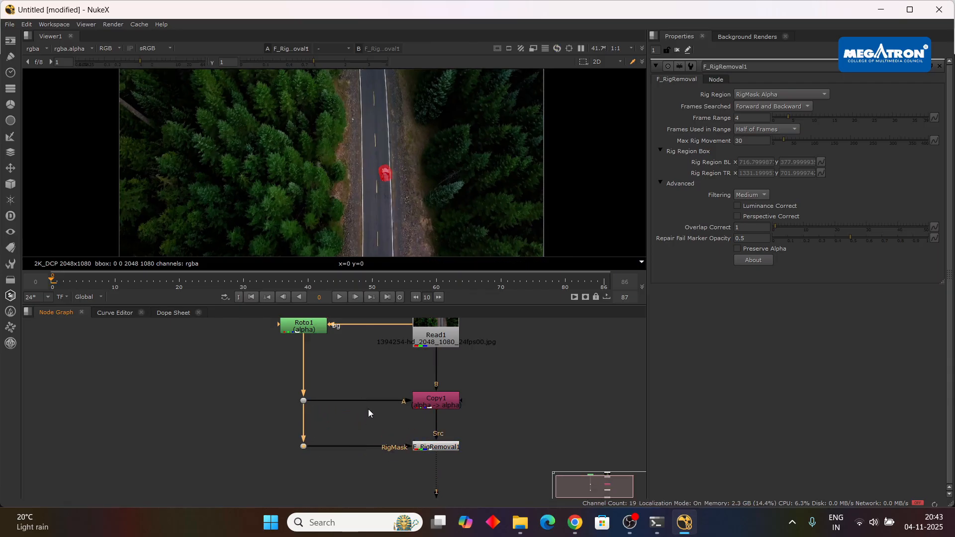
pyautogui.moveTo(285, 388); pyautogui.dragTo(491, 471)
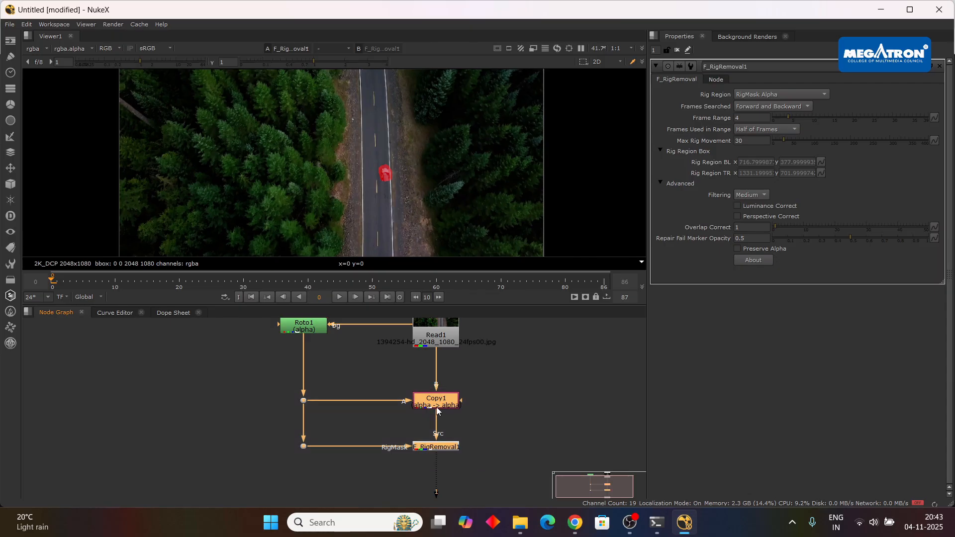
pyautogui.moveTo(437, 407); pyautogui.dragTo(437, 411)
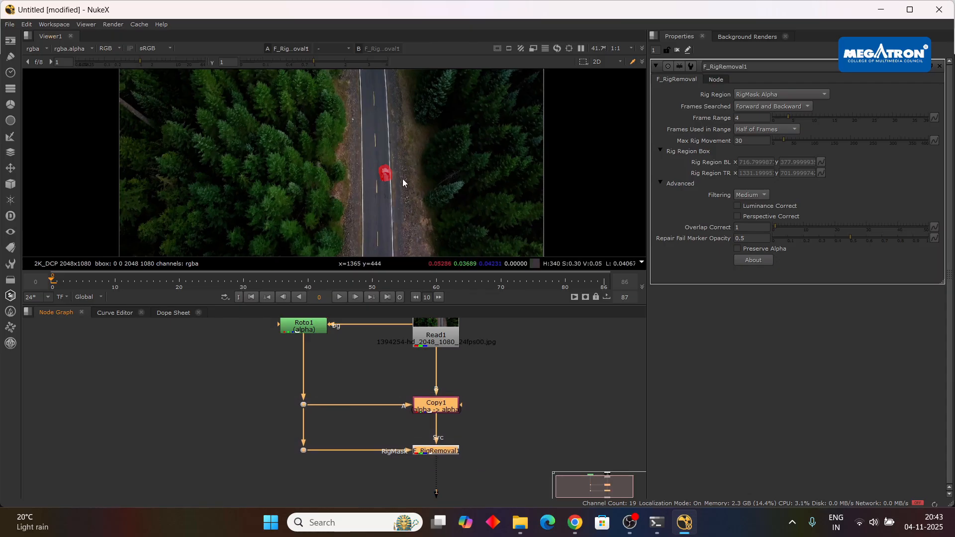
# Set F_RigRemoval1's Frame Range to 5.
pyautogui.scroll(-1, 488, 351)
pyautogui.moveTo(502, 371); pyautogui.dragTo(497, 356)
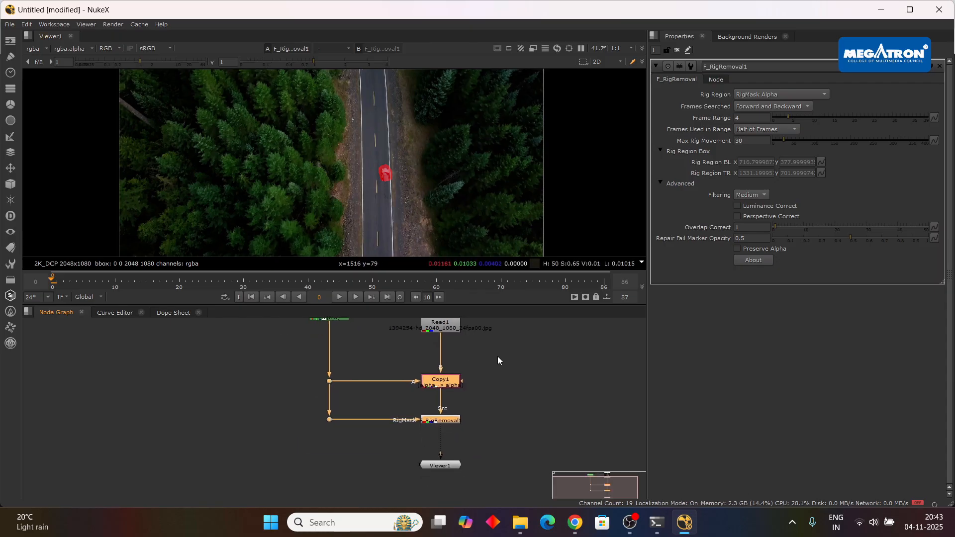
pyautogui.click(490, 412)
pyautogui.scroll(2, 468, 405)
pyautogui.scroll(2, 445, 391)
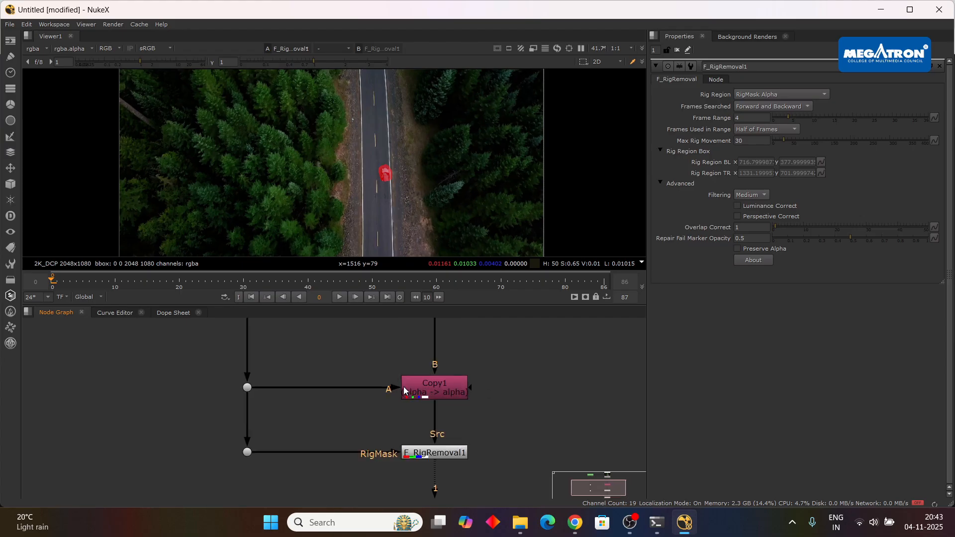
pyautogui.scroll(-2, 507, 378)
pyautogui.press('f')
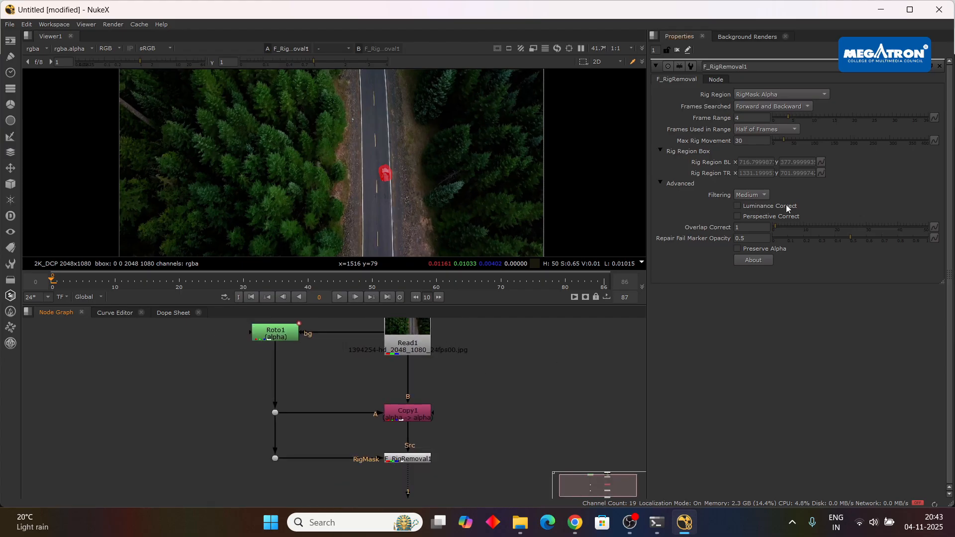
pyautogui.click(784, 104)
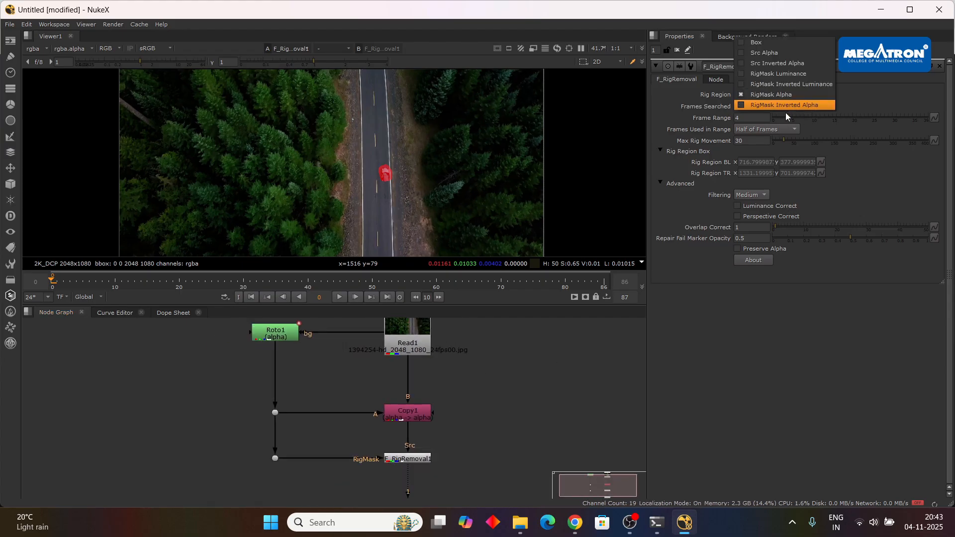
pyautogui.click(778, 111)
pyautogui.moveTo(787, 116); pyautogui.dragTo(795, 116)
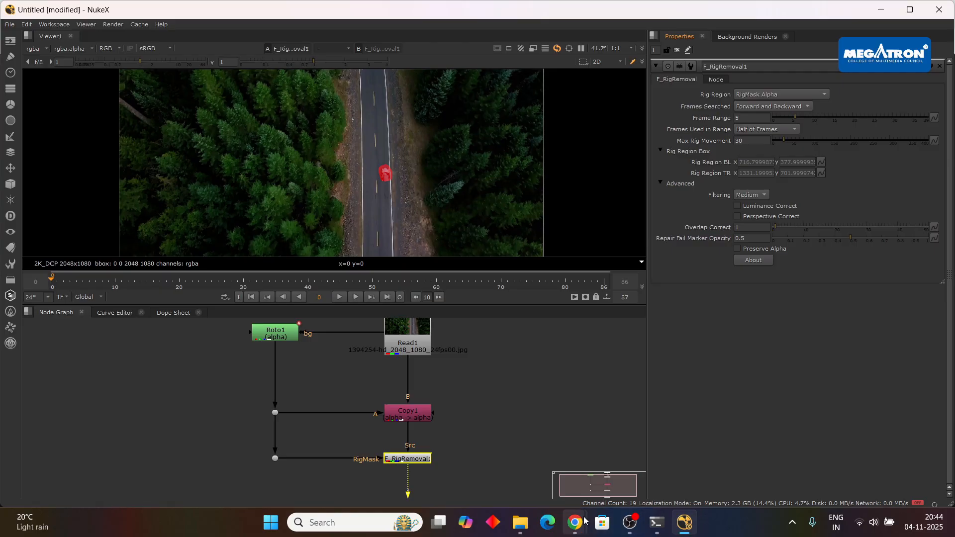
pyautogui.moveTo(575, 522)
pyautogui.moveTo(549, 480)
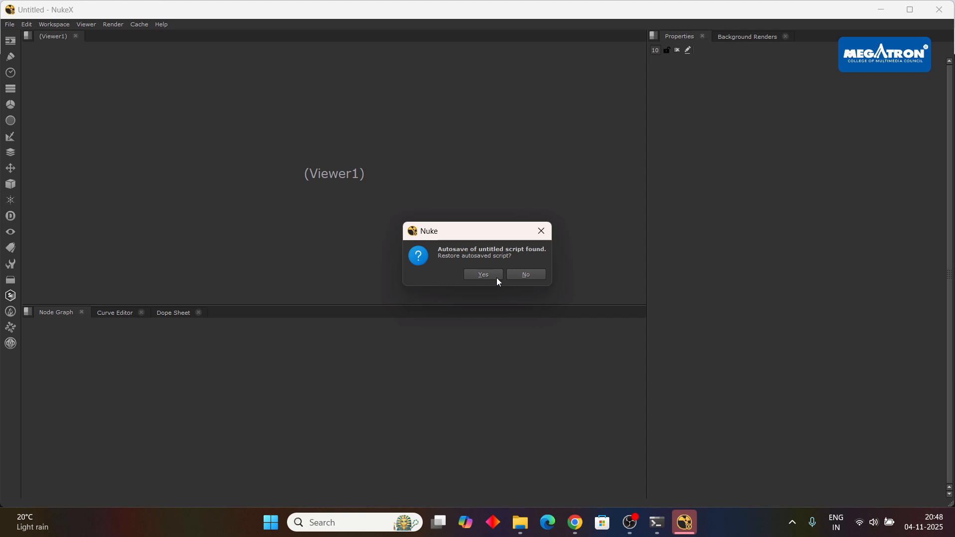
pyautogui.click(496, 278)
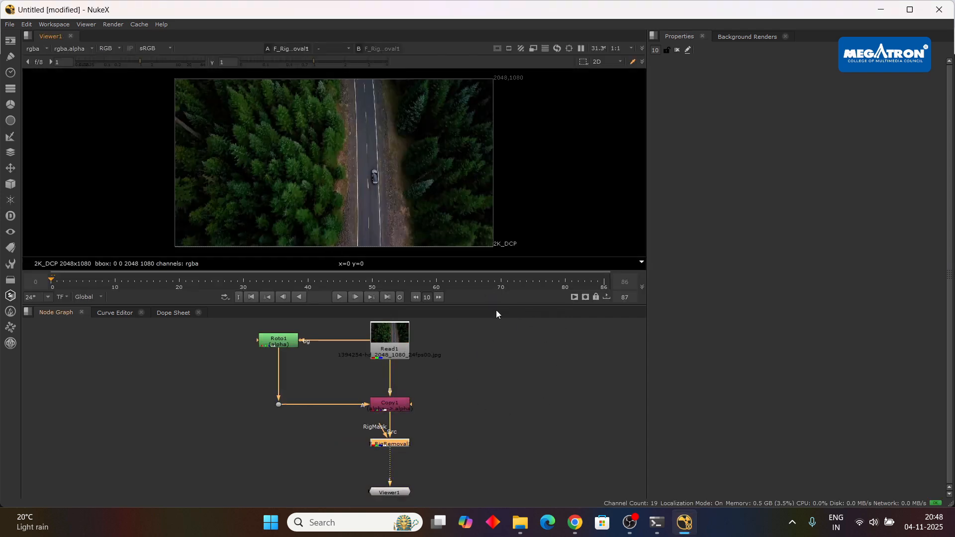
# Open F_RigRemoval1's settings and set its Rig Region to Src Alpha.
pyautogui.doubleClick(395, 444)
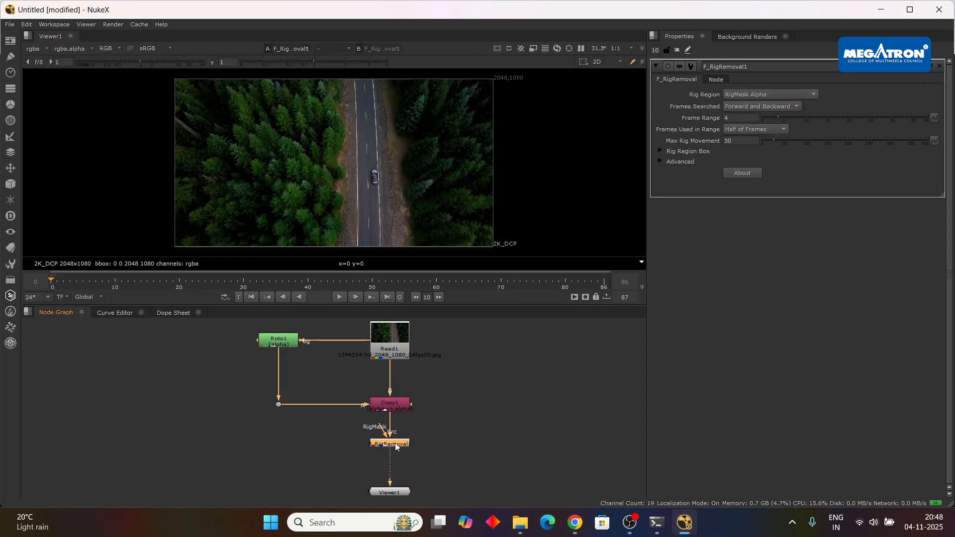
pyautogui.click(771, 95)
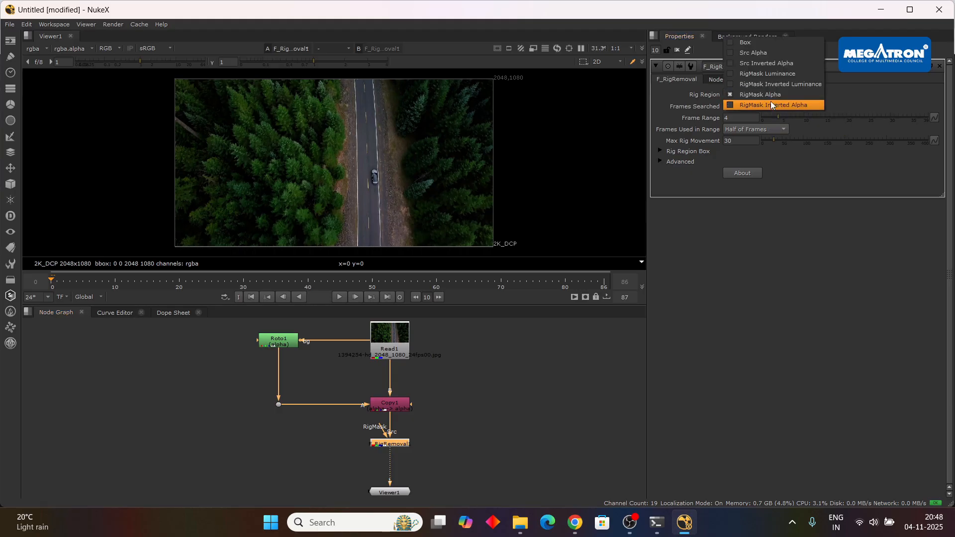
pyautogui.click(763, 53)
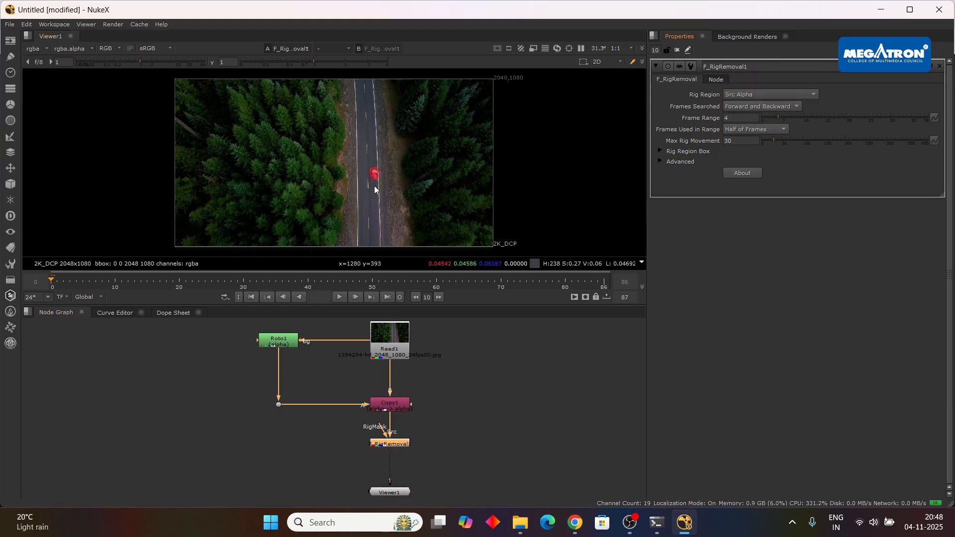
pyautogui.scroll(3, 374, 186)
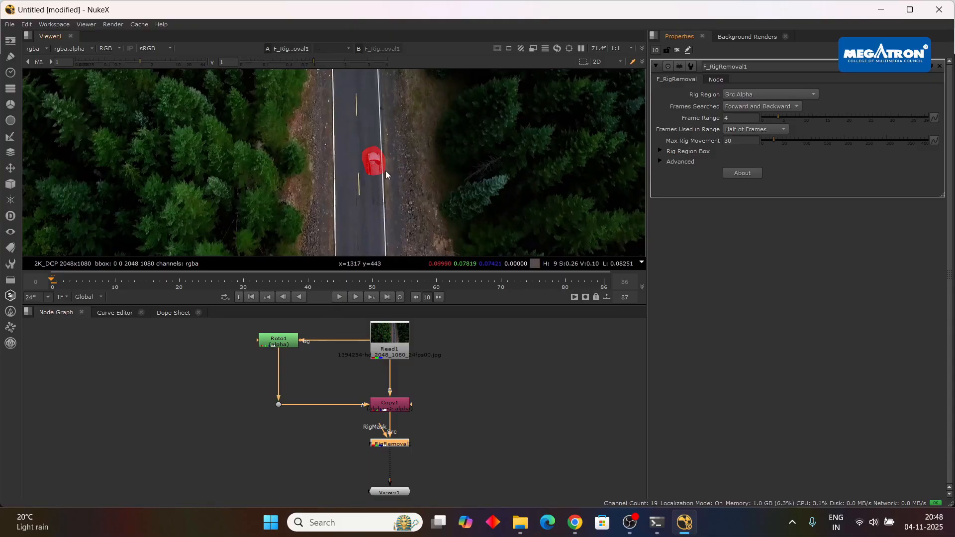
pyautogui.scroll(2, 443, 396)
# Limit the number of simultaneously open node property panels to 1, and reopen F_RigRemoval1's settings.
pyautogui.click(395, 404)
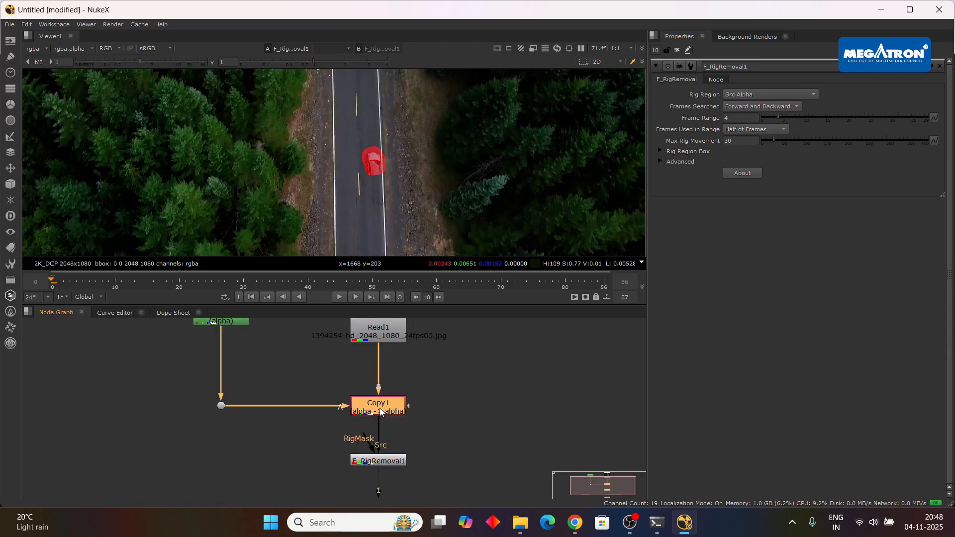
pyautogui.scroll(1, 473, 381)
pyautogui.doubleClick(259, 351)
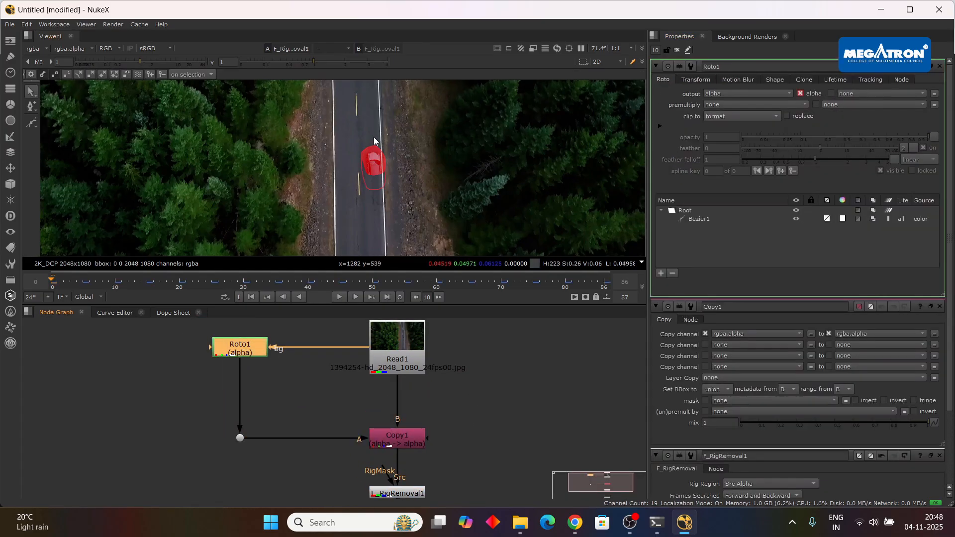
pyautogui.moveTo(659, 50); pyautogui.dragTo(625, 52)
pyautogui.write('1')
pyautogui.press('Return')
pyautogui.click(600, 388)
pyautogui.moveTo(476, 439); pyautogui.dragTo(472, 380)
pyautogui.doubleClick(393, 435)
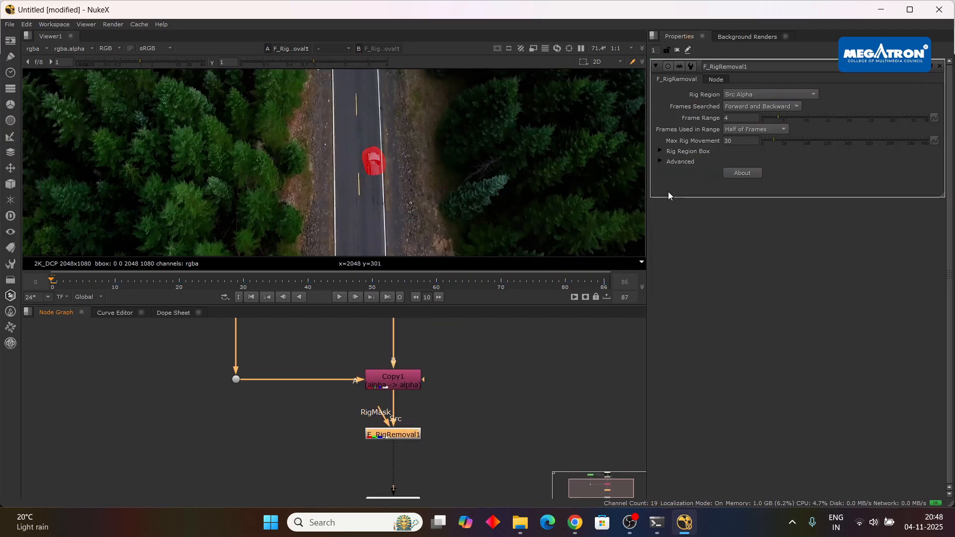
# Review F_RigRemoval1's Rig Region options and inputs, Roto1's output channel and Copy1's channel settings.
pyautogui.click(756, 94)
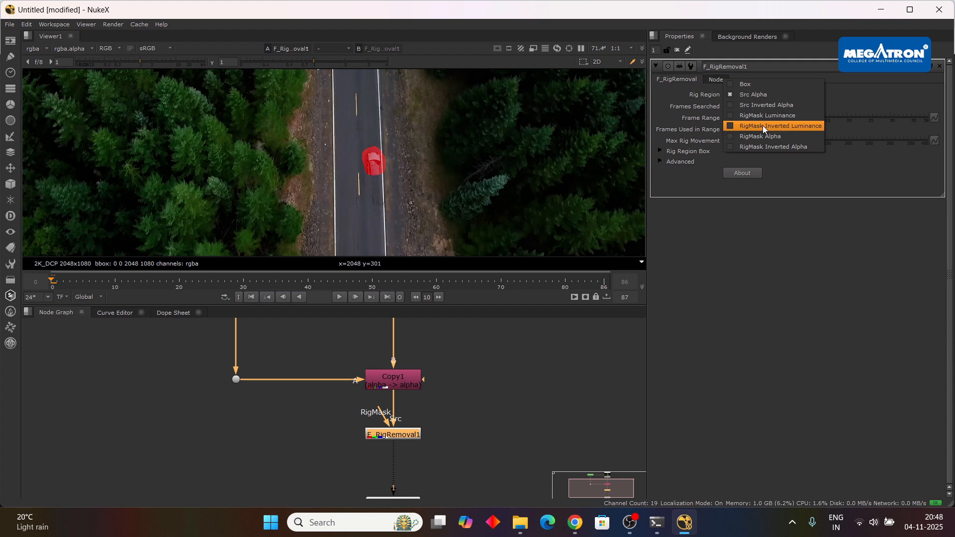
pyautogui.click(514, 419)
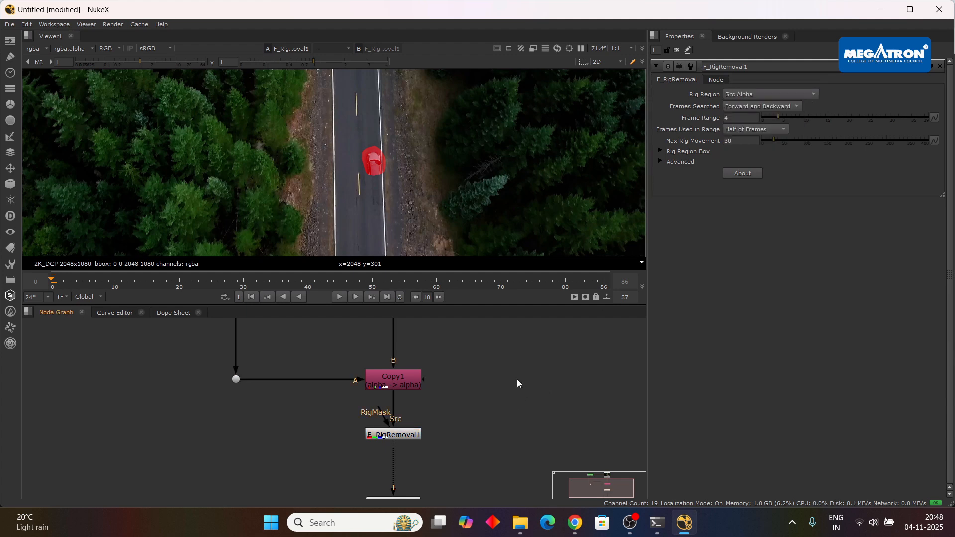
pyautogui.moveTo(374, 321); pyautogui.dragTo(408, 405)
pyautogui.doubleClick(280, 379)
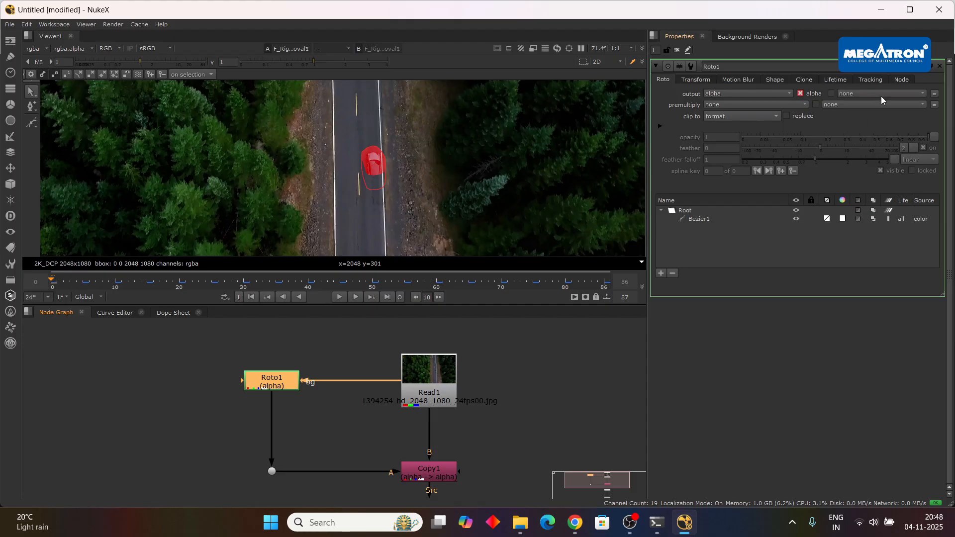
pyautogui.doubleClick(425, 472)
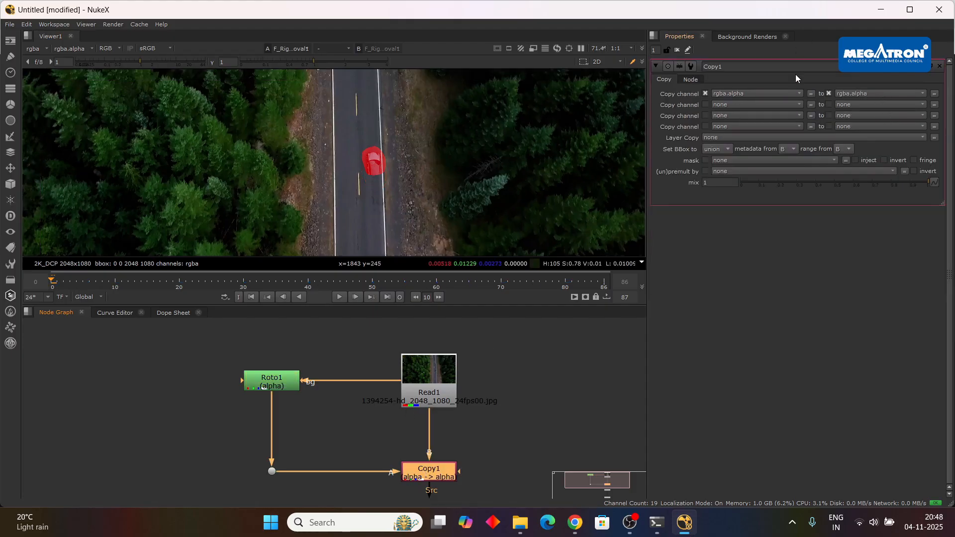
pyautogui.moveTo(501, 441); pyautogui.dragTo(532, 346)
pyautogui.doubleClick(452, 425)
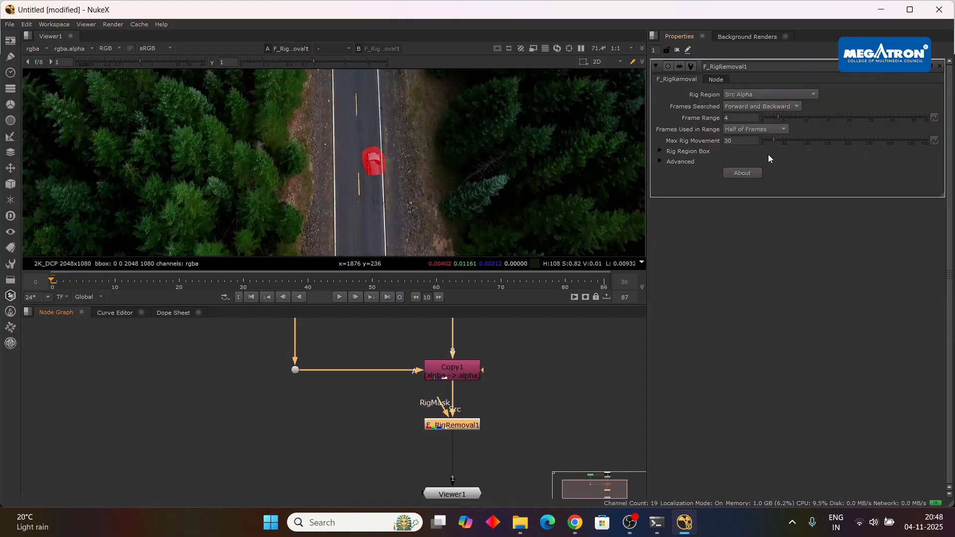
pyautogui.moveTo(440, 405); pyautogui.dragTo(366, 411)
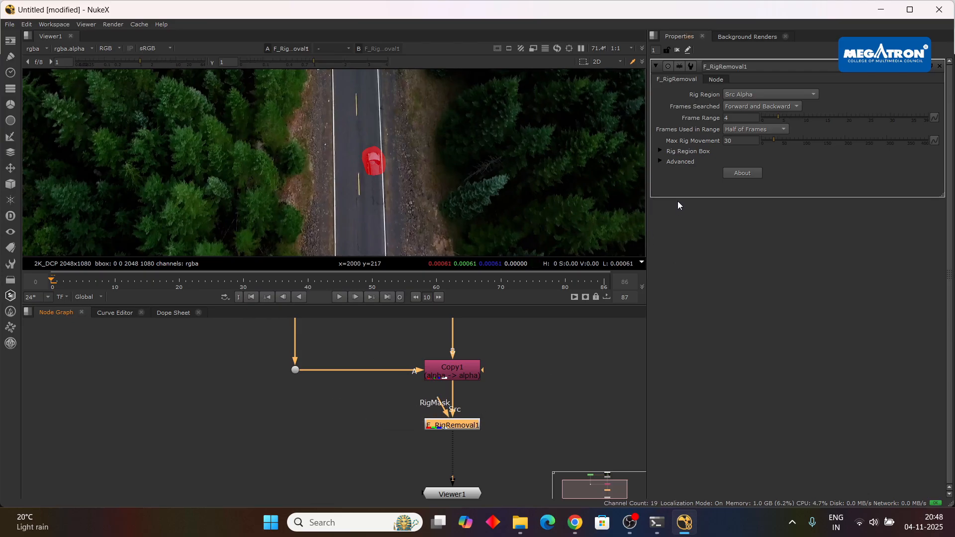
pyautogui.moveTo(532, 376); pyautogui.dragTo(541, 399)
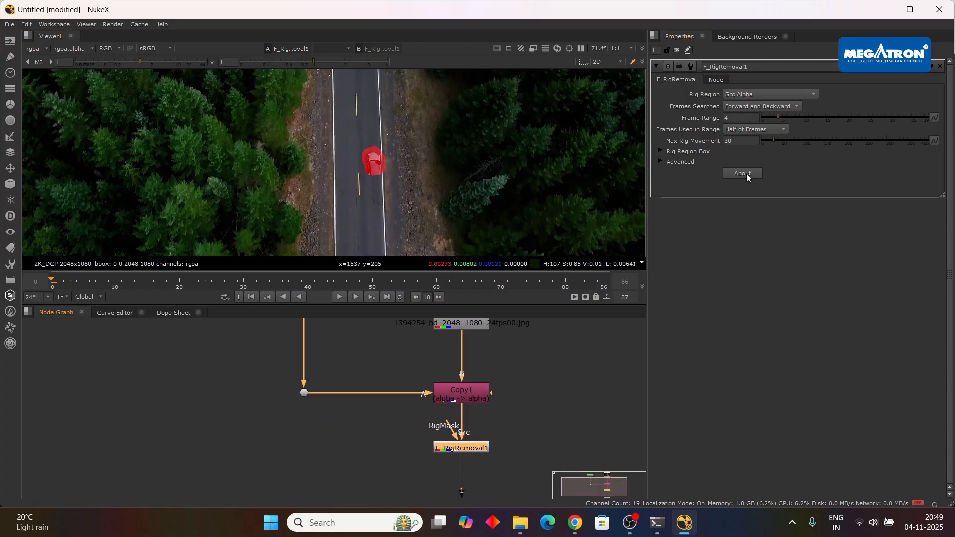
# Expand F_RigRemoval1's Advanced and Rig Region Box settings, and set Frame Range to 12 and Max Rig Movement to 50.
pyautogui.click(660, 161)
pyautogui.click(660, 151)
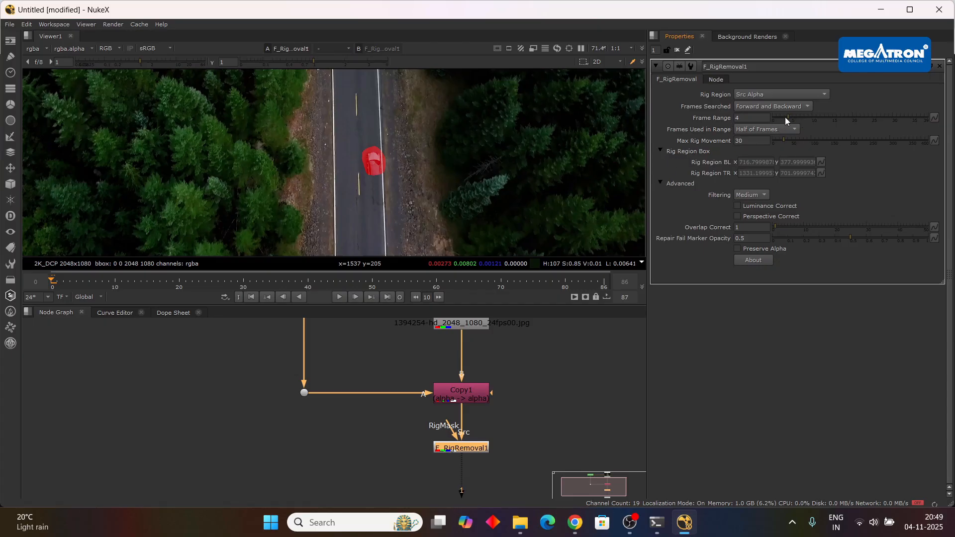
pyautogui.moveTo(786, 117); pyautogui.dragTo(821, 115)
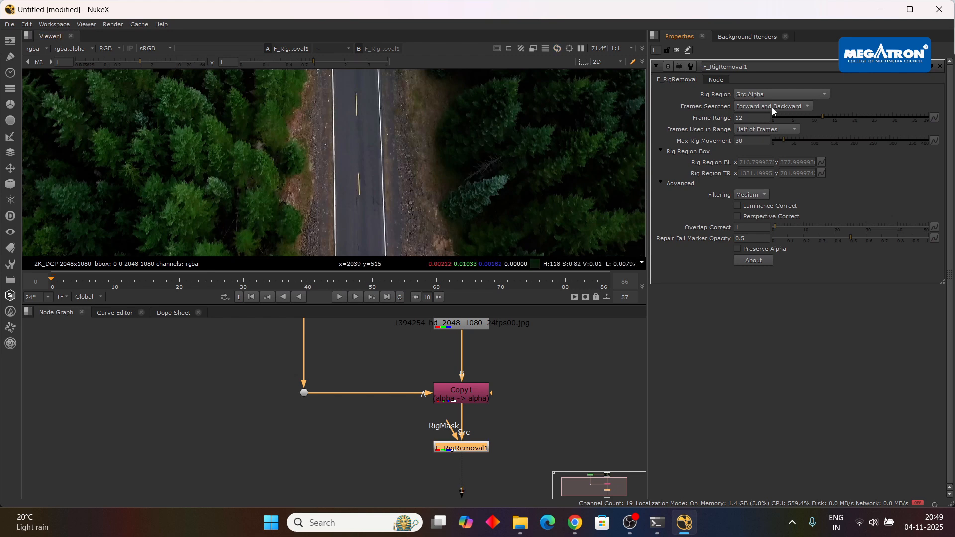
pyautogui.moveTo(822, 115); pyautogui.dragTo(823, 114)
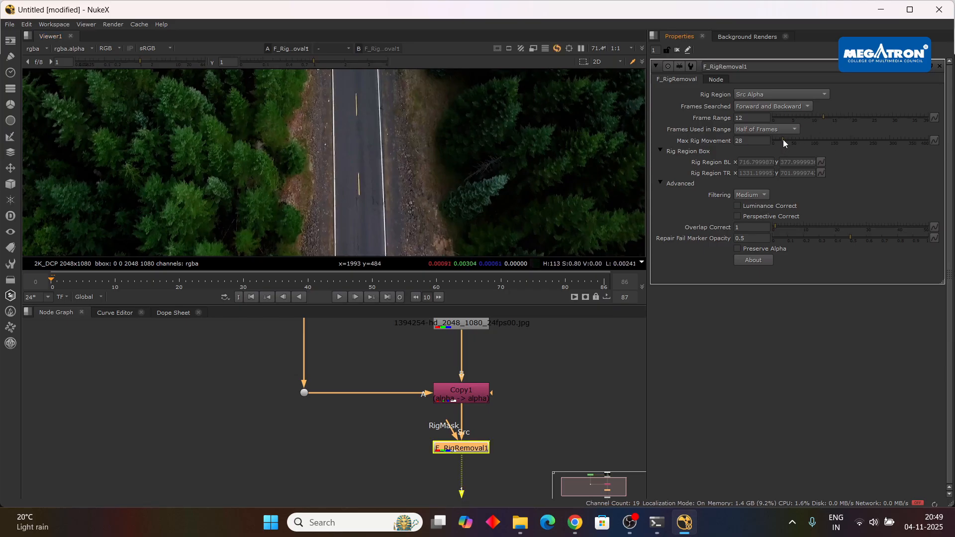
pyautogui.moveTo(783, 140); pyautogui.dragTo(791, 143)
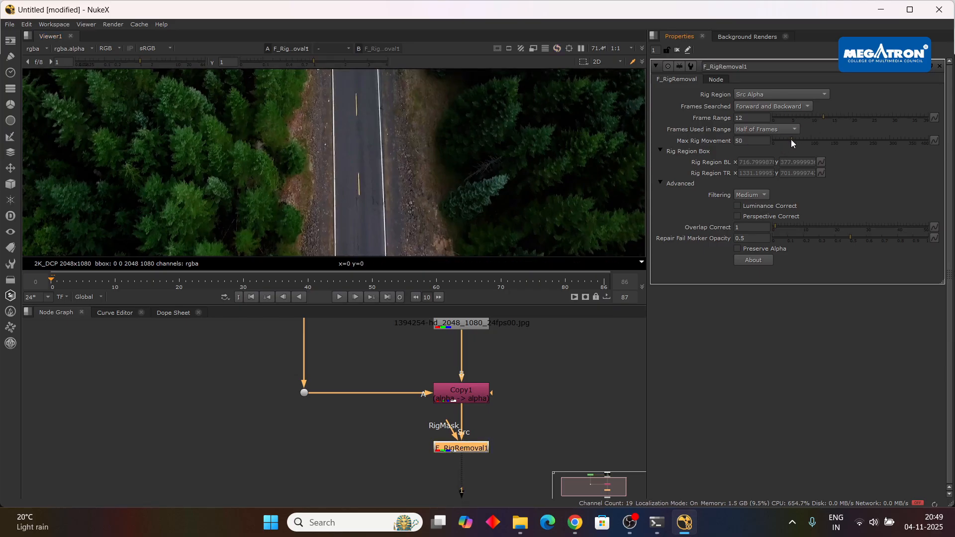
# Play the F_RigRemoval1 result from the first frame to frame 24 to check the car removal.
pyautogui.scroll(-1, 431, 168)
pyautogui.scroll(-1, 431, 170)
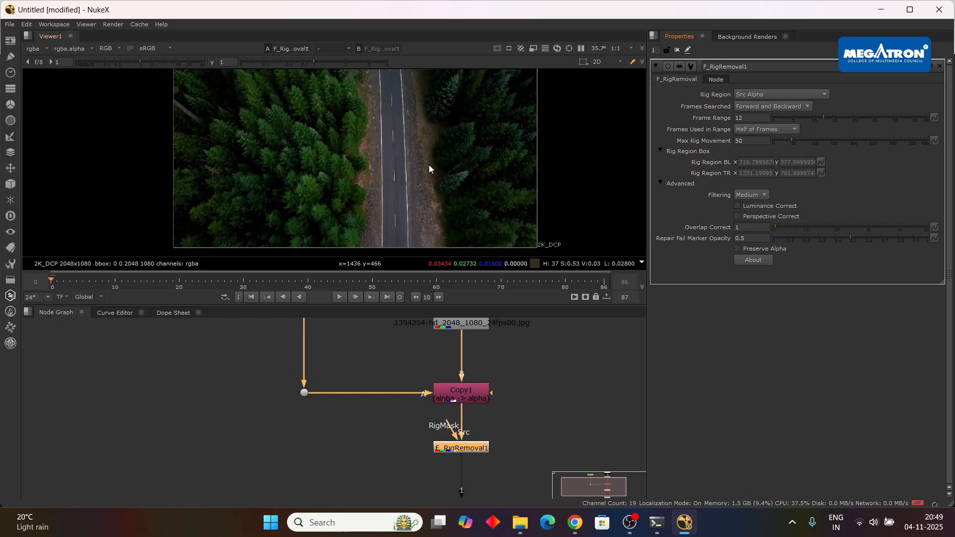
pyautogui.click(341, 297)
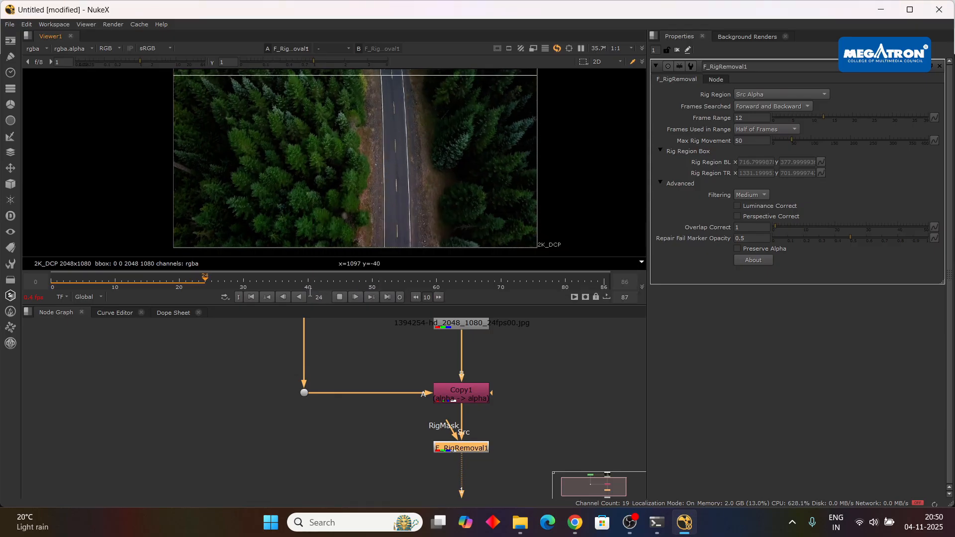
pyautogui.click(341, 298)
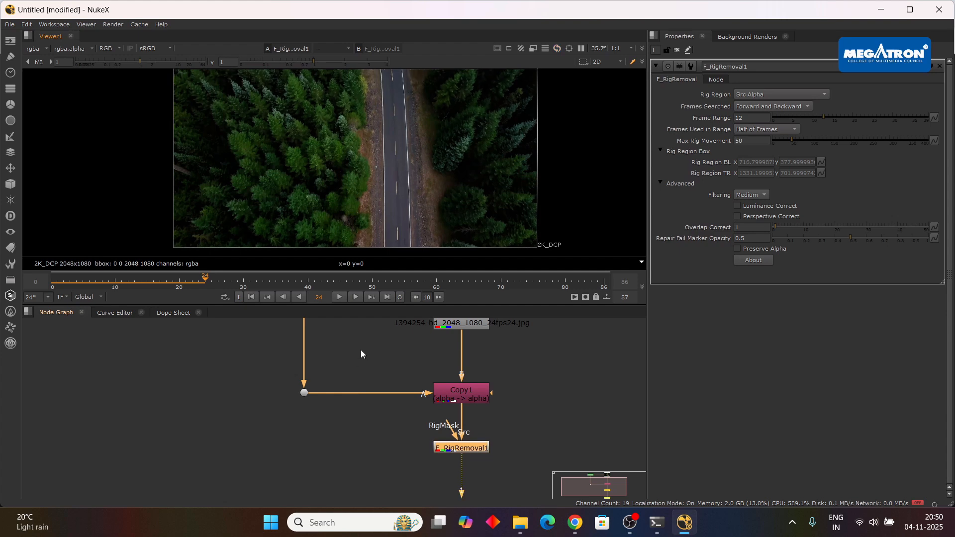
# Open Roto1 and try shifting the whole Bezier1 shape toward the road's centre line at frame 24, undoing the shift.
pyautogui.moveTo(361, 357); pyautogui.dragTo(376, 410)
pyautogui.doubleClick(322, 364)
pyautogui.scroll(5, 393, 211)
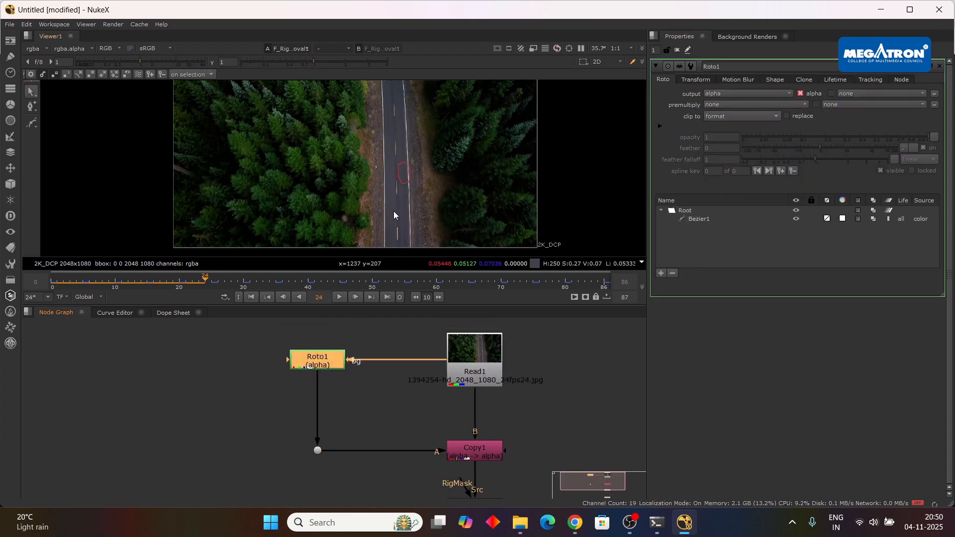
pyautogui.scroll(4, 413, 198)
pyautogui.scroll(-3, 399, 156)
pyautogui.moveTo(416, 124); pyautogui.dragTo(423, 222)
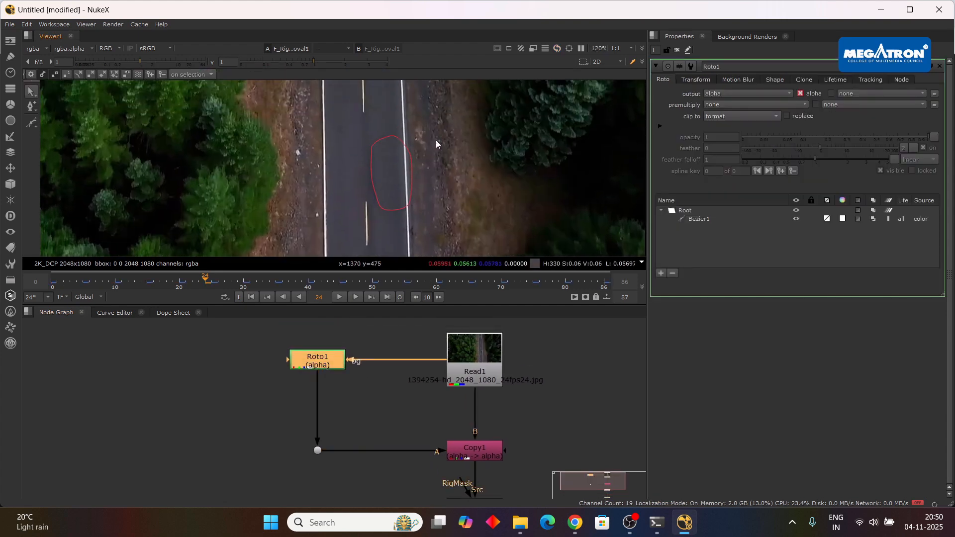
pyautogui.moveTo(446, 111); pyautogui.dragTo(334, 231)
pyautogui.moveTo(386, 182); pyautogui.dragTo(366, 177)
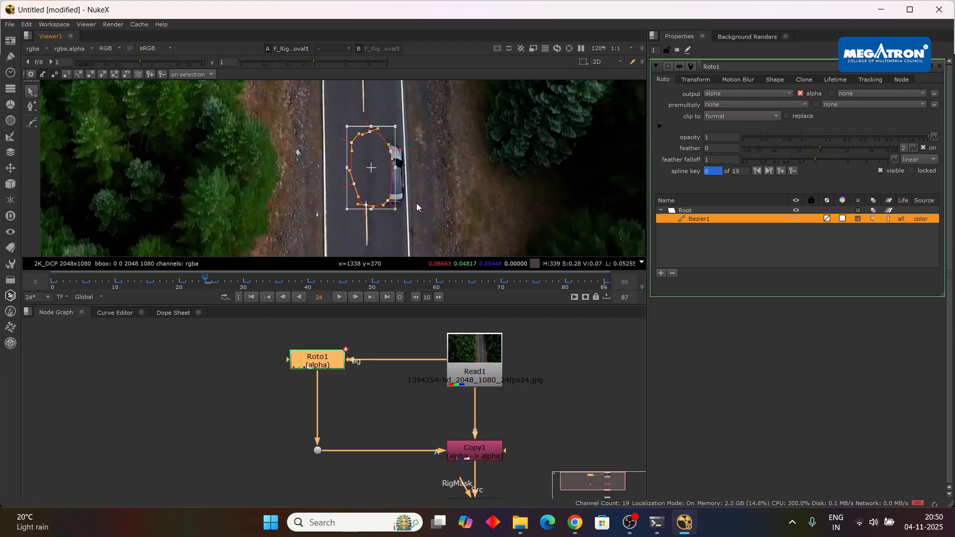
pyautogui.hotkey('ctrl', 'z')
pyautogui.click(383, 408)
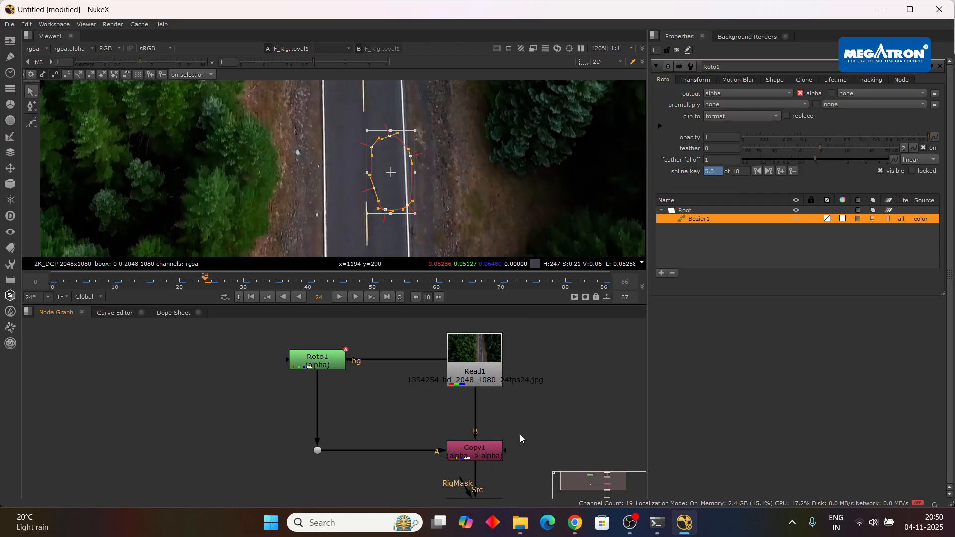
# Set F_RigRemoval1's Frame Range to 15 and Max Rig Movement to 76, and enable Luminance Correct and Perspective Correct.
pyautogui.moveTo(525, 415); pyautogui.dragTo(519, 358)
pyautogui.doubleClick(472, 446)
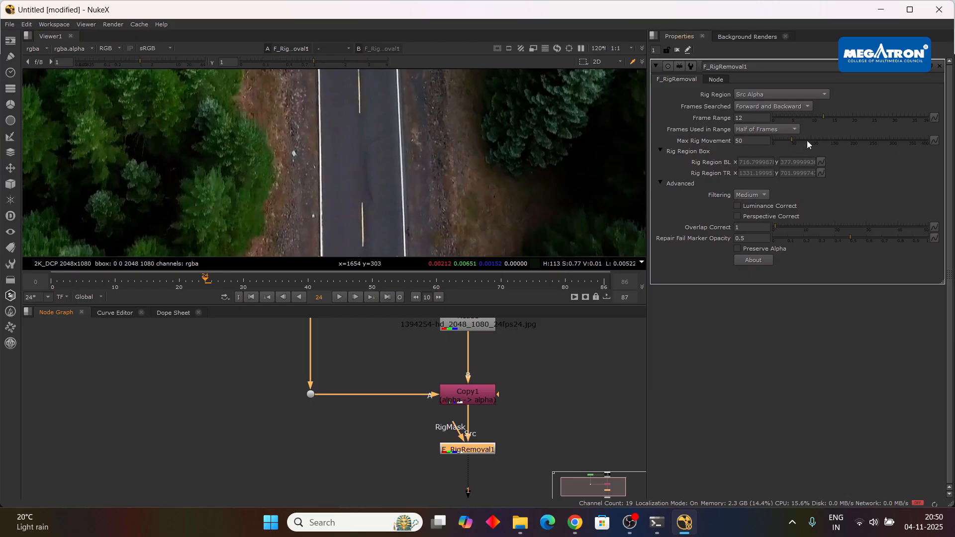
pyautogui.moveTo(823, 117); pyautogui.dragTo(801, 142)
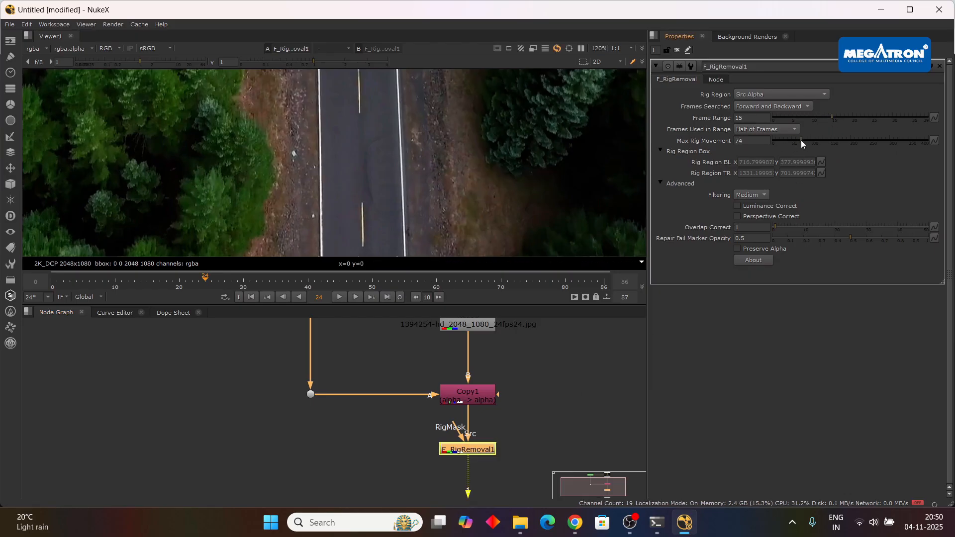
pyautogui.click(738, 217)
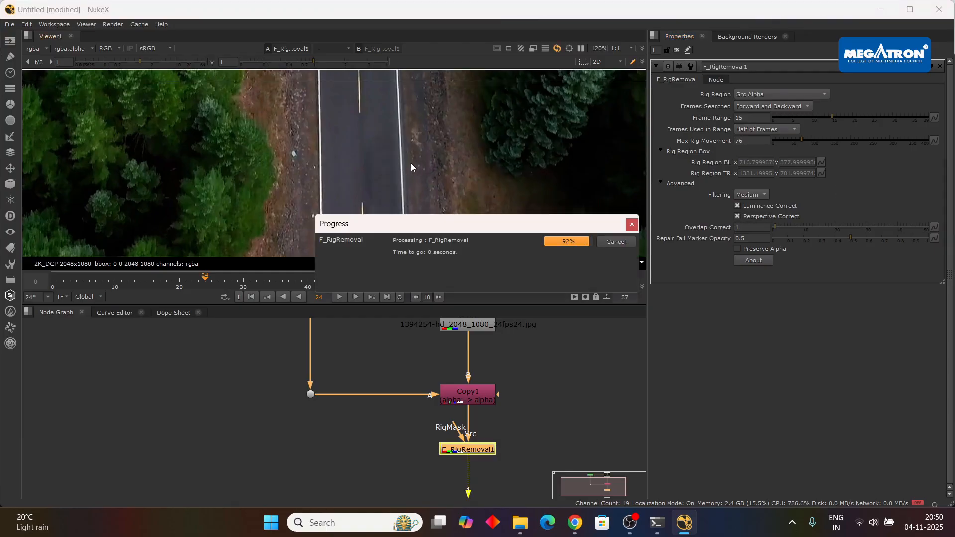
pyautogui.scroll(-3, 410, 164)
pyautogui.scroll(4, 397, 169)
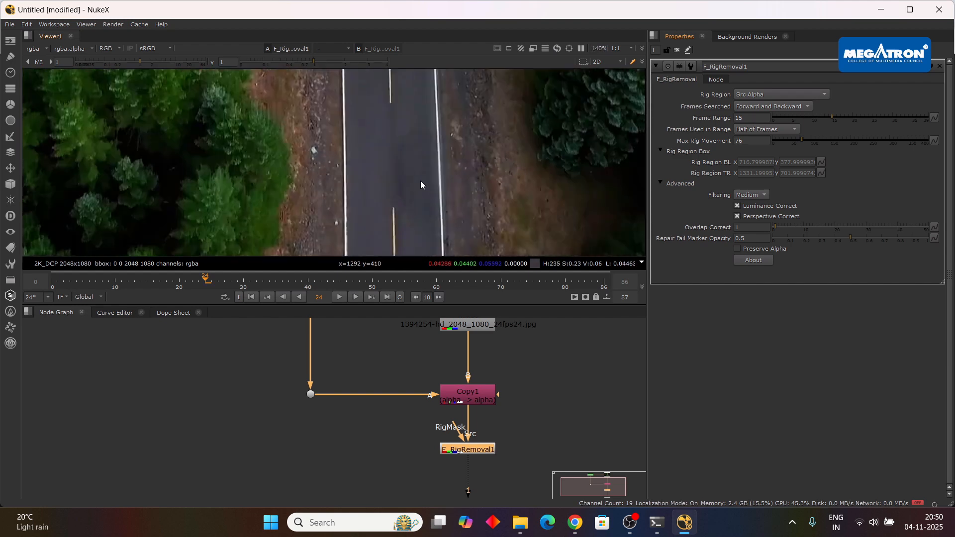
pyautogui.scroll(-1, 421, 184)
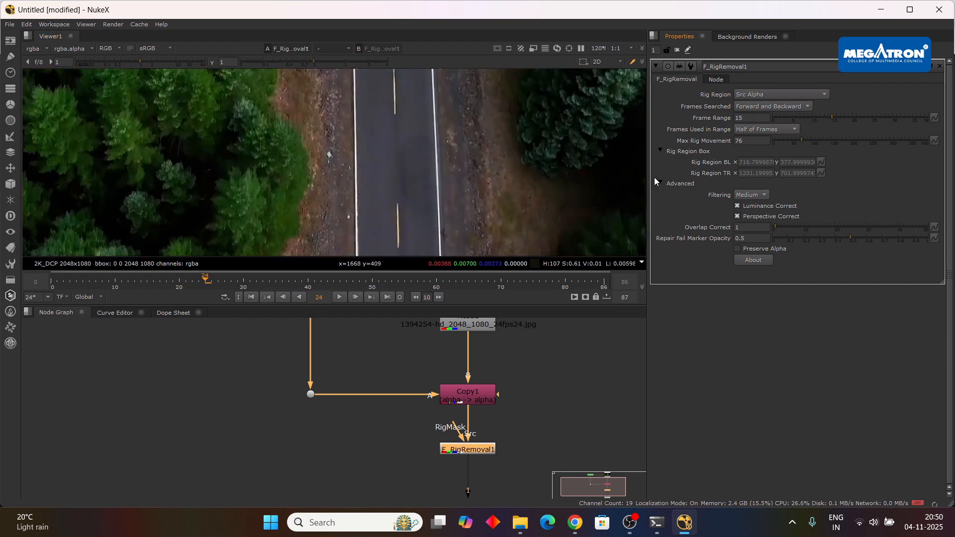
# Keep F_RigRemoval1's Frames Used in Range at Half of Frames and set Max Rig Movement to 64.
pyautogui.click(789, 128)
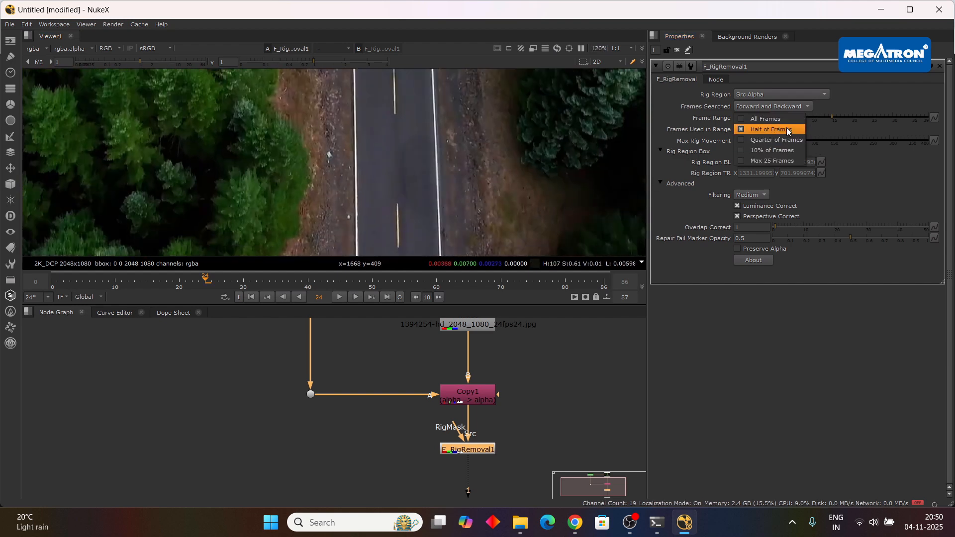
pyautogui.click(787, 127)
pyautogui.moveTo(802, 139); pyautogui.dragTo(805, 139)
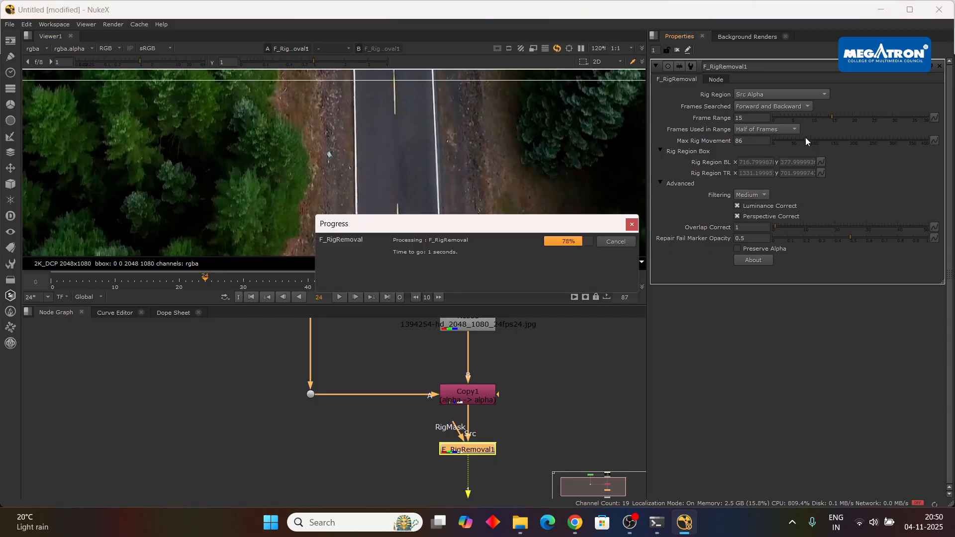
pyautogui.moveTo(806, 137); pyautogui.dragTo(798, 138)
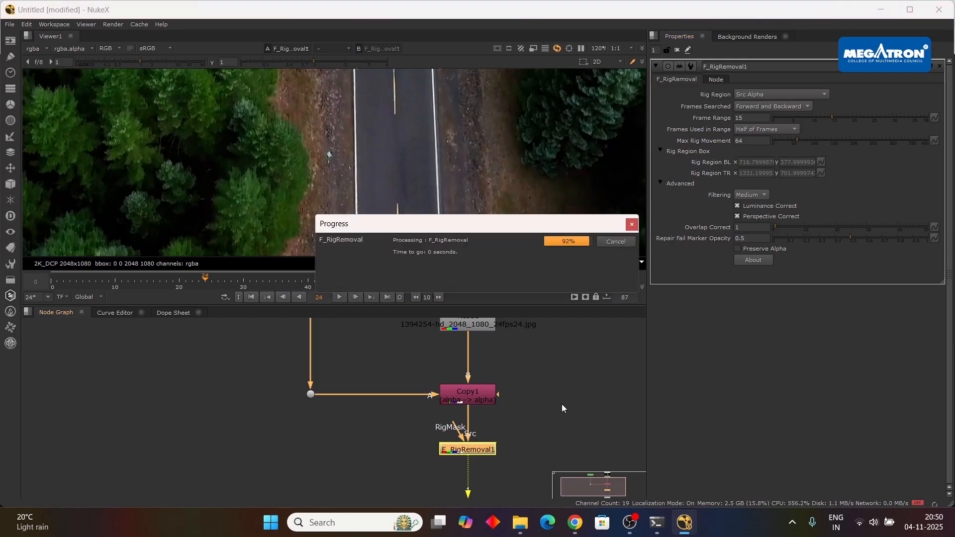
# Add an EdgeBlur node and insert it on the connection from Roto1's dot to Copy1's A input.
pyautogui.scroll(-2, 529, 393)
pyautogui.scroll(2, 543, 388)
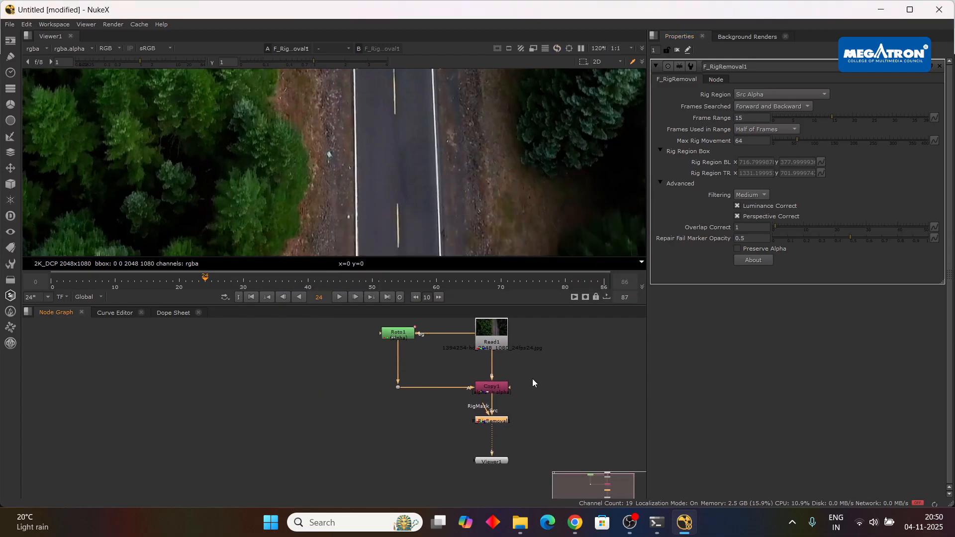
pyautogui.click(305, 448)
pyautogui.press('Tab')
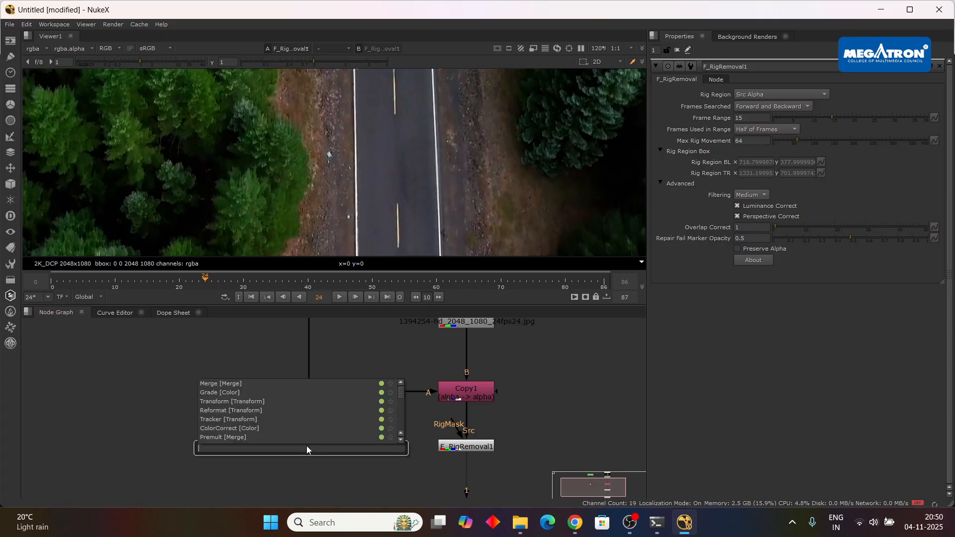
pyautogui.press('Escape')
pyautogui.press('Tab')
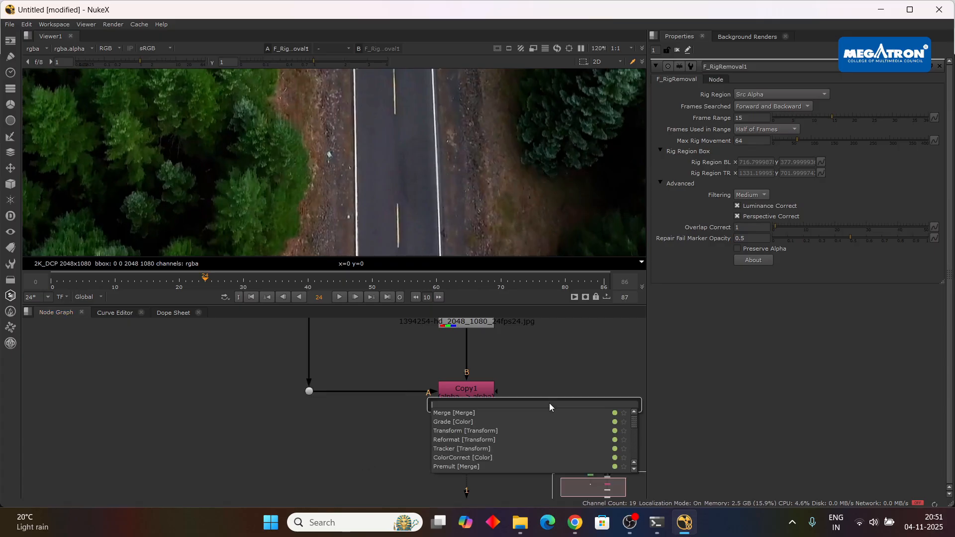
pyautogui.write('ede')
pyautogui.click(482, 422)
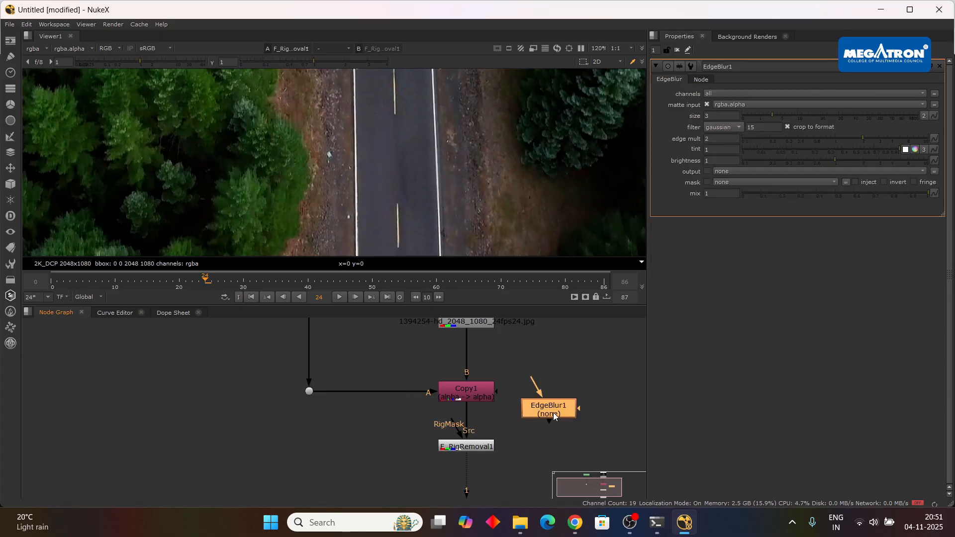
pyautogui.click(384, 389)
pyautogui.moveTo(391, 393); pyautogui.dragTo(387, 396)
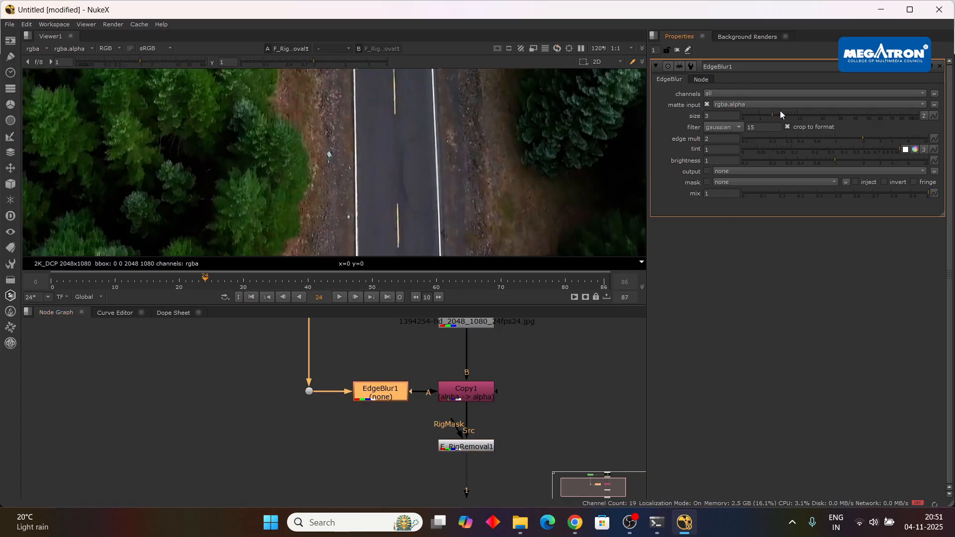
# Set EdgeBlur1's size to 0 and delete the node.
pyautogui.moveTo(772, 116); pyautogui.dragTo(720, 115)
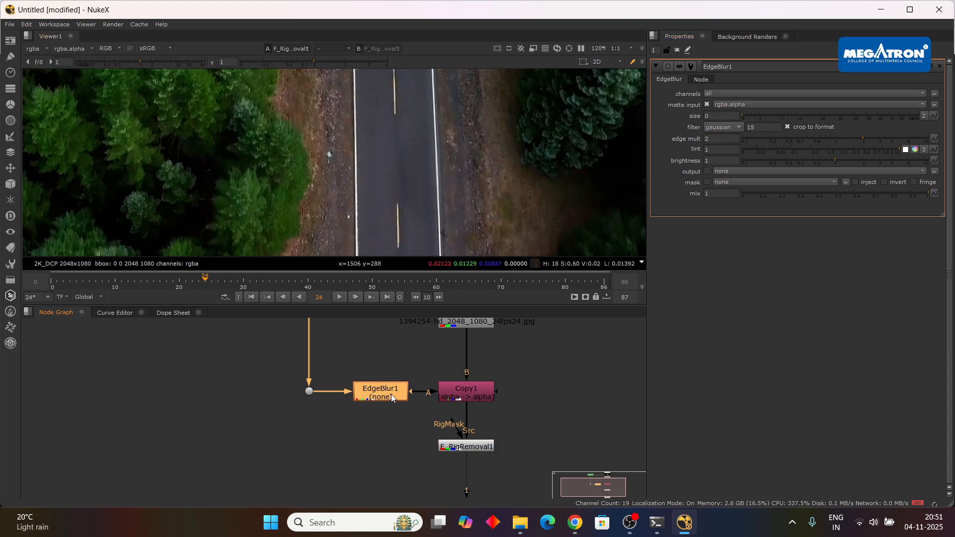
pyautogui.press('Delete')
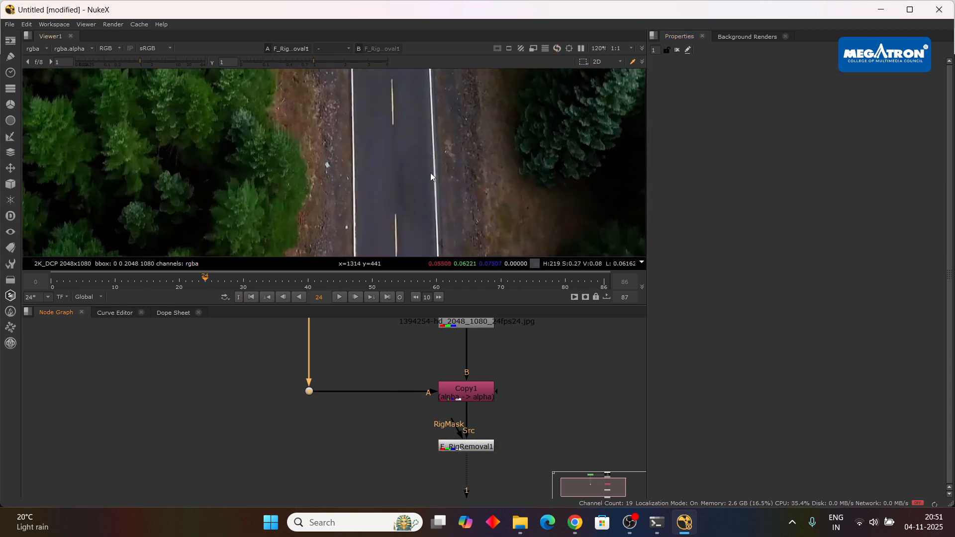
# Reopen F_RigRemoval1's settings and set its Frame Range to 21.
pyautogui.scroll(3, 431, 172)
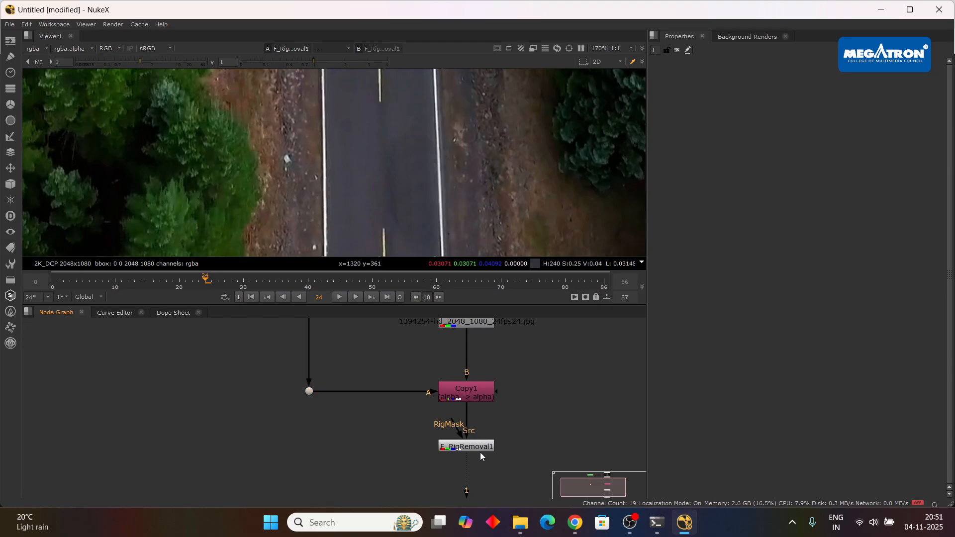
pyautogui.doubleClick(480, 449)
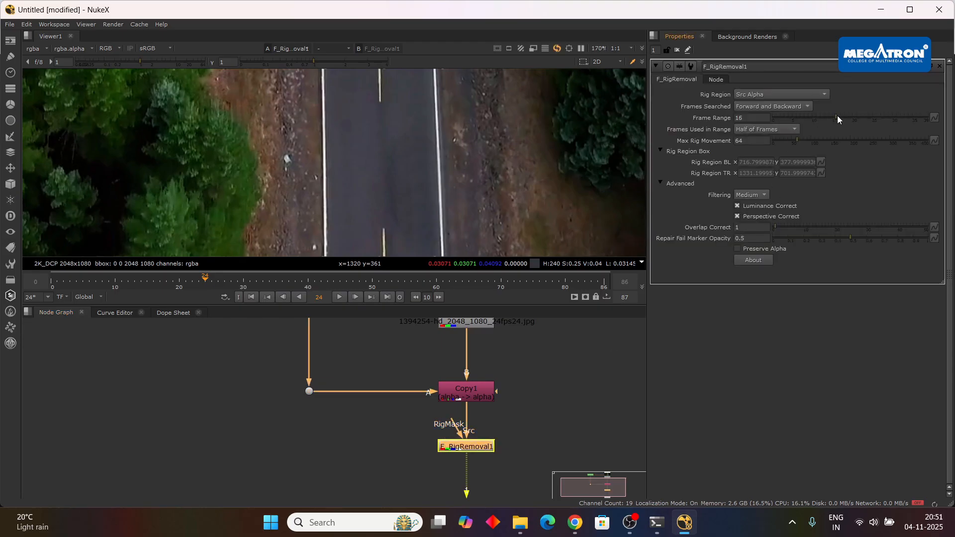
# Open Roto1 and, at frame 24, enlarge the Bezier1 shape and shift it slightly toward the road's centre line.
pyautogui.scroll(-2, 477, 374)
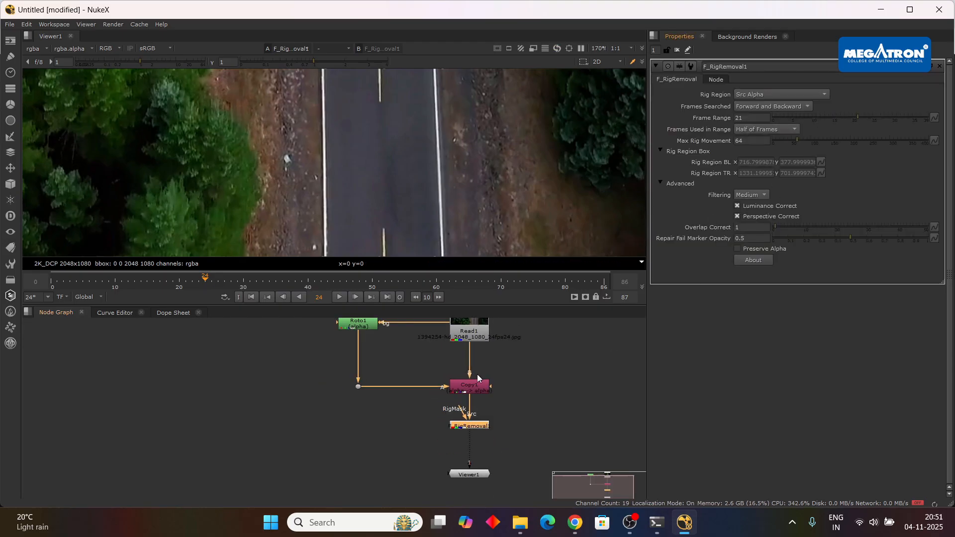
pyautogui.doubleClick(353, 325)
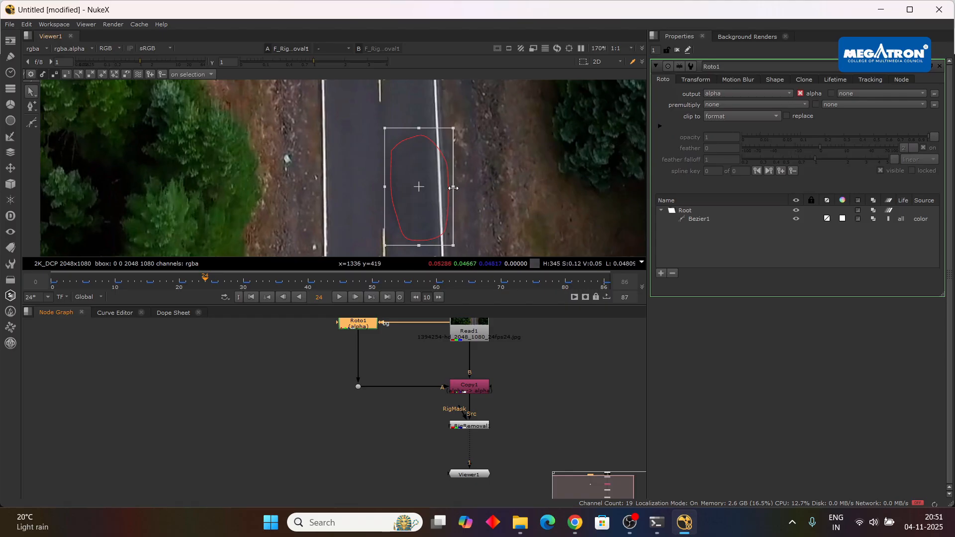
pyautogui.moveTo(454, 130); pyautogui.dragTo(467, 123)
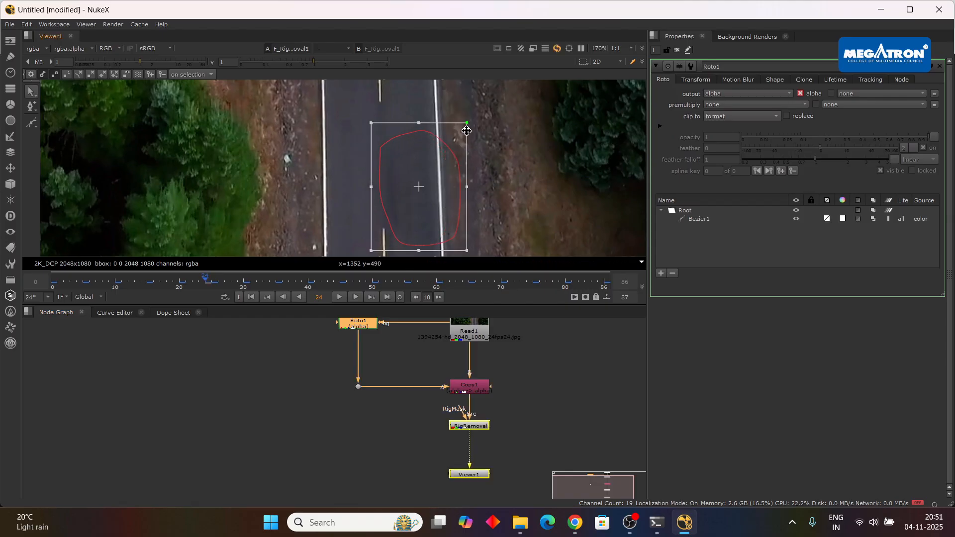
pyautogui.moveTo(436, 196); pyautogui.dragTo(425, 195)
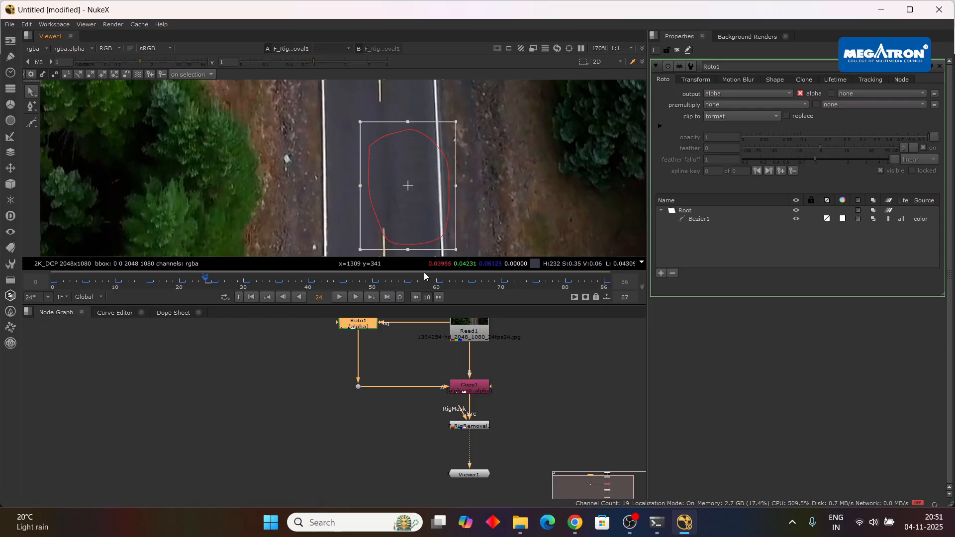
# Go to frame 0, select Bezier1 in Roto1 and adjust the shape from its right-hand edge.
pyautogui.click(54, 285)
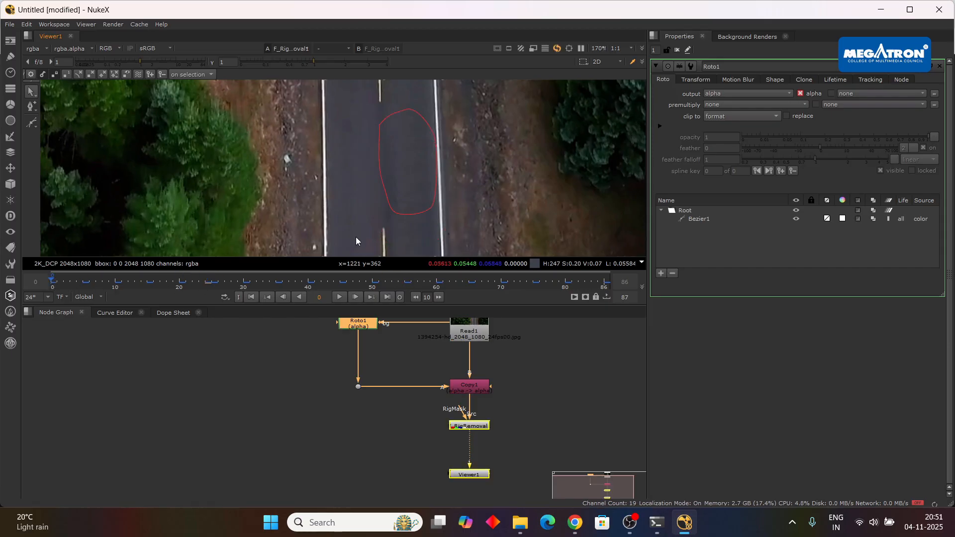
pyautogui.scroll(-3, 444, 198)
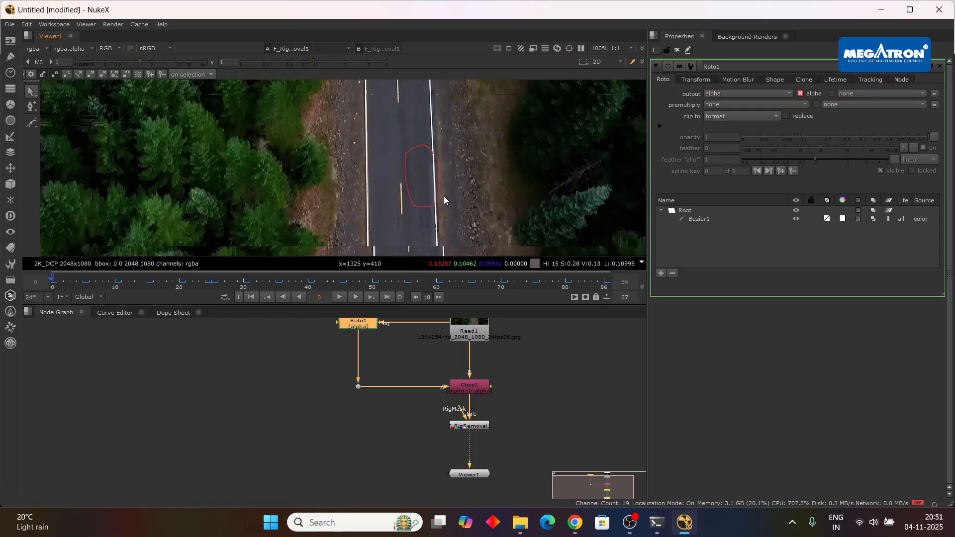
pyautogui.scroll(-2, 443, 196)
pyautogui.scroll(8, 436, 191)
pyautogui.scroll(-4, 428, 196)
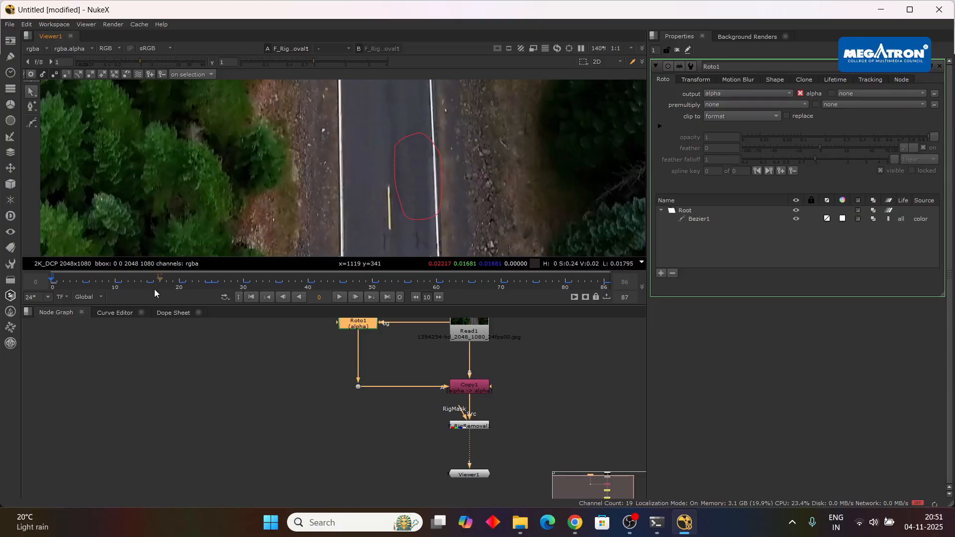
pyautogui.doubleClick(713, 219)
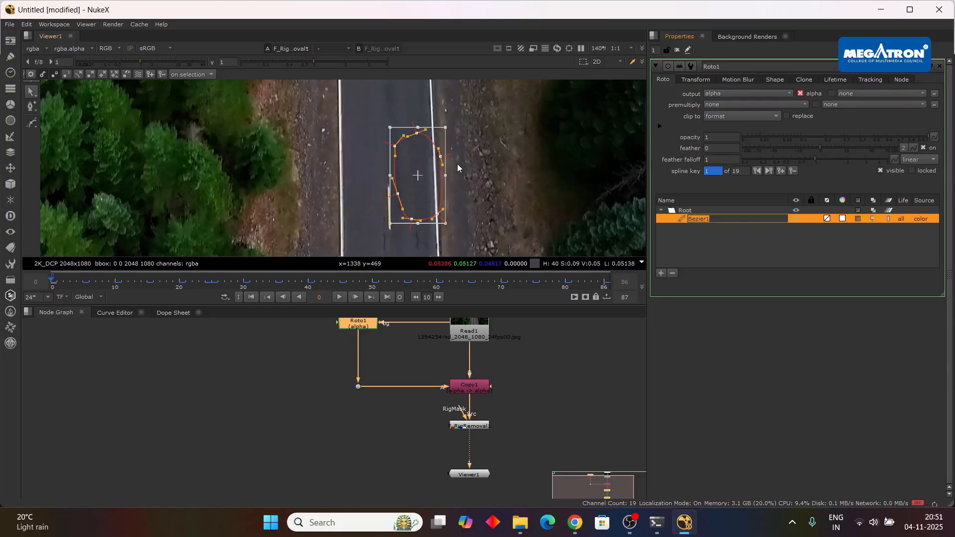
pyautogui.moveTo(446, 175); pyautogui.dragTo(427, 183)
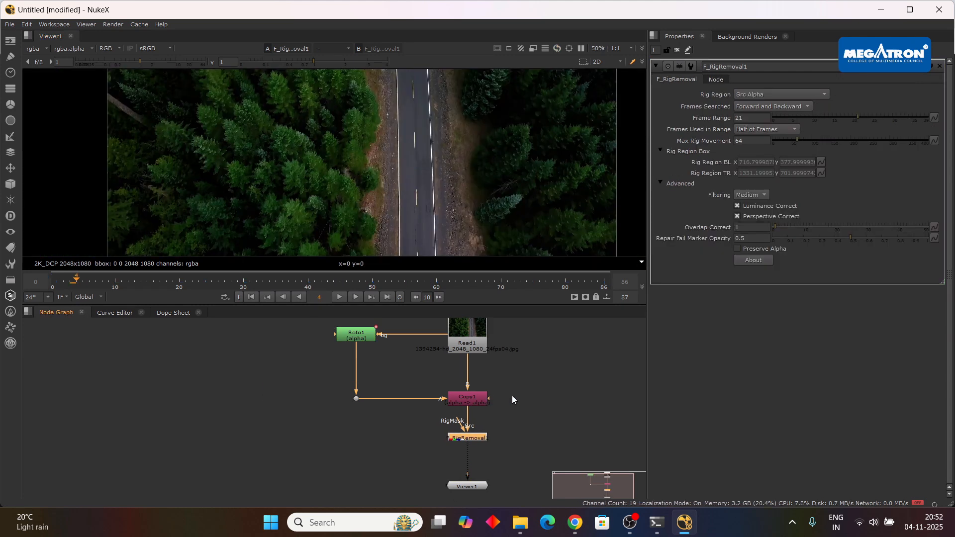
pyautogui.scroll(2, 443, 401)
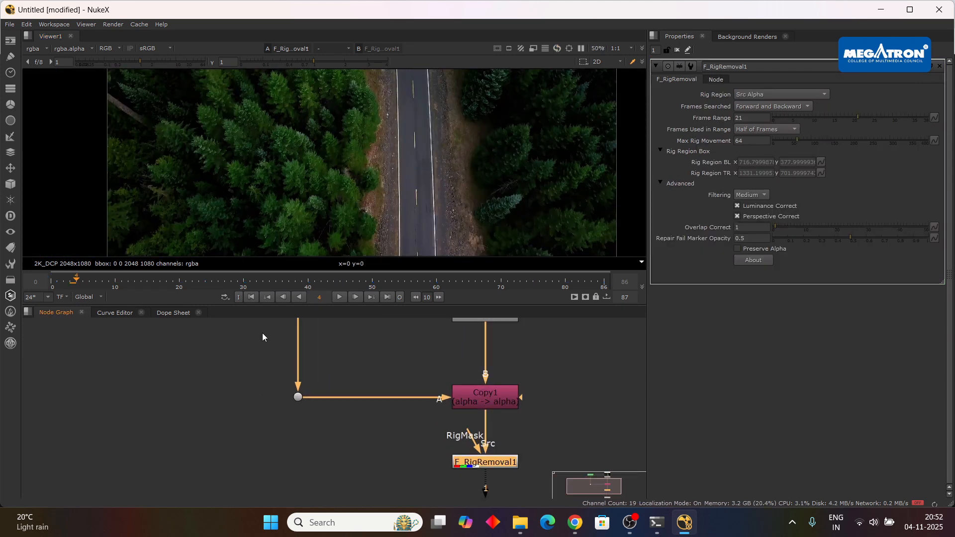
pyautogui.scroll(-3, 539, 391)
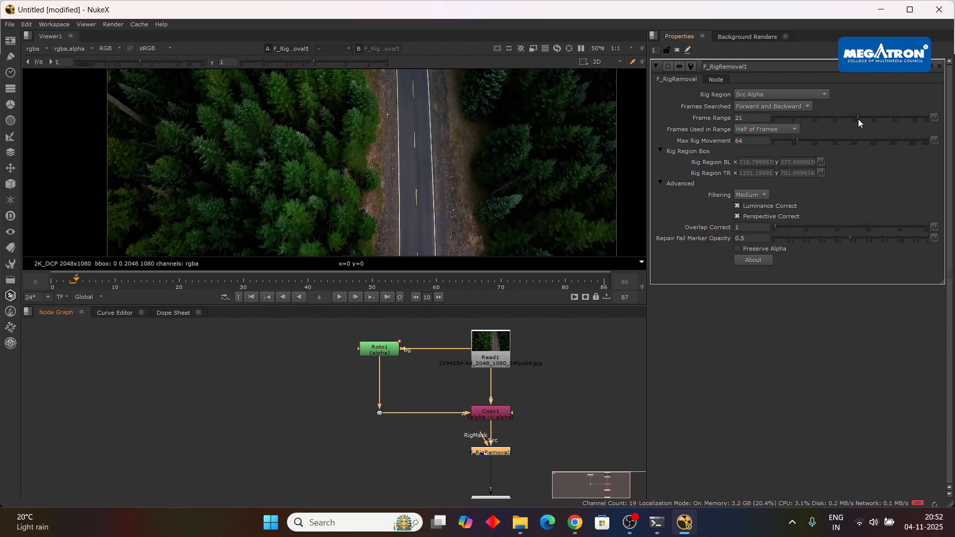
# Set F_RigRemoval1's Frame Range to 16, and delete that node together with Copy1 and the dot below Roto1.
pyautogui.moveTo(858, 119); pyautogui.dragTo(841, 115)
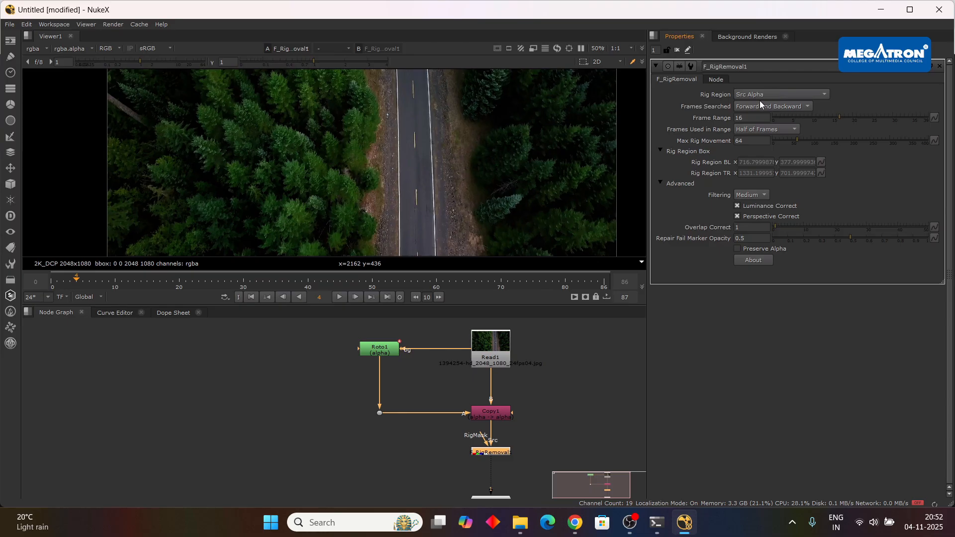
pyautogui.scroll(-1, 464, 388)
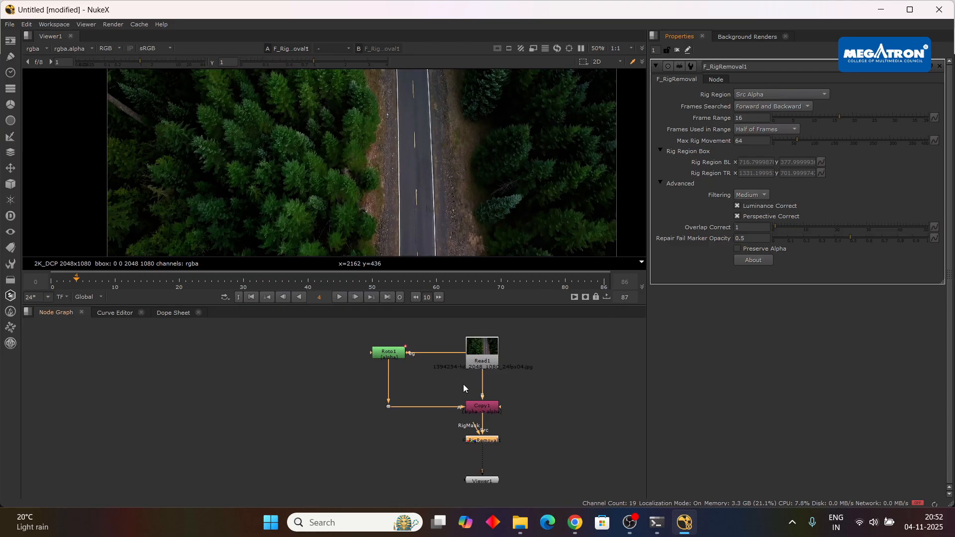
pyautogui.moveTo(540, 403); pyautogui.dragTo(458, 447)
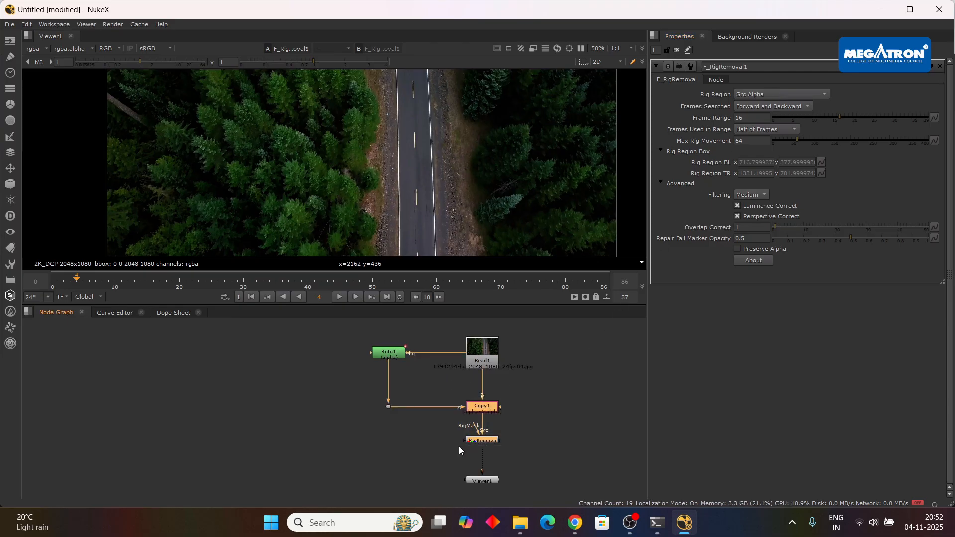
pyautogui.press('Delete')
pyautogui.moveTo(406, 391); pyautogui.dragTo(365, 422)
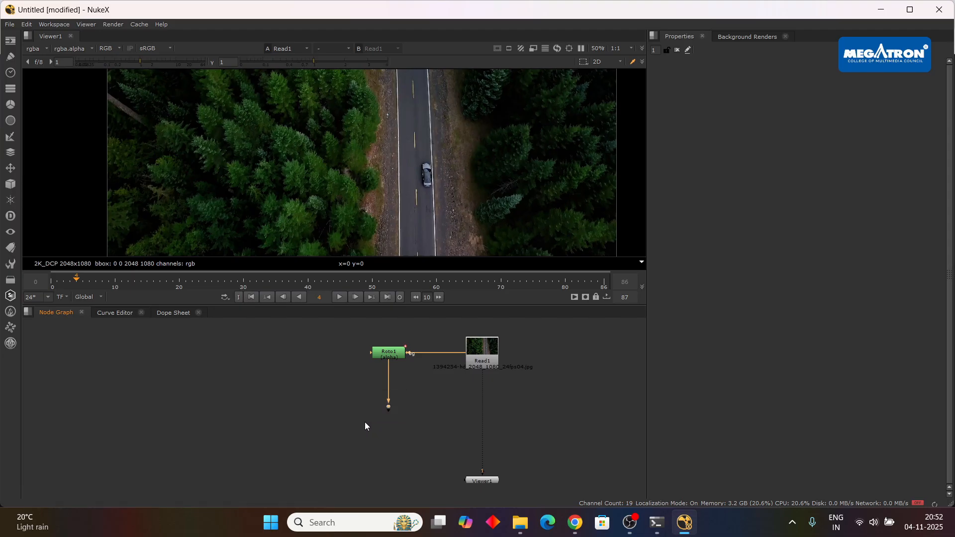
pyautogui.press('Delete')
# Open Roto1 and, at frame 0, delete its Bezier1 shape.
pyautogui.doubleClick(395, 356)
pyautogui.scroll(5, 428, 169)
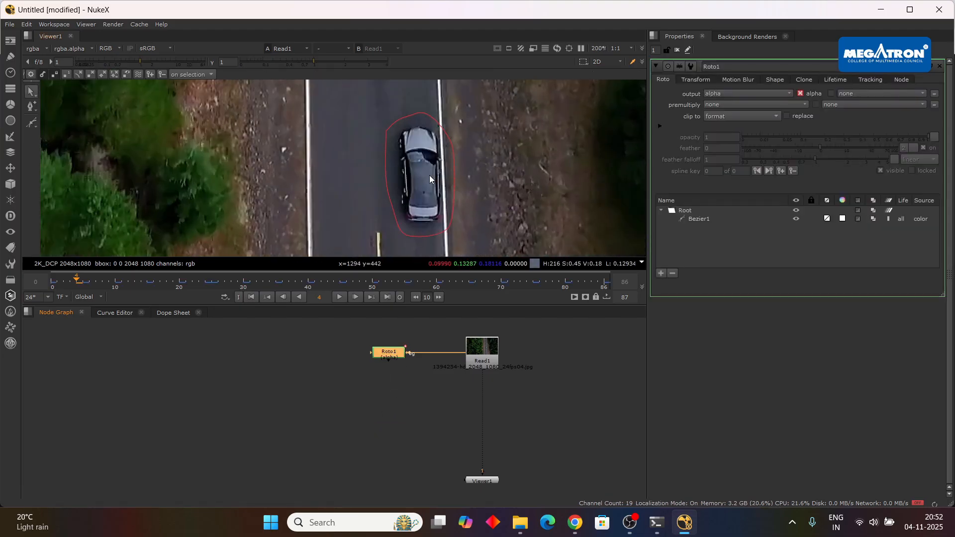
pyautogui.scroll(-2, 465, 127)
pyautogui.moveTo(79, 285); pyautogui.dragTo(52, 283)
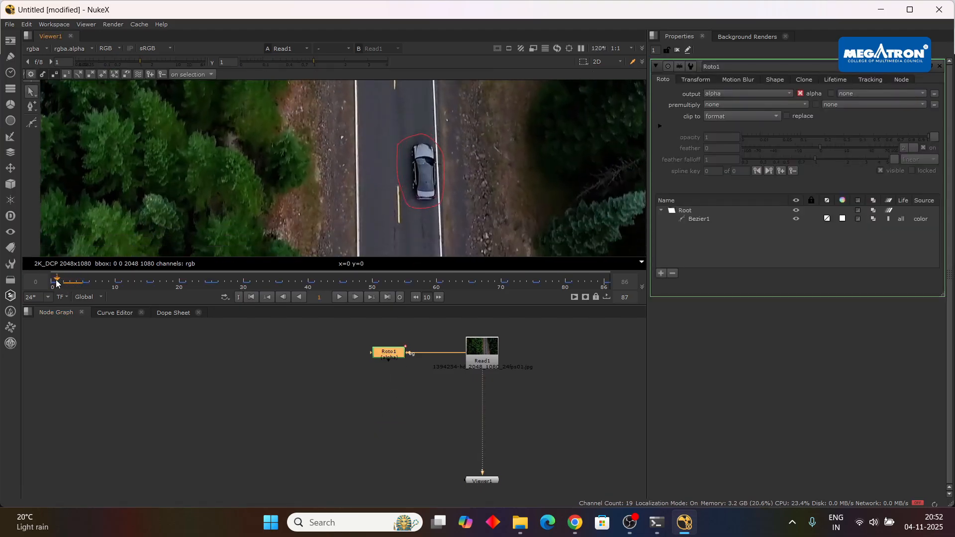
pyautogui.click(714, 218)
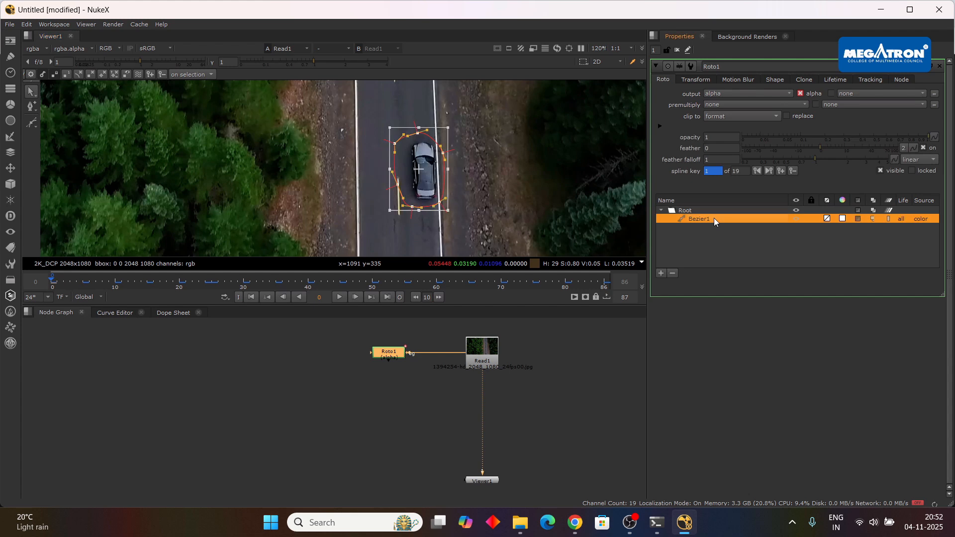
pyautogui.press('Delete')
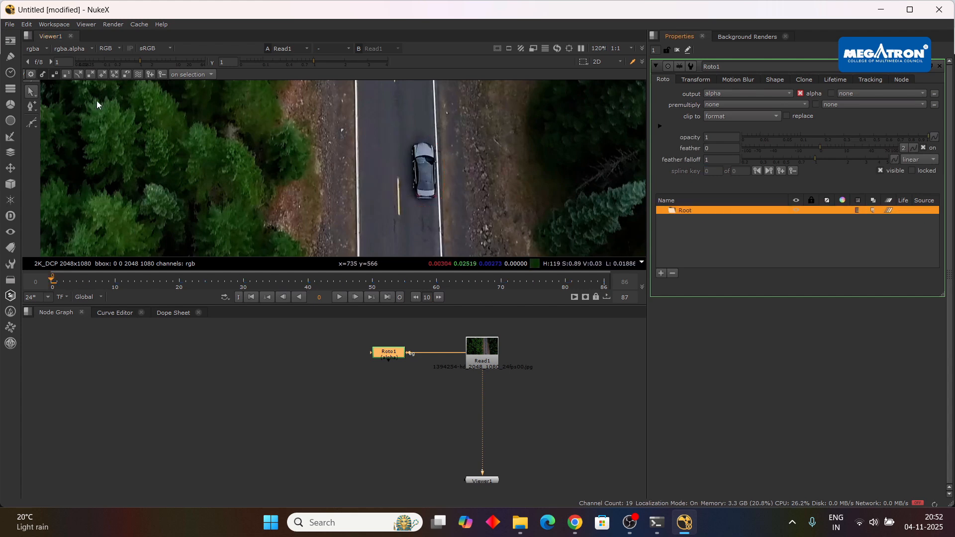
# Draw a new closed Bezier shape loosely around the car at frame 0 and select all its points.
pyautogui.click(28, 123)
pyautogui.click(423, 129)
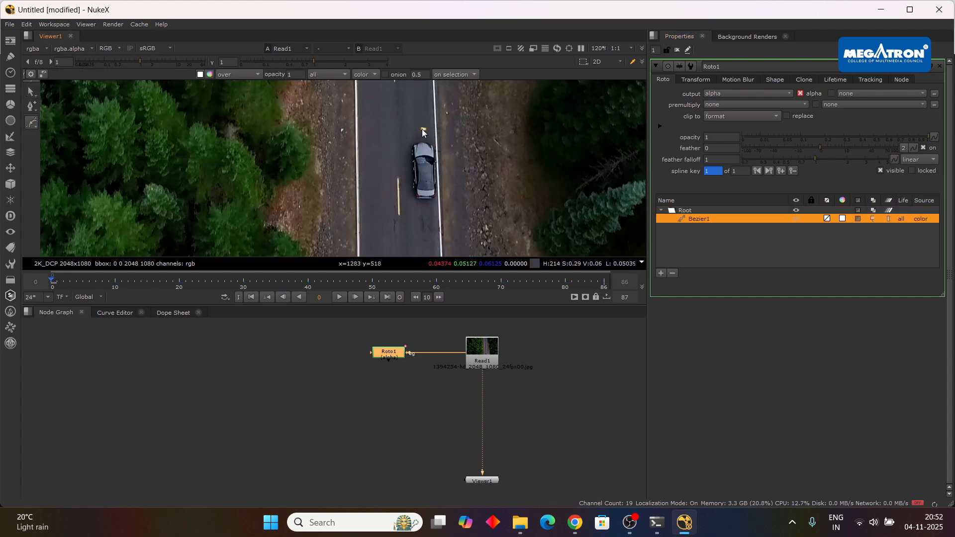
pyautogui.moveTo(401, 144); pyautogui.dragTo(441, 207)
pyautogui.hotkey('ctrl', 'z')
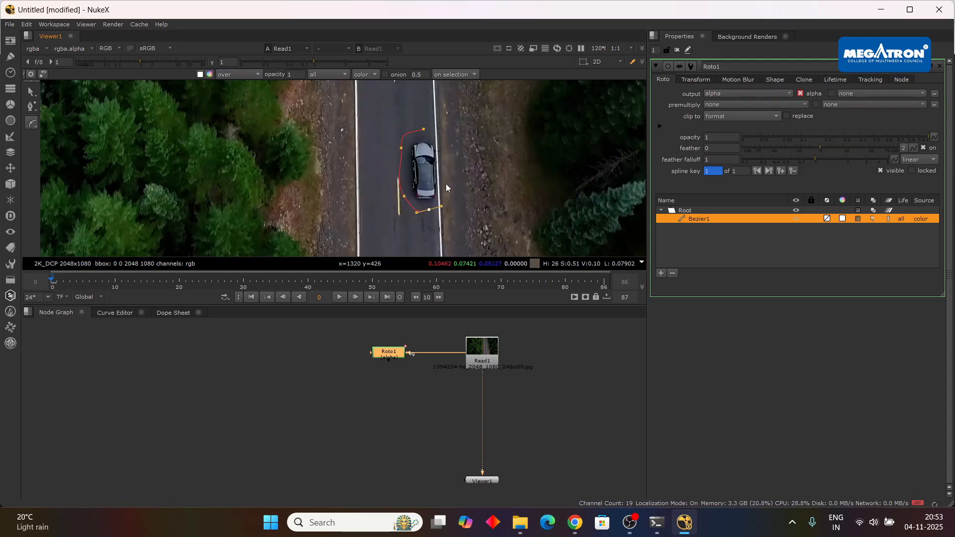
pyautogui.press('Return')
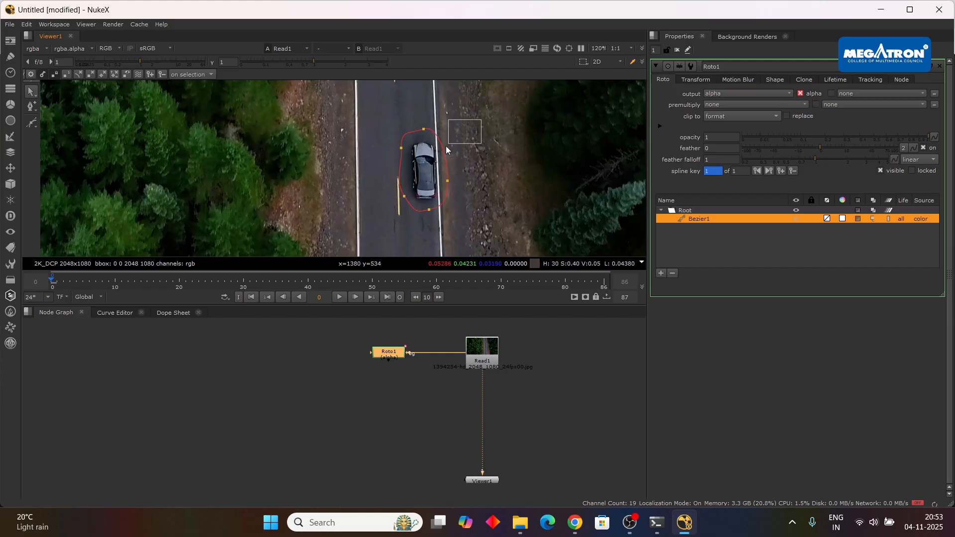
pyautogui.moveTo(446, 145); pyautogui.dragTo(382, 218)
# Keyframe the new shape over the car every 5 frames from frame 5 to frame 40.
pyautogui.click(83, 281)
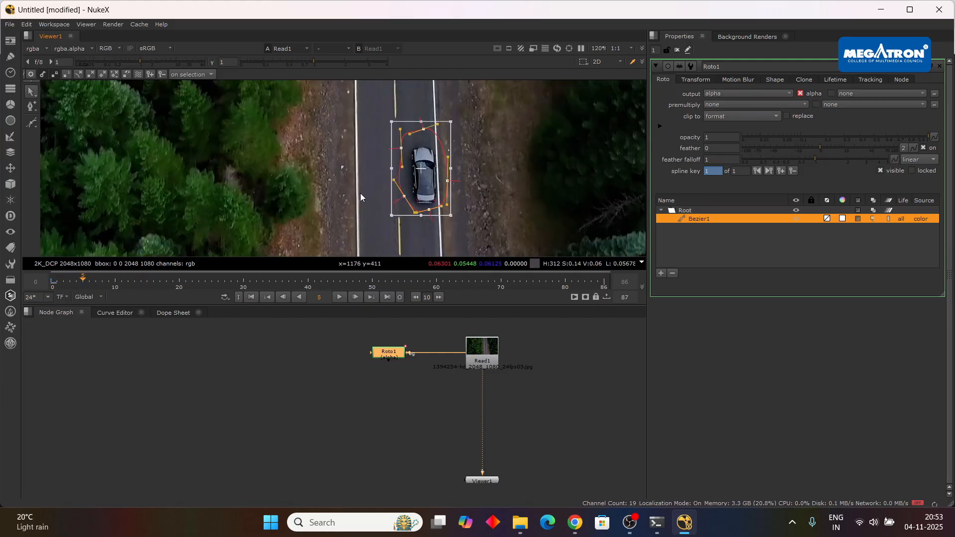
pyautogui.moveTo(432, 176); pyautogui.dragTo(439, 221)
pyautogui.hotkey('shift', 'Right')
pyautogui.click(151, 284)
pyautogui.click(179, 284)
pyautogui.click(213, 283)
pyautogui.click(247, 283)
pyautogui.click(275, 283)
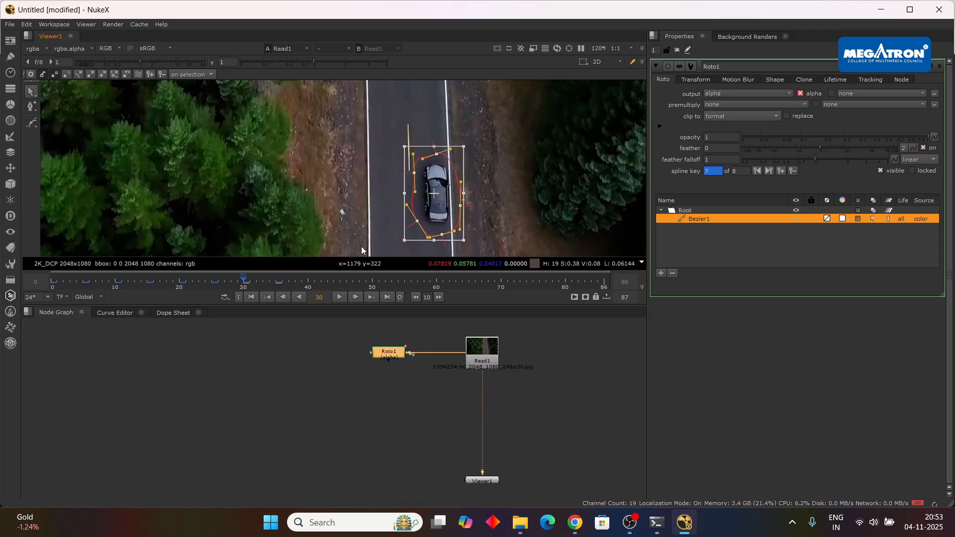
pyautogui.click(281, 285)
pyautogui.click(309, 284)
pyautogui.moveTo(447, 215); pyautogui.dragTo(450, 221)
# Keyframe the shape over the car every 5 frames from 45 to 80 and at frame 86, and scrub back to frame 0.
pyautogui.scroll(-2, 387, 182)
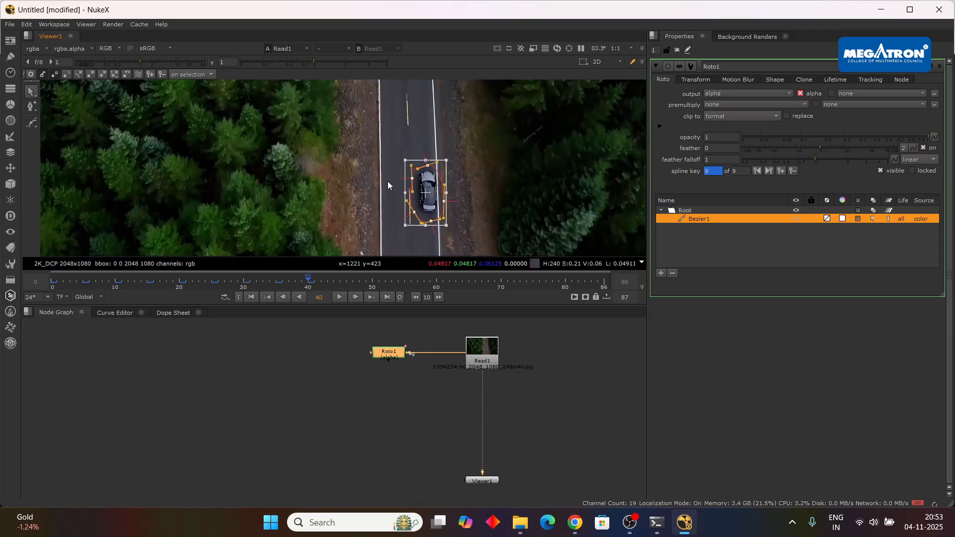
pyautogui.scroll(5, 387, 182)
pyautogui.moveTo(387, 182); pyautogui.dragTo(372, 119)
pyautogui.scroll(-2, 376, 150)
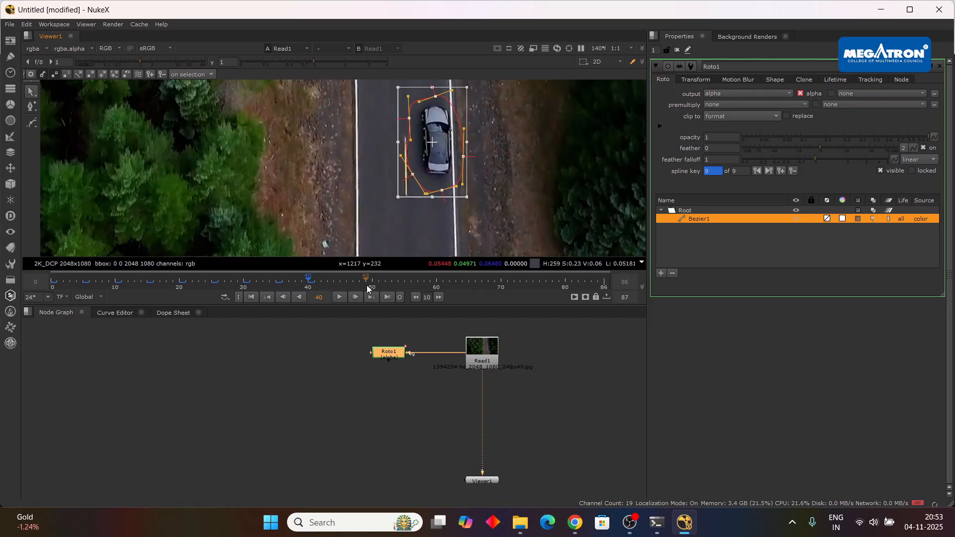
pyautogui.click(340, 284)
pyautogui.moveTo(463, 154)
pyautogui.mouseDown()
pyautogui.moveTo(470, 157)
pyautogui.moveTo(456, 176)
pyautogui.moveTo(503, 184)
pyautogui.moveTo(497, 209)
pyautogui.mouseUp()
pyautogui.click(373, 281)
pyautogui.click(405, 281)
pyautogui.click(436, 287)
pyautogui.click(470, 284)
pyautogui.click(501, 283)
pyautogui.click(533, 283)
pyautogui.click(565, 283)
pyautogui.click(603, 283)
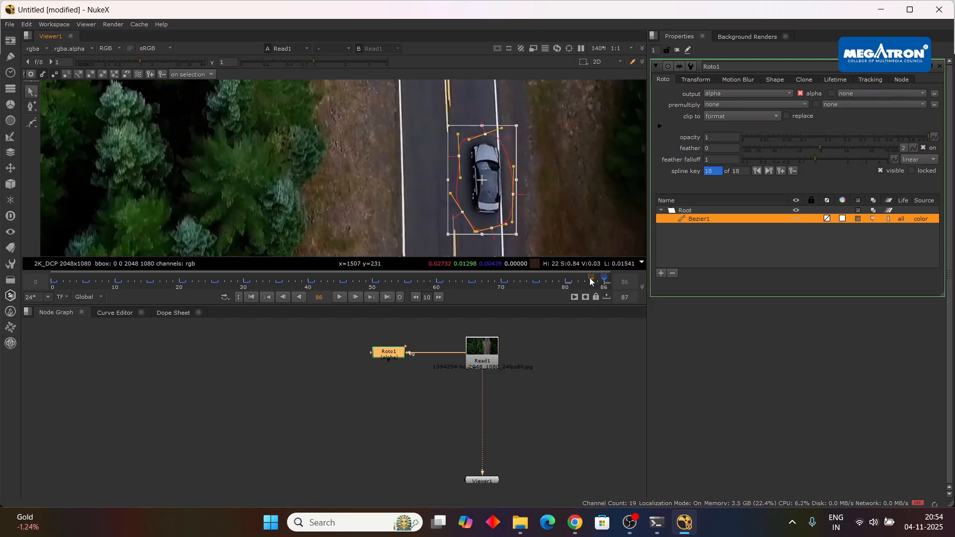
pyautogui.moveTo(595, 285); pyautogui.dragTo(54, 281)
pyautogui.scroll(-3, 422, 188)
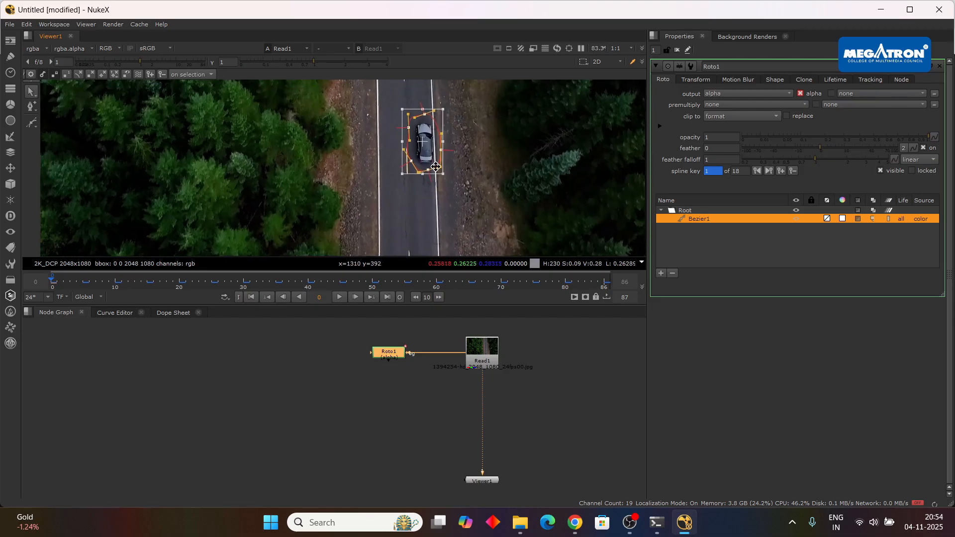
# Add an F_RigRemoval node and insert it between Read1 and Viewer1 through its Src input.
pyautogui.click(580, 465)
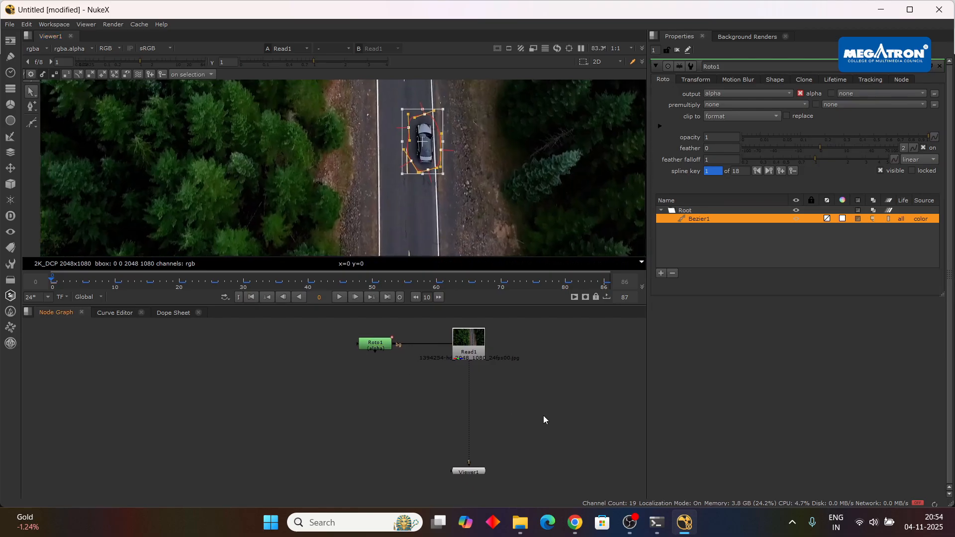
pyautogui.press('Tab')
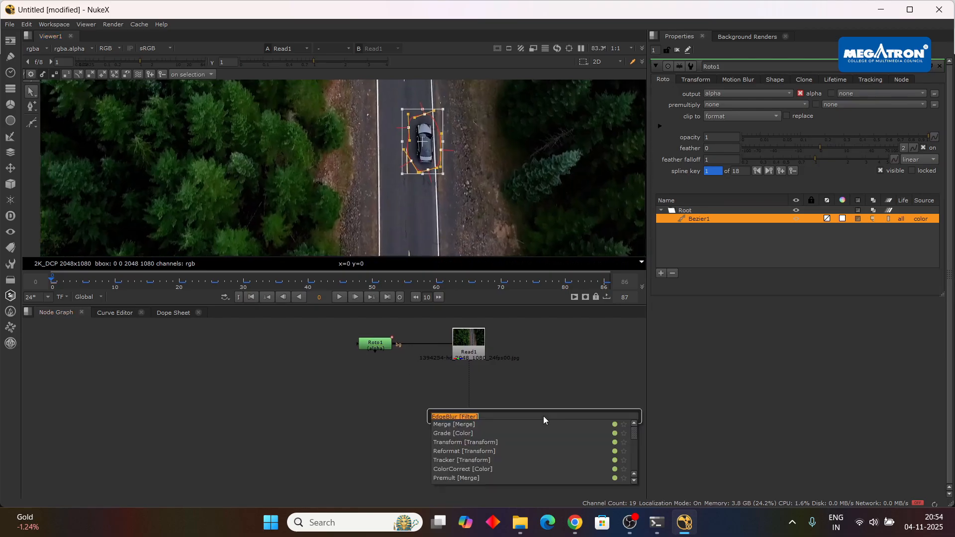
pyautogui.click(562, 390)
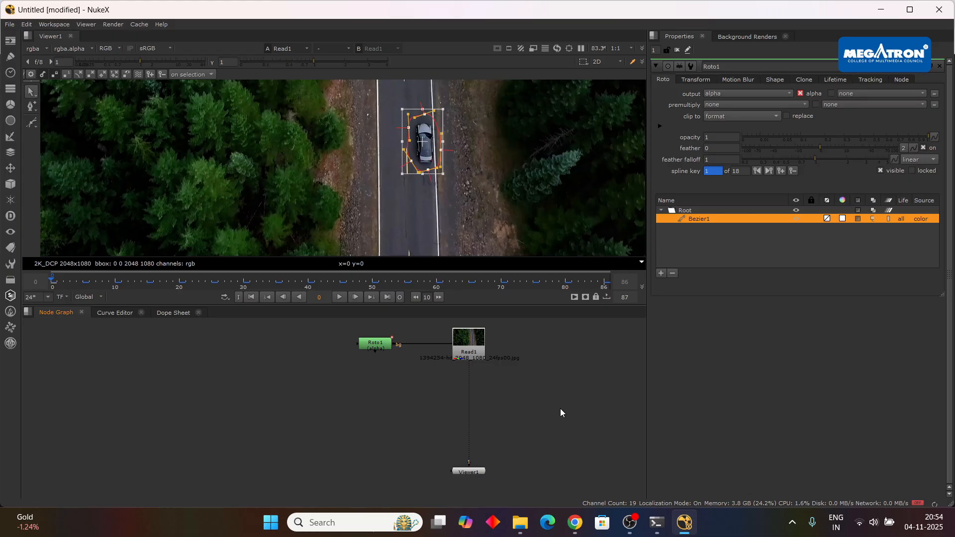
pyautogui.press('f')
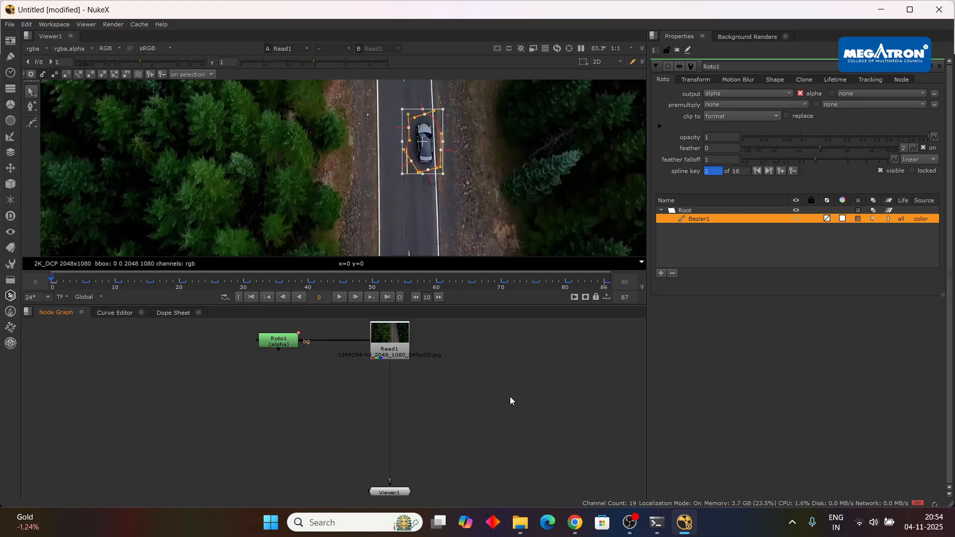
pyautogui.press('Tab')
pyautogui.write('f')
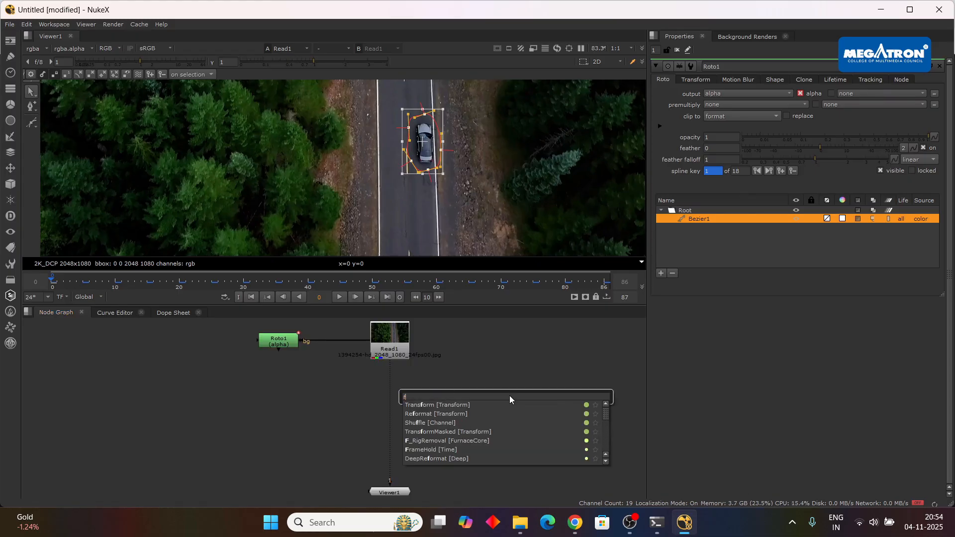
pyautogui.write(' ri')
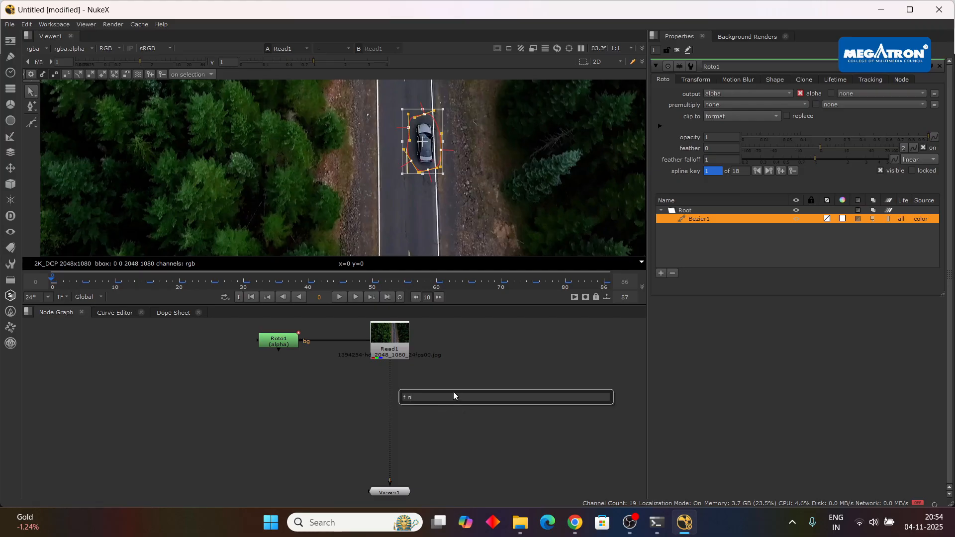
pyautogui.press('BackSpace')
pyautogui.press('BackSpace')
pyautogui.press('BackSpace')
pyautogui.write('ri')
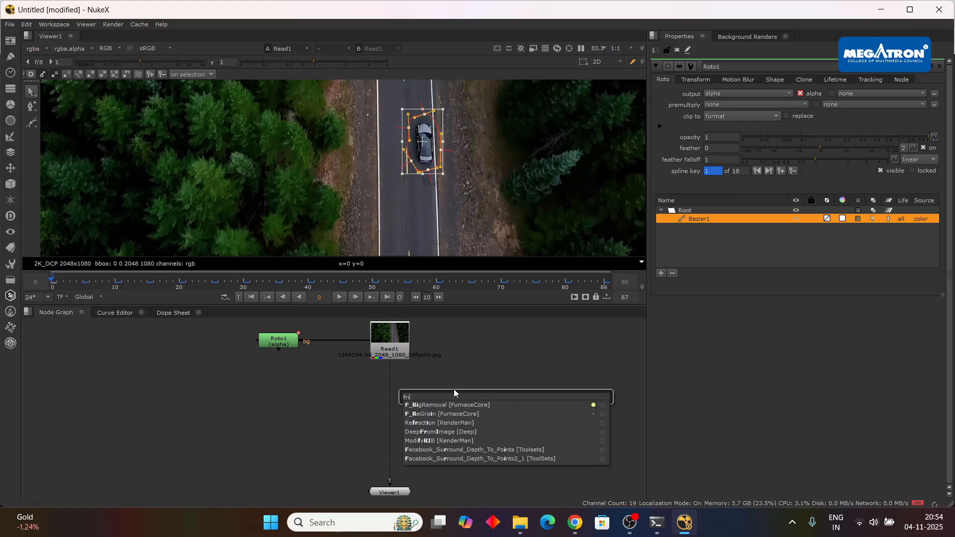
pyautogui.click(451, 405)
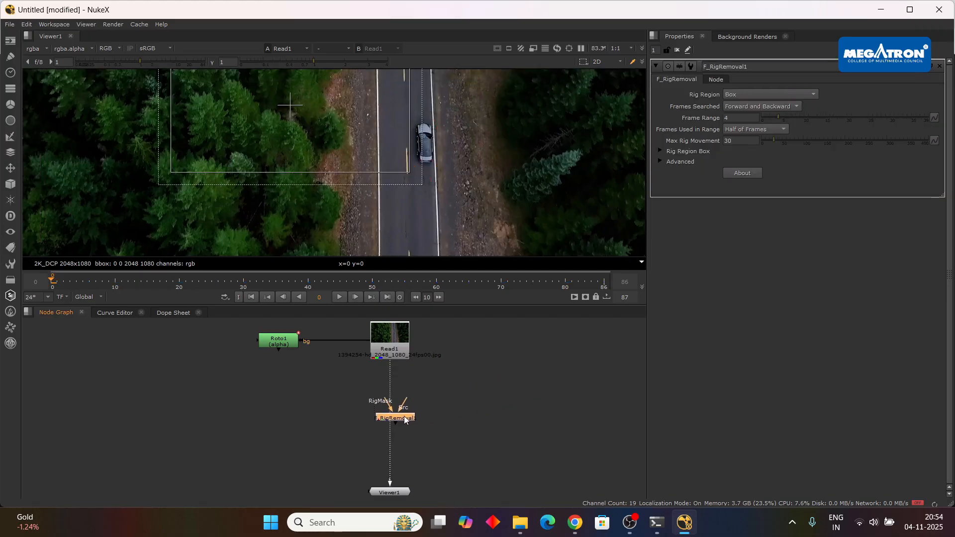
pyautogui.moveTo(372, 404); pyautogui.dragTo(400, 449)
# Insert a Copy node between Read1 and F_RigRemoval1 and connect its A input to Roto1 through a dot.
pyautogui.click(497, 402)
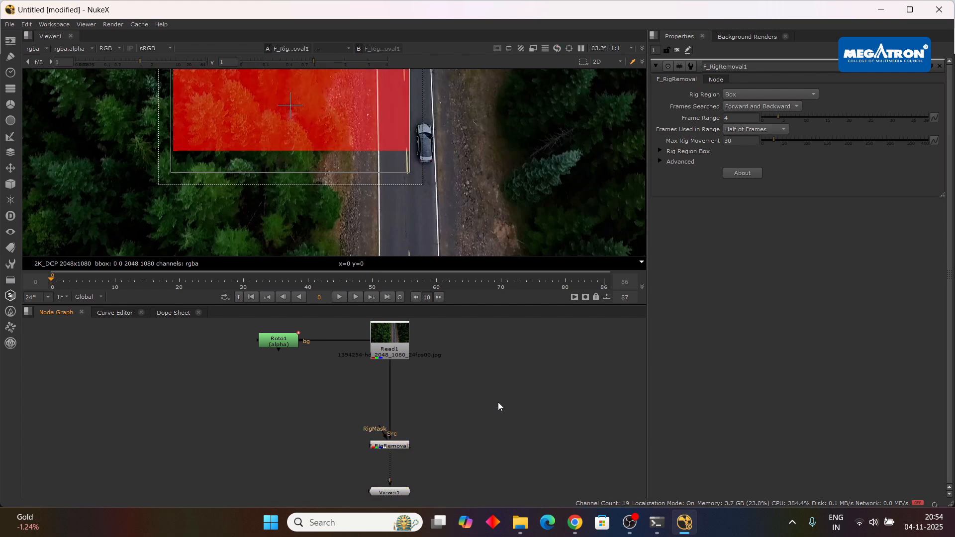
pyautogui.press('Tab')
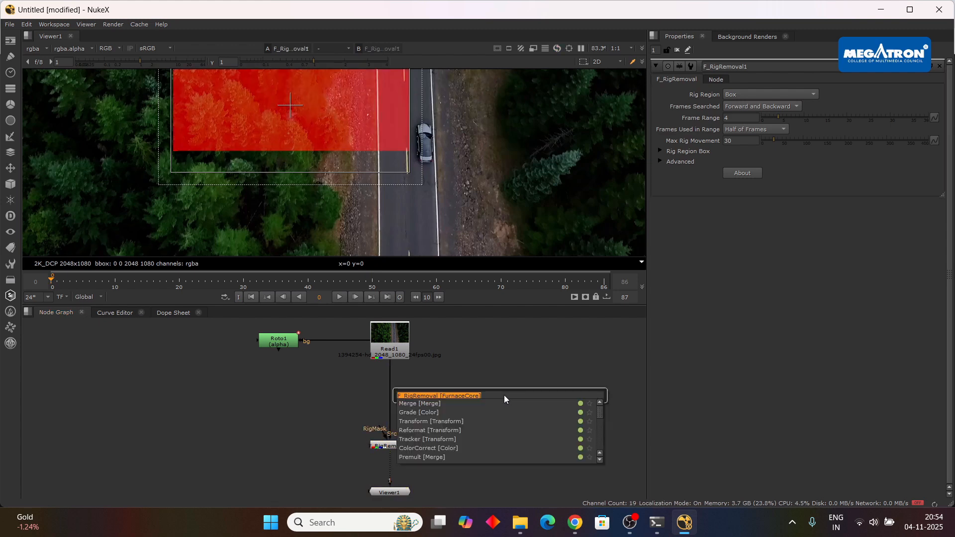
pyautogui.write('cop')
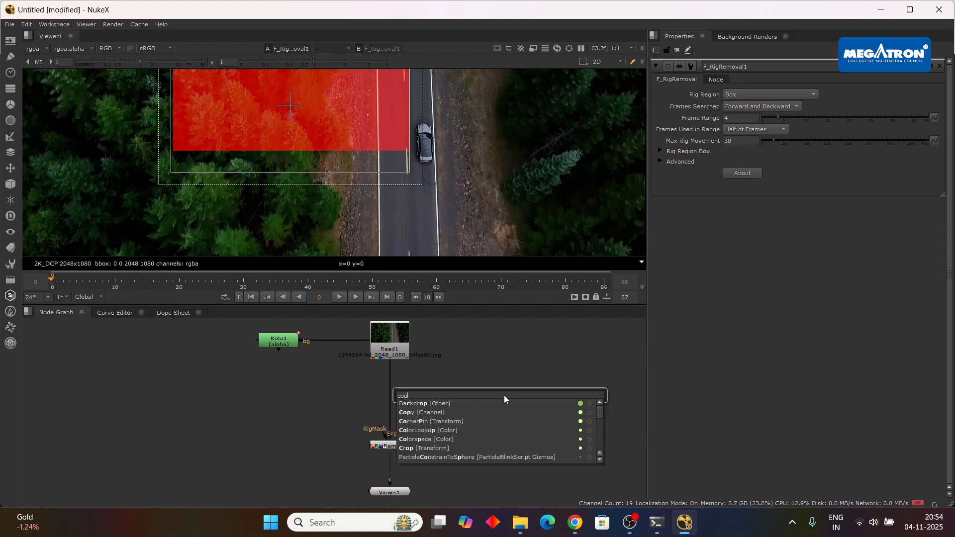
pyautogui.click(440, 412)
pyautogui.moveTo(507, 403); pyautogui.dragTo(398, 407)
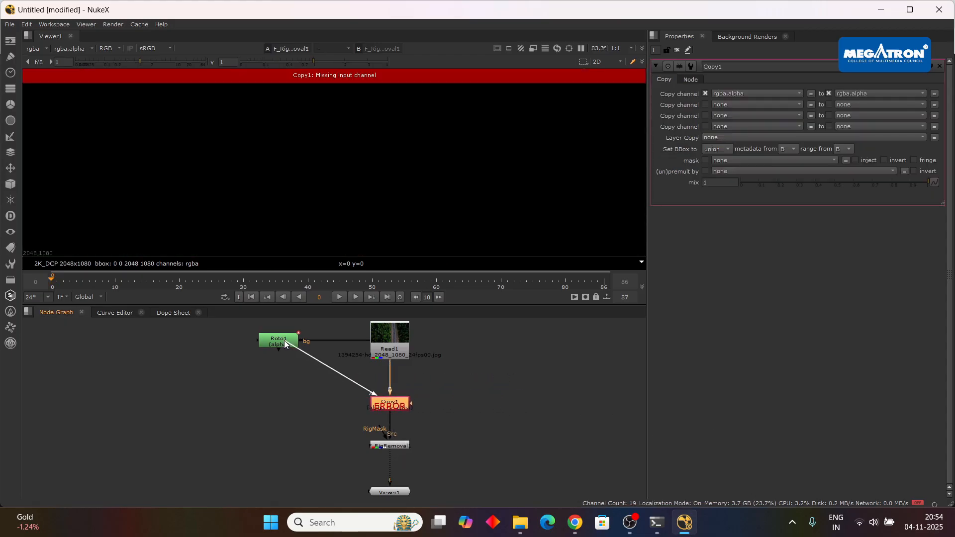
pyautogui.moveTo(285, 340); pyautogui.dragTo(281, 341)
pyautogui.moveTo(324, 375); pyautogui.dragTo(276, 405)
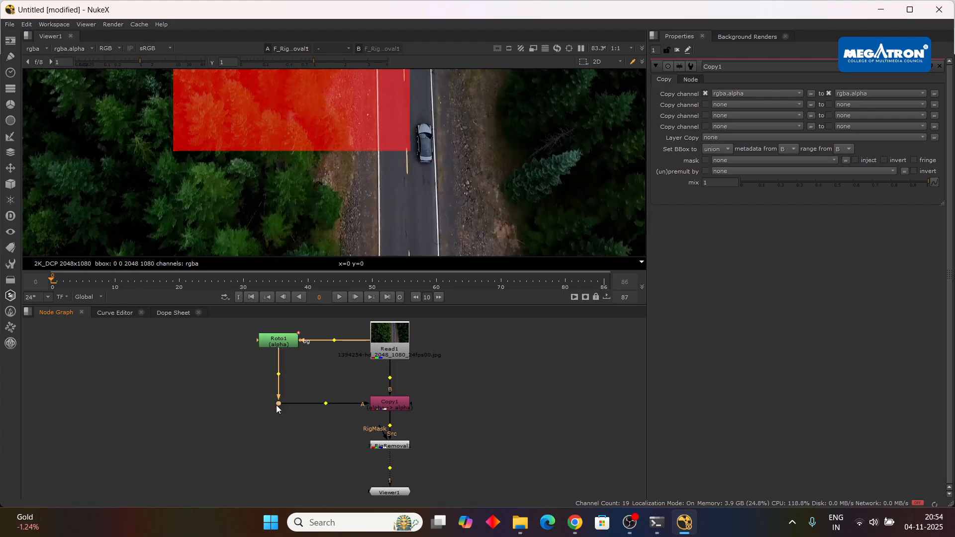
# Set F_RigRemoval1's Rig Region to Src Alpha and expand its Rig Region Box and Advanced settings.
pyautogui.click(405, 447)
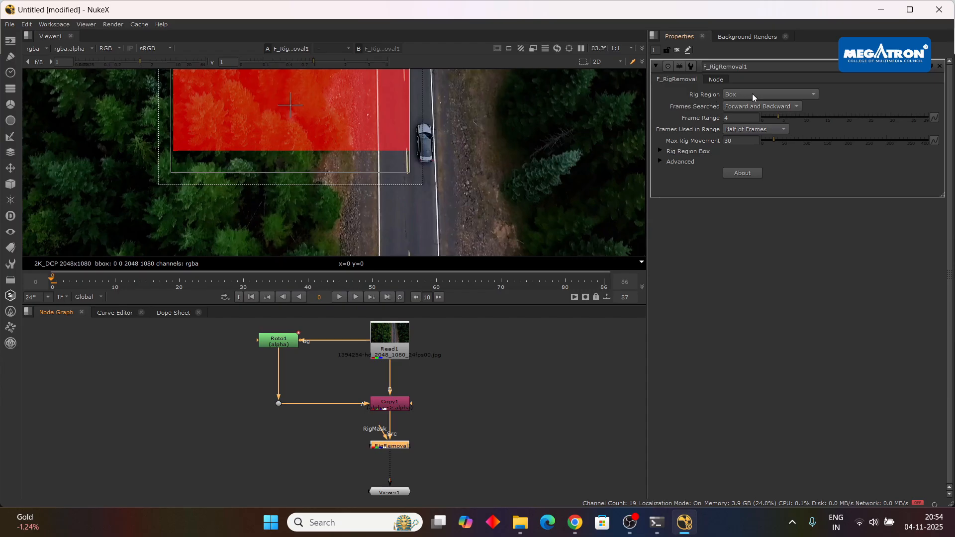
pyautogui.click(754, 94)
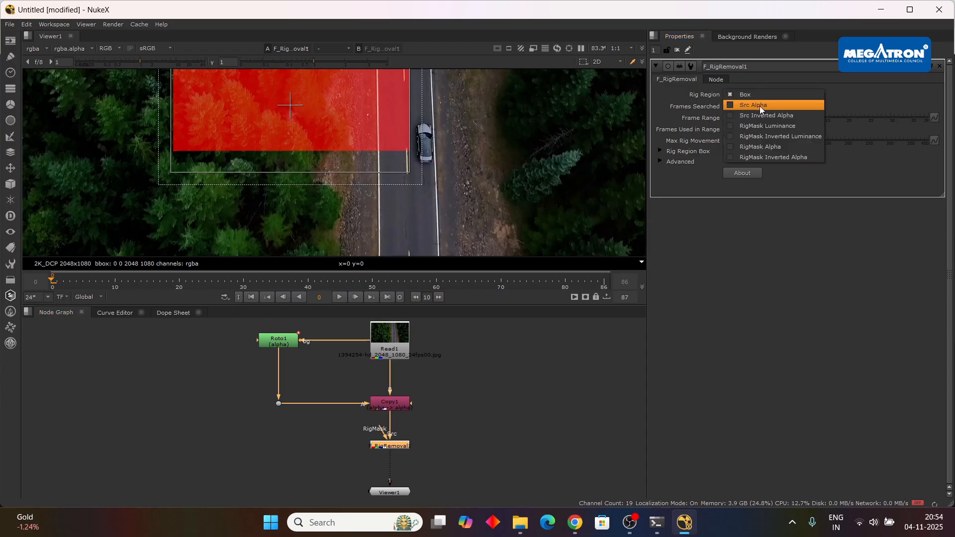
pyautogui.click(759, 105)
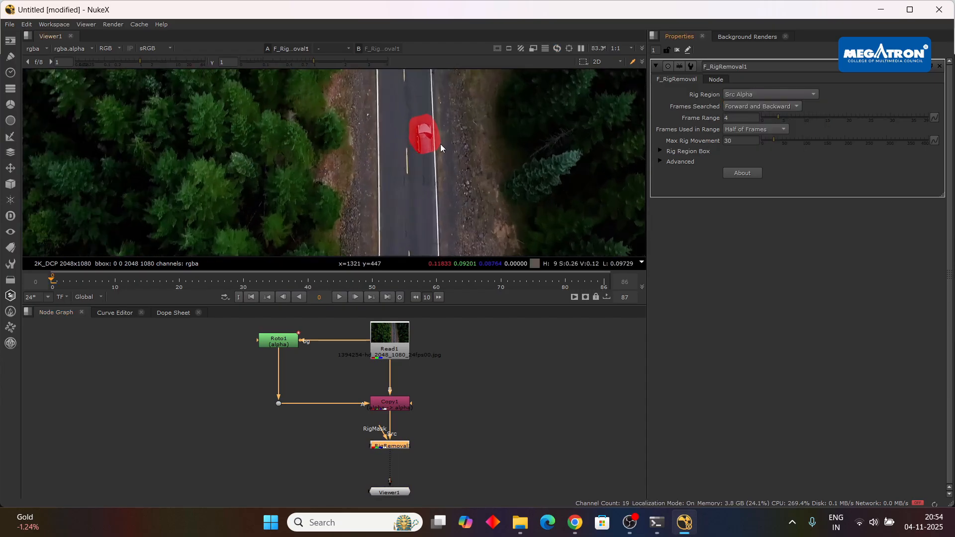
pyautogui.scroll(-2, 440, 145)
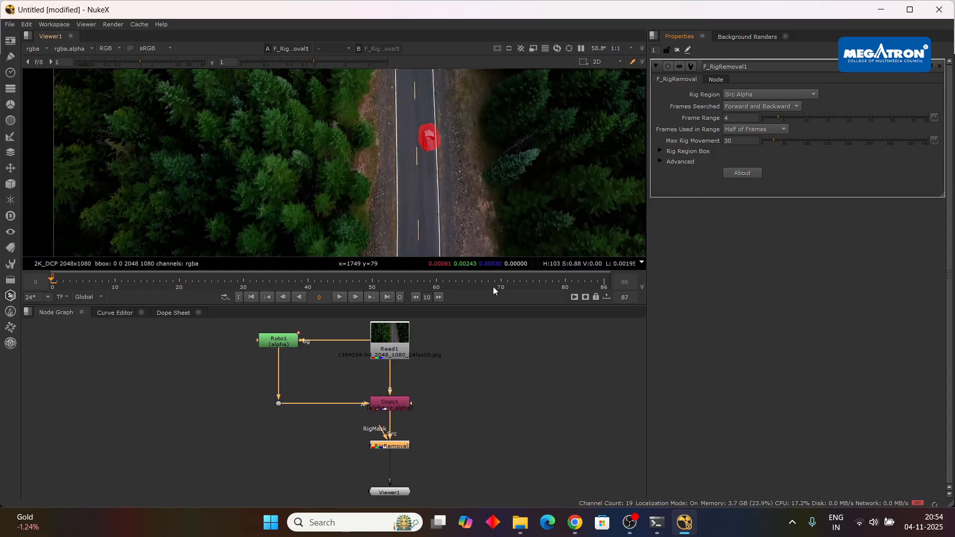
pyautogui.click(664, 162)
pyautogui.click(661, 151)
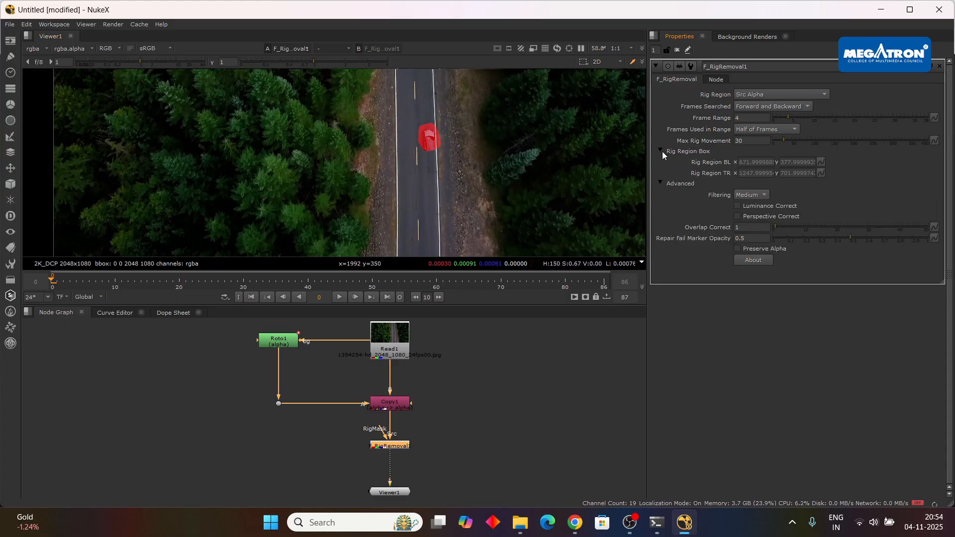
# Enable Luminance Correct and Perspective Correct on F_RigRemoval1, and set Frame Range to 15 and Max Rig Movement to 62.
pyautogui.click(737, 205)
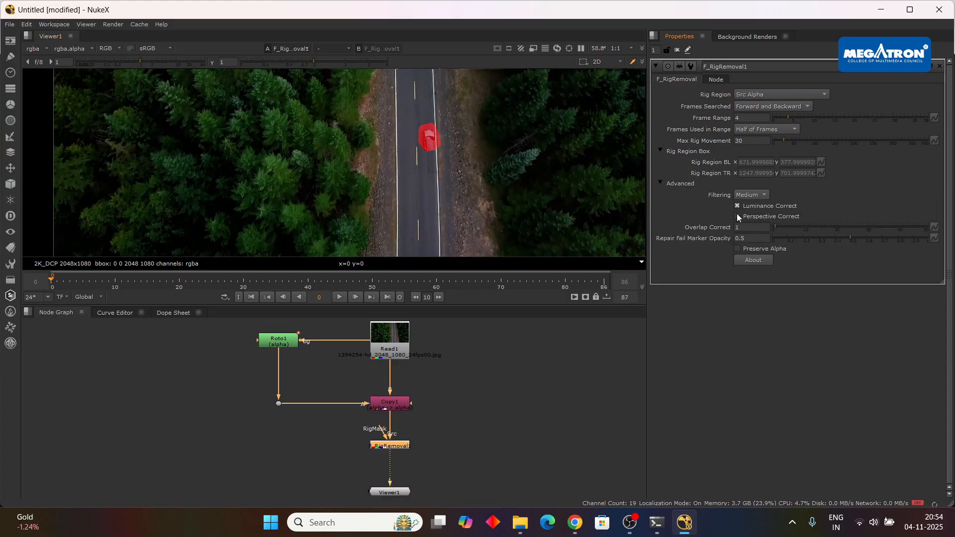
pyautogui.click(737, 216)
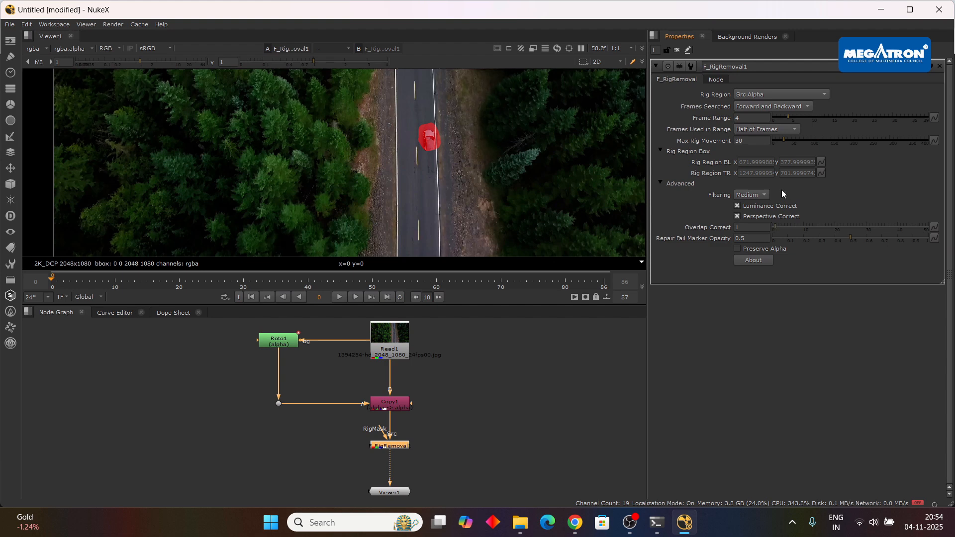
pyautogui.moveTo(790, 115); pyautogui.dragTo(814, 115)
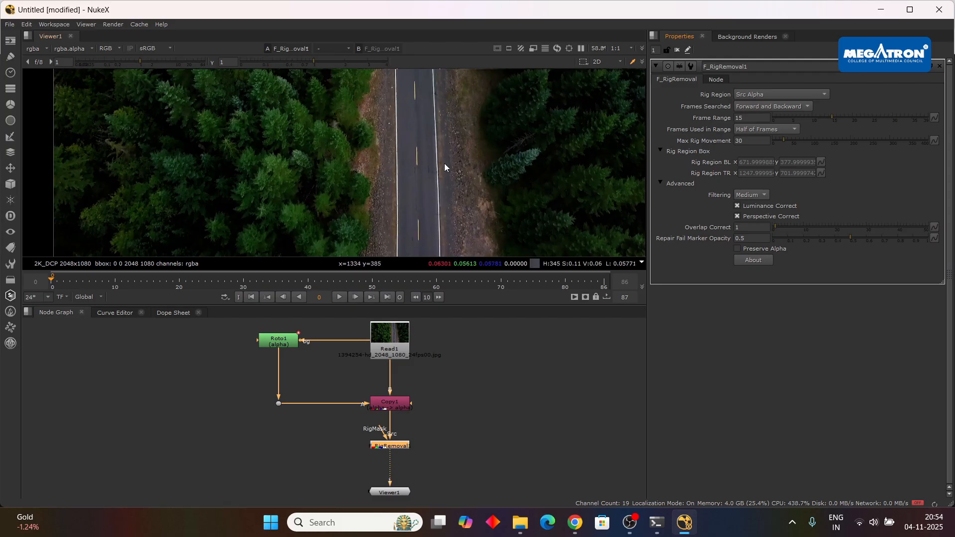
pyautogui.click(787, 137)
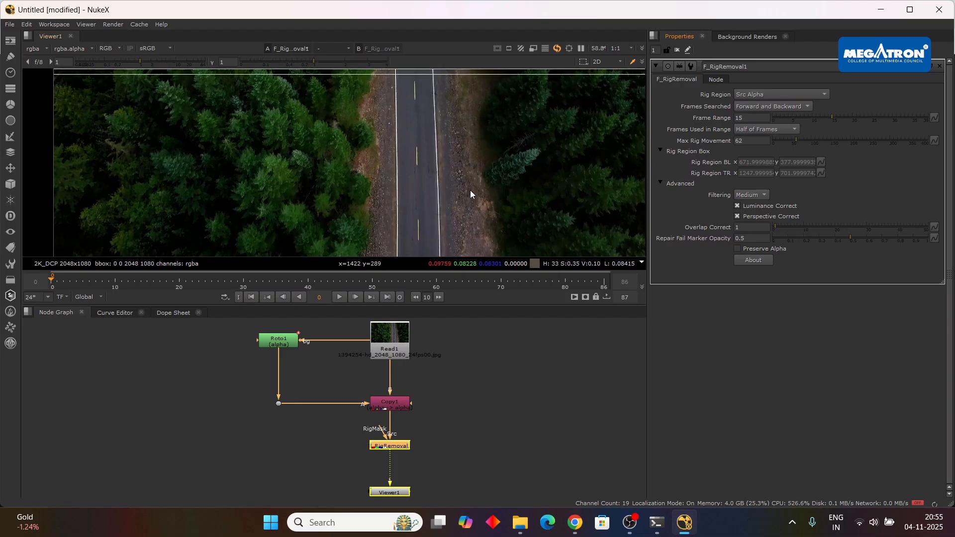
# Play back the F_RigRemoval1 result from frame 0, check the Google Meet call in Chrome and return to NukeX.
pyautogui.click(341, 296)
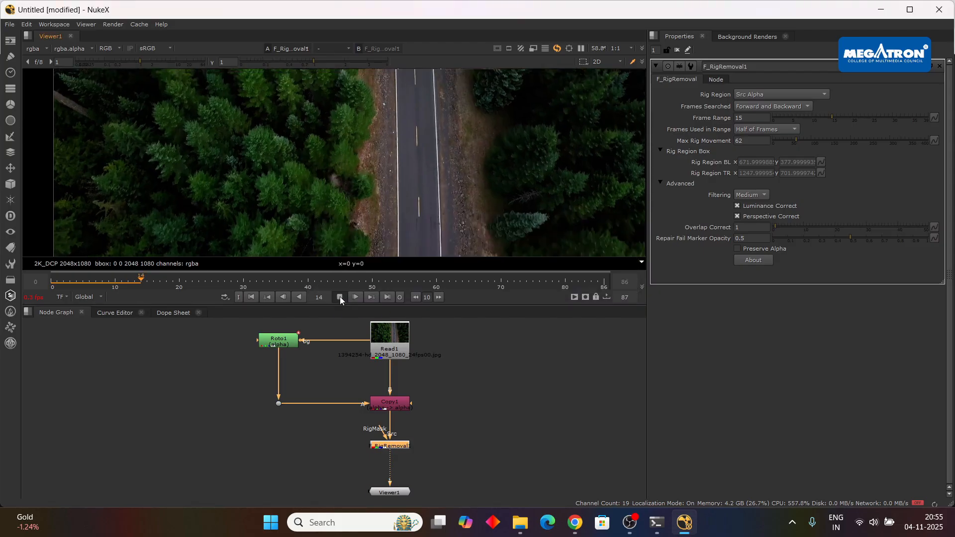
pyautogui.click(524, 453)
pyautogui.moveTo(736, 355)
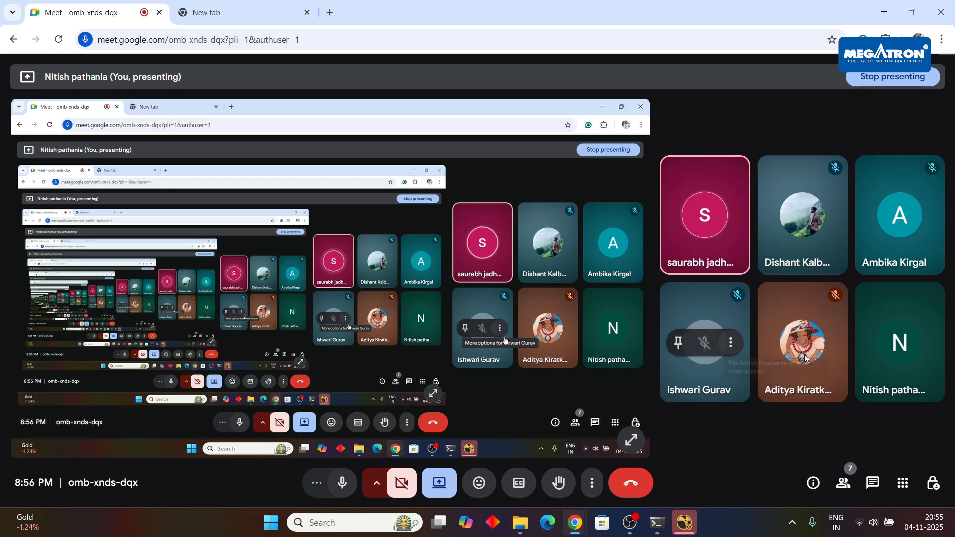
pyautogui.click(684, 523)
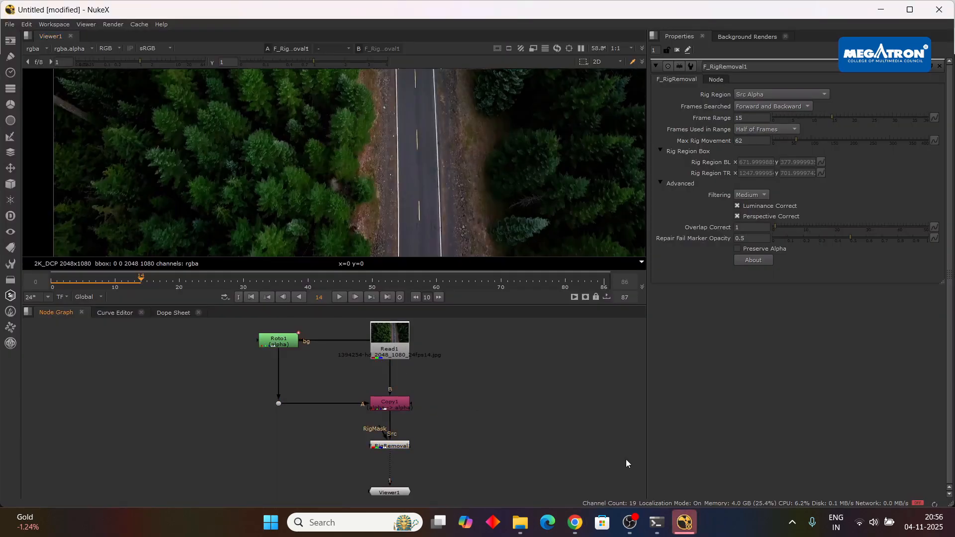
pyautogui.click(684, 522)
pyautogui.click(686, 525)
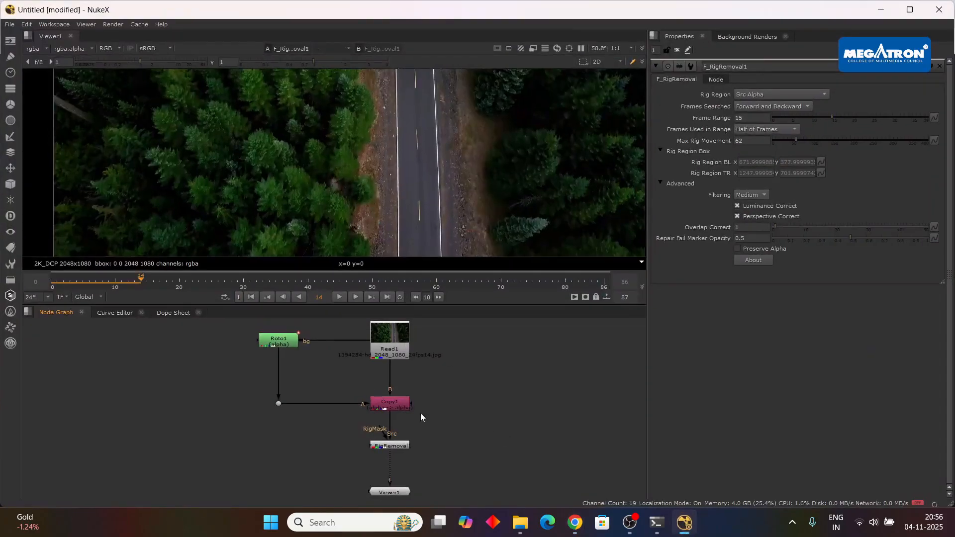
pyautogui.click(400, 448)
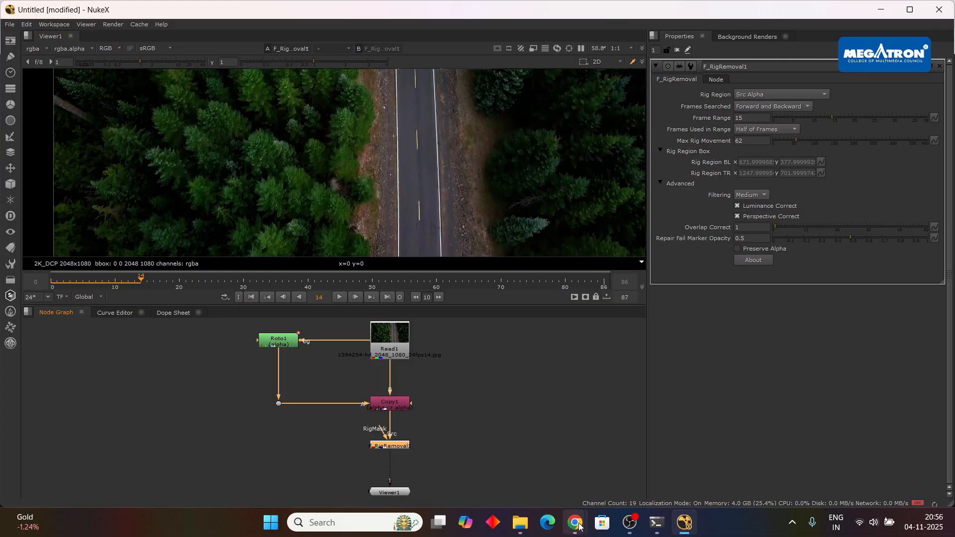
pyautogui.moveTo(575, 522)
pyautogui.click(503, 462)
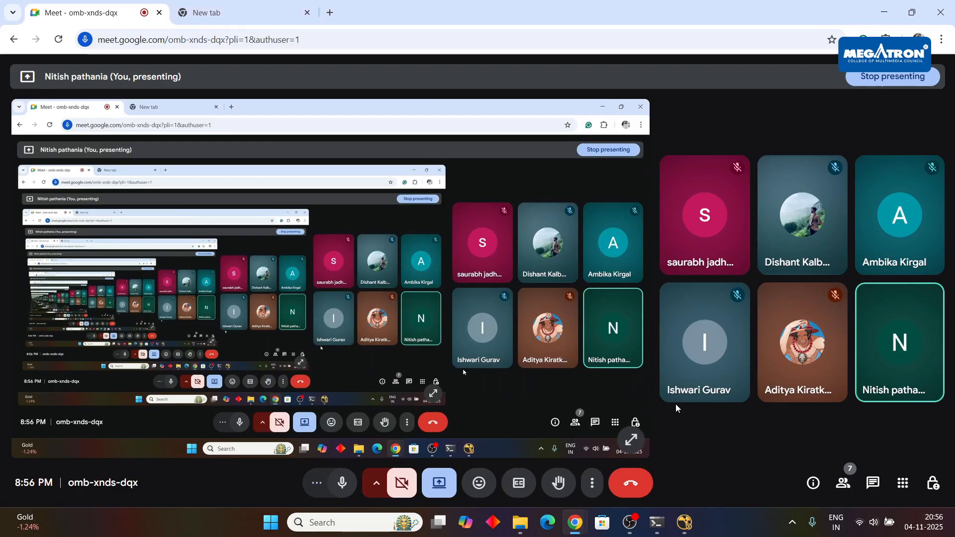
pyautogui.click(683, 523)
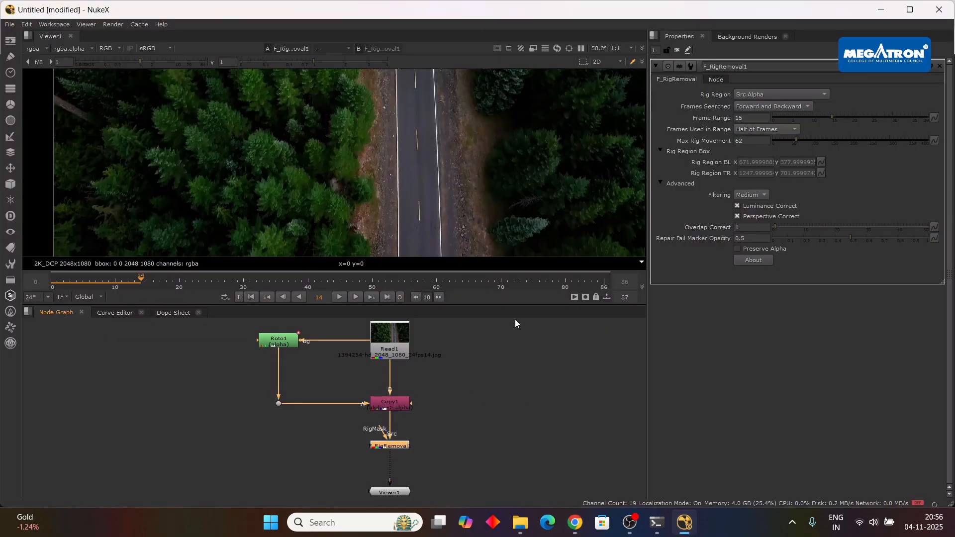
# Resume playback from frame 14 with the whole image in view to review the car removal, and check the Meet call meanwhile.
pyautogui.click(339, 297)
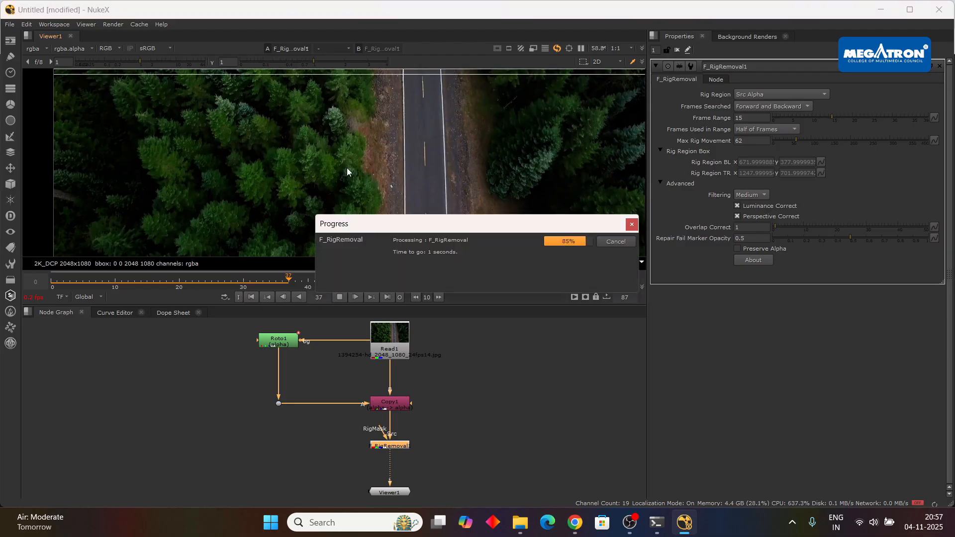
pyautogui.scroll(-2, 347, 163)
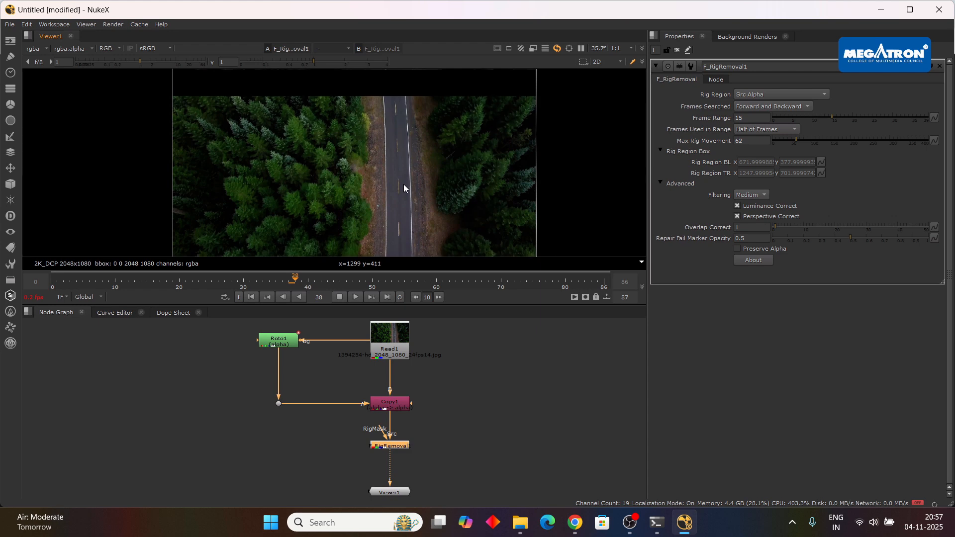
pyautogui.scroll(-1, 404, 184)
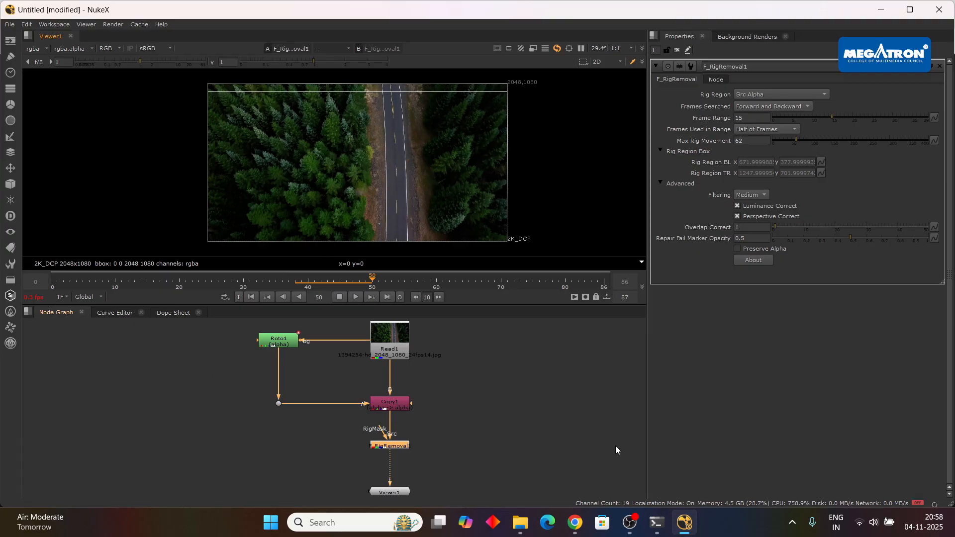
pyautogui.moveTo(575, 523)
pyautogui.click(552, 462)
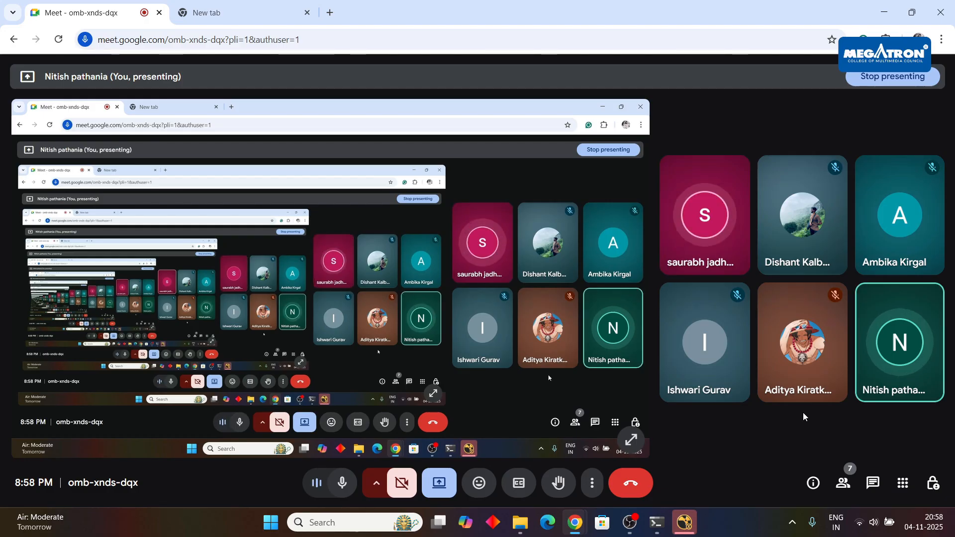
pyautogui.click(685, 527)
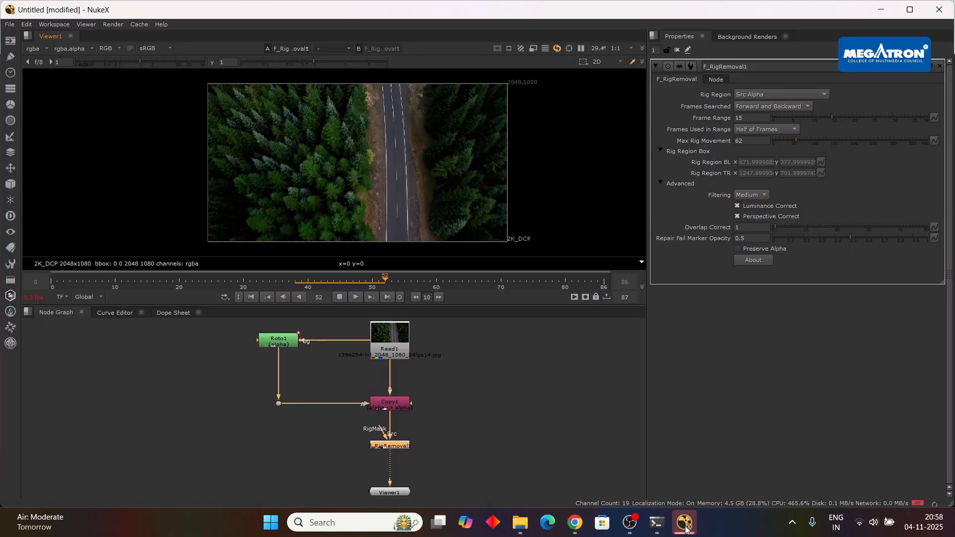
# Switch to File Explorer and open the CARS folder inside PC > Plays > 3D Models.
pyautogui.click(520, 522)
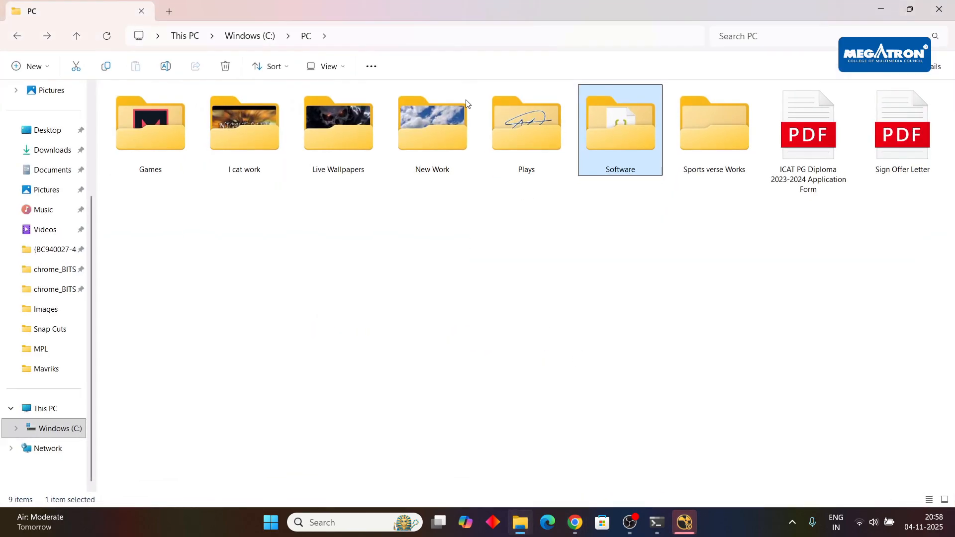
pyautogui.doubleClick(705, 137)
pyautogui.click(17, 36)
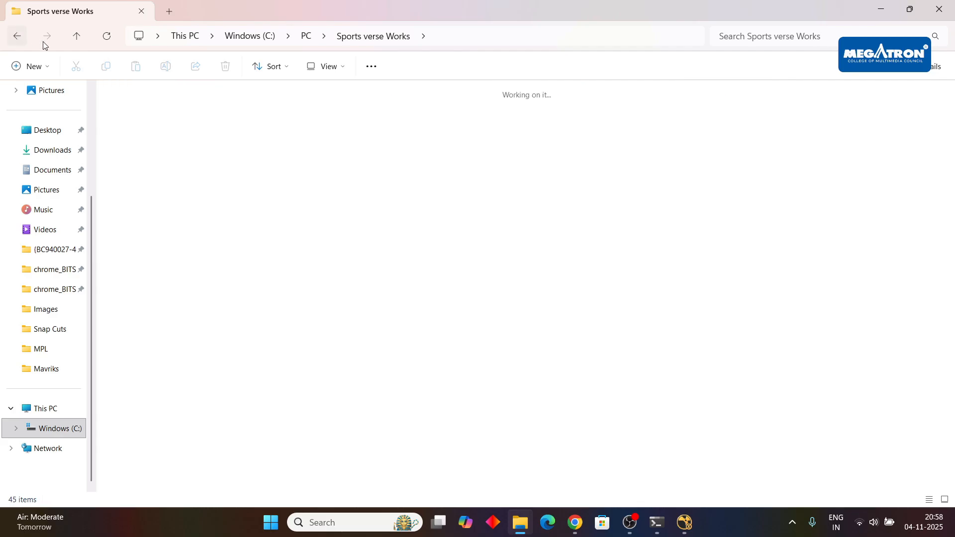
pyautogui.click(539, 141)
pyautogui.doubleClick(539, 142)
pyautogui.doubleClick(269, 137)
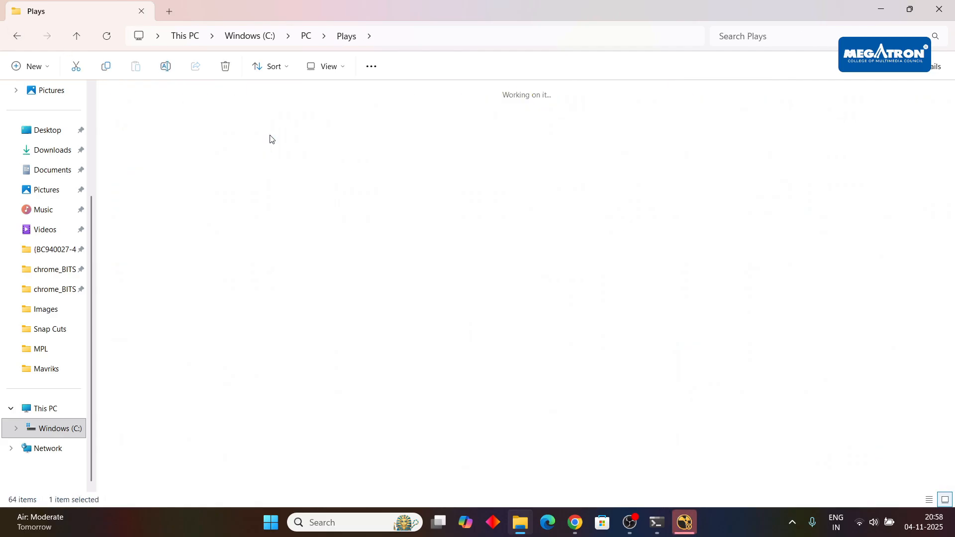
pyautogui.doubleClick(279, 118)
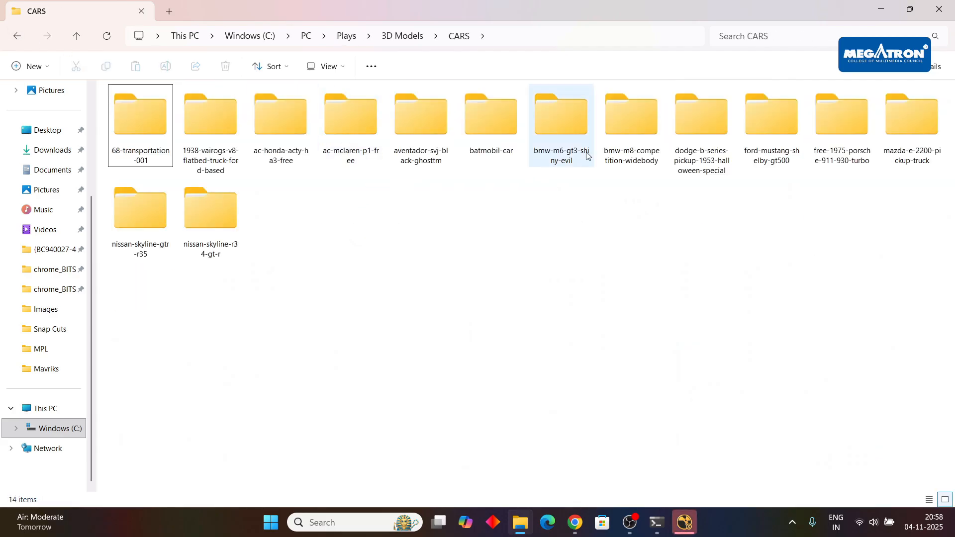
# Inspect the tex and model folders of the bmw-m8-competition-widebody model, and return to the CARS folder.
pyautogui.doubleClick(646, 135)
pyautogui.doubleClick(181, 109)
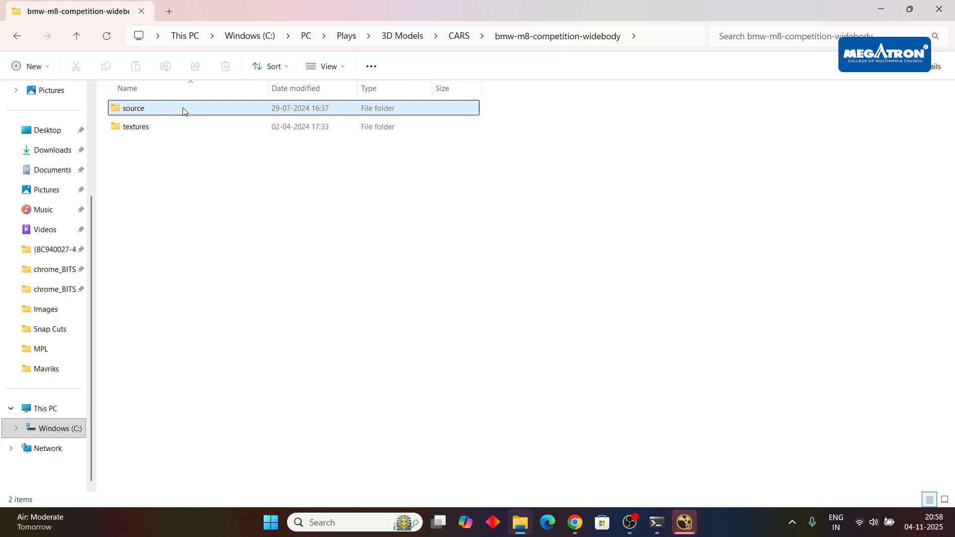
pyautogui.doubleClick(142, 114)
pyautogui.doubleClick(185, 121)
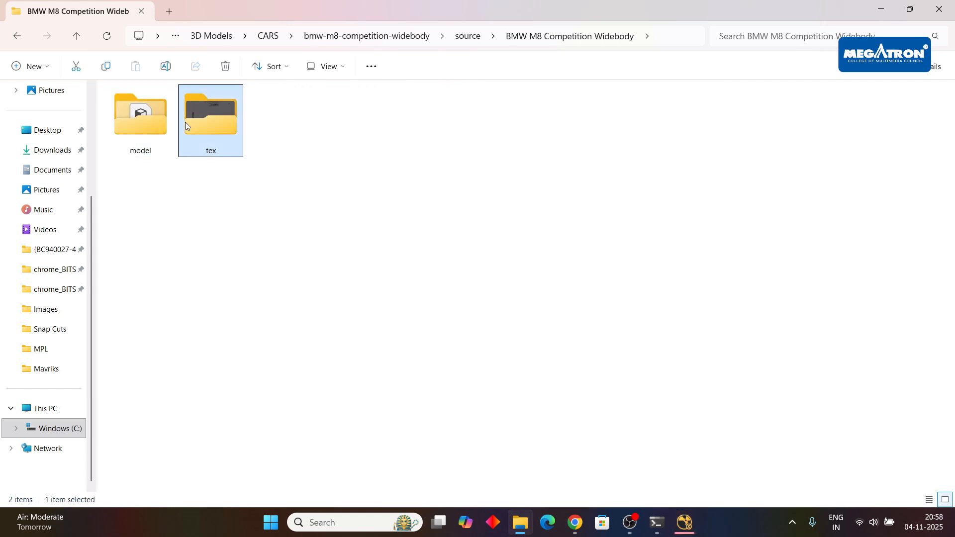
pyautogui.hotkey('alt', 'Left')
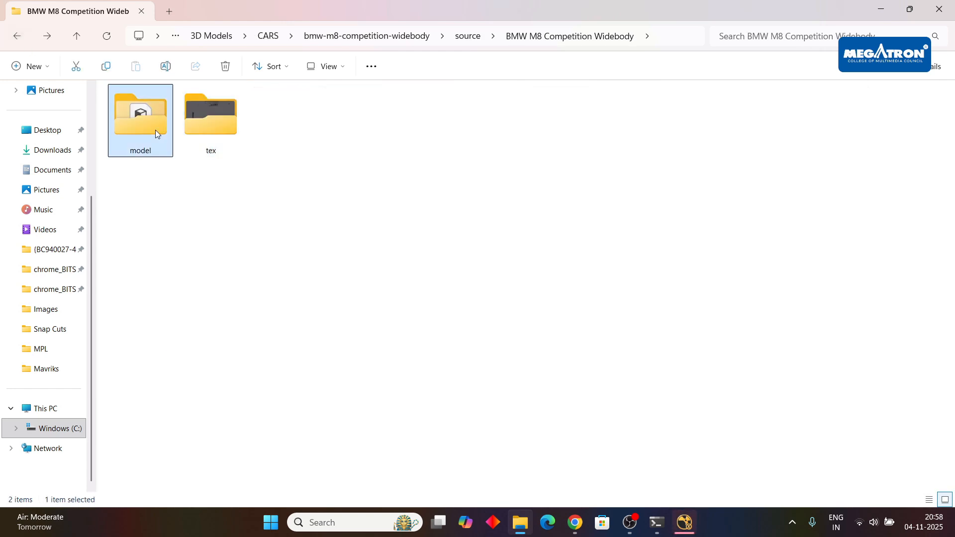
pyautogui.doubleClick(155, 130)
pyautogui.click(25, 39)
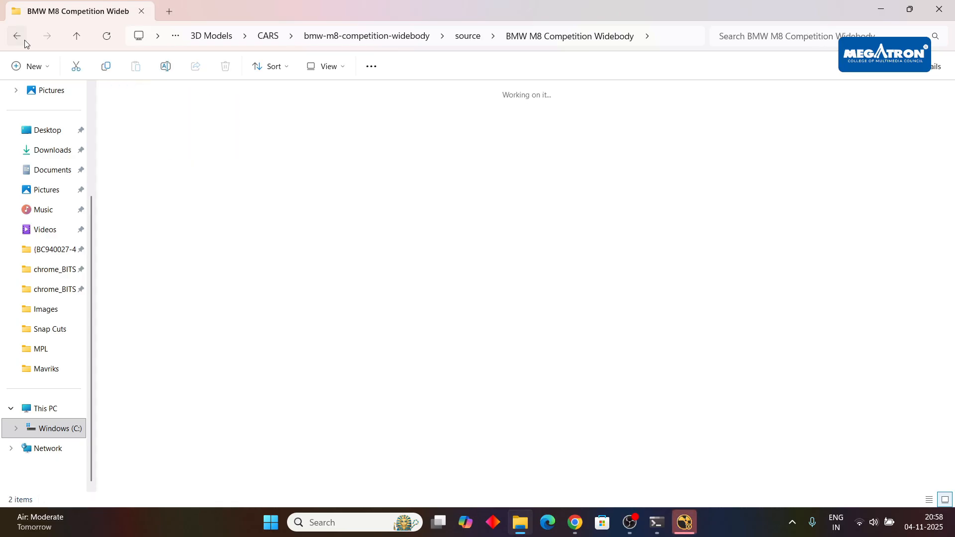
pyautogui.click(25, 40)
pyautogui.click(23, 45)
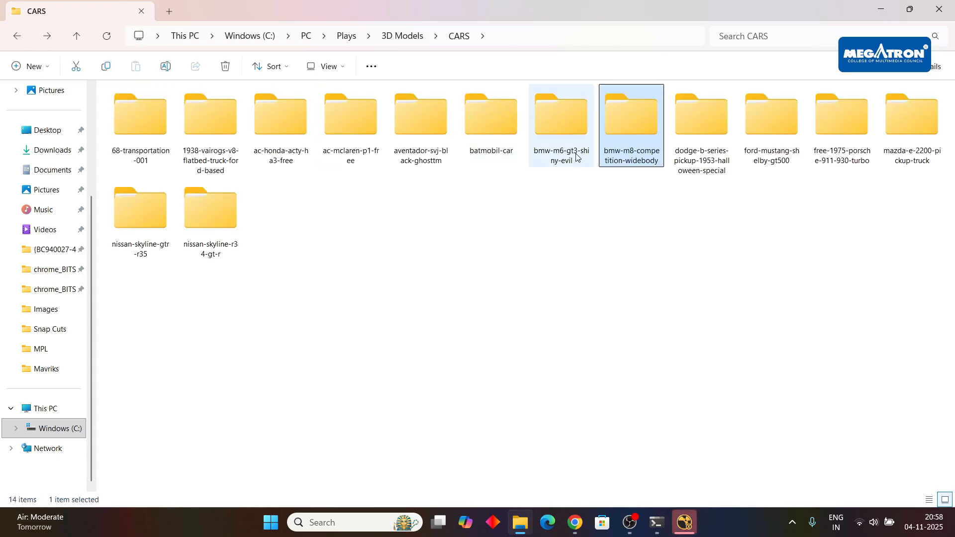
# Inspect the files of the bmw-m6-gt3-shiny-evil model, including its OBJ and textures, and return to its source folder.
pyautogui.doubleClick(561, 120)
pyautogui.doubleClick(151, 106)
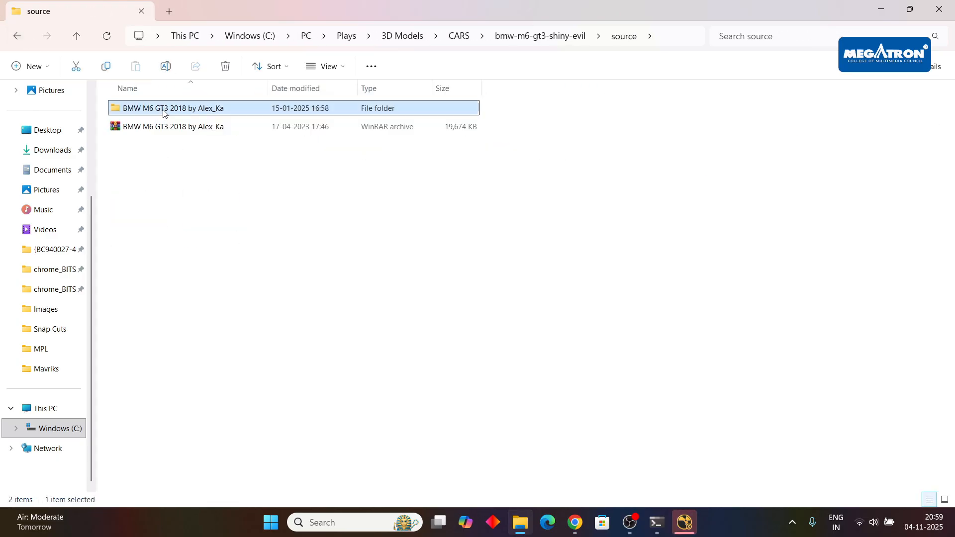
pyautogui.doubleClick(163, 112)
pyautogui.doubleClick(180, 111)
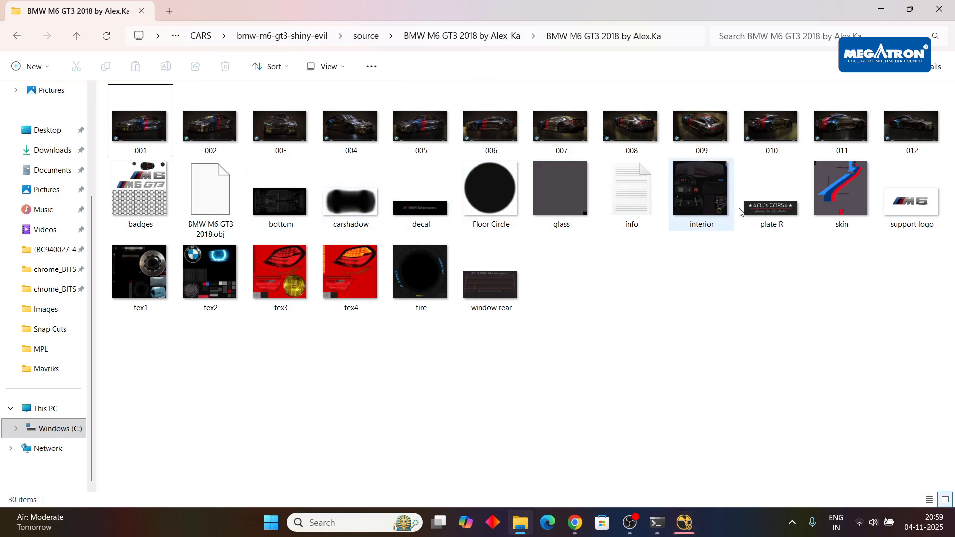
pyautogui.click(210, 211)
pyautogui.click(19, 38)
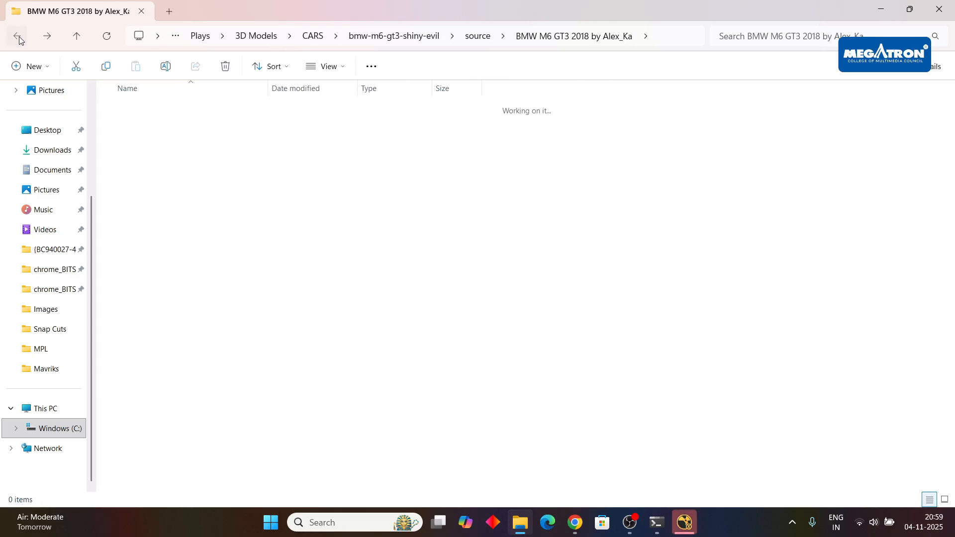
pyautogui.click(19, 39)
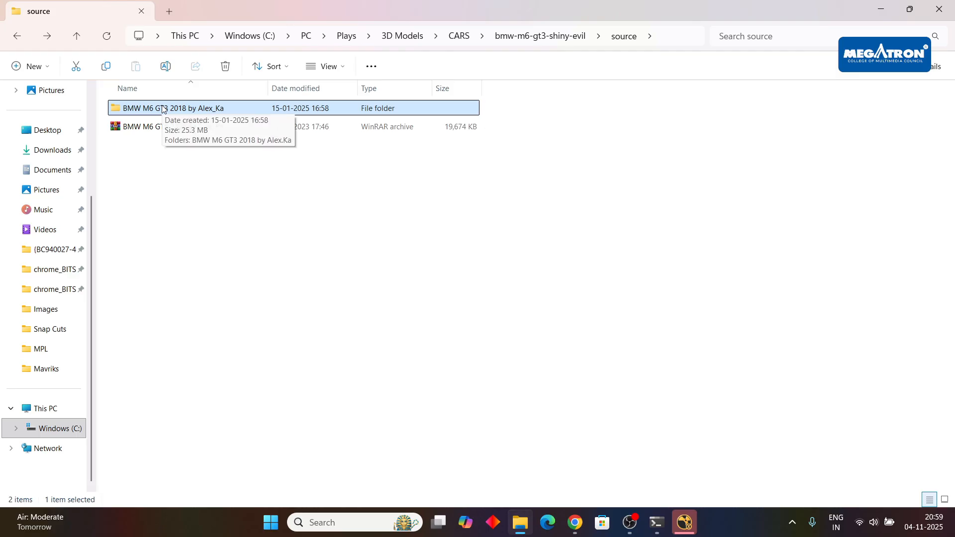
# Switch to Chrome's new tab, change to the second Google account and open Google Drive.
pyautogui.moveTo(576, 523)
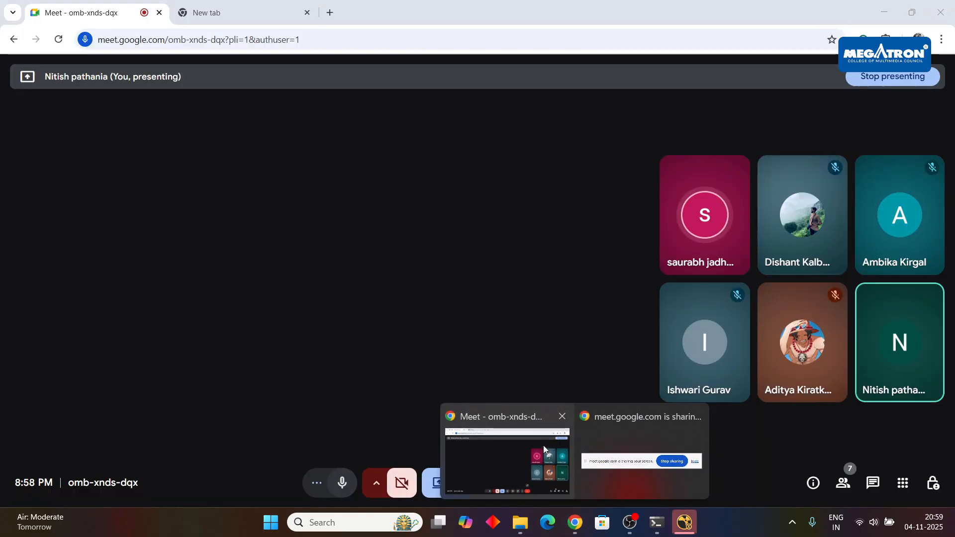
pyautogui.click(543, 446)
pyautogui.click(264, 13)
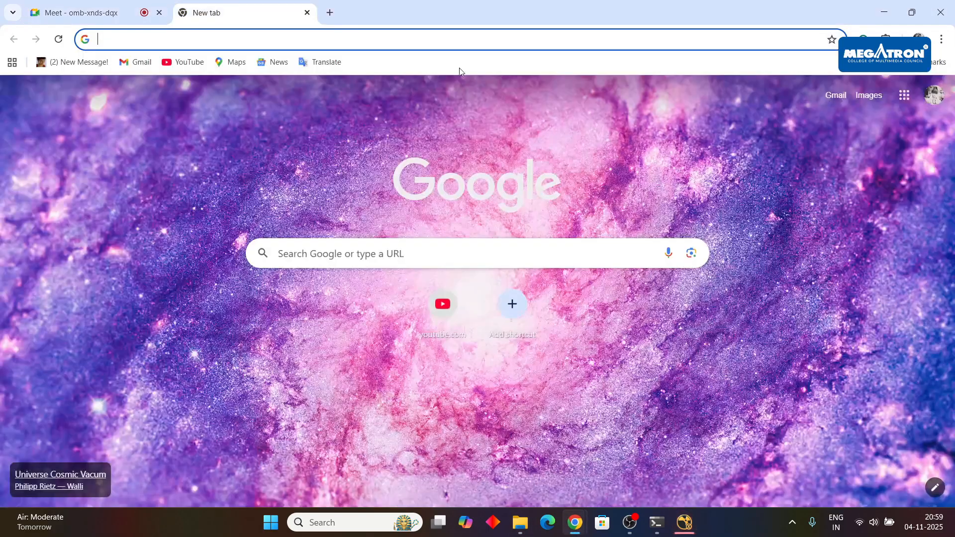
pyautogui.click(934, 102)
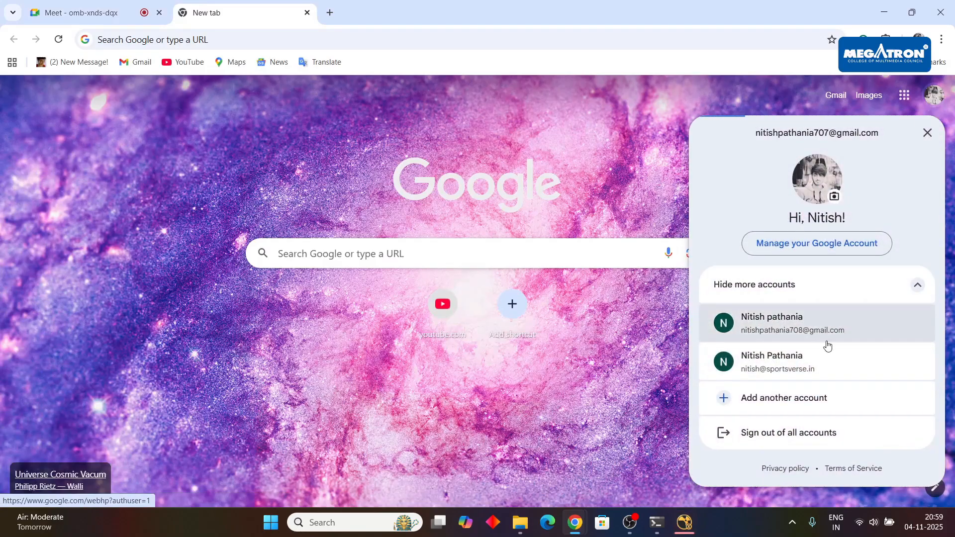
pyautogui.click(829, 325)
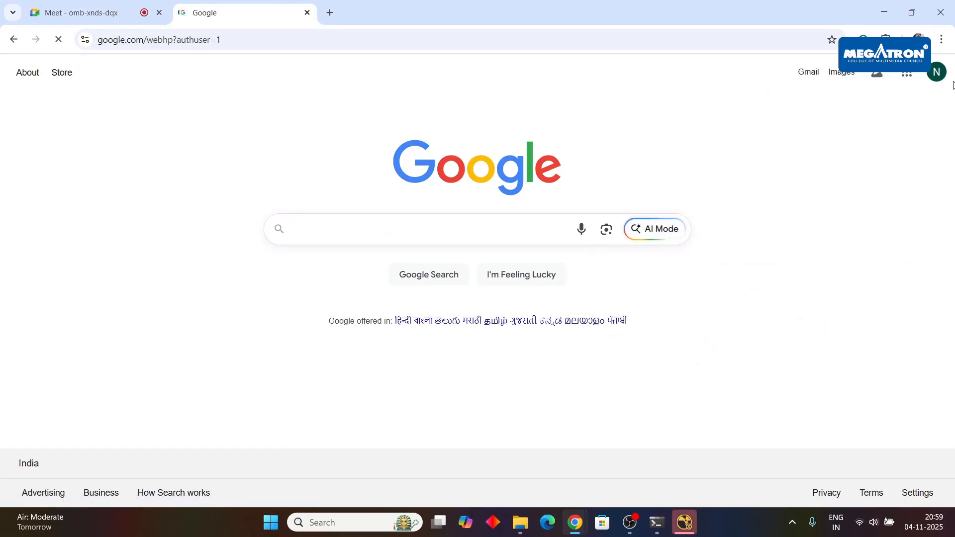
pyautogui.click(915, 73)
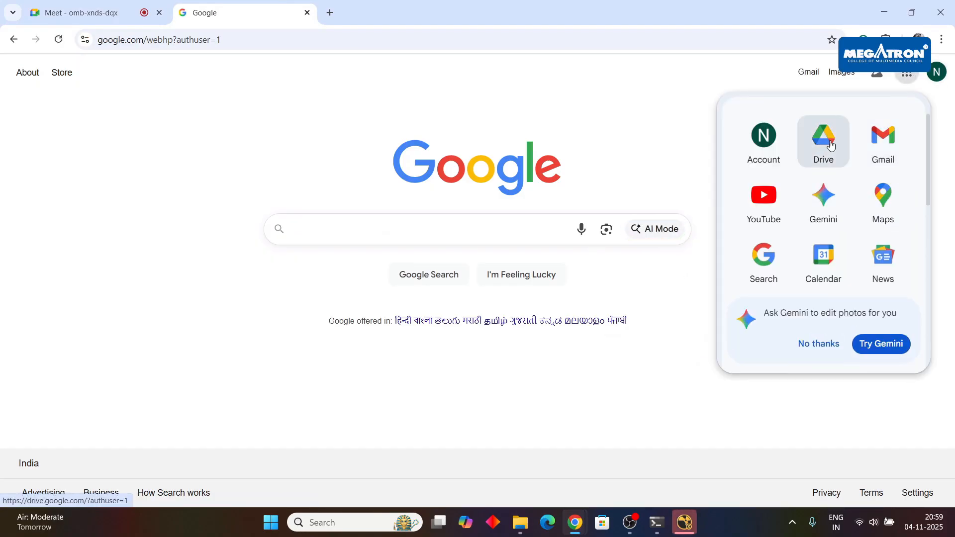
pyautogui.click(830, 145)
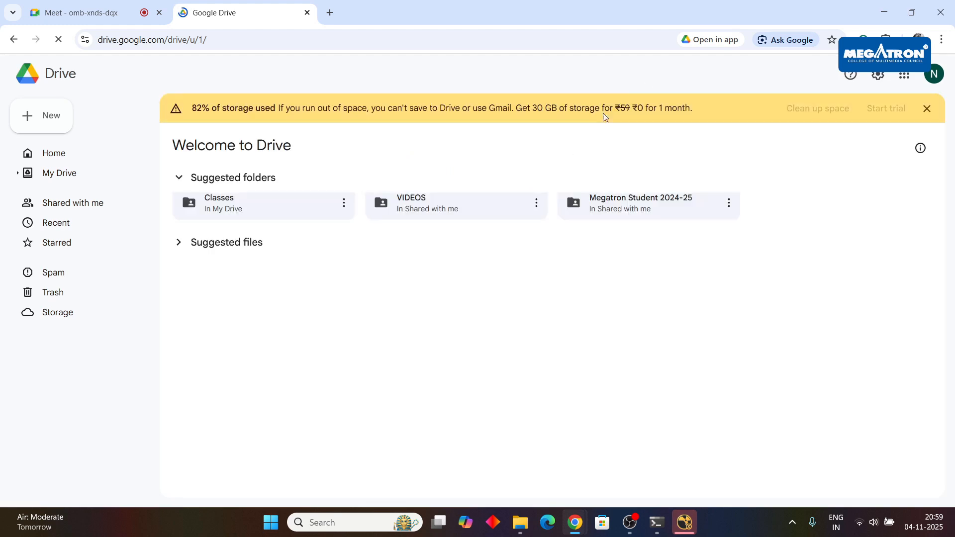
# Open My Drive in Google Drive.
pyautogui.click(70, 174)
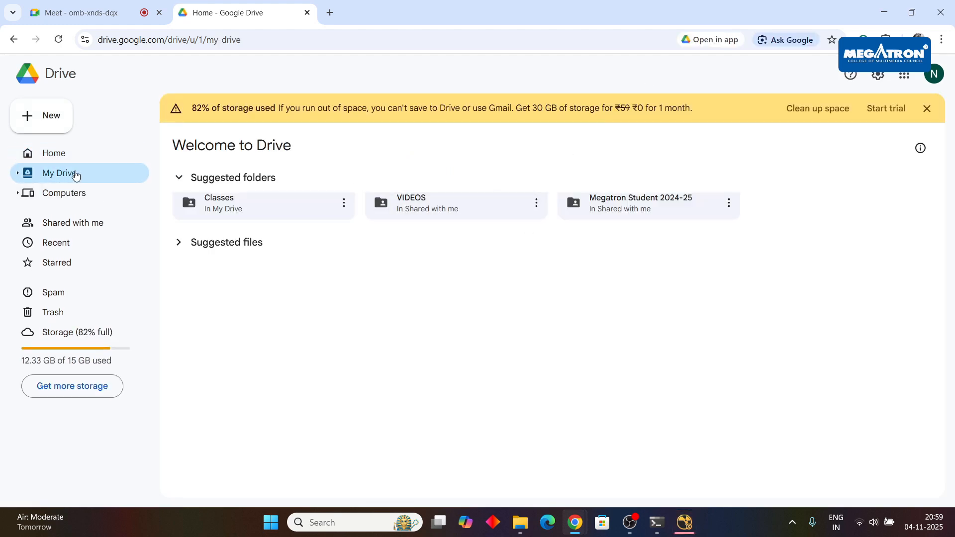
pyautogui.rightClick(573, 313)
pyautogui.click(567, 444)
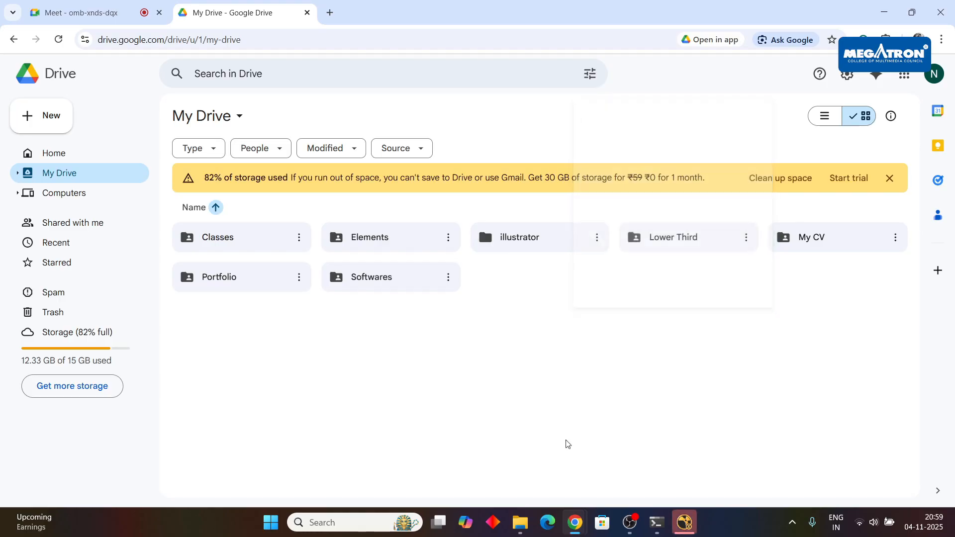
# Switch to File Explorer and open the innermost BMW M6 GT3 2018 folder of the bmw-m6-gt3-shiny-evil model.
pyautogui.click(518, 531)
pyautogui.doubleClick(154, 106)
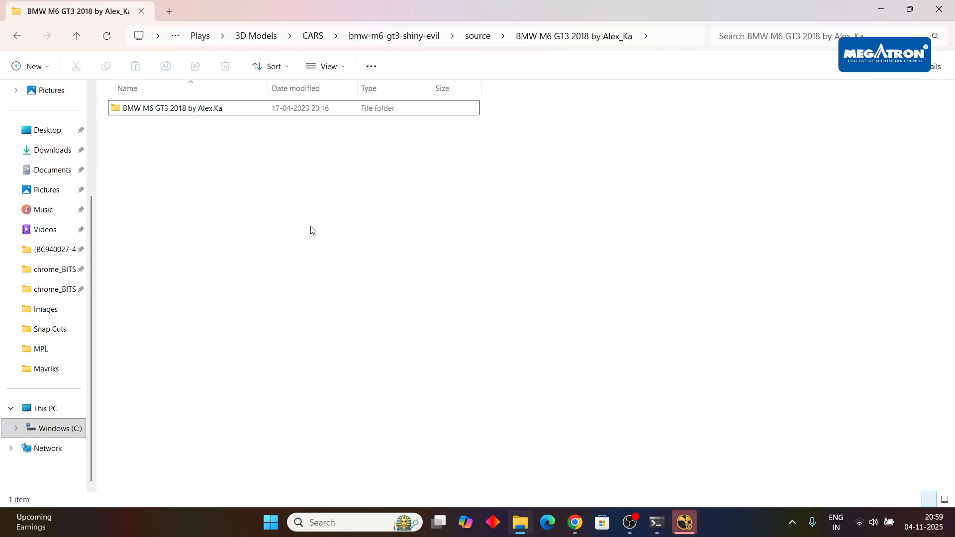
pyautogui.click(194, 114)
pyautogui.doubleClick(194, 113)
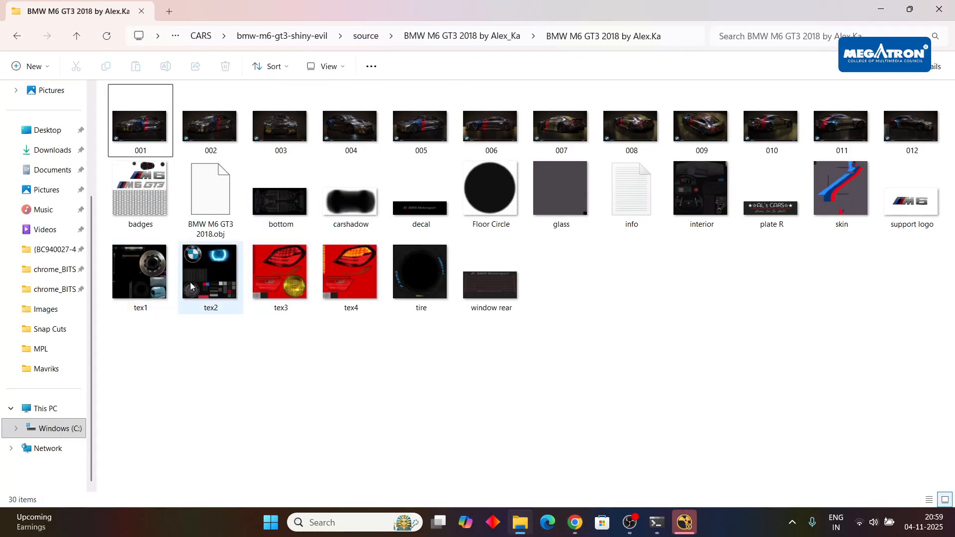
# Preview the tex2 and tex1 texture images of the BMW M6 GT3 model, and dismiss the Internet Download Manager message.
pyautogui.click(206, 293)
pyautogui.doubleClick(206, 294)
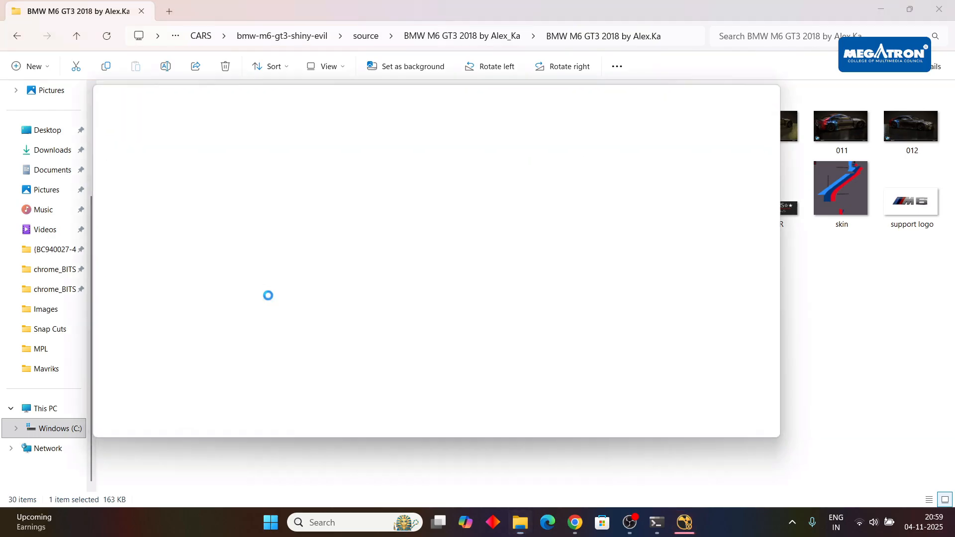
pyautogui.press('Left')
pyautogui.press('Left')
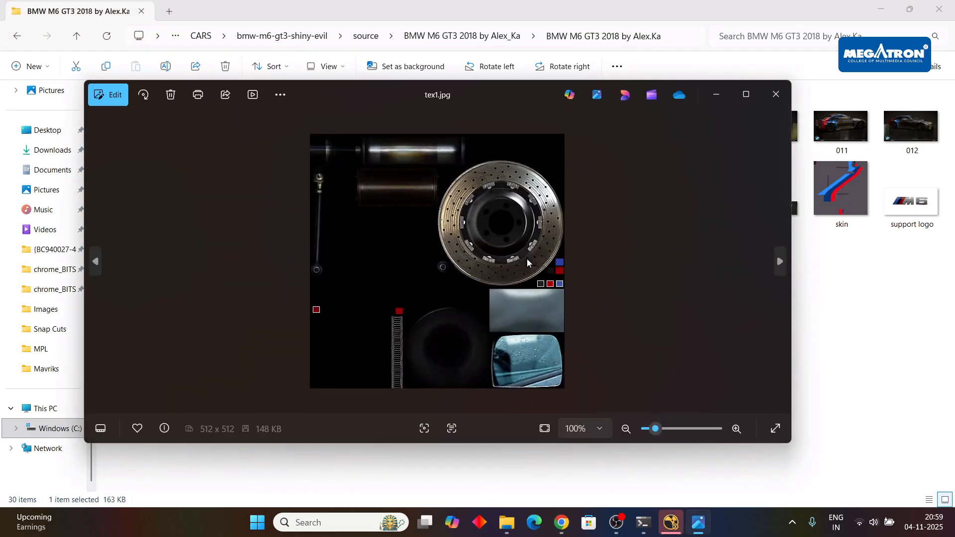
pyautogui.press('Right')
pyautogui.press('Right')
pyautogui.click(769, 99)
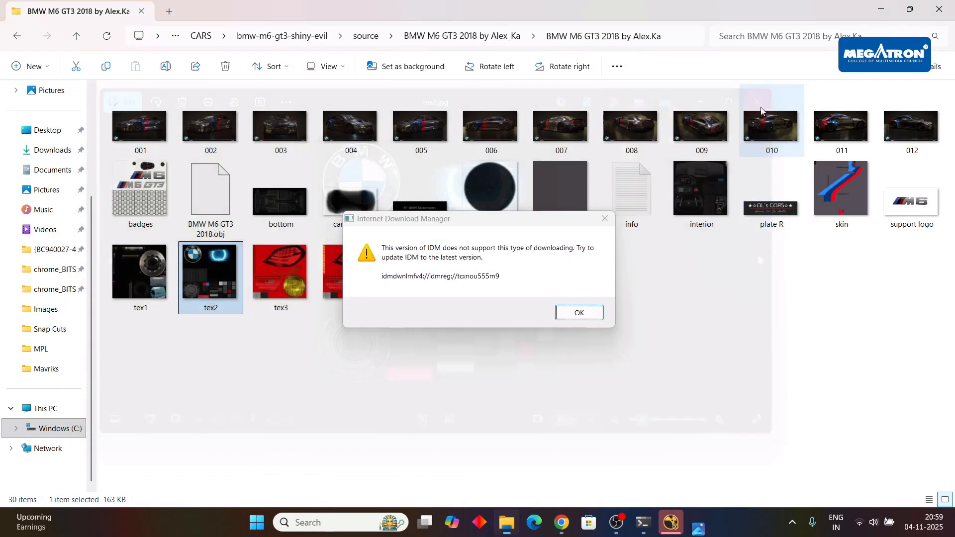
pyautogui.click(575, 311)
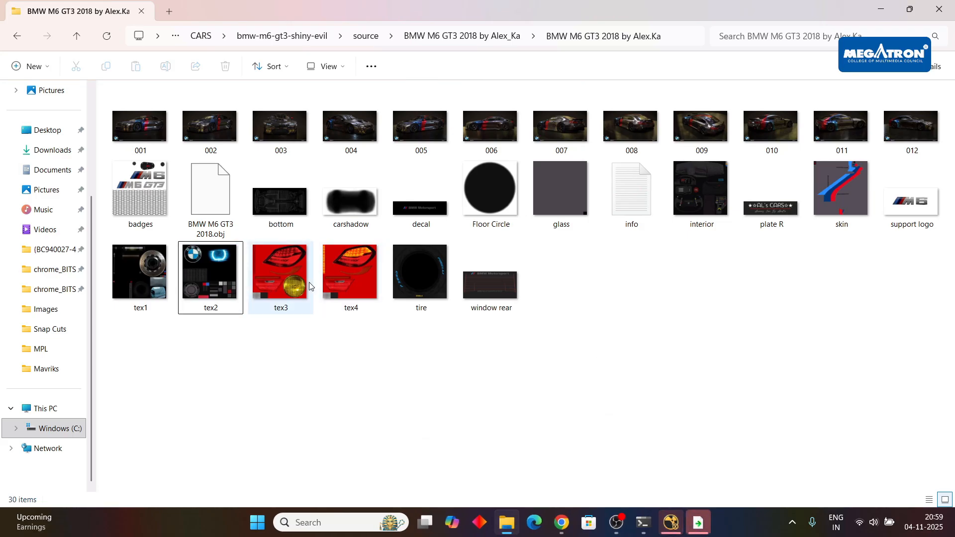
# View the BMW M6 GT3's tex2 and tex1 textures once more, and return to the CARS folder.
pyautogui.doubleClick(220, 276)
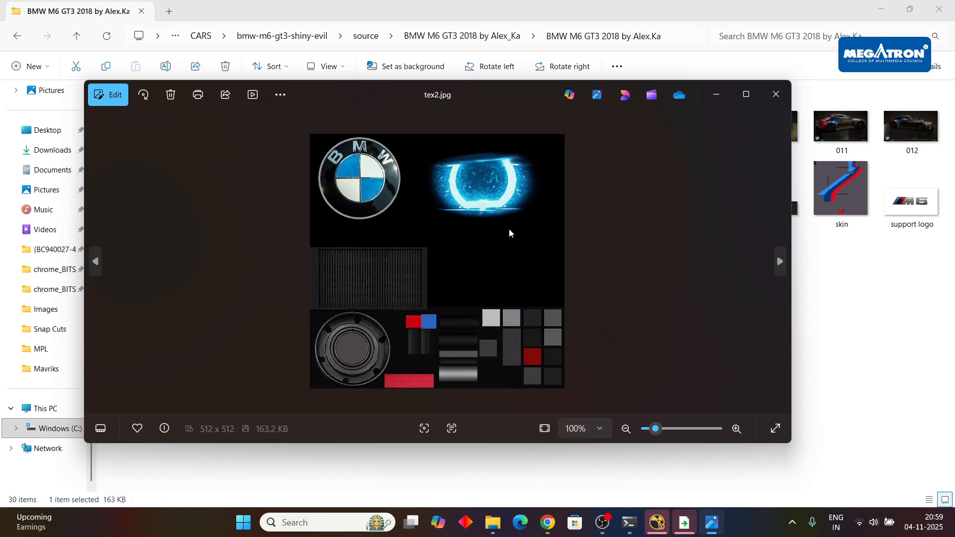
pyautogui.press('Left')
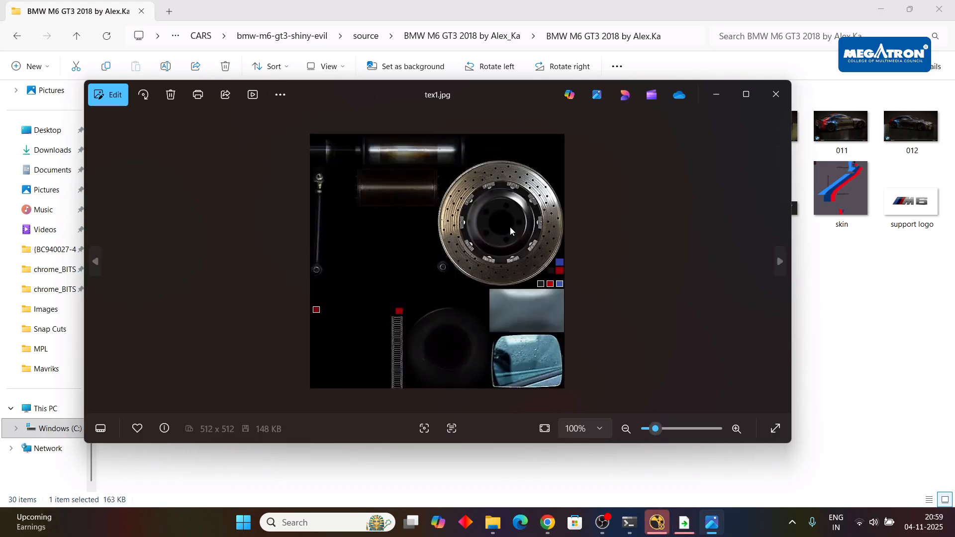
pyautogui.press('Right')
pyautogui.click(776, 94)
pyautogui.click(17, 36)
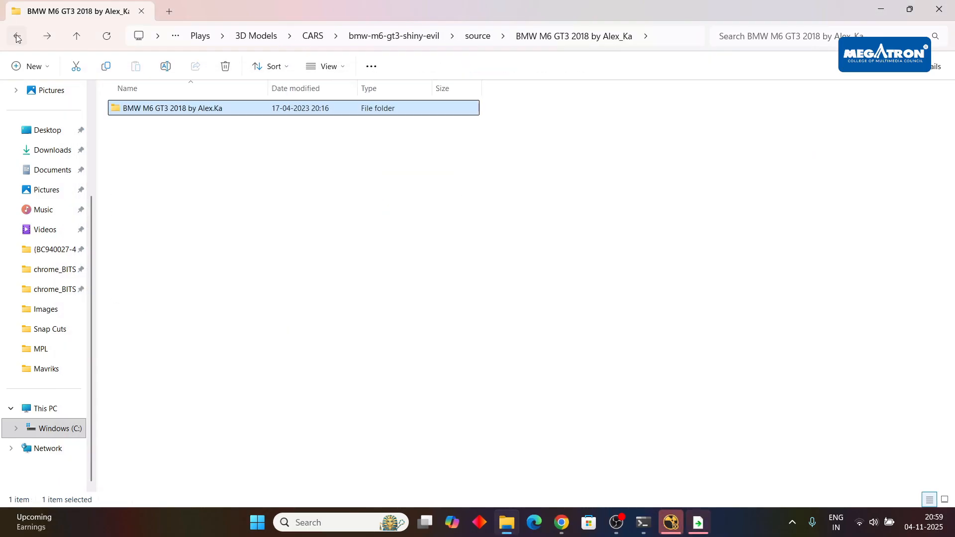
pyautogui.click(16, 36)
pyautogui.click(17, 37)
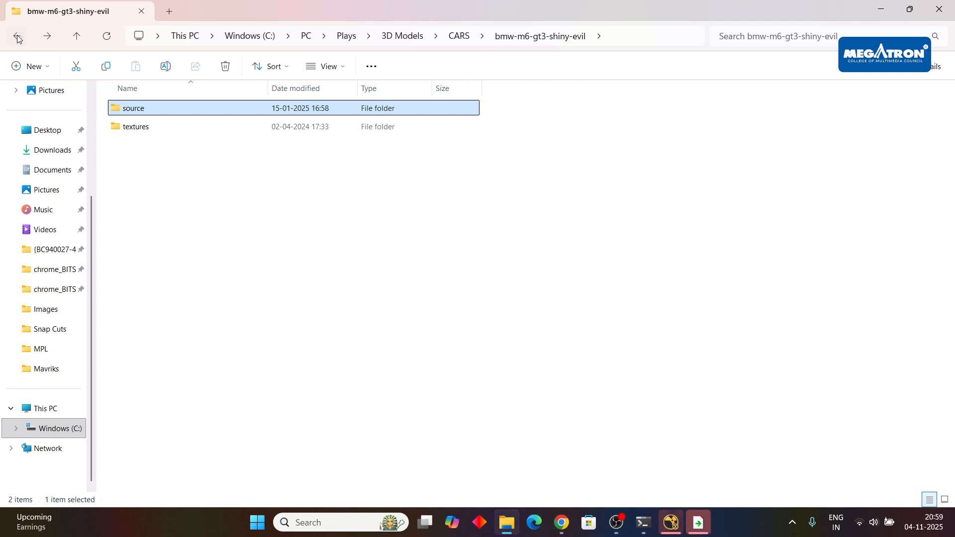
pyautogui.click(16, 36)
# Open the inner source folder of the batmobil-car model and preview its 00_Mixed_AO_Merged and body_Roughness textures.
pyautogui.doubleClick(493, 136)
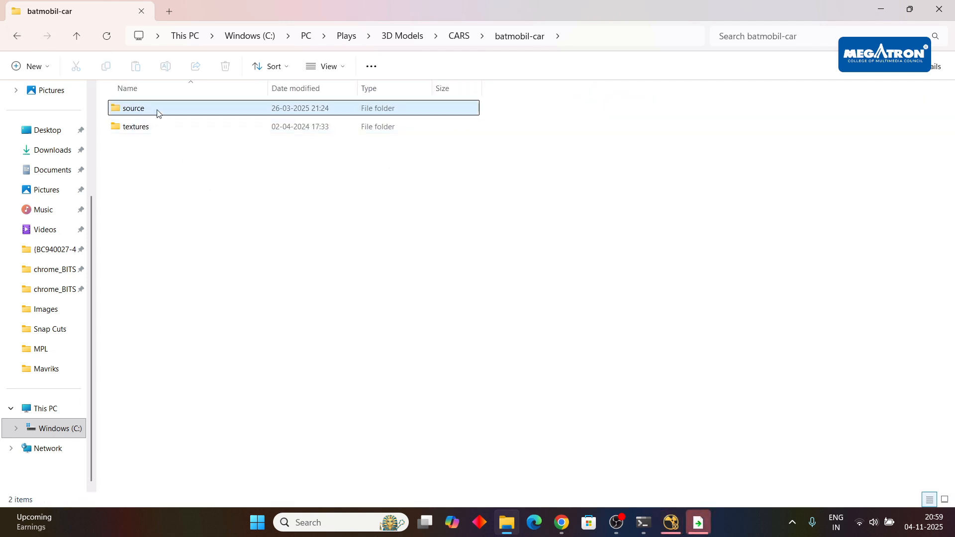
pyautogui.doubleClick(157, 113)
pyautogui.doubleClick(161, 114)
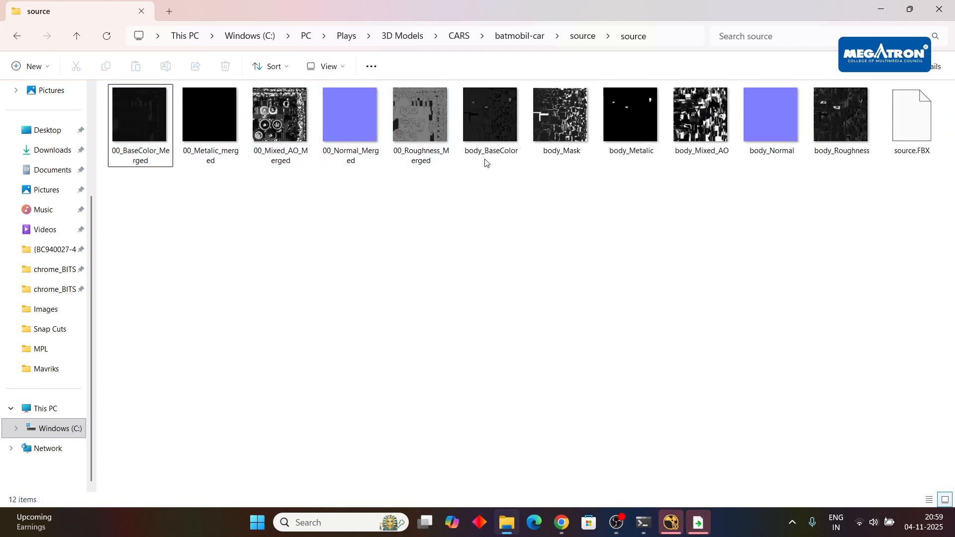
pyautogui.doubleClick(278, 130)
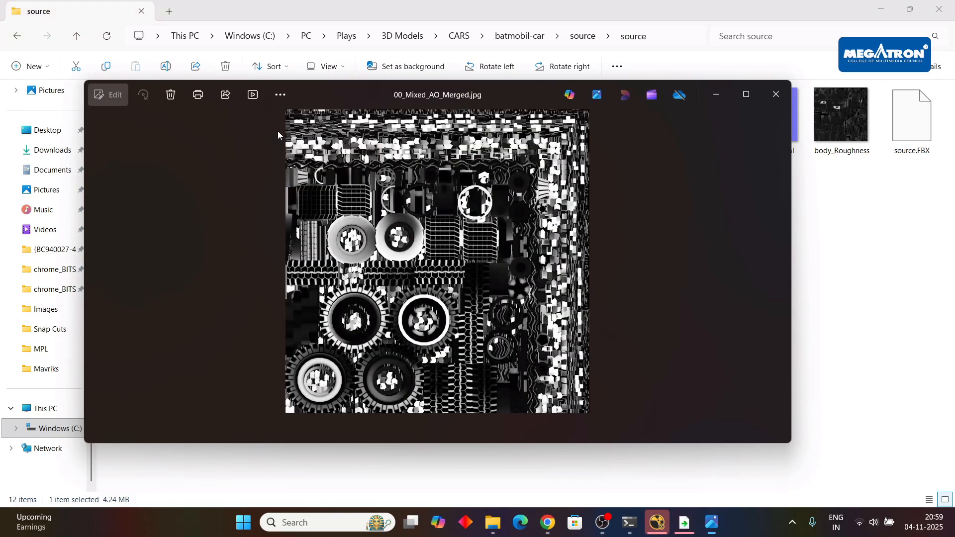
pyautogui.click(774, 93)
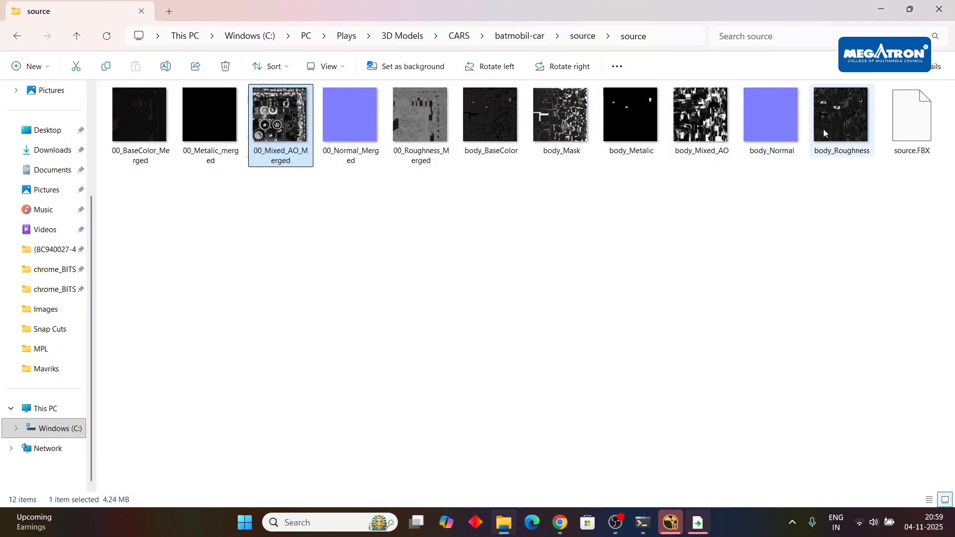
pyautogui.doubleClick(823, 129)
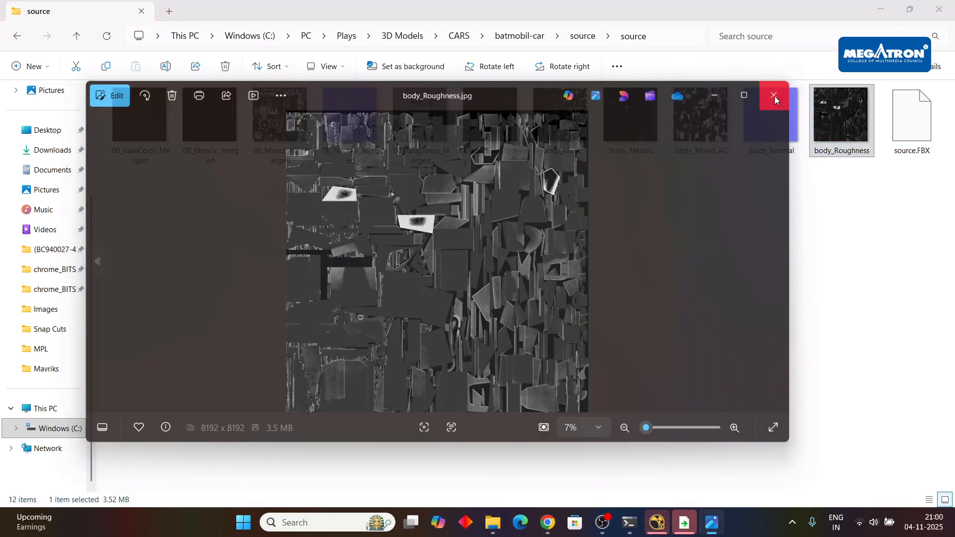
pyautogui.click(775, 94)
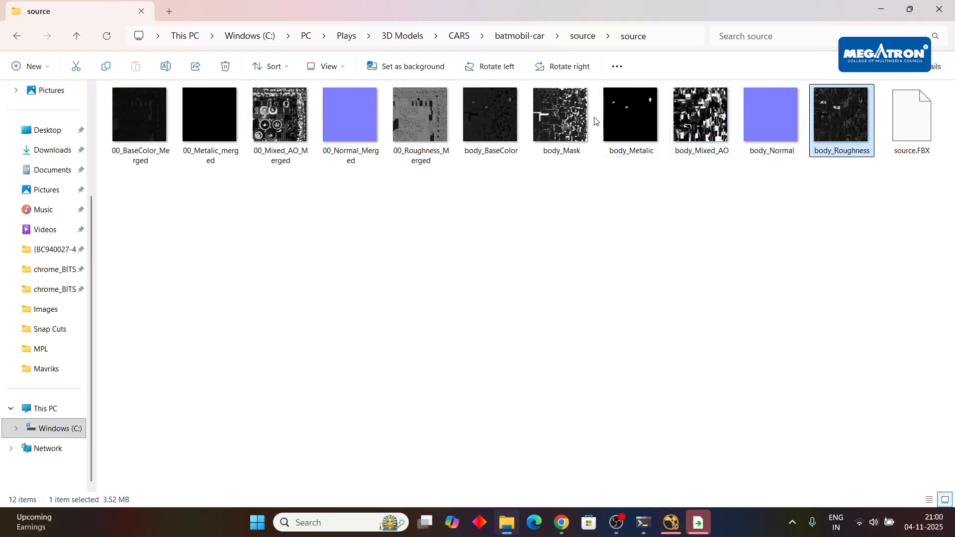
# Preview the batmobil-car model's 00_BaseColor_Merged, 00_Metalic_merged and 00_Mixed_AO_Merged textures one after another.
pyautogui.doubleClick(129, 122)
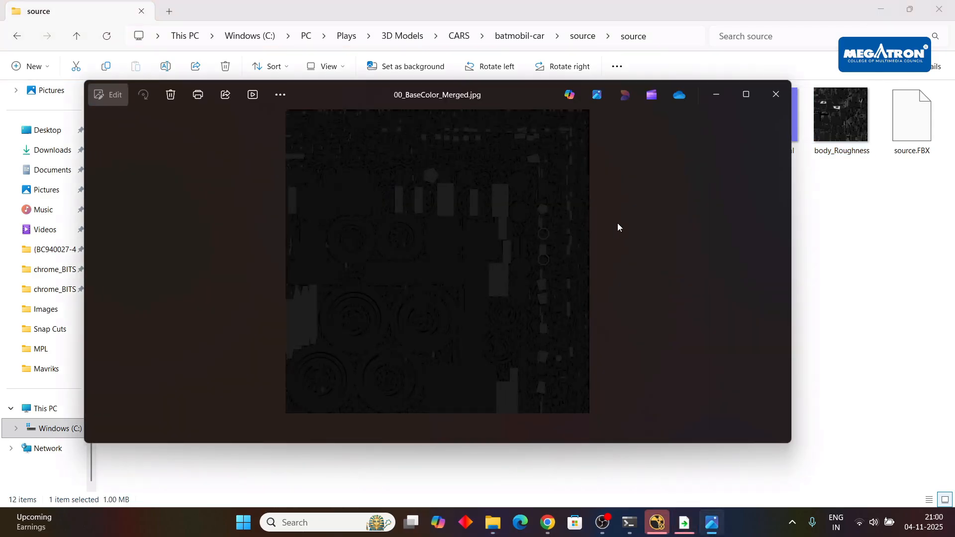
pyautogui.click(775, 94)
pyautogui.doubleClick(213, 125)
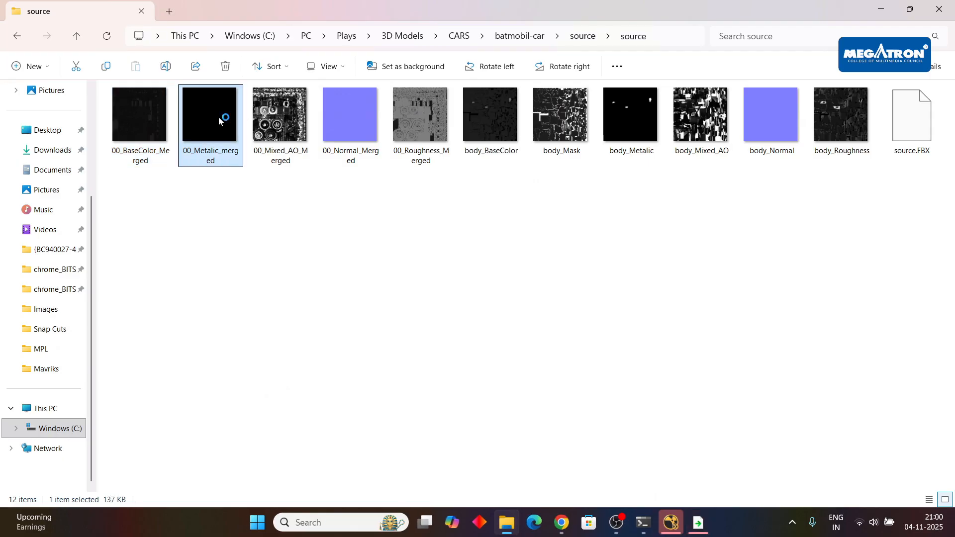
pyautogui.click(775, 93)
pyautogui.doubleClick(280, 124)
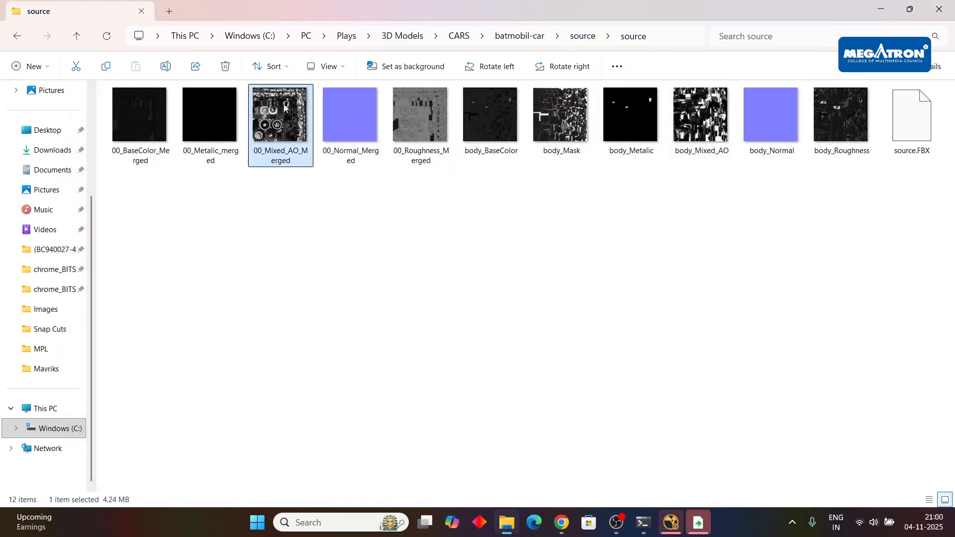
pyautogui.click(775, 95)
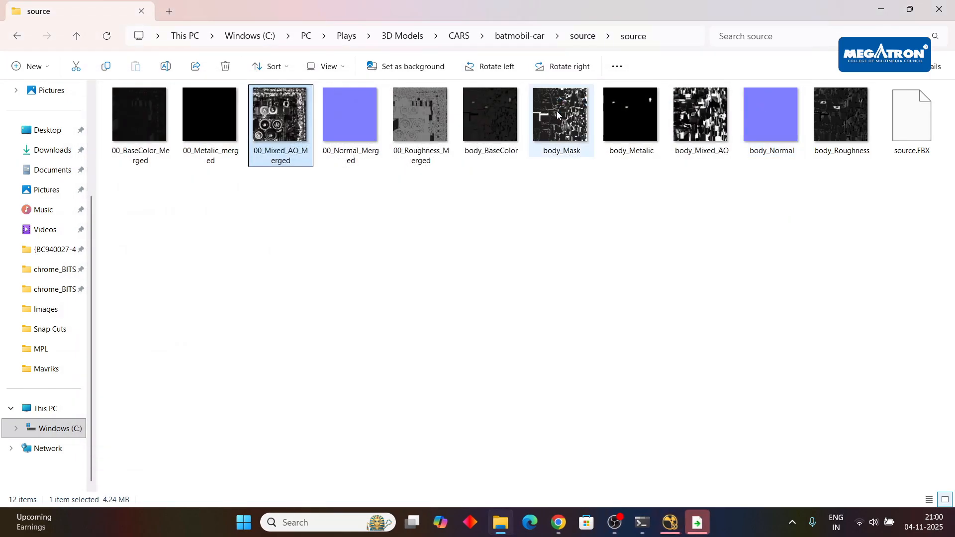
# Dismiss the app selection for the http link, inspect the batmobil-car textures folder, and return to the CARS folder.
pyautogui.click(17, 35)
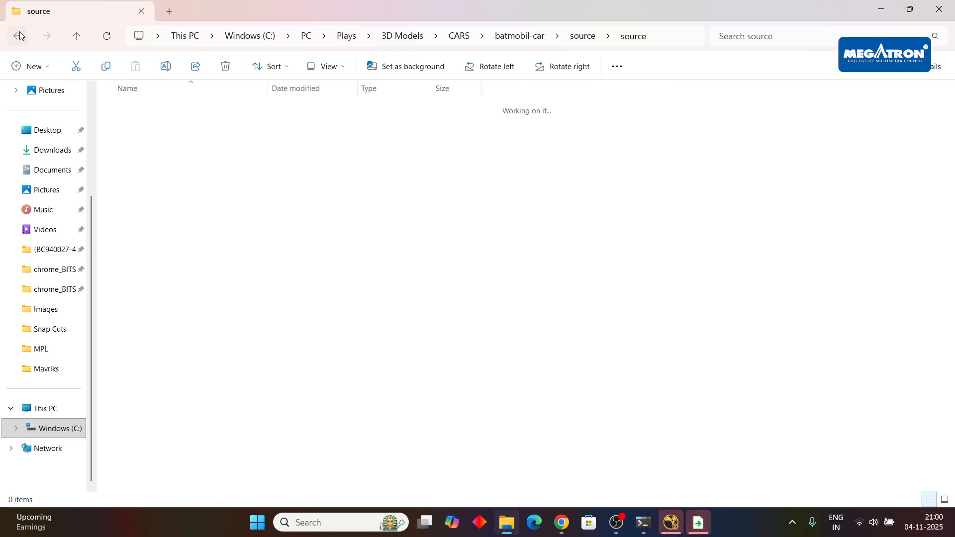
pyautogui.click(694, 531)
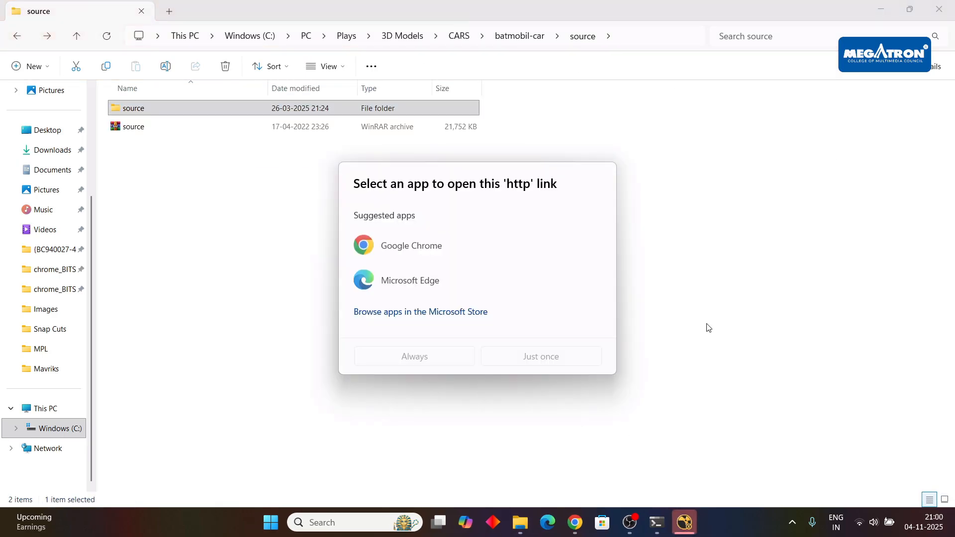
pyautogui.click(759, 323)
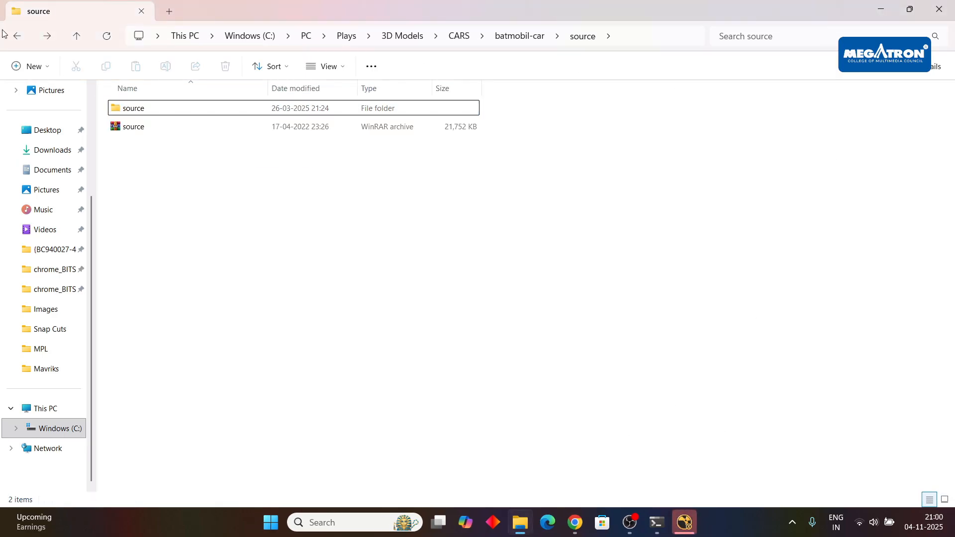
pyautogui.click(18, 38)
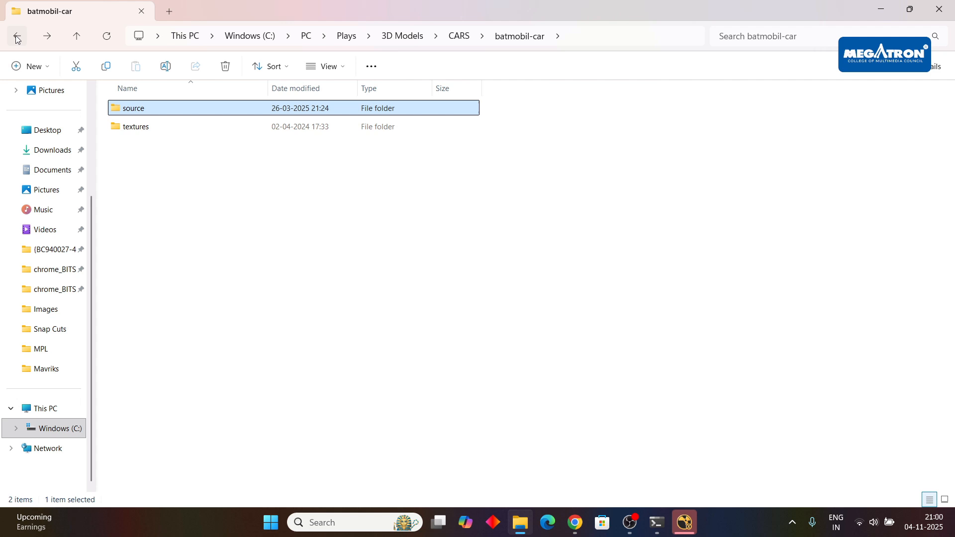
pyautogui.doubleClick(184, 131)
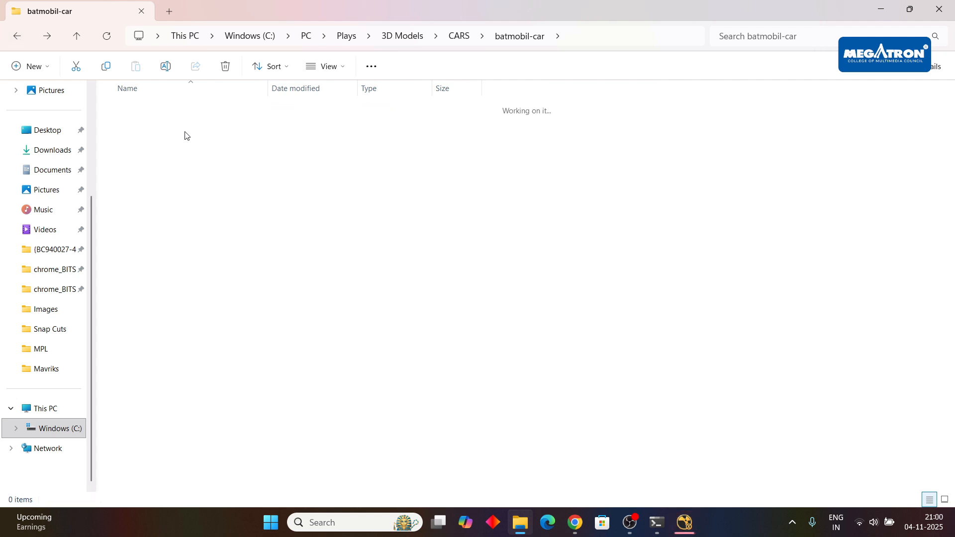
pyautogui.click(18, 37)
pyautogui.click(18, 37)
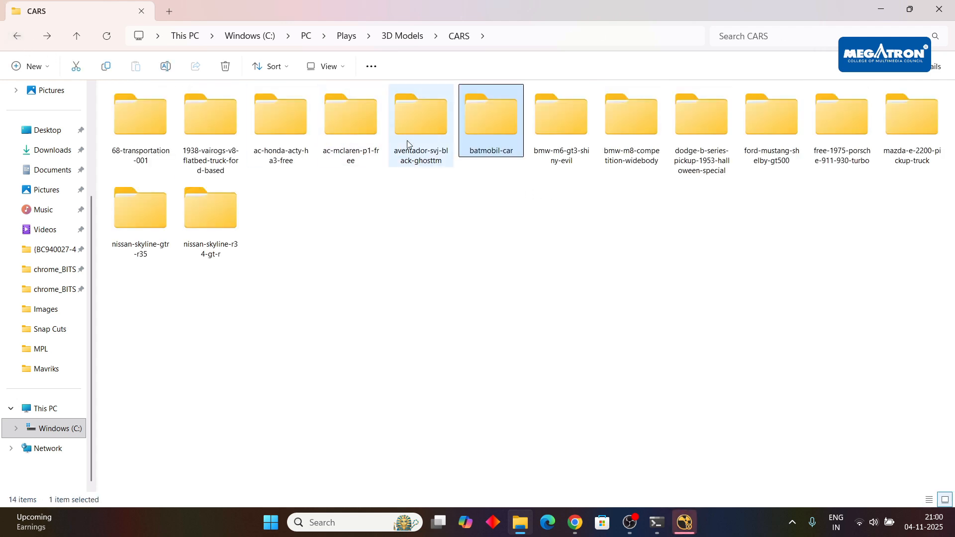
# Look into the source folder of the aventador-svj-black-ghosttm model, and return to the CARS folder.
pyautogui.doubleClick(424, 142)
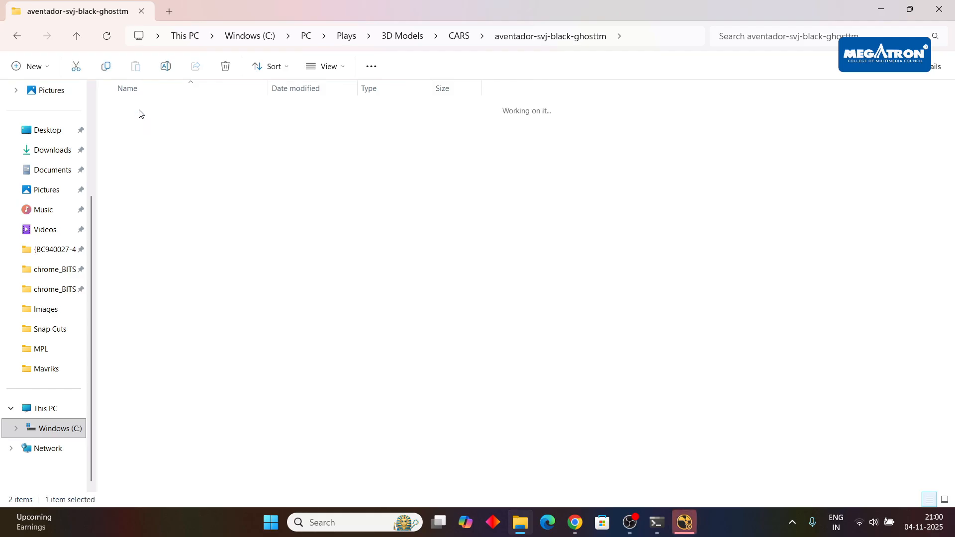
pyautogui.doubleClick(139, 112)
pyautogui.click(17, 35)
pyautogui.click(17, 35)
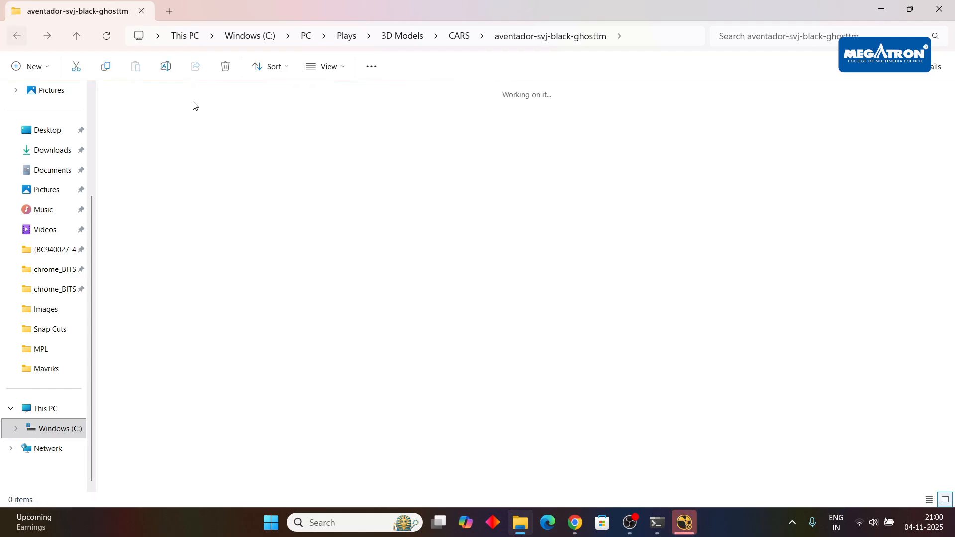
# Open the mclaren_p1.c4d.fbm folder inside ac-mclaren-p1-free > source > mclaren_p1_c4d and show its files as large thumbnails.
pyautogui.doubleClick(345, 138)
pyautogui.doubleClick(145, 110)
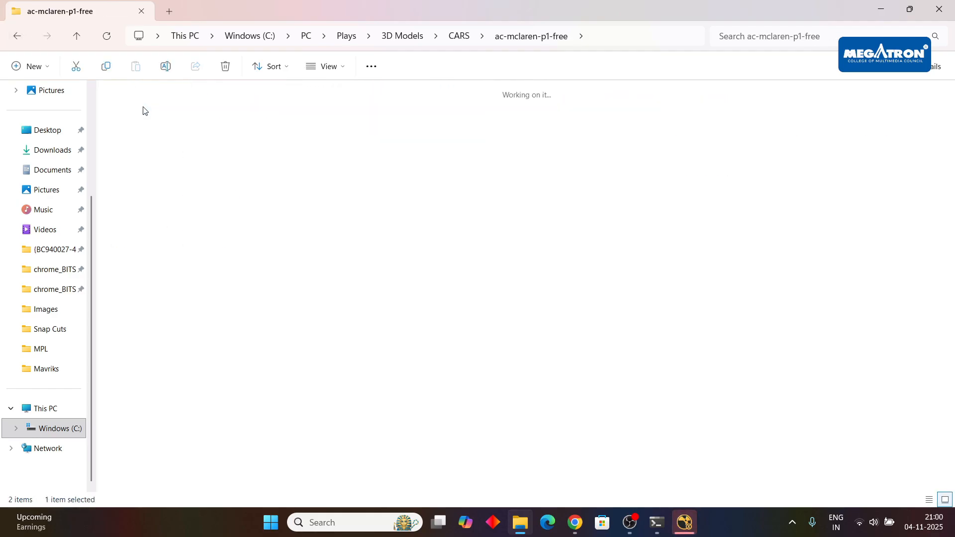
pyautogui.doubleClick(160, 129)
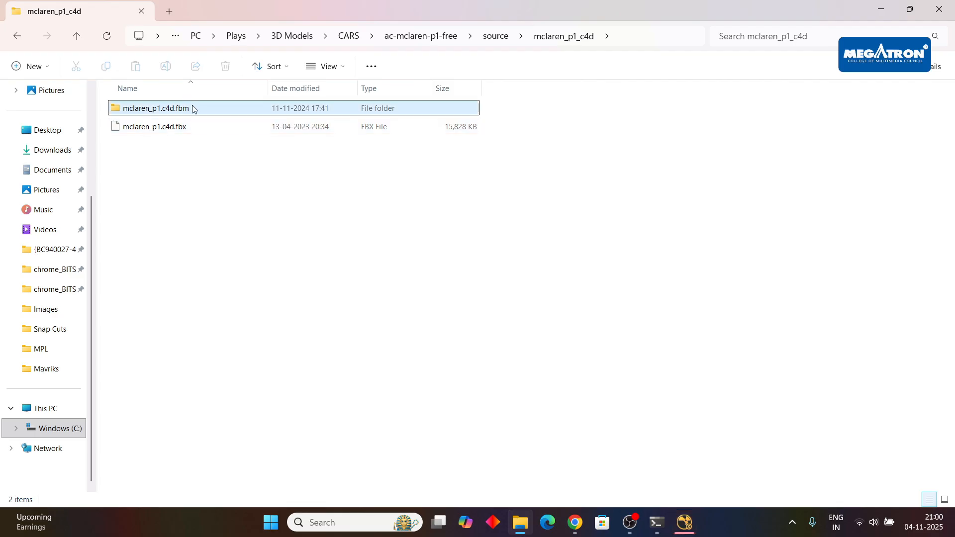
pyautogui.doubleClick(192, 108)
pyautogui.click(945, 500)
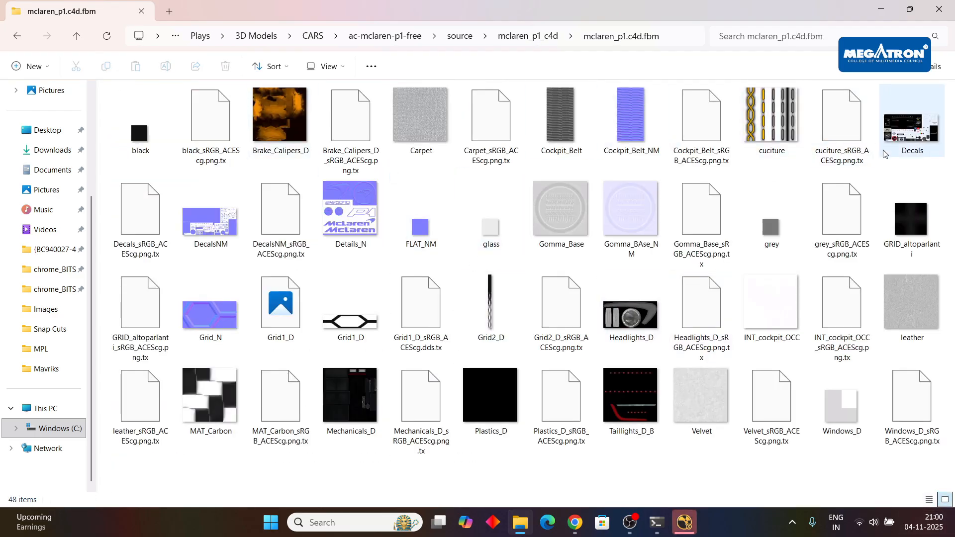
# Preview the McLaren P1 model's Decals and Mechanicals_D textures, and return to the CARS folder.
pyautogui.doubleClick(912, 128)
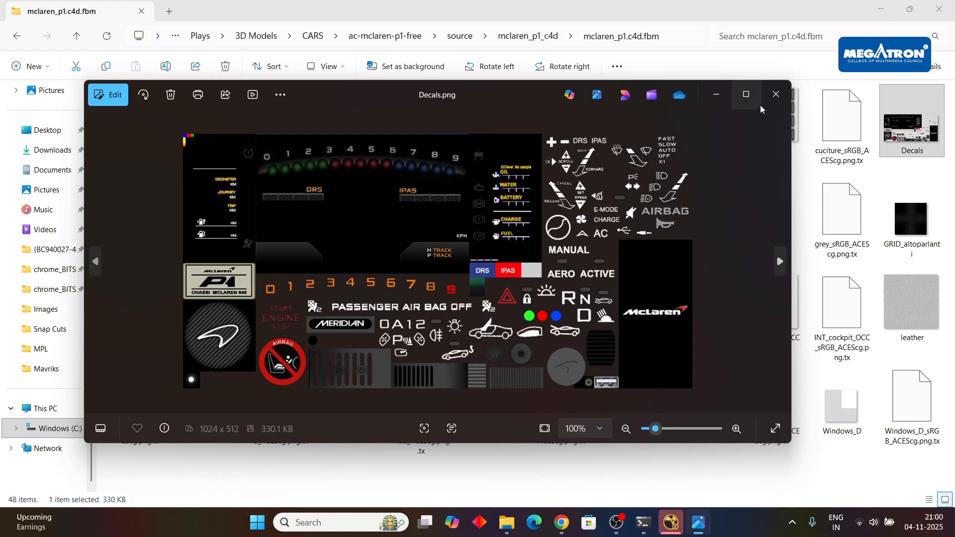
pyautogui.click(775, 93)
pyautogui.doubleClick(328, 391)
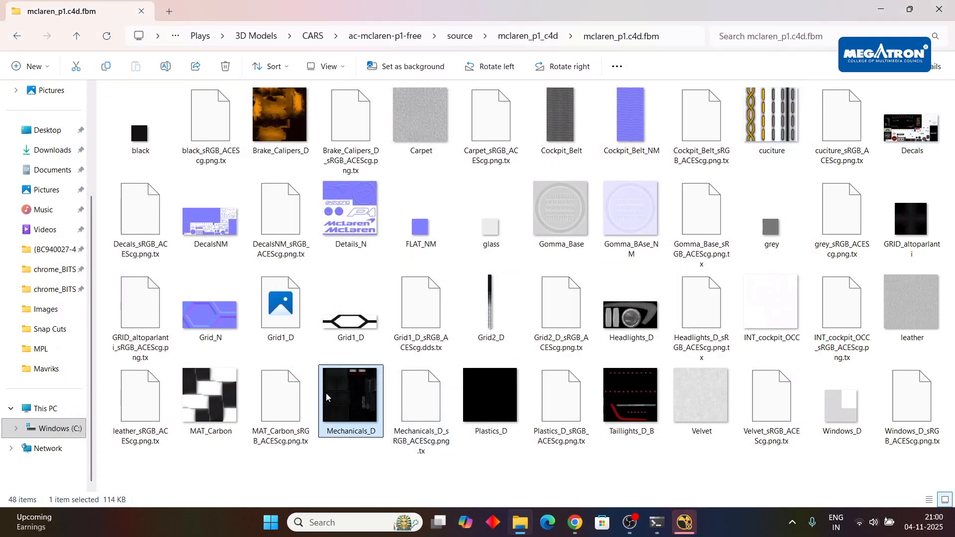
pyautogui.click(775, 94)
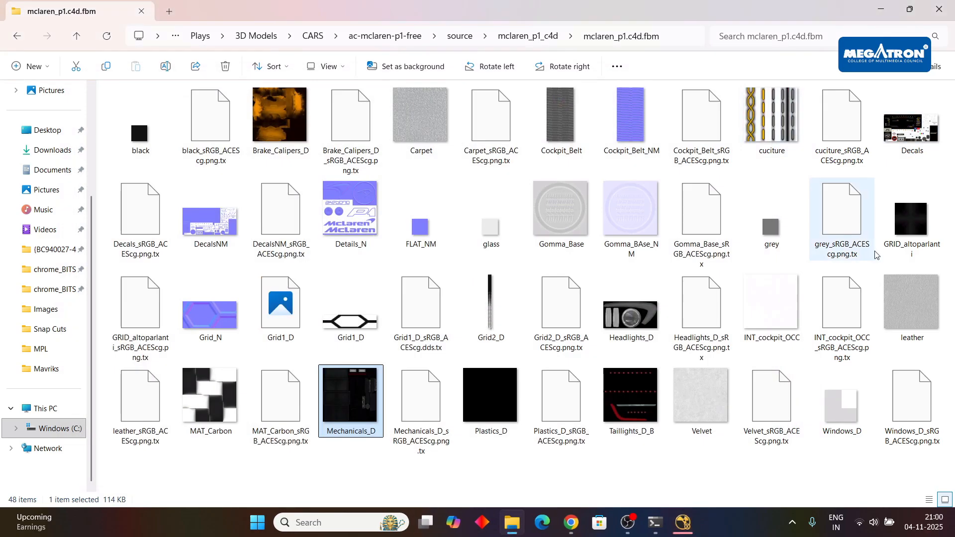
pyautogui.click(11, 36)
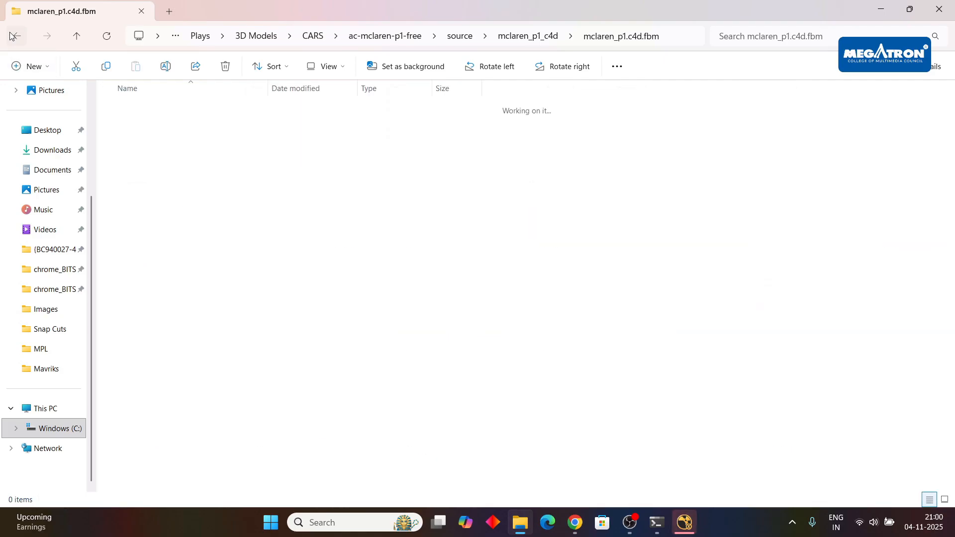
pyautogui.click(11, 36)
pyautogui.click(11, 36)
pyautogui.click(11, 36)
pyautogui.click(11, 36)
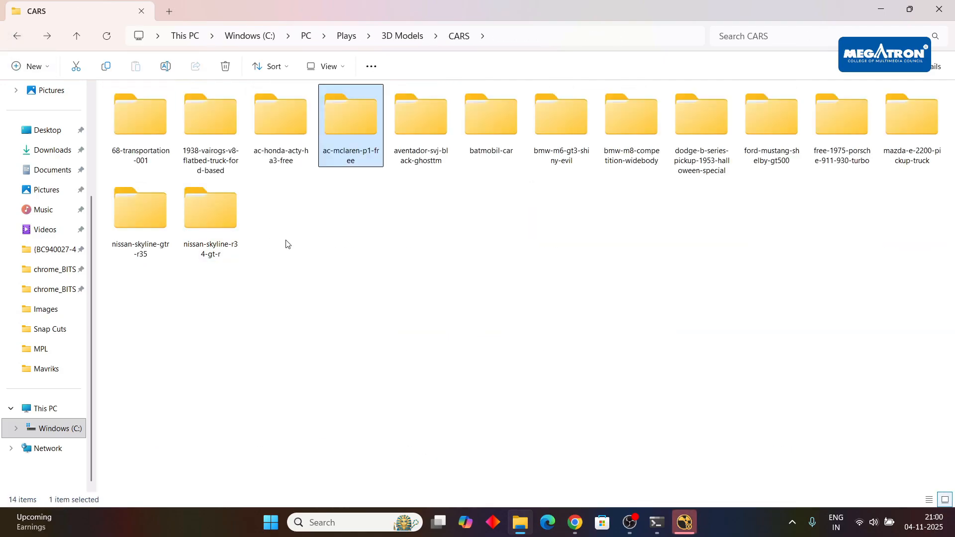
# Look into the 68-transportation-001 Models folder and the 1938-vairogs-v8-flatbed-truck-ford-based folder, and return to the CARS folder.
pyautogui.doubleClick(141, 145)
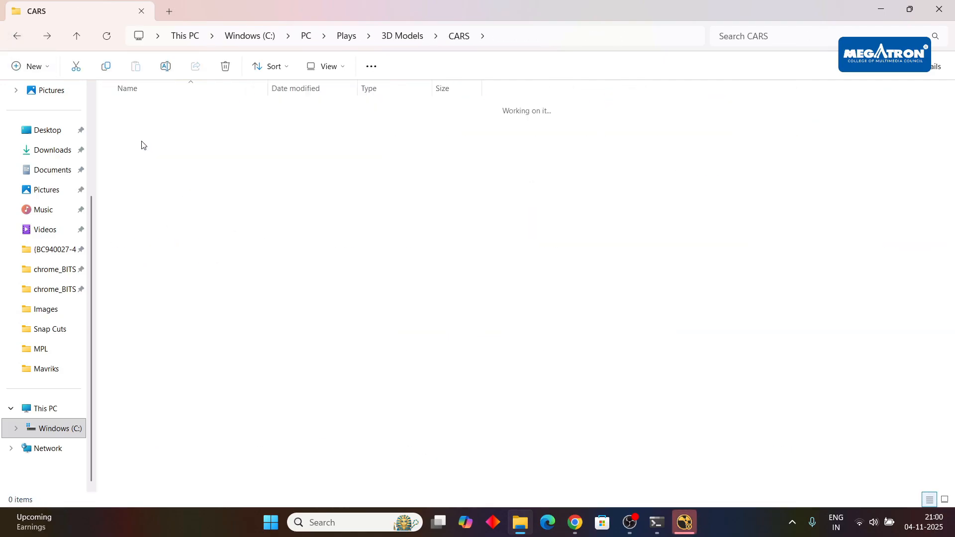
pyautogui.doubleClick(185, 141)
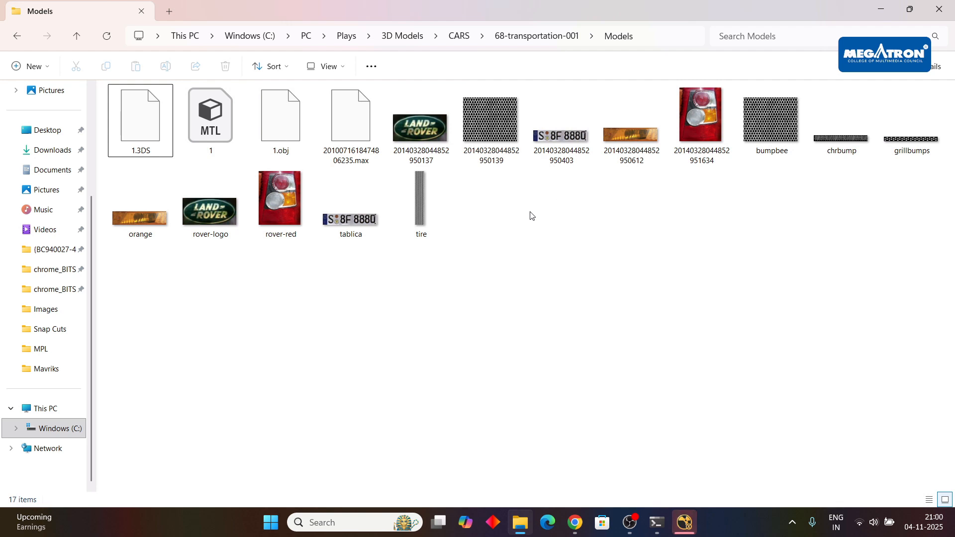
pyautogui.click(16, 34)
pyautogui.click(16, 34)
pyautogui.doubleClick(189, 144)
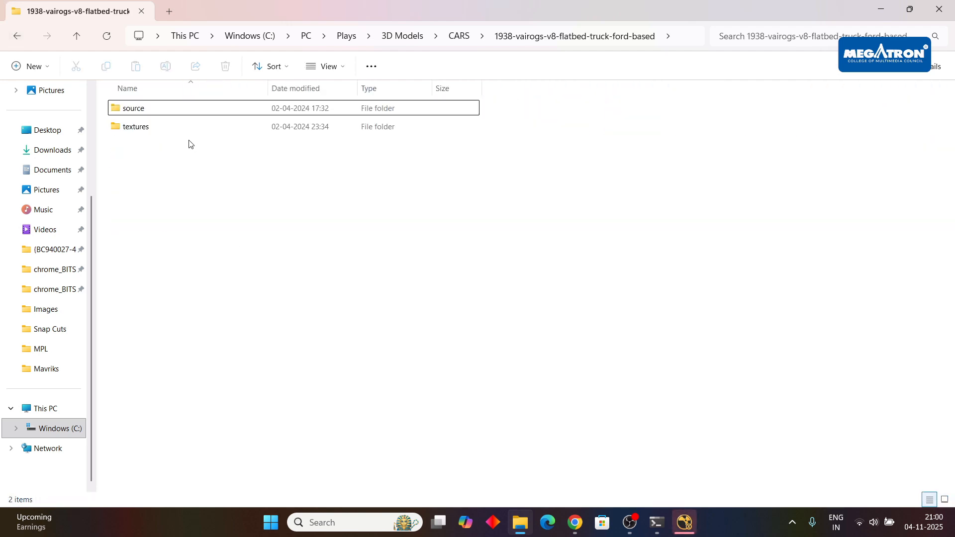
pyautogui.click(18, 34)
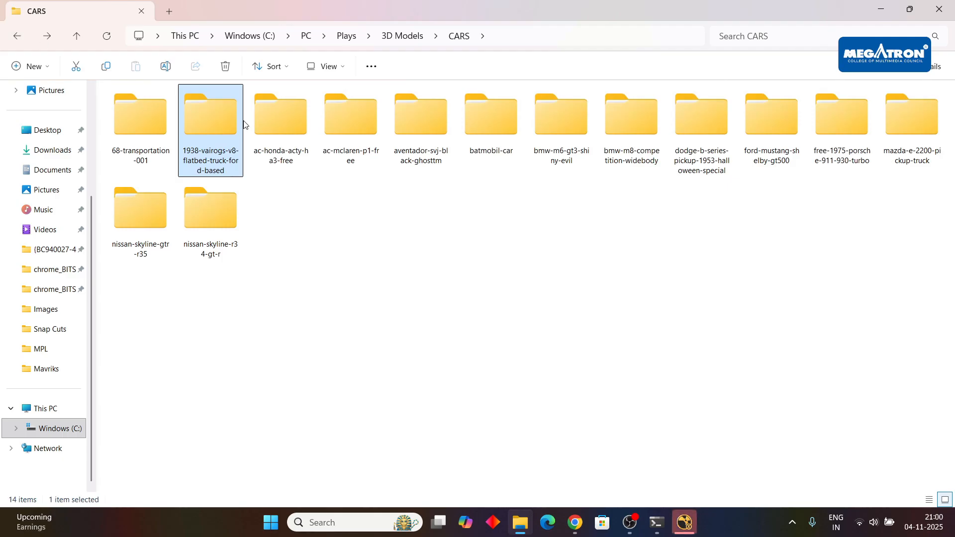
# Inspect the source and textures folders of the ford-mustang-shelby-gt500 model, and return to the CARS folder.
pyautogui.doubleClick(781, 144)
pyautogui.click(134, 115)
pyautogui.doubleClick(135, 115)
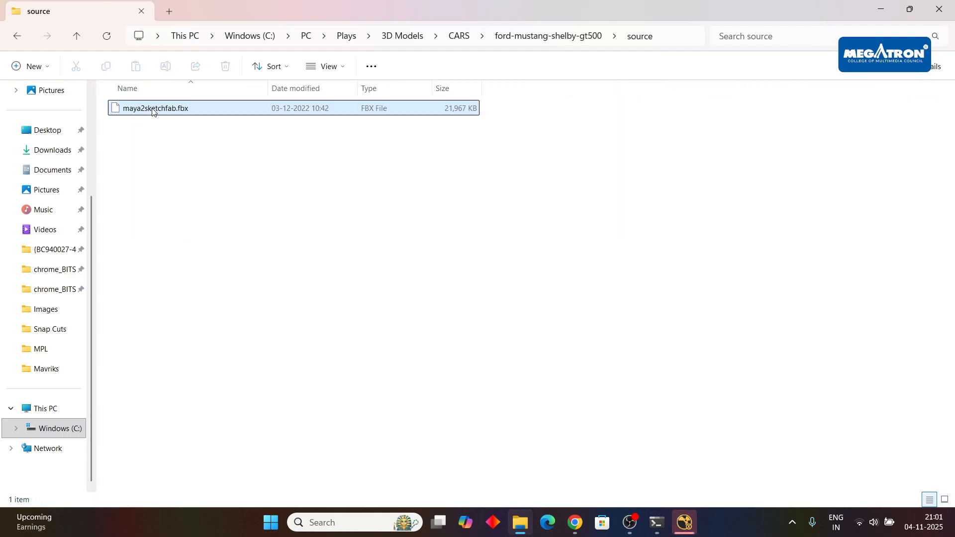
pyautogui.click(17, 34)
pyautogui.doubleClick(154, 126)
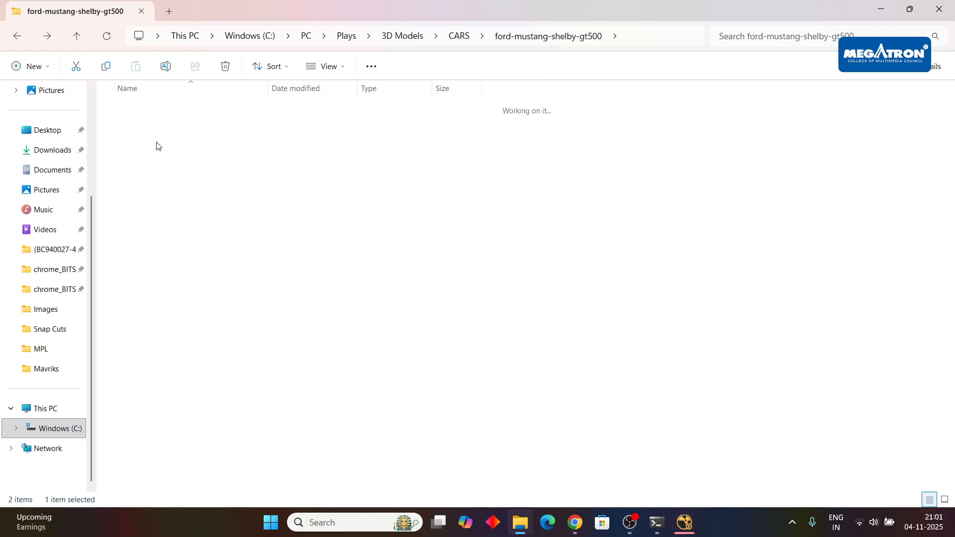
pyautogui.click(134, 151)
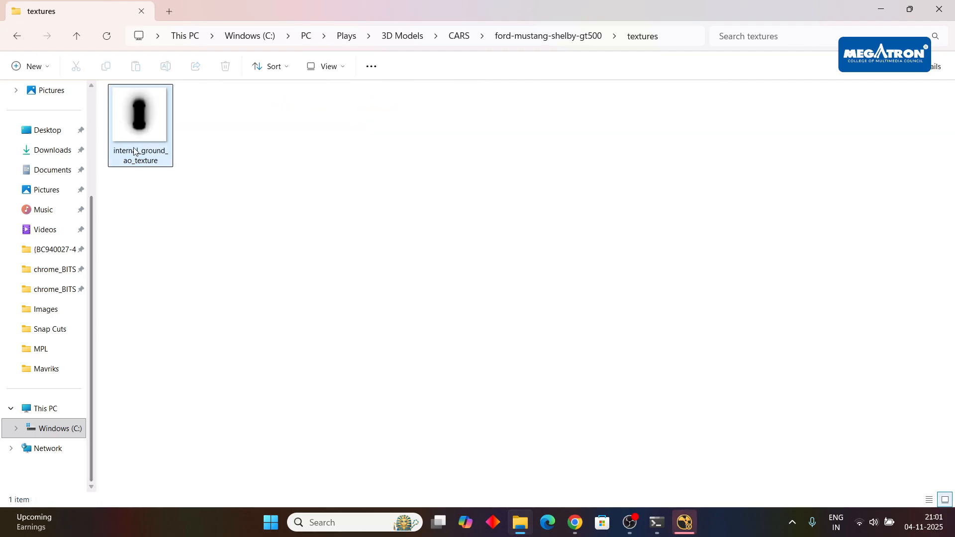
pyautogui.click(15, 44)
pyautogui.click(15, 43)
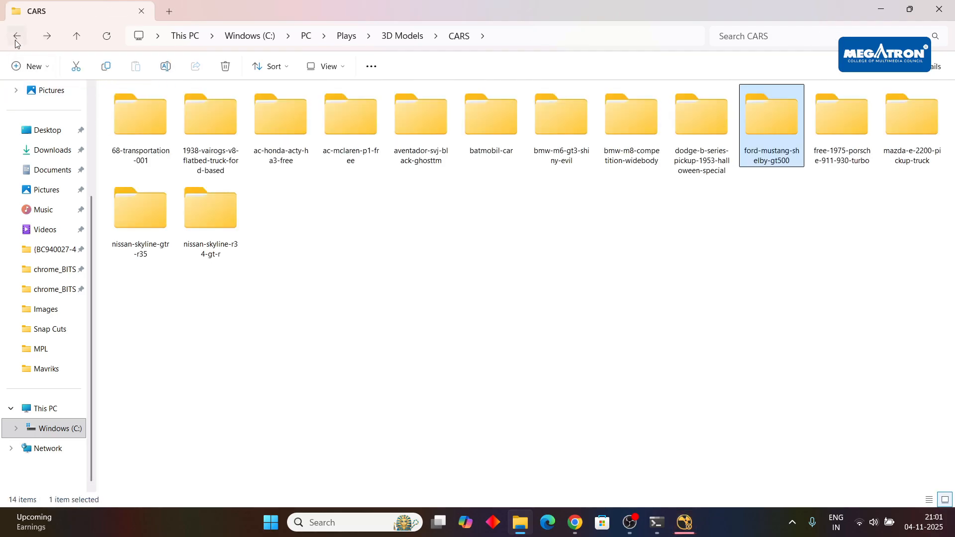
pyautogui.doubleClick(778, 146)
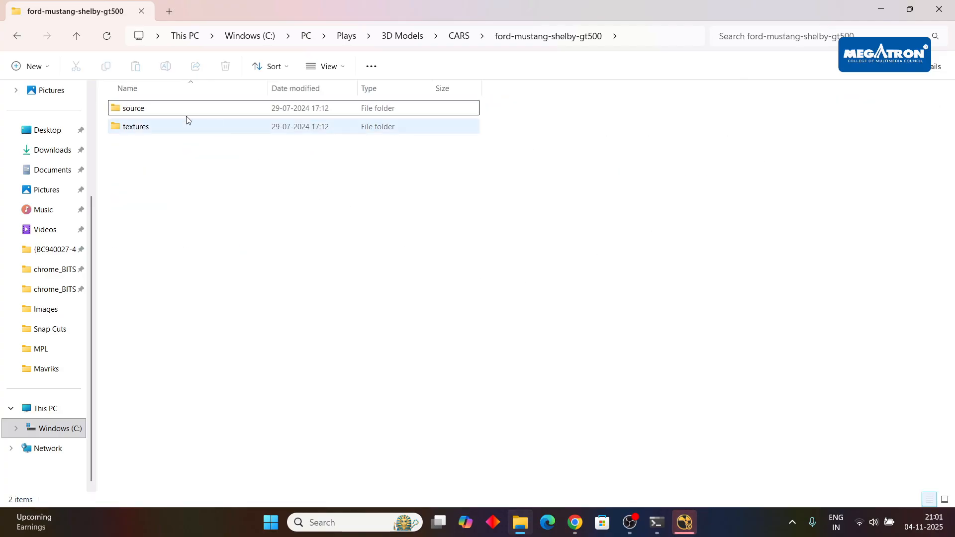
pyautogui.click(18, 36)
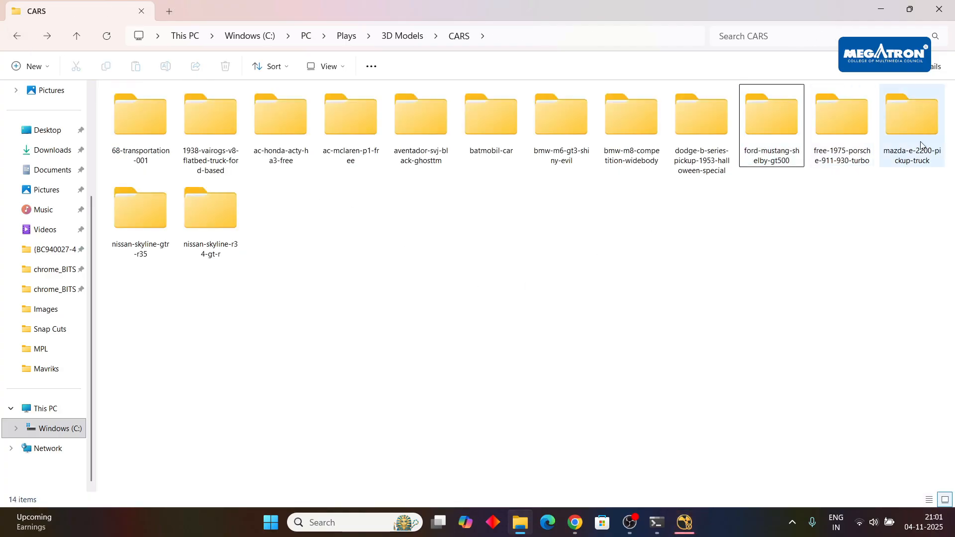
# Look into the source folder of the mazda-e-2200-pickup-truck model, and open its textures folder.
pyautogui.doubleClick(910, 127)
pyautogui.doubleClick(216, 115)
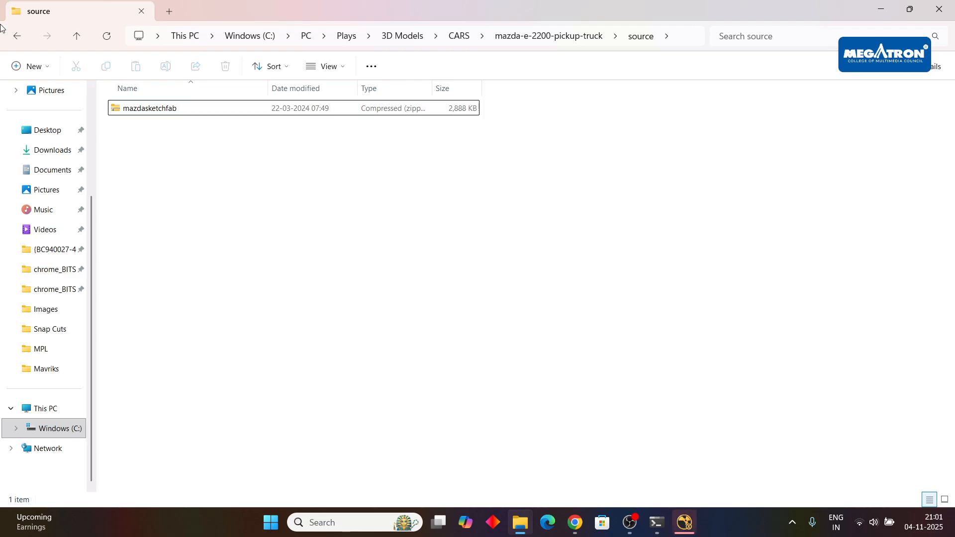
pyautogui.click(15, 37)
pyautogui.doubleClick(142, 127)
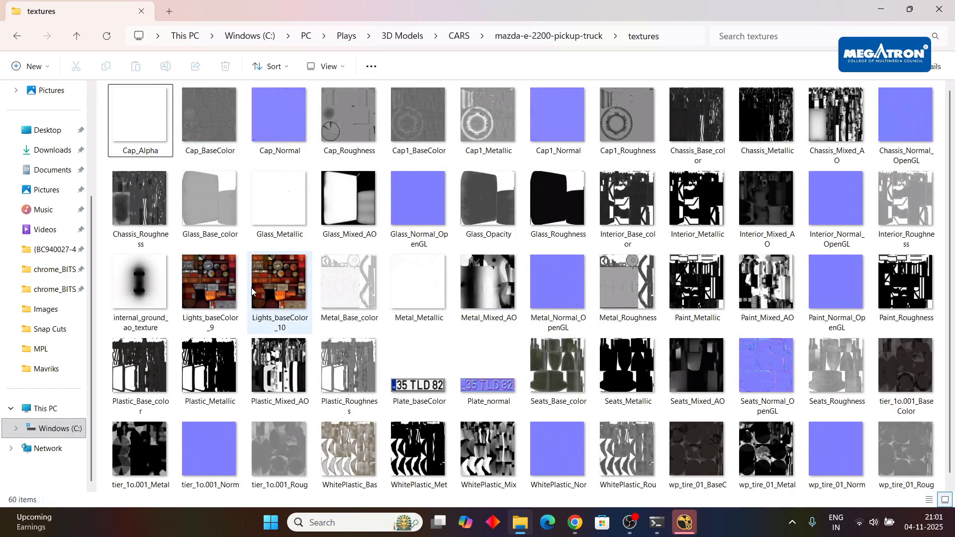
# Preview the Mazda pickup's Lights_baseColor_10 texture, look over its texture thumbnails, and return to the CARS folder.
pyautogui.doubleClick(282, 288)
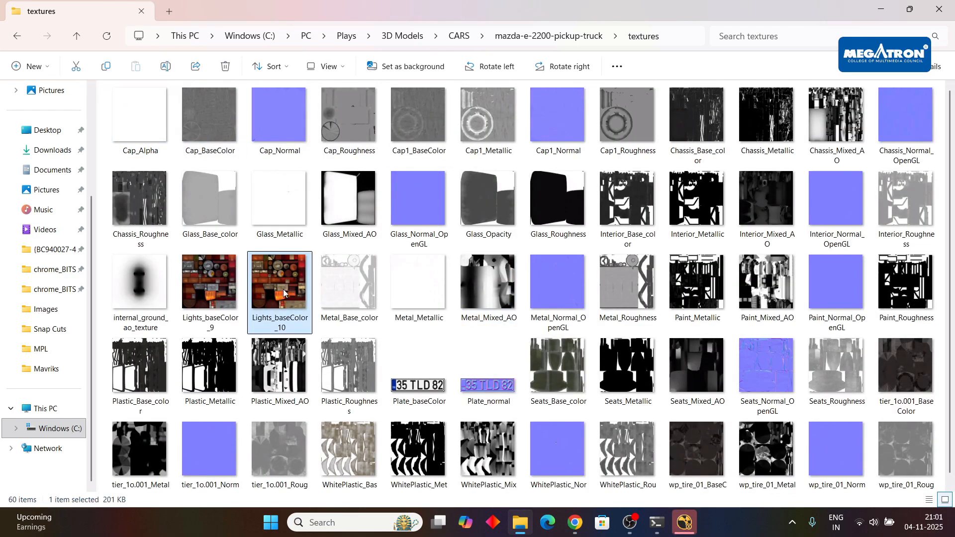
pyautogui.press('Left')
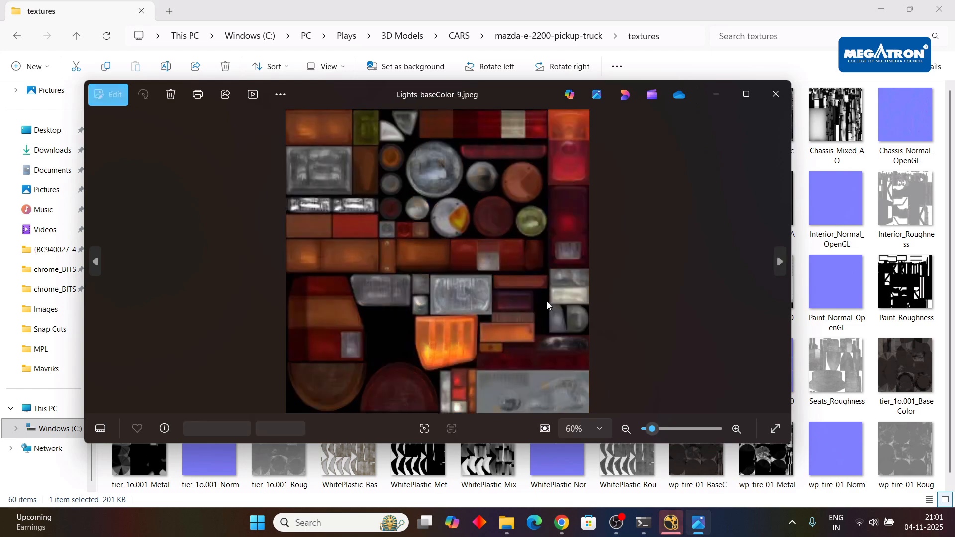
pyautogui.click(774, 95)
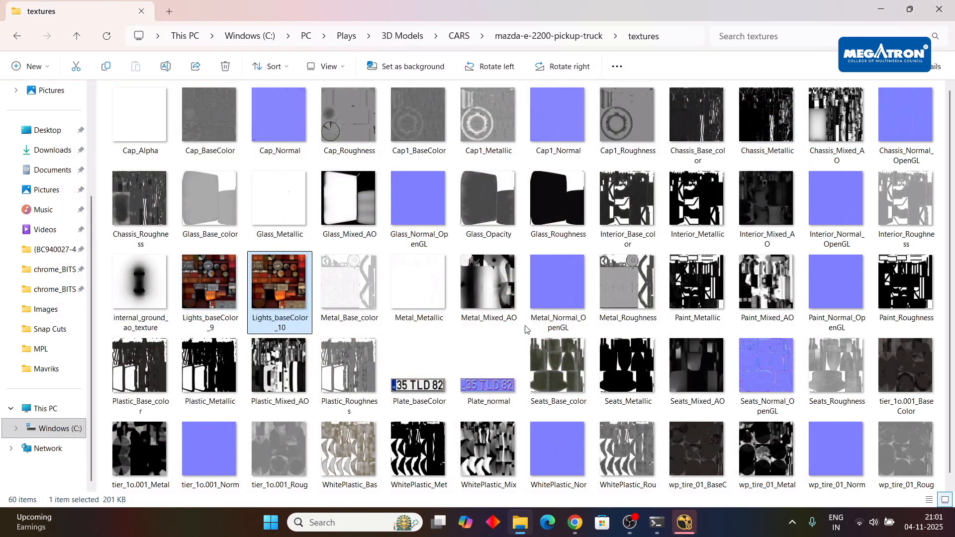
pyautogui.scroll(-1, 525, 330)
pyautogui.doubleClick(270, 283)
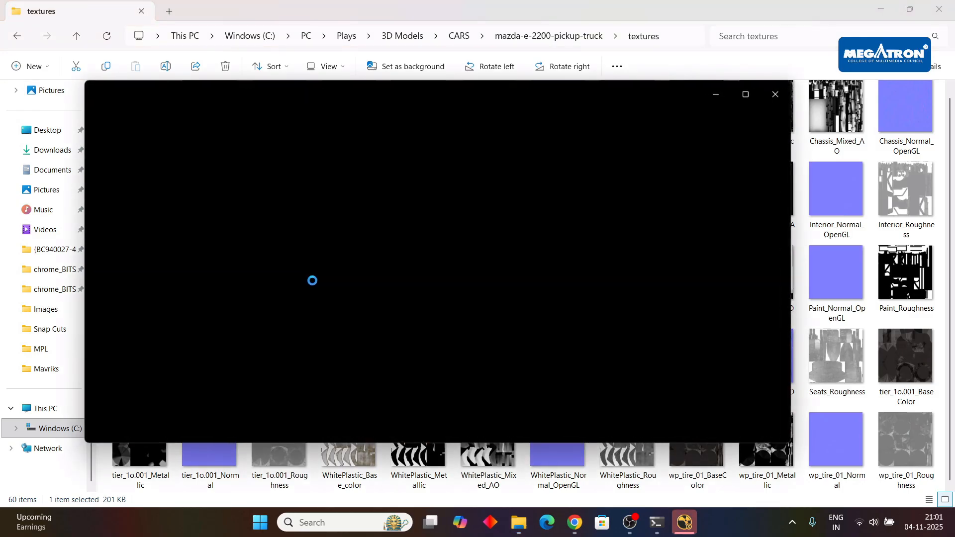
pyautogui.press('Right')
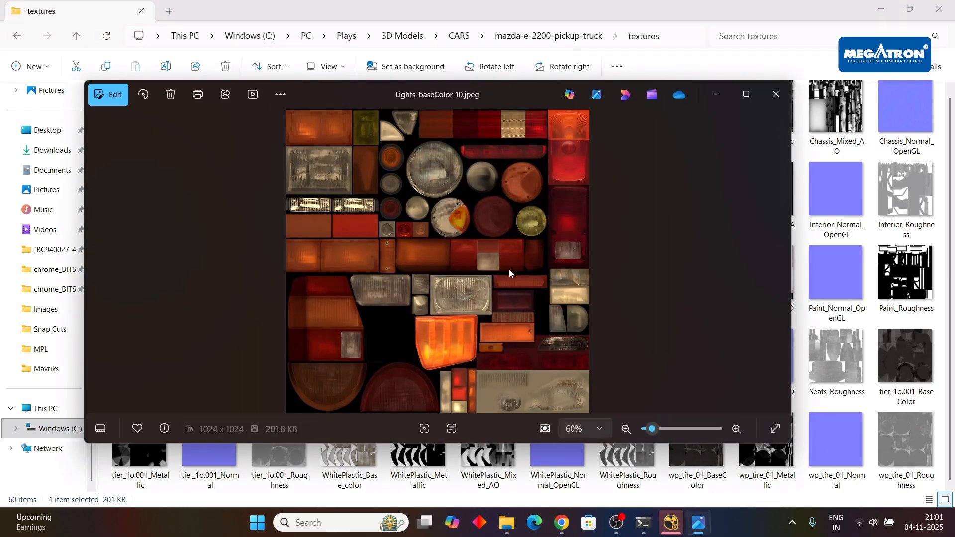
pyautogui.click(785, 103)
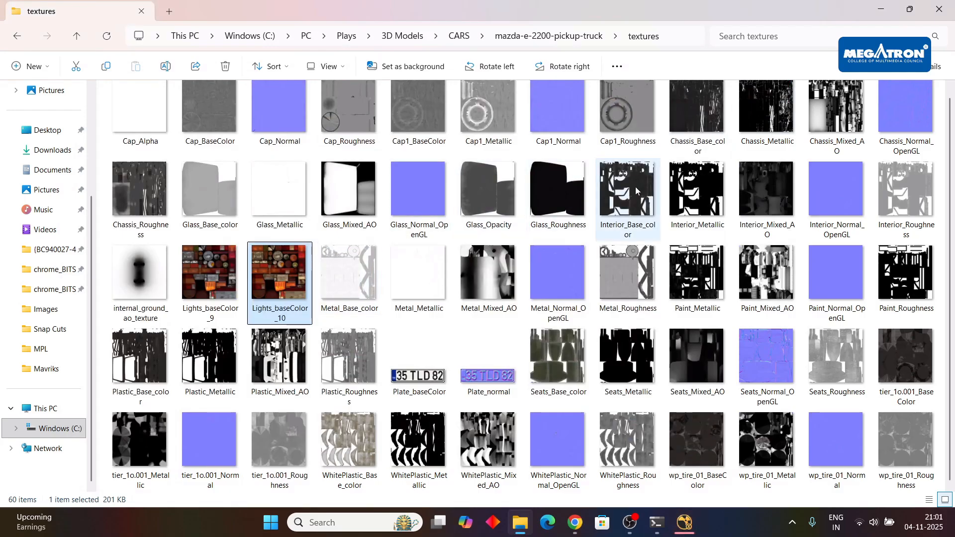
pyautogui.scroll(1, 149, 132)
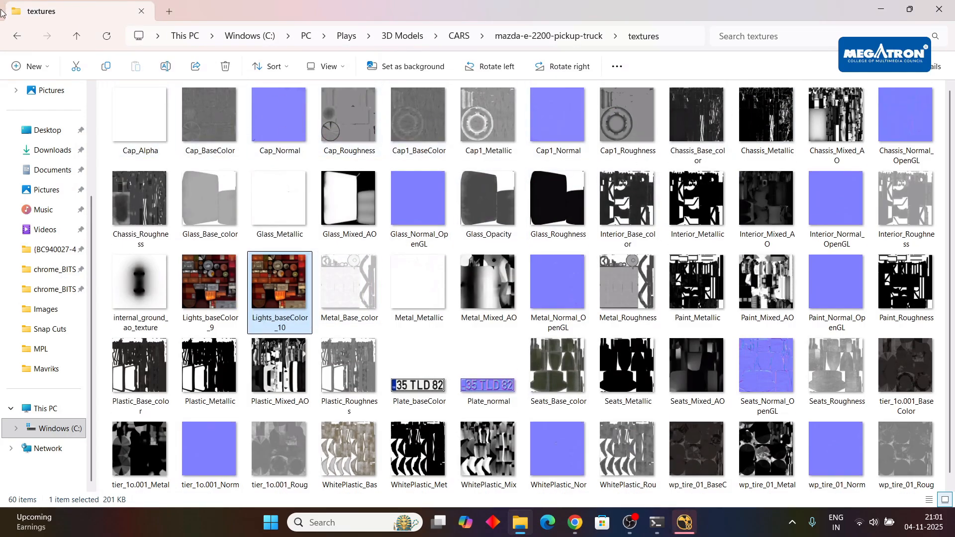
pyautogui.click(20, 37)
pyautogui.click(18, 37)
pyautogui.click(18, 37)
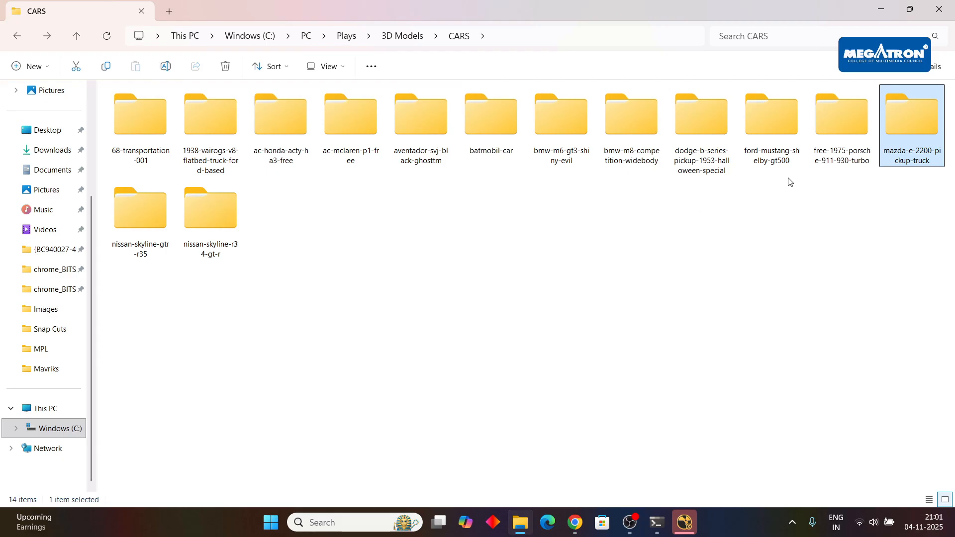
# Open the textures folder of the dodge-b-series-pickup-1953-halloween-special model and preview texture 1 through texture 3.
pyautogui.doubleClick(712, 138)
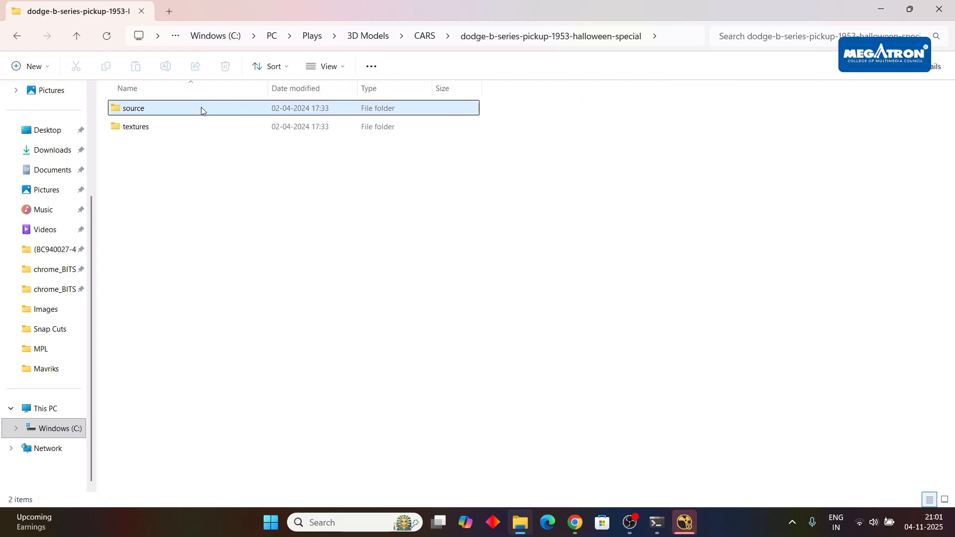
pyautogui.click(20, 36)
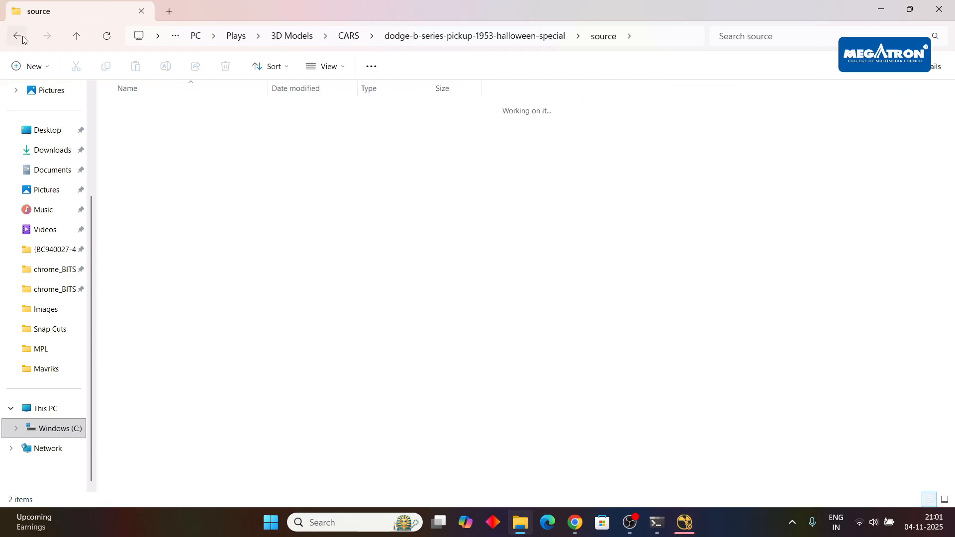
pyautogui.doubleClick(144, 126)
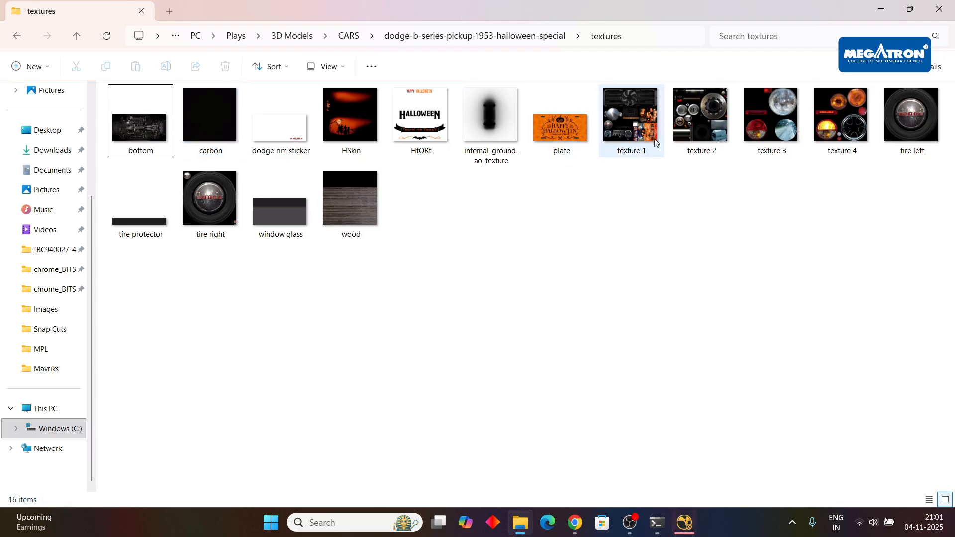
pyautogui.doubleClick(634, 126)
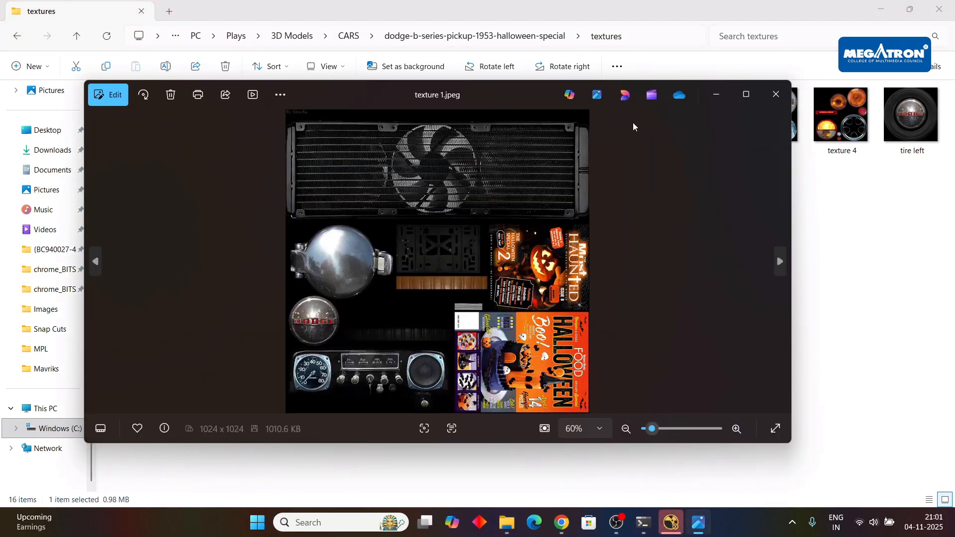
pyautogui.press('Right')
pyautogui.press('Right')
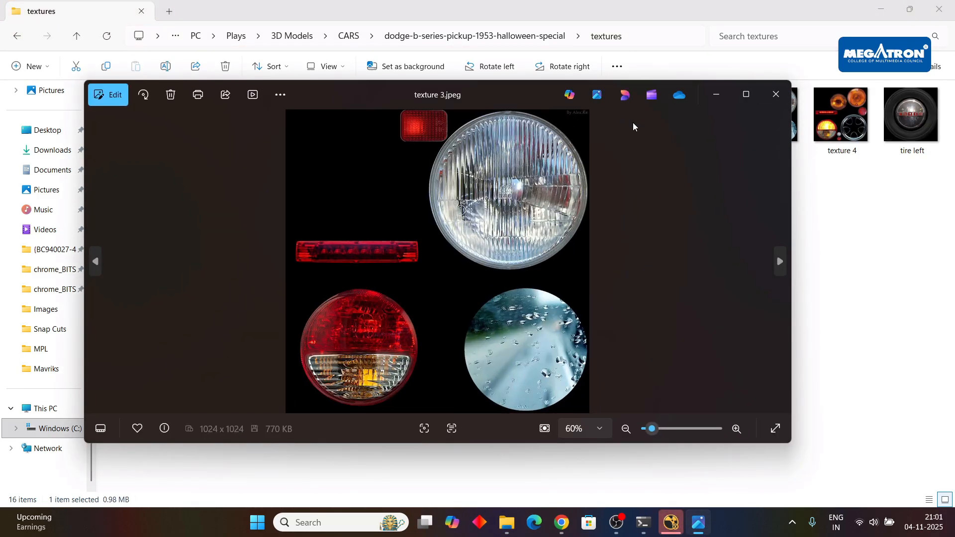
pyautogui.press('Left')
pyautogui.press('Left')
pyautogui.click(775, 93)
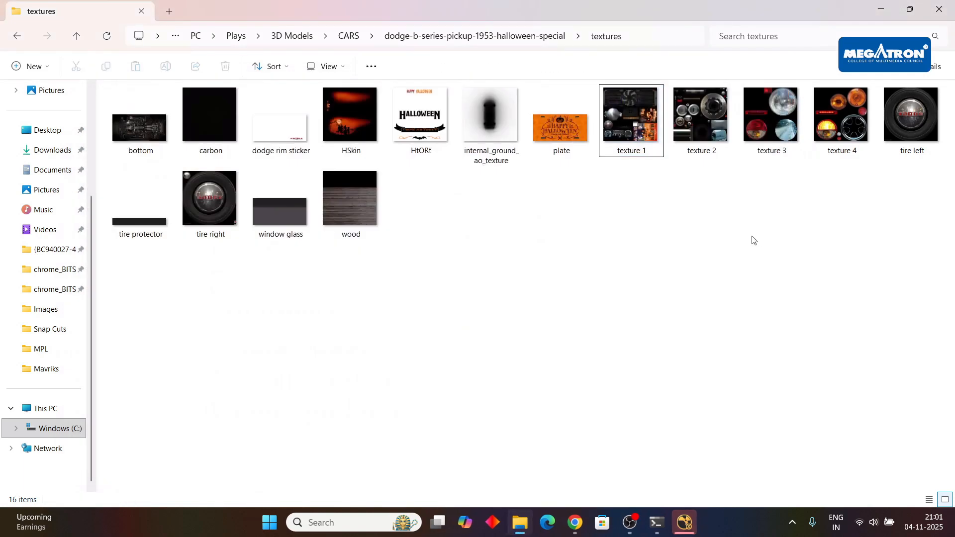
# Preview the Dodge pickup's bottom texture, and return to the CARS folder.
pyautogui.doubleClick(150, 139)
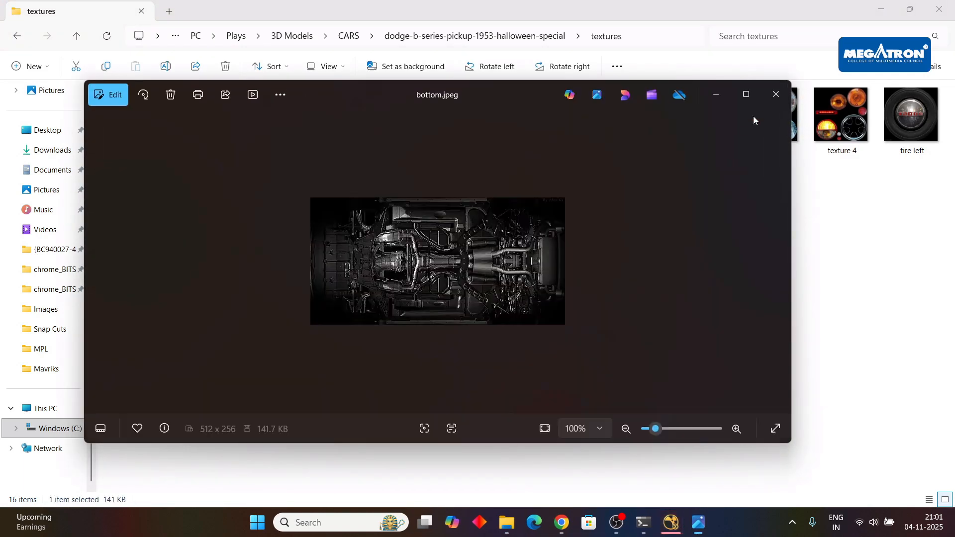
pyautogui.click(774, 94)
pyautogui.click(17, 35)
pyautogui.click(17, 36)
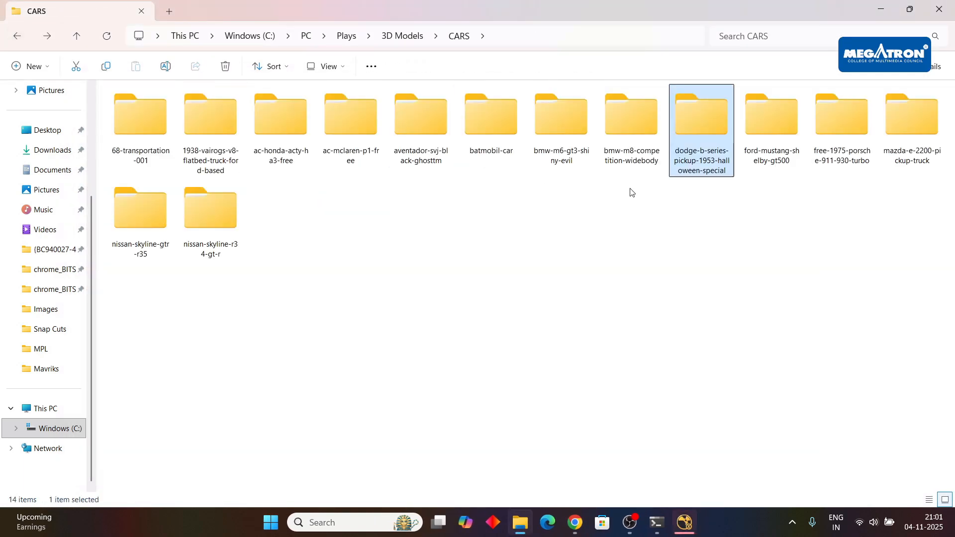
# Switch to NukeX to check the F_RigRemoval processing progress, and switch back to the CARS folder.
pyautogui.click(685, 523)
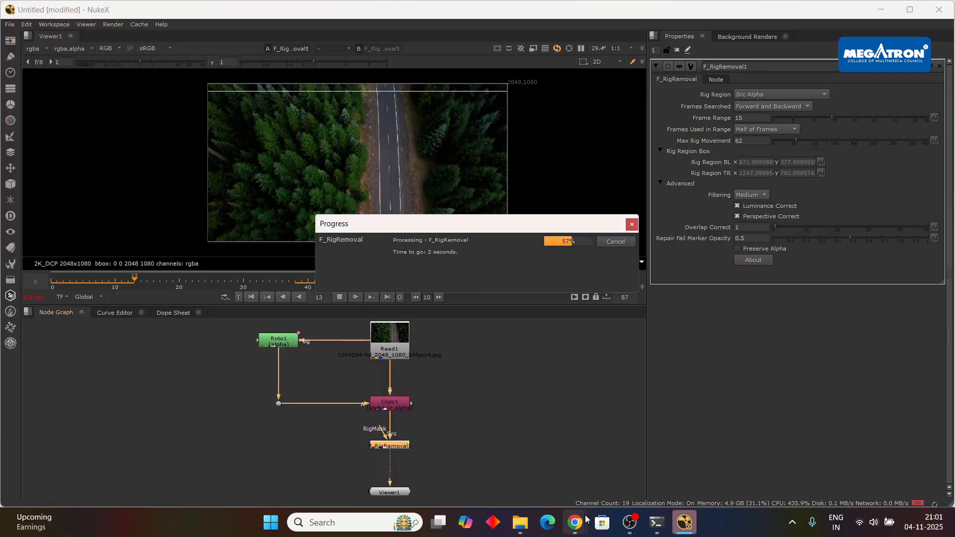
pyautogui.click(521, 523)
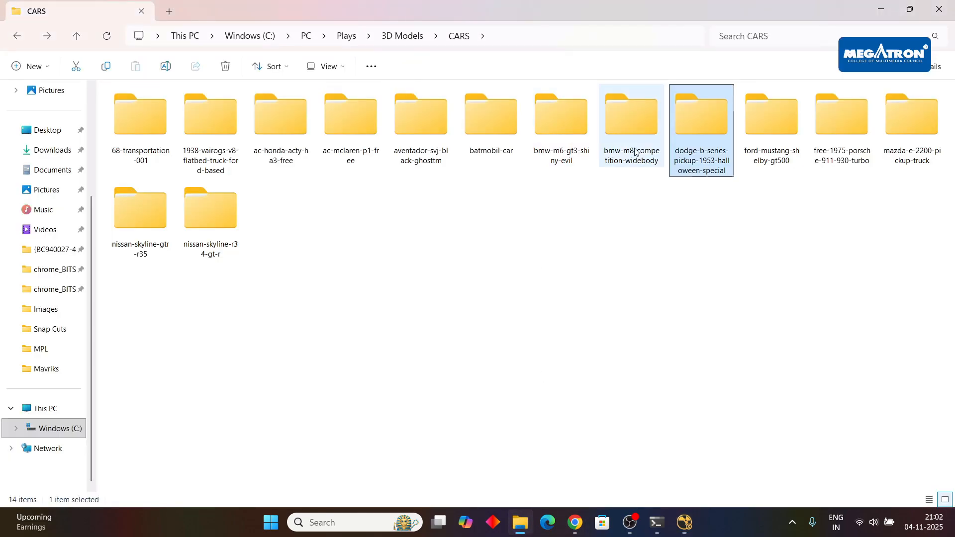
# Open the ac-honda-acty-ha3-free model, check its source folder for the FBX file, and open its textures folder.
pyautogui.click(600, 142)
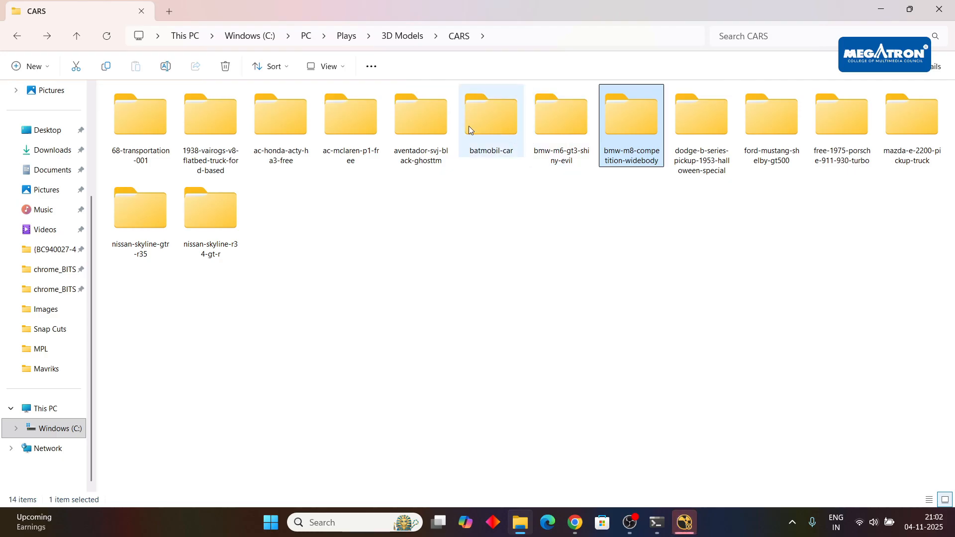
pyautogui.doubleClick(276, 119)
pyautogui.click(165, 109)
pyautogui.doubleClick(165, 109)
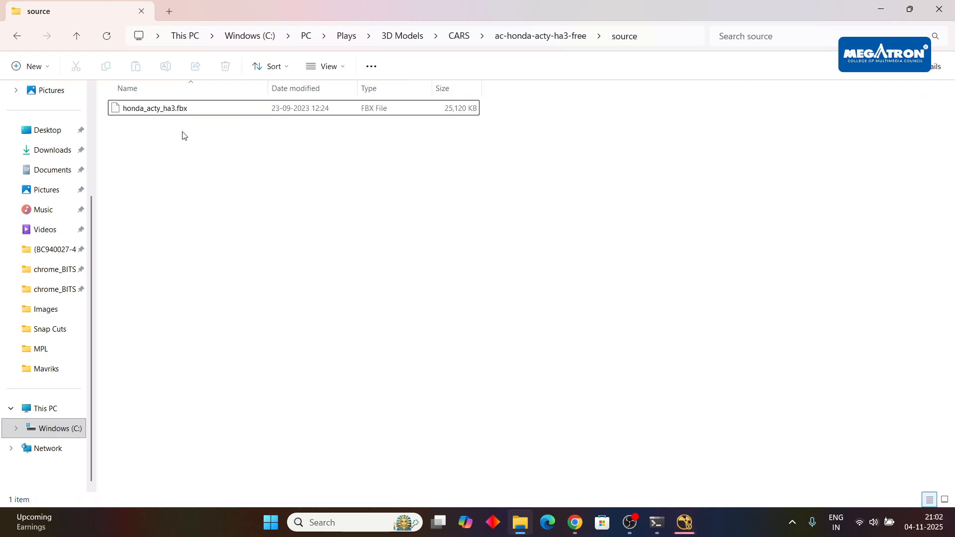
pyautogui.hotkey('alt', 'Left')
pyautogui.doubleClick(154, 126)
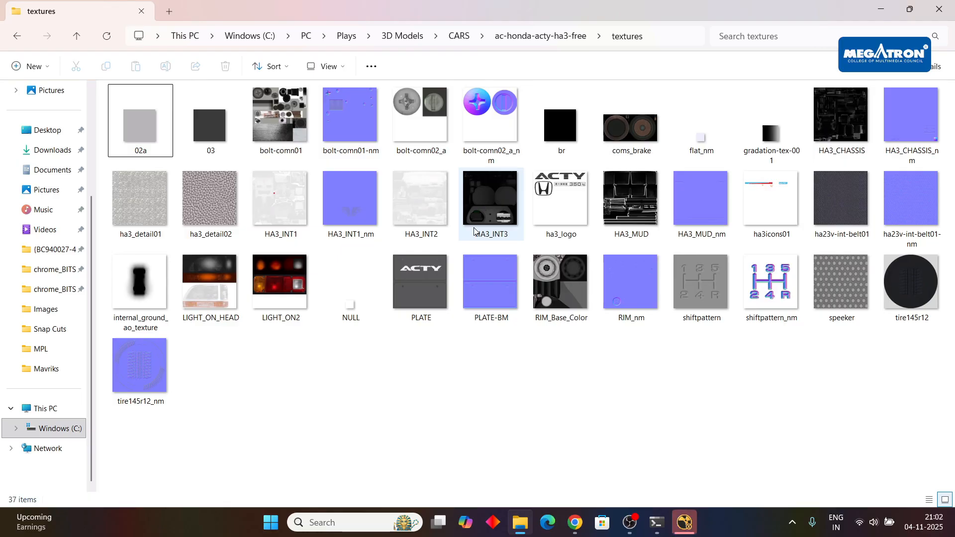
# Preview the Honda Acty textures from bolt-comn01 onward through br.png and the following image, and close the preview.
pyautogui.moveTo(474, 232)
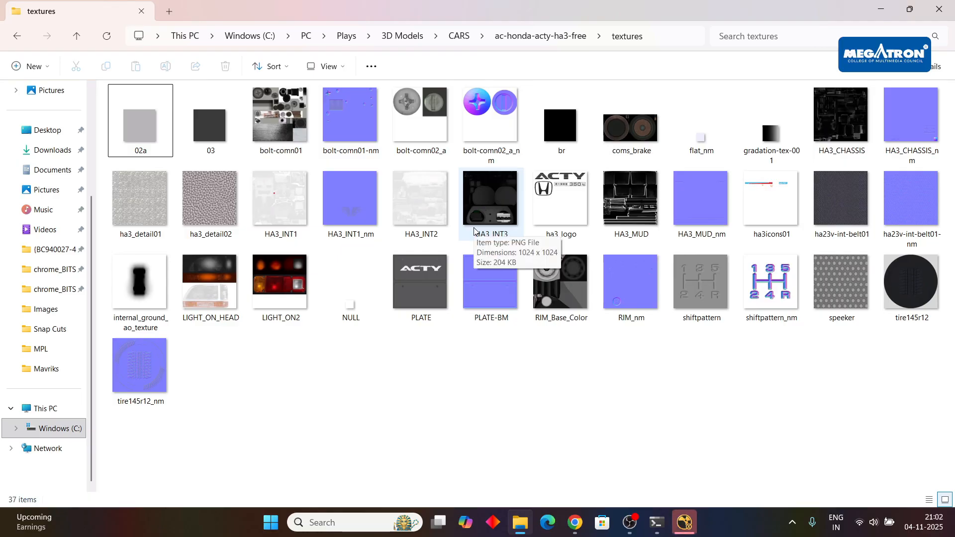
pyautogui.doubleClick(280, 117)
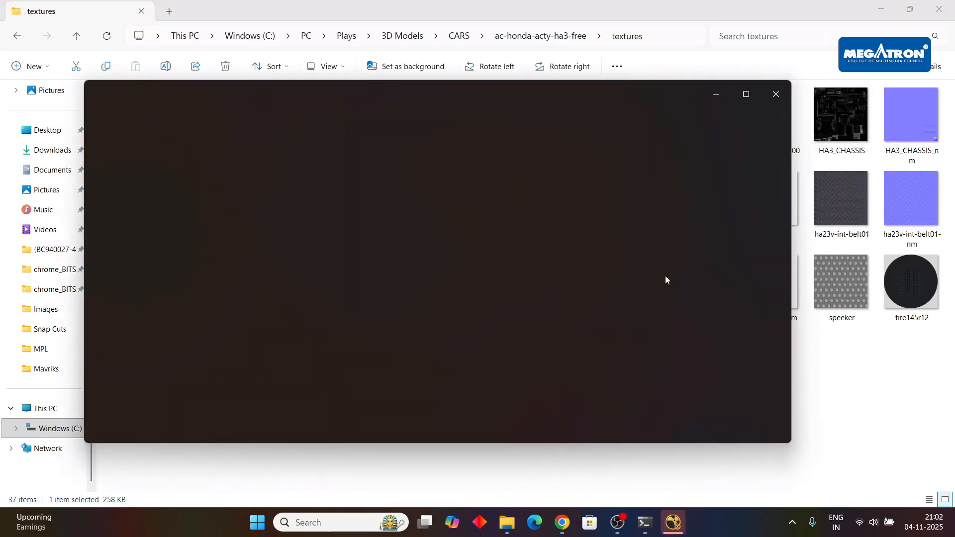
pyautogui.press('Right')
pyautogui.press('Right')
pyautogui.press('Right')
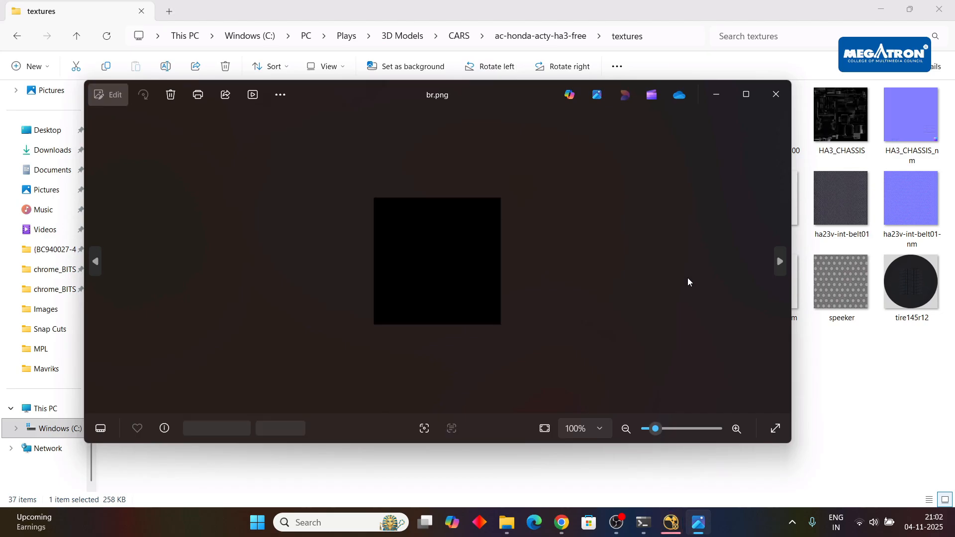
pyautogui.press('Right')
pyautogui.click(776, 95)
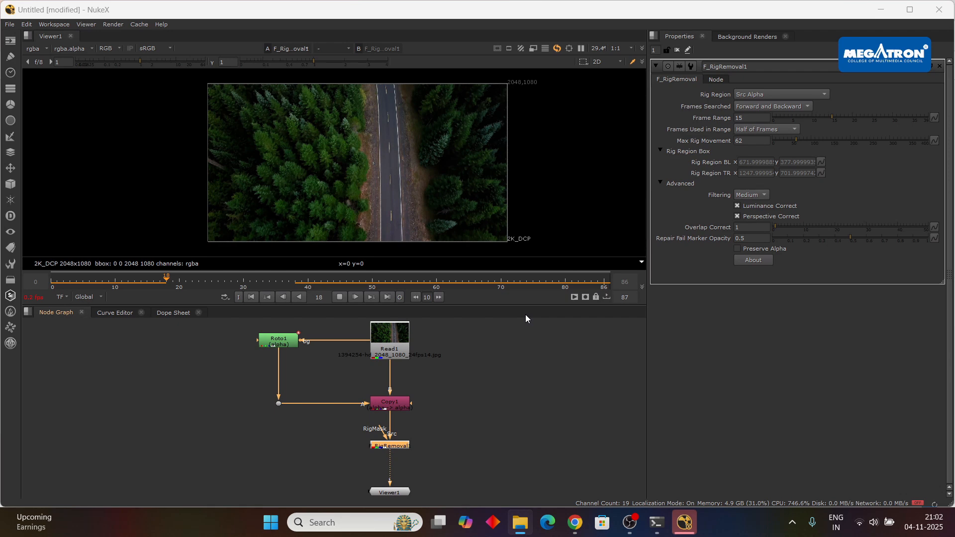
# Switch from NukeX back to the ac-honda-acty-ha3-free folder and reopen its textures.
pyautogui.click(521, 522)
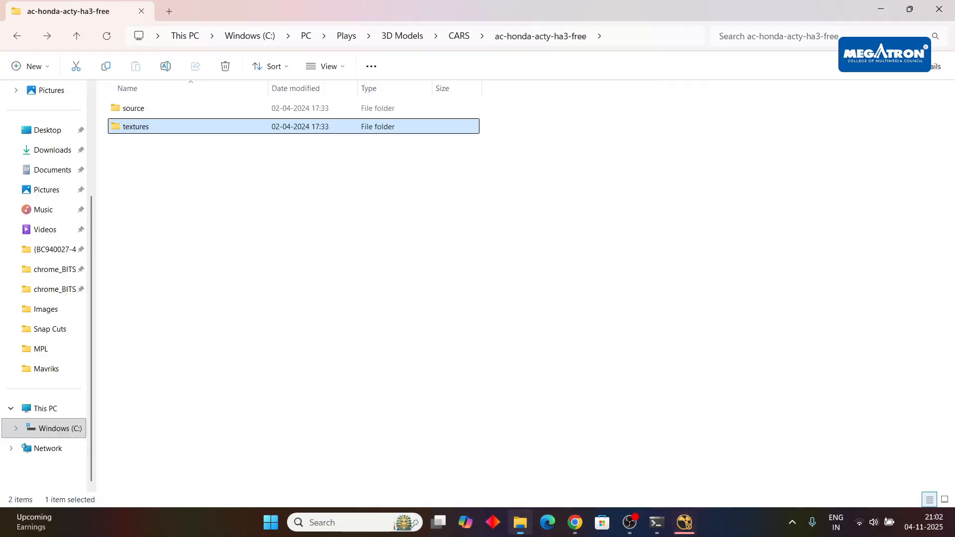
pyautogui.doubleClick(164, 128)
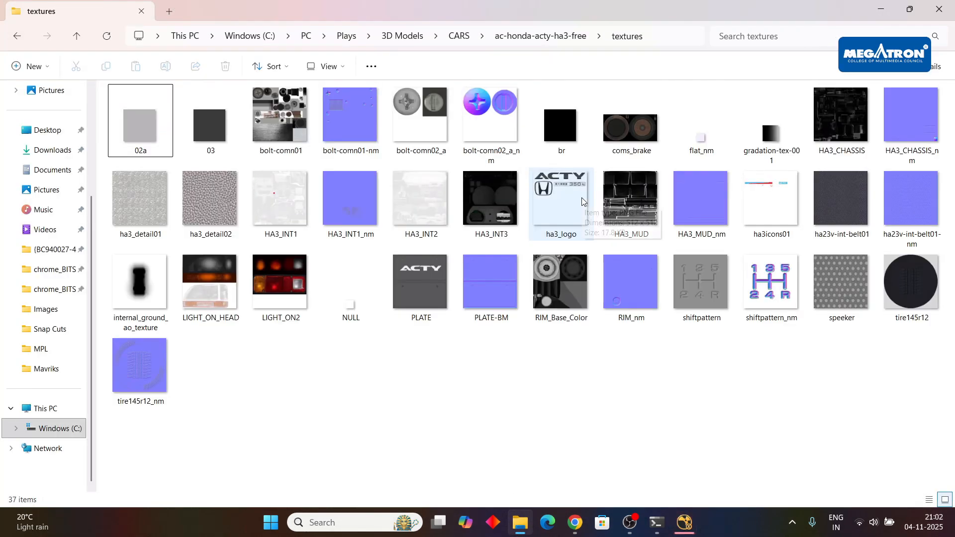
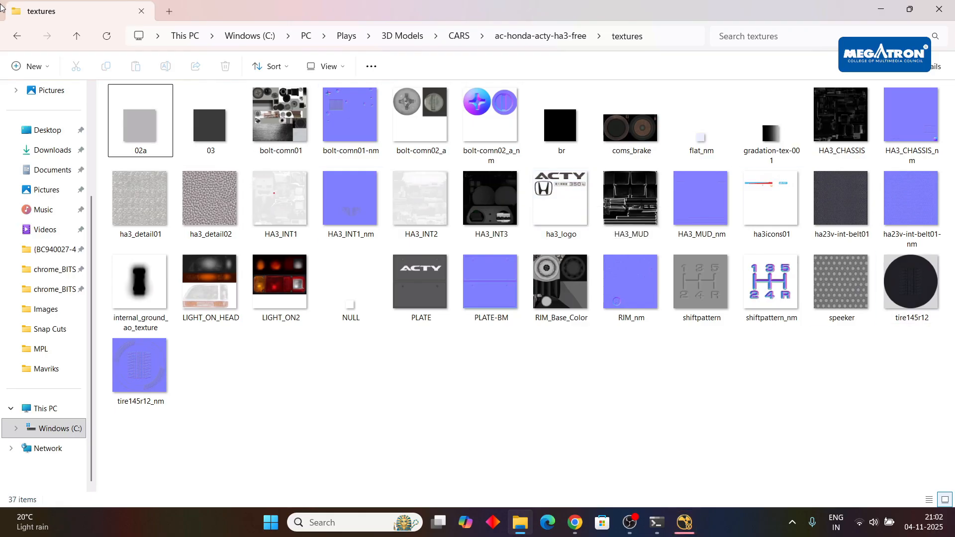
# Return to the CARS folder after checking the F_RigRemoval progress in NukeX and glancing at the Google Drive window.
pyautogui.click(18, 35)
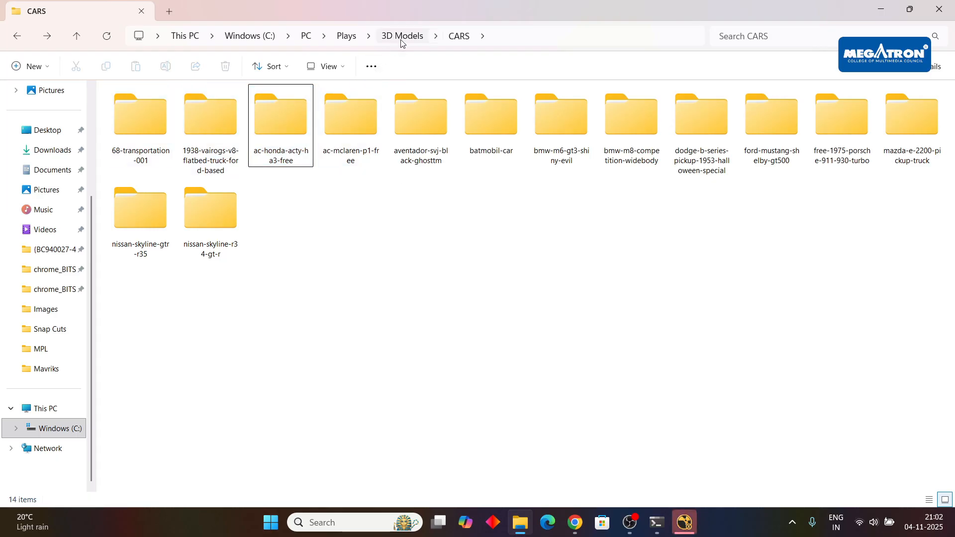
pyautogui.click(677, 527)
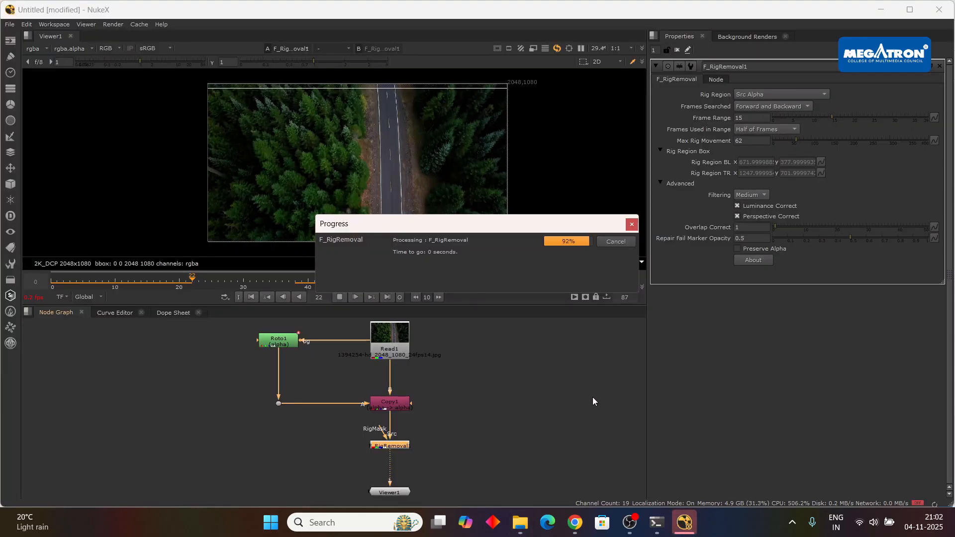
pyautogui.moveTo(575, 522)
pyautogui.click(513, 452)
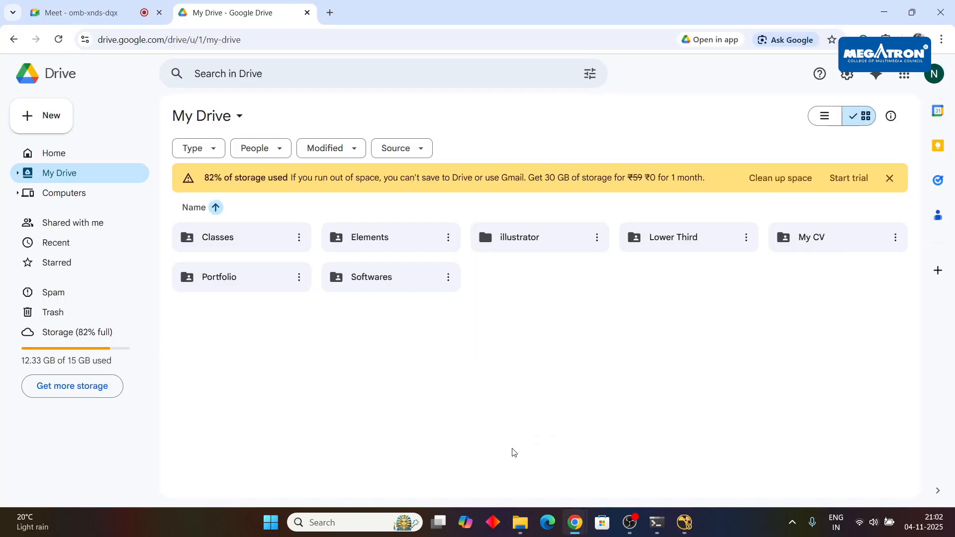
pyautogui.click(522, 526)
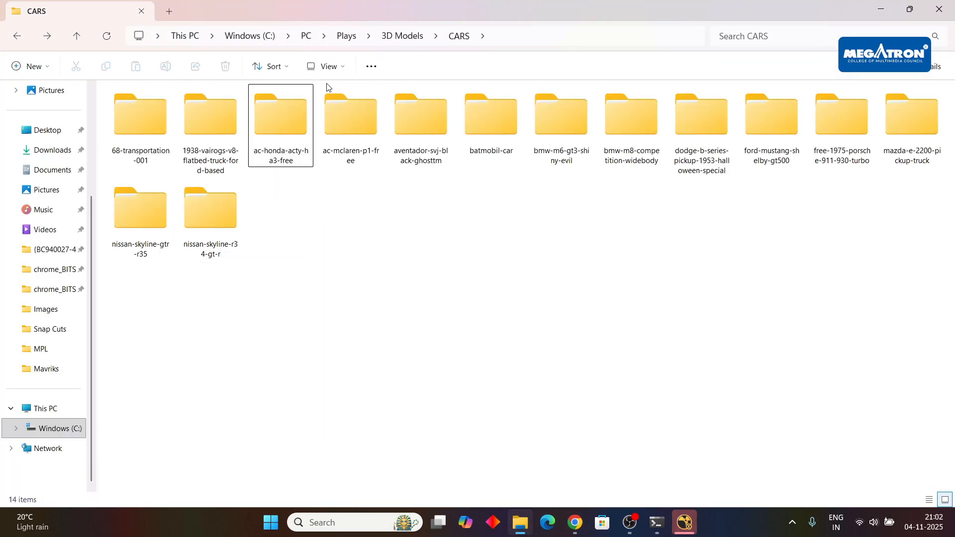
# Switch to Chrome and search the web for "skectch fab" from a new page beside the Meet call.
pyautogui.moveTo(575, 521)
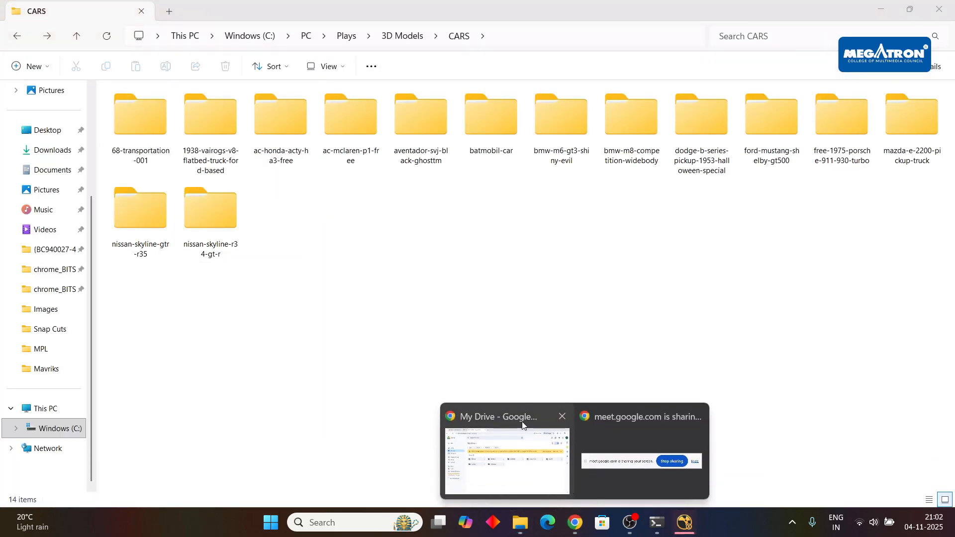
pyautogui.click(498, 452)
pyautogui.click(145, 4)
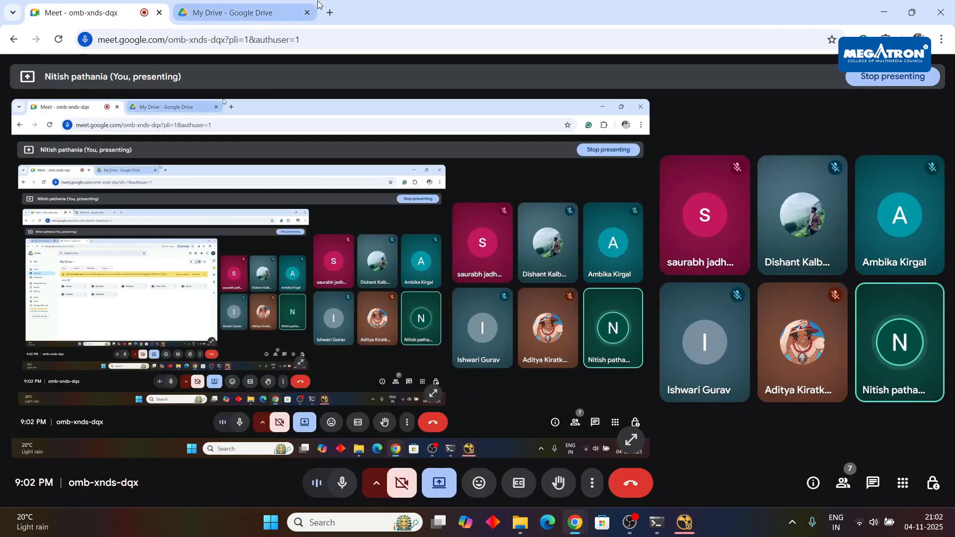
pyautogui.click(182, 13)
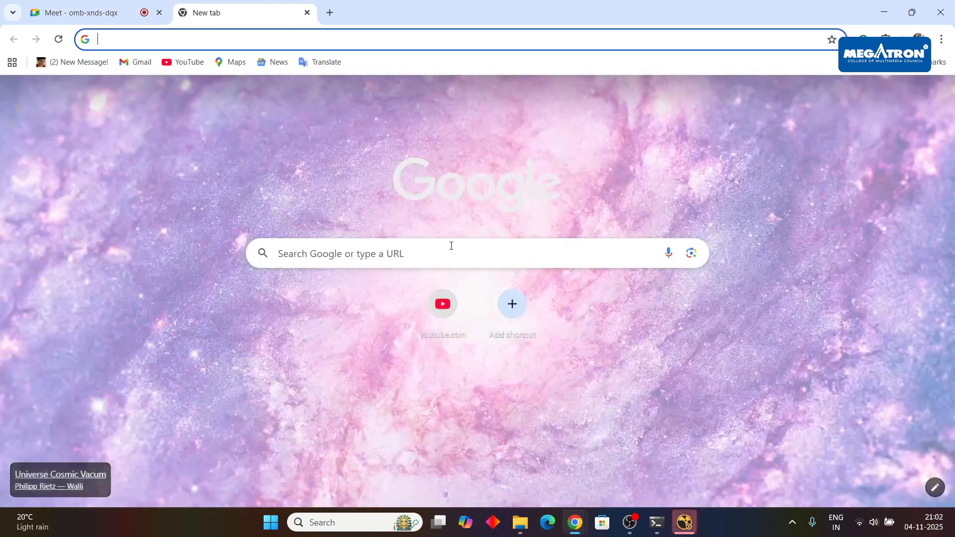
pyautogui.click(448, 247)
pyautogui.write('skectch fab')
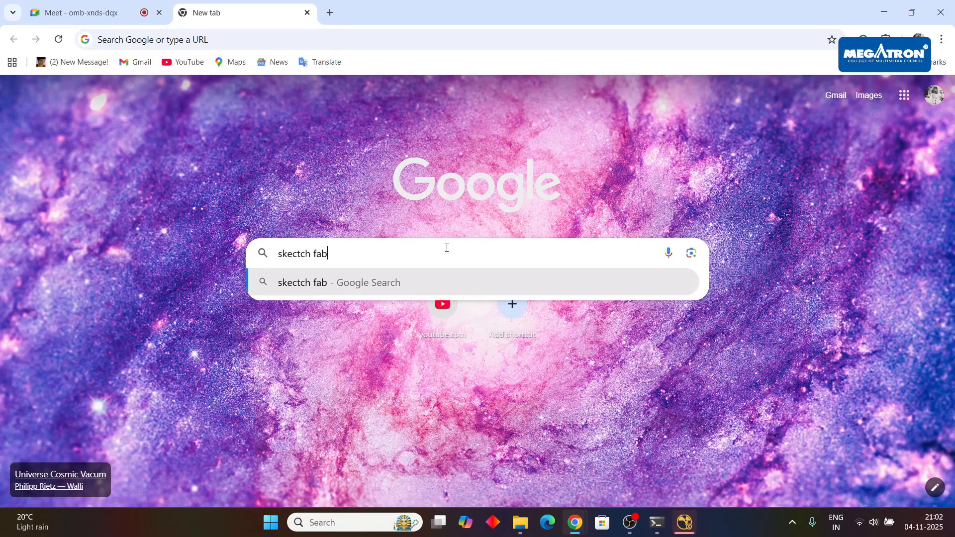
pyautogui.press('Return')
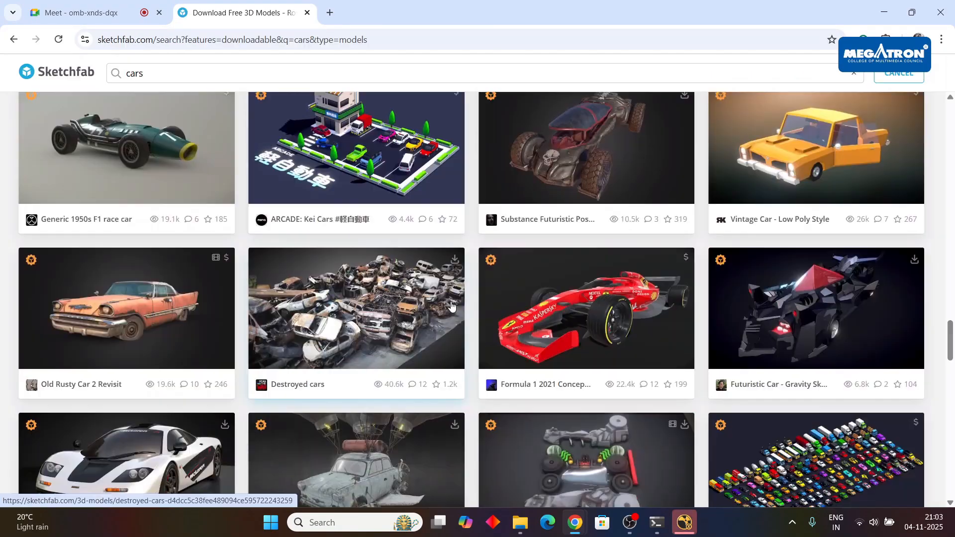
# Browse Sketchfab's downloadable "cars" models, open Alfa Romeo Stradale 1967, and inspect it in the 3D viewer.
pyautogui.scroll(-6, 451, 306)
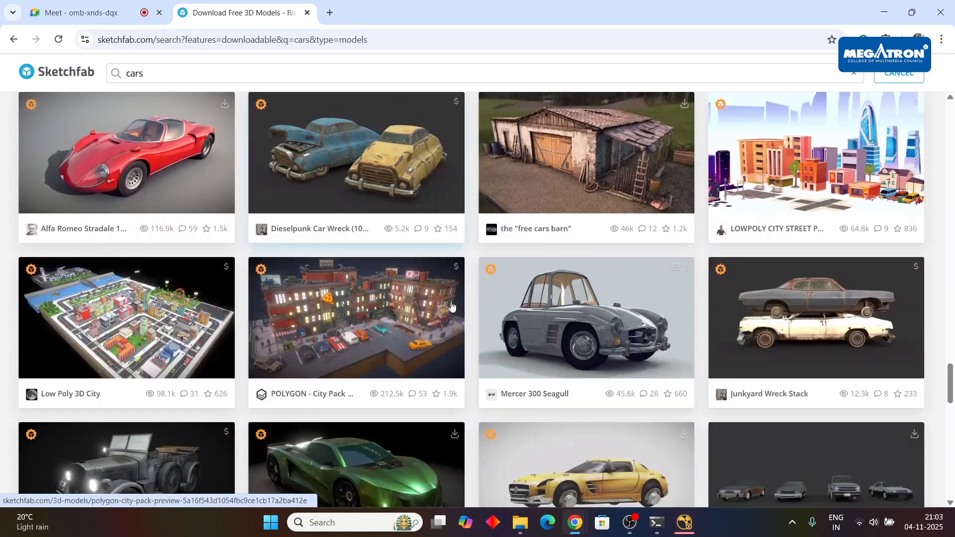
pyautogui.scroll(4, 451, 305)
pyautogui.scroll(-2, 162, 280)
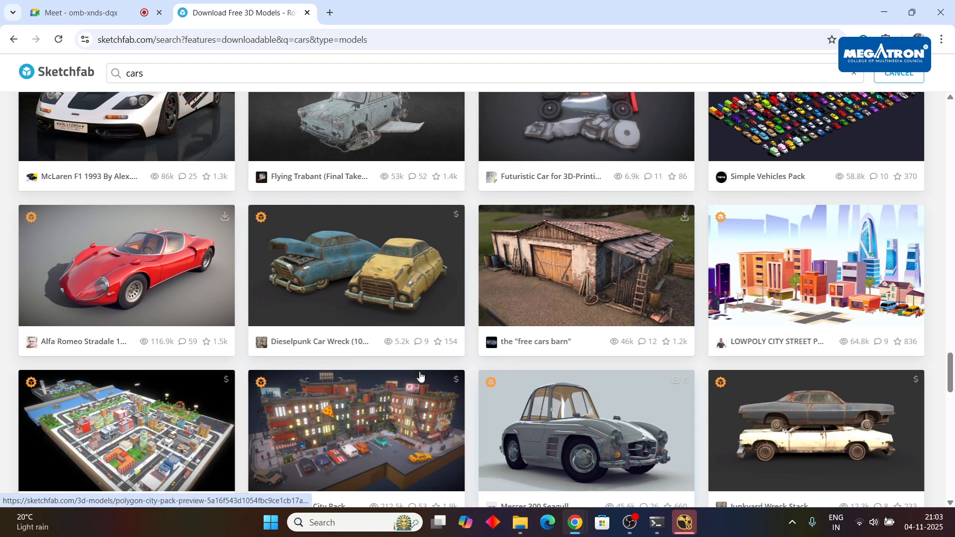
pyautogui.click(127, 269)
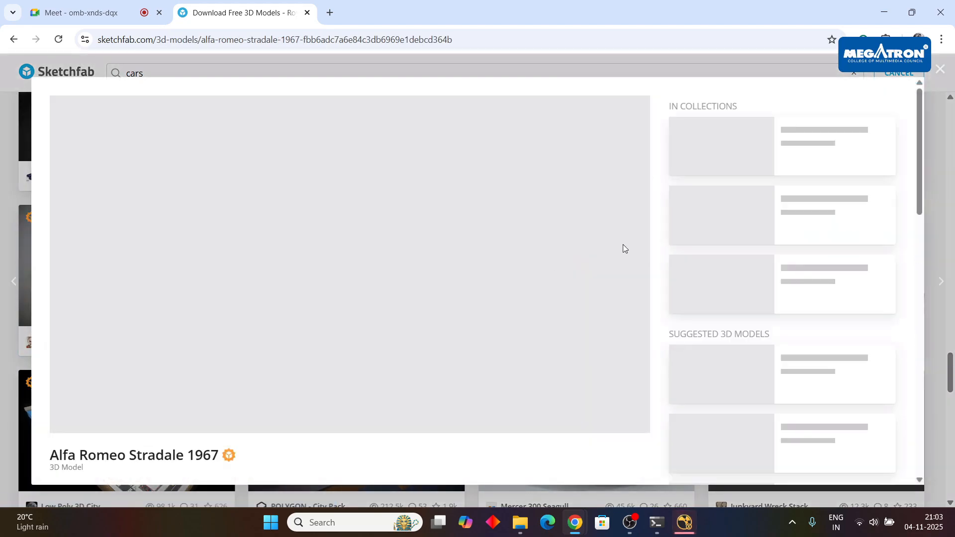
pyautogui.scroll(-4, 398, 298)
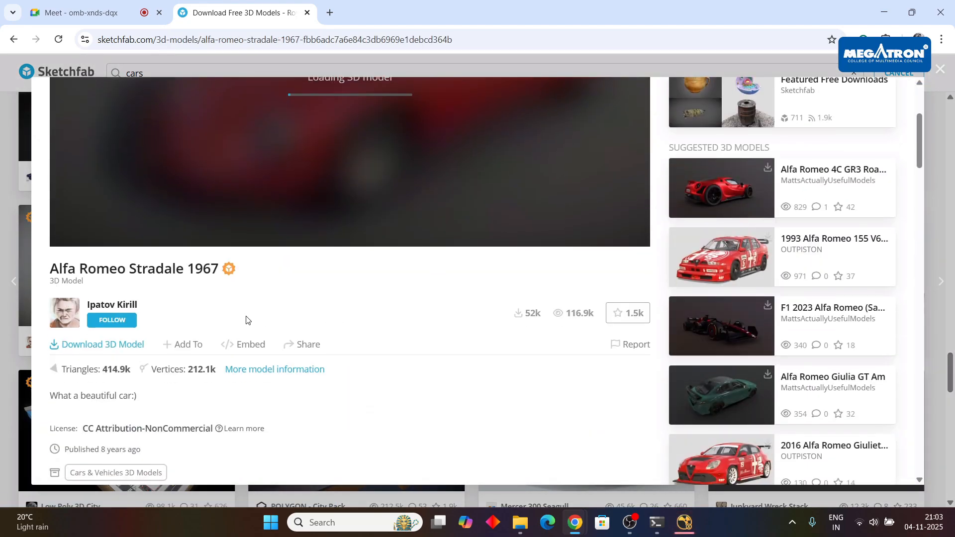
pyautogui.scroll(4, 246, 319)
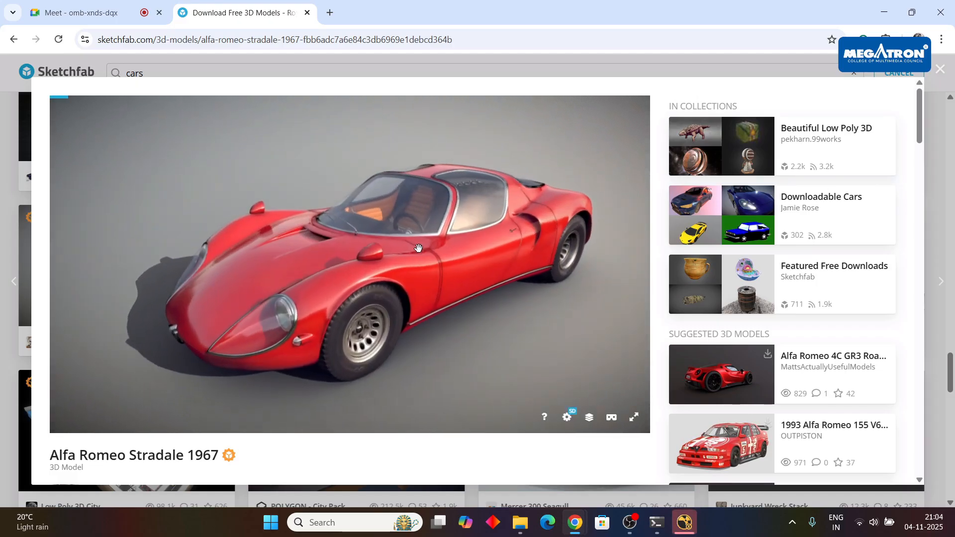
pyautogui.scroll(-2, 419, 247)
pyautogui.moveTo(419, 248); pyautogui.dragTo(425, 224)
pyautogui.scroll(-3, 420, 234)
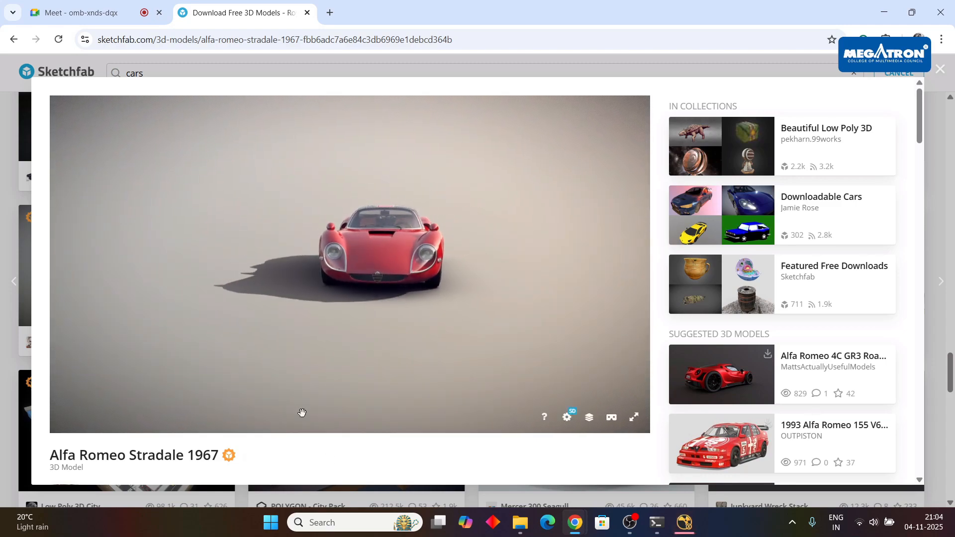
# Review the available download formats of the Alfa Romeo Stradale 1967 and close the model's page.
pyautogui.scroll(-2, 302, 413)
pyautogui.scroll(-5, 152, 314)
pyautogui.click(116, 281)
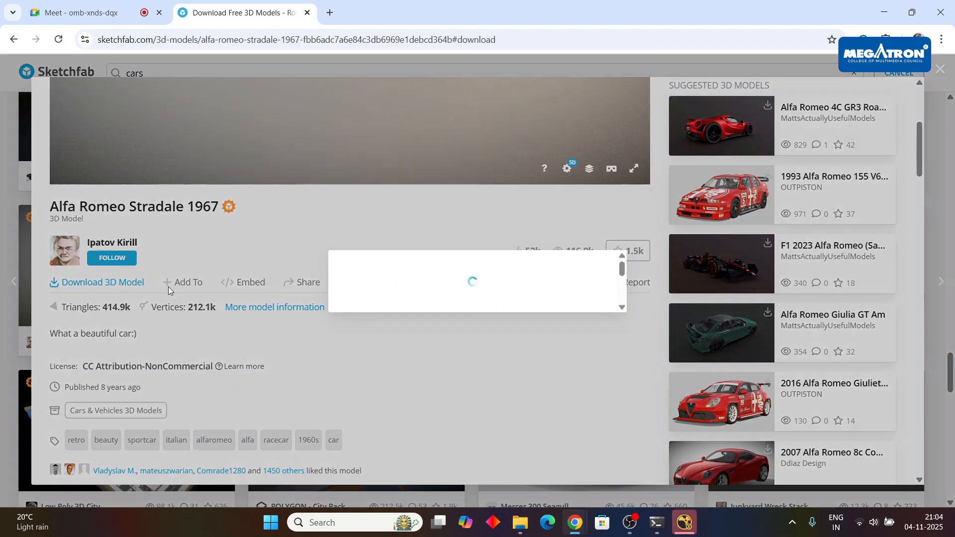
pyautogui.scroll(-3, 420, 279)
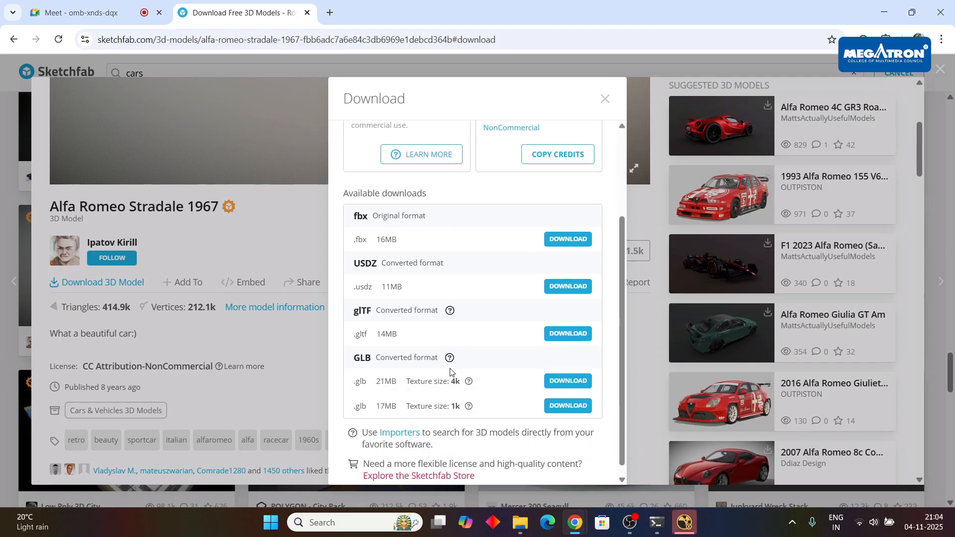
pyautogui.scroll(3, 611, 141)
pyautogui.click(605, 99)
pyautogui.scroll(5, 855, 126)
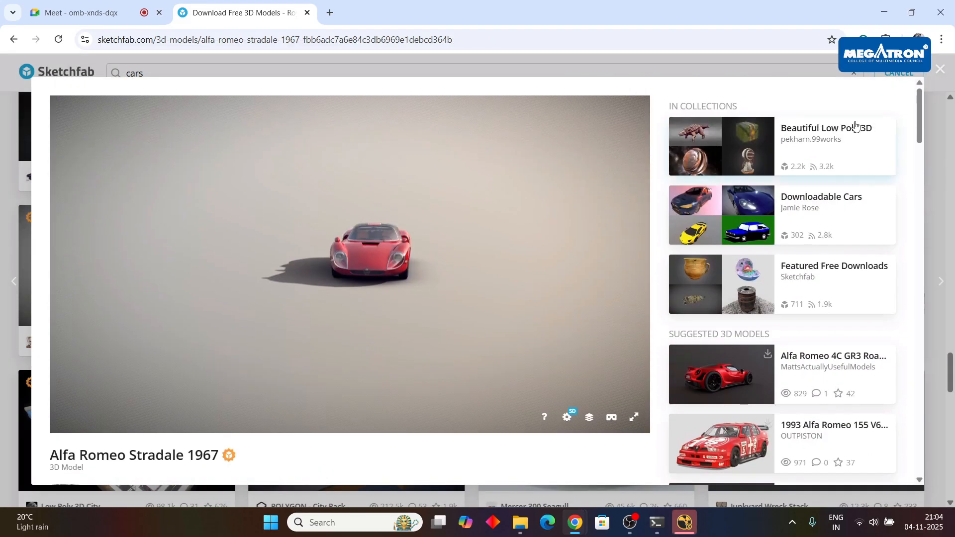
pyautogui.click(940, 70)
# Open the Fictional supercar - V12 Goblin model from the results and inspect it in the 3D viewer.
pyautogui.scroll(-5, 647, 324)
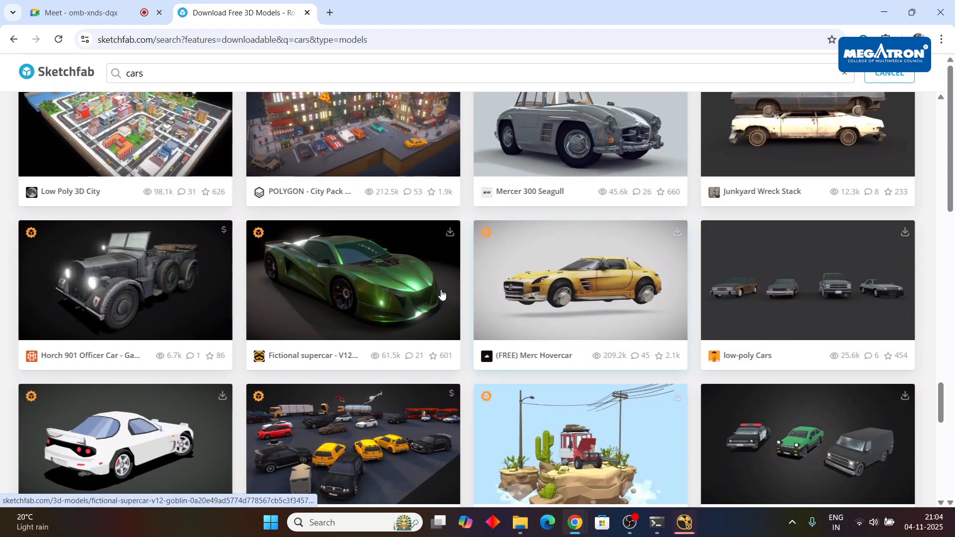
pyautogui.click(373, 289)
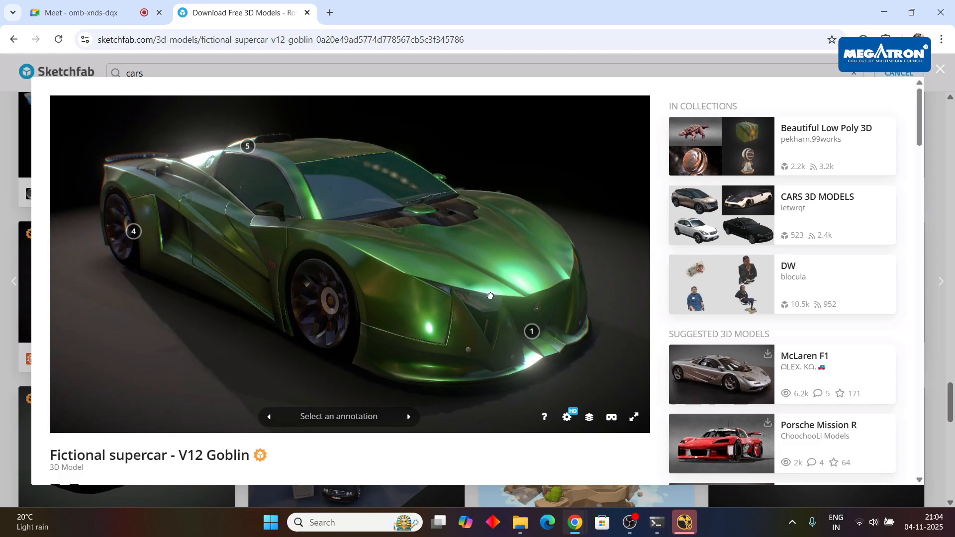
pyautogui.moveTo(490, 296); pyautogui.dragTo(426, 301)
pyautogui.scroll(-5, 426, 301)
pyautogui.scroll(-3, 222, 400)
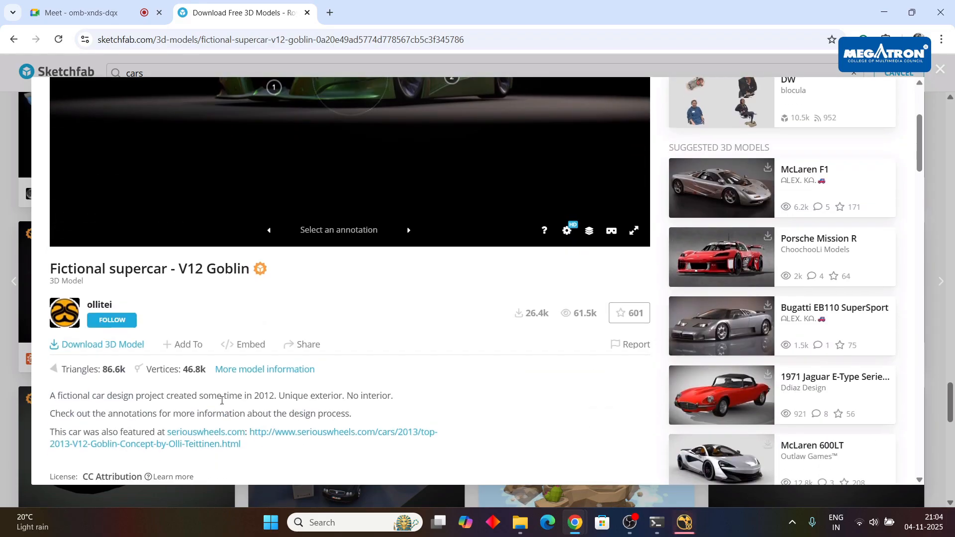
# Check the V12 Goblin's licence and available download formats, and return to the cars results.
pyautogui.click(102, 343)
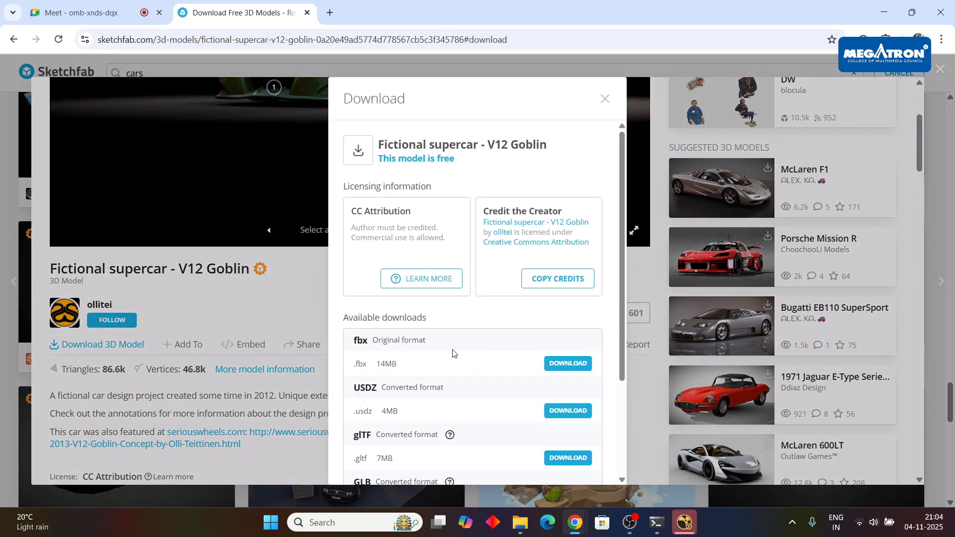
pyautogui.click(615, 101)
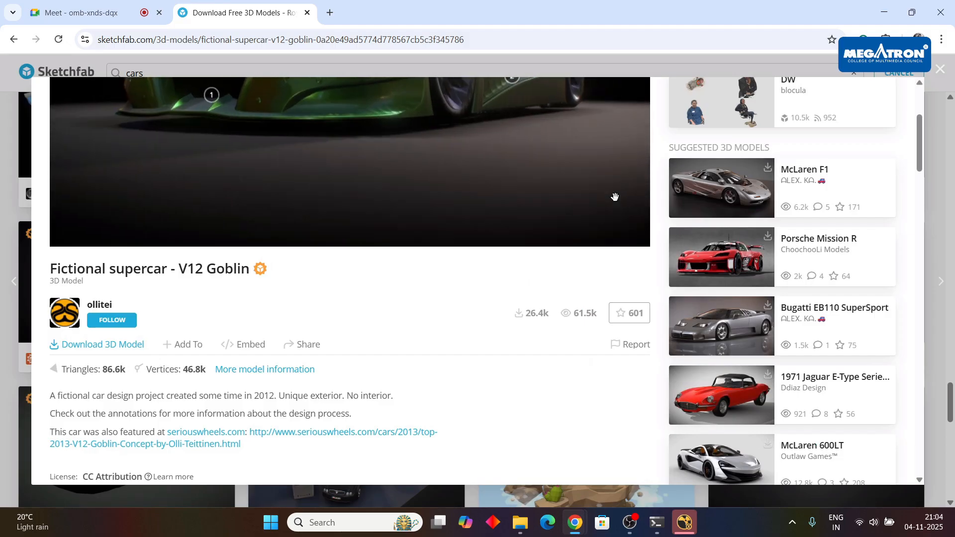
pyautogui.scroll(3, 616, 196)
pyautogui.click(945, 73)
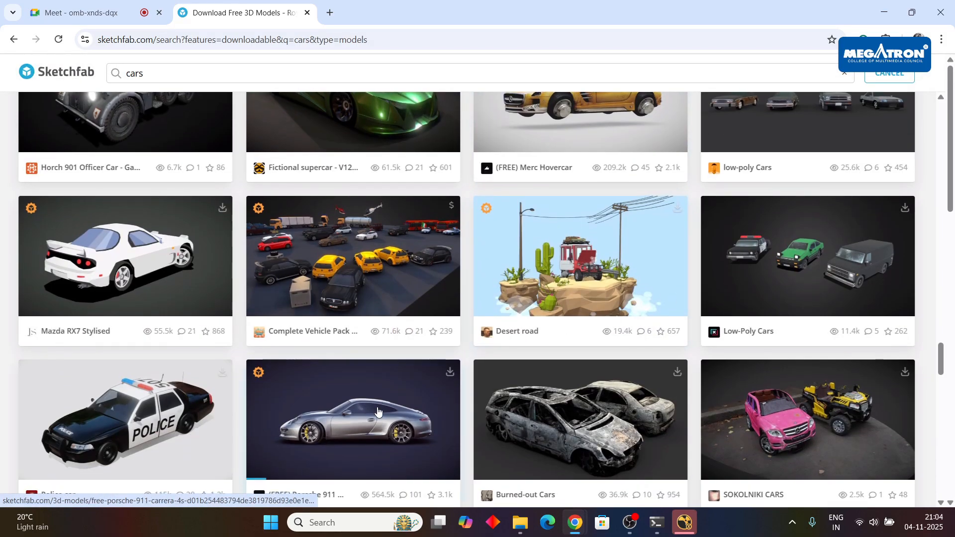
# Open the (FREE) Porsche 911 Carrera 4S model, review its available download formats, and close it.
pyautogui.scroll(-2, 378, 413)
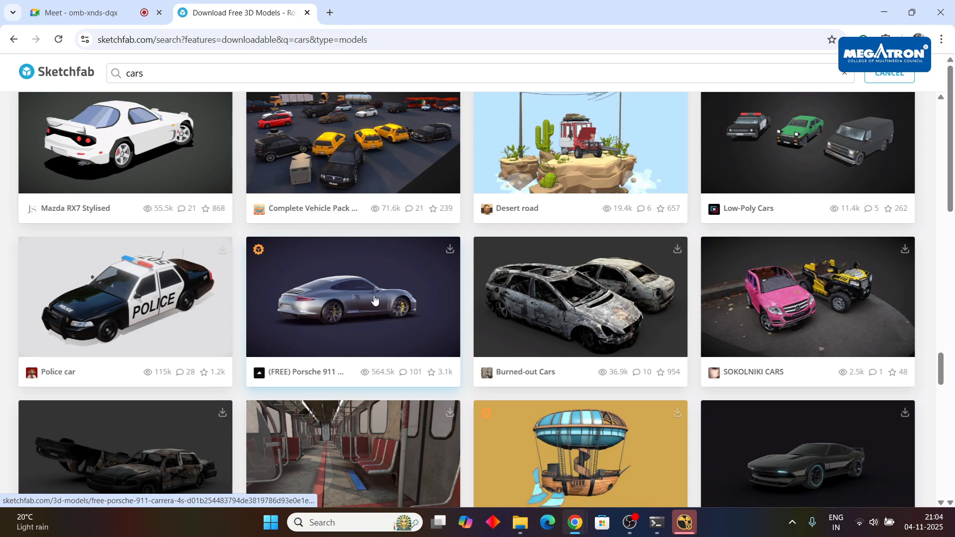
pyautogui.click(429, 295)
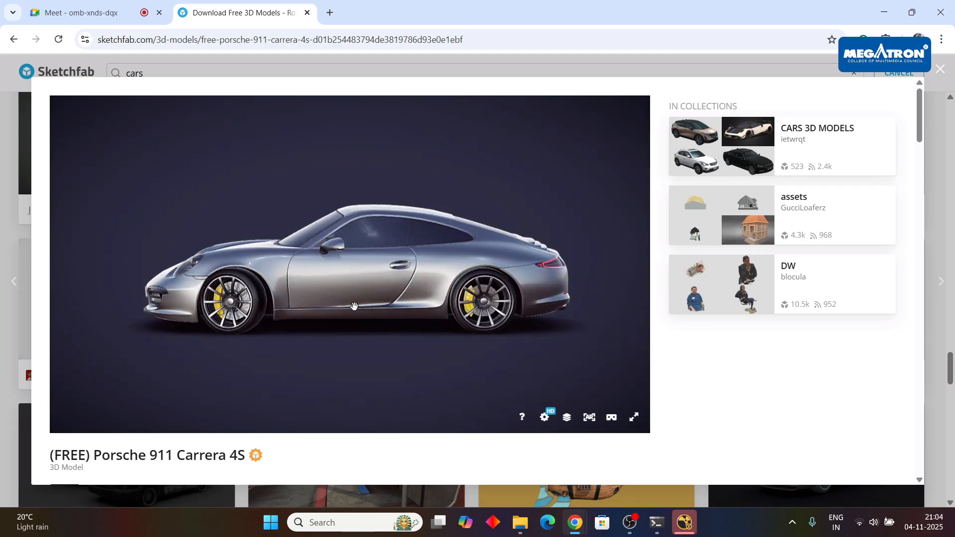
pyautogui.scroll(-4, 342, 424)
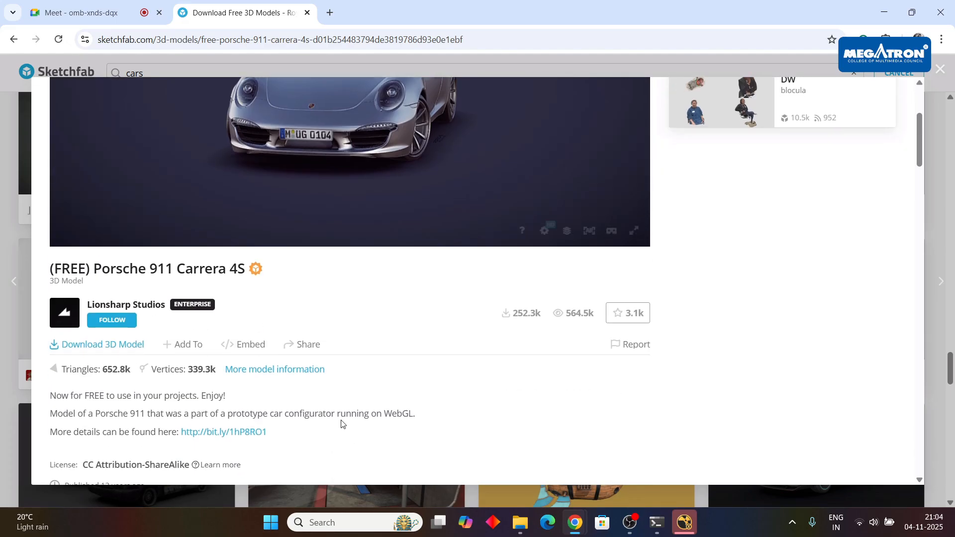
pyautogui.click(121, 353)
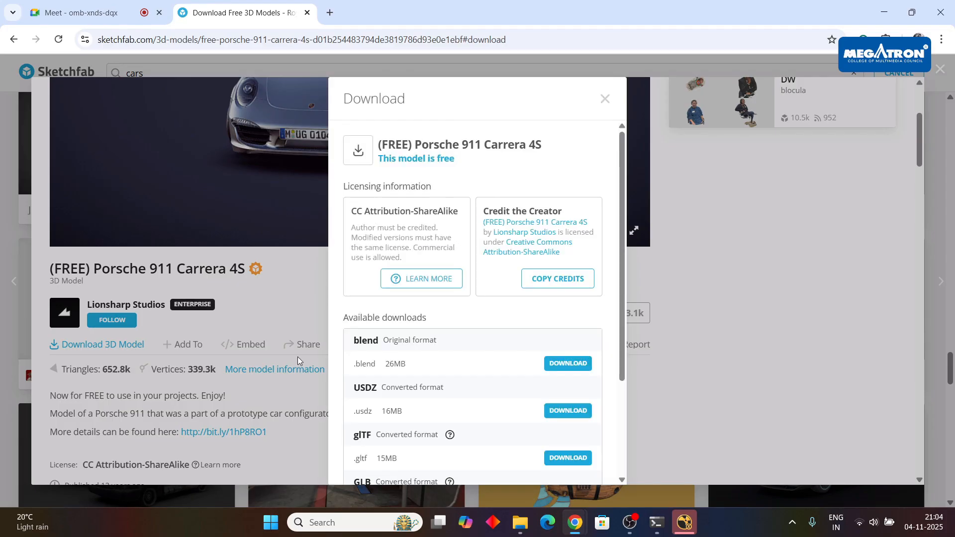
pyautogui.scroll(-3, 449, 395)
pyautogui.scroll(3, 449, 395)
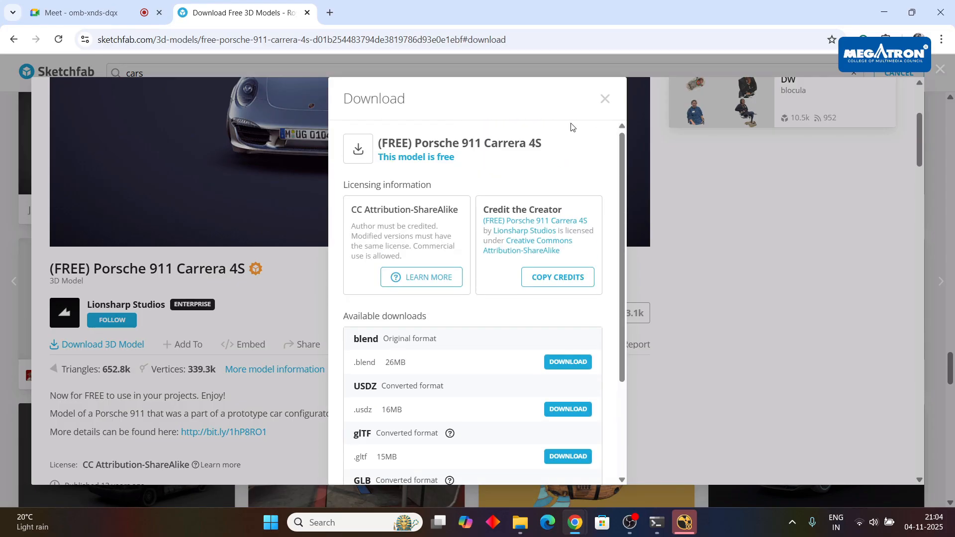
pyautogui.click(605, 98)
pyautogui.click(939, 70)
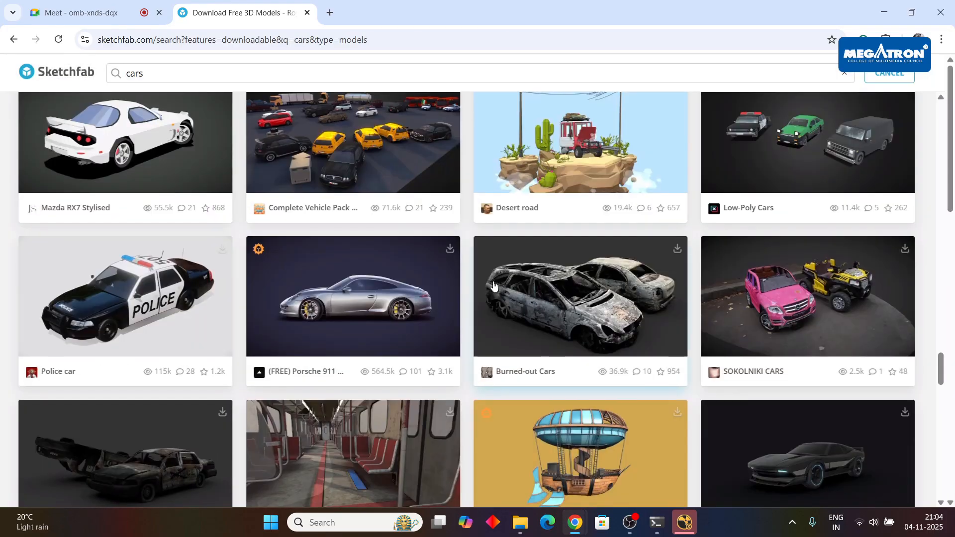
# Look through more of the downloadable car models and open the Small price car model.
pyautogui.scroll(-5, 471, 316)
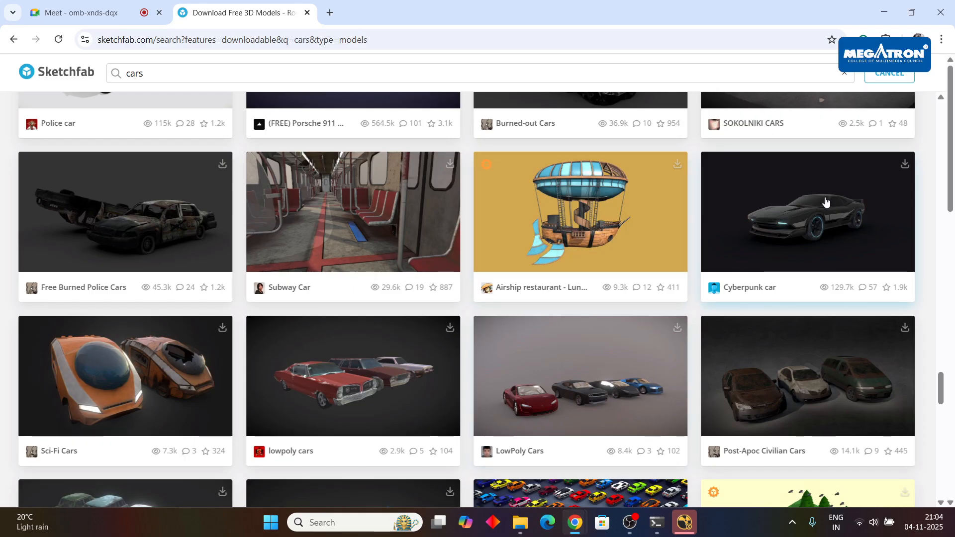
pyautogui.scroll(-10, 712, 279)
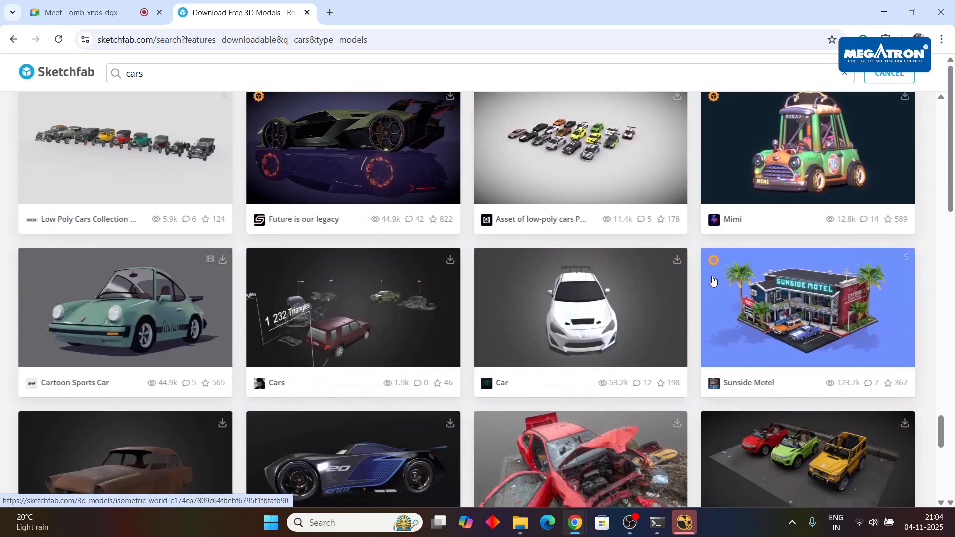
pyautogui.scroll(-8, 713, 280)
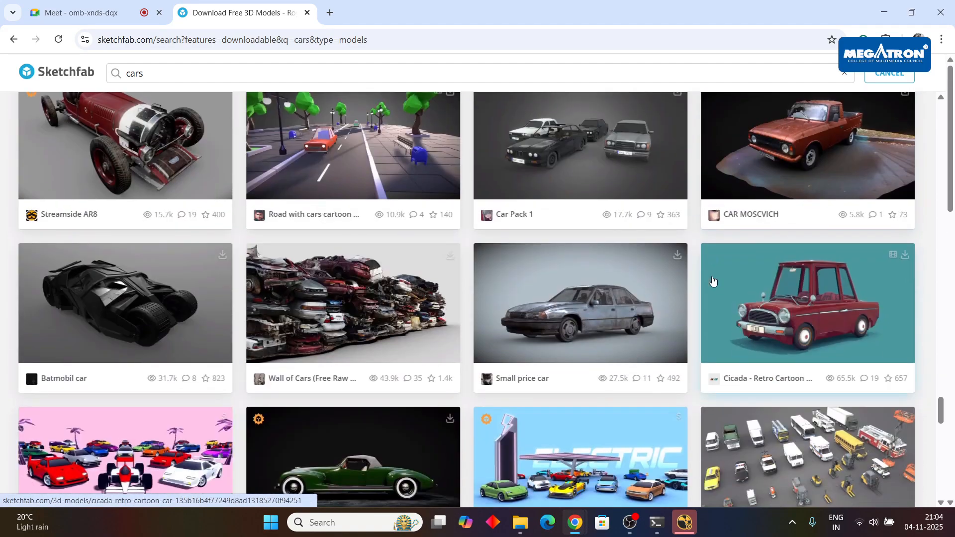
pyautogui.scroll(4, 388, 245)
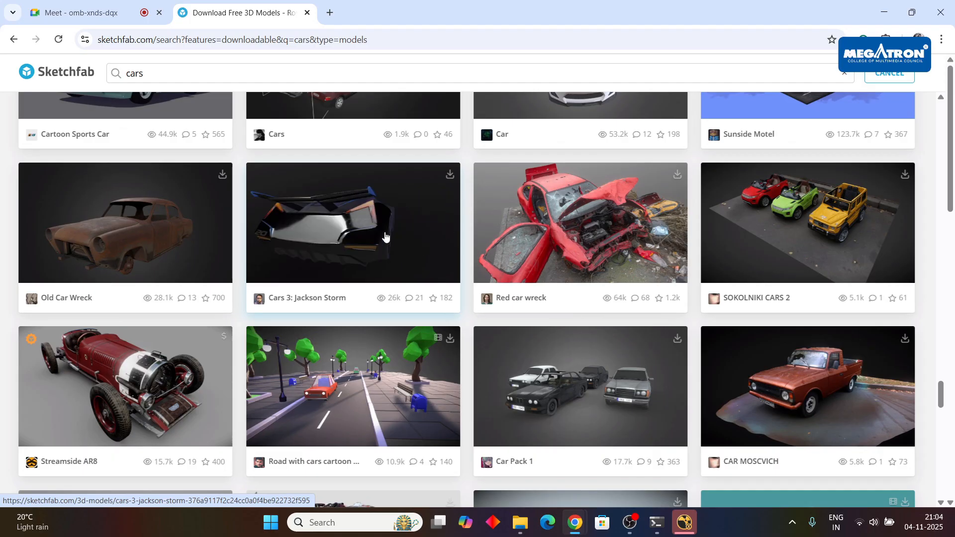
pyautogui.scroll(-1, 659, 252)
pyautogui.scroll(1, 659, 253)
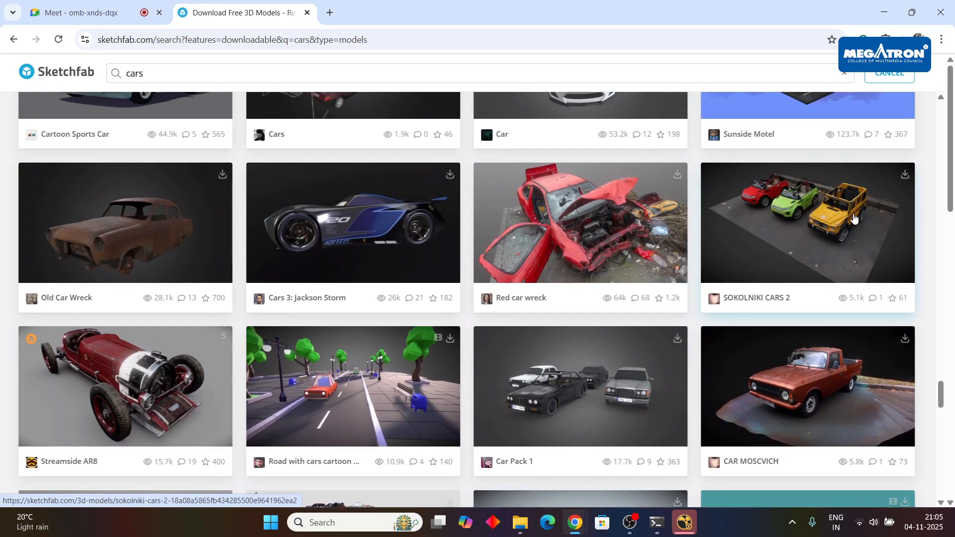
pyautogui.scroll(-5, 854, 218)
pyautogui.click(612, 297)
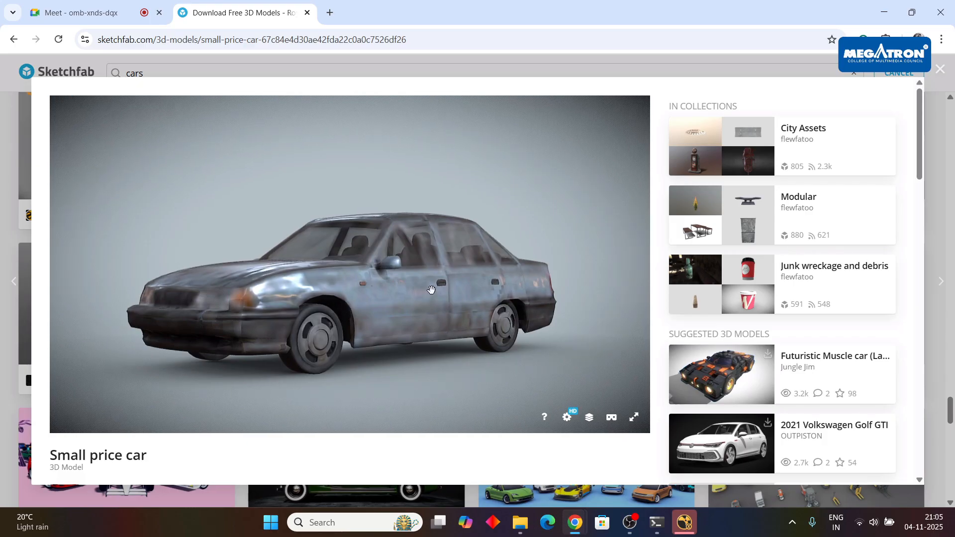
# Inspect the Small price car model from the front and above in the 3D viewer.
pyautogui.scroll(-3, 432, 289)
pyautogui.moveTo(393, 315); pyautogui.dragTo(348, 324)
pyautogui.scroll(-3, 348, 324)
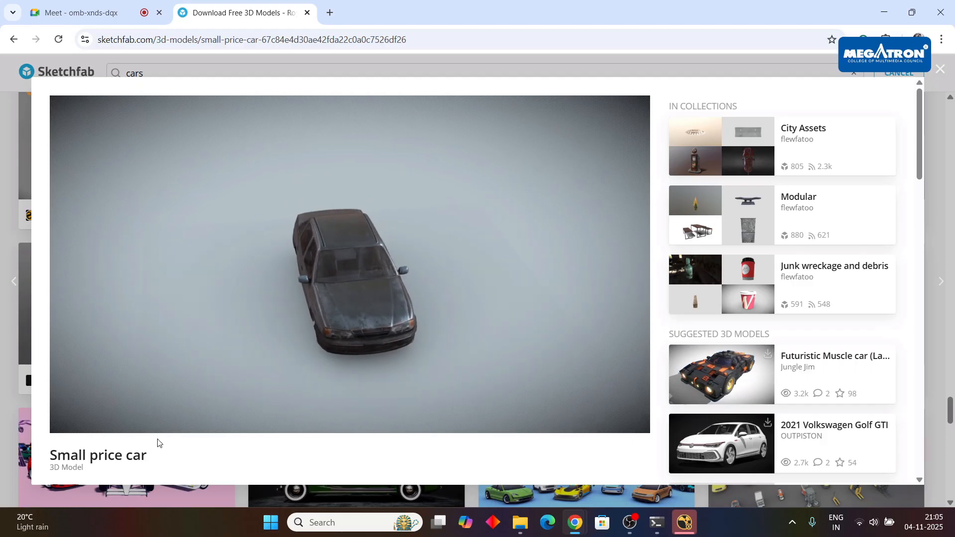
# Review the Small price car's licence and available download formats, and return to the cars results.
pyautogui.scroll(-5, 158, 443)
pyautogui.click(103, 282)
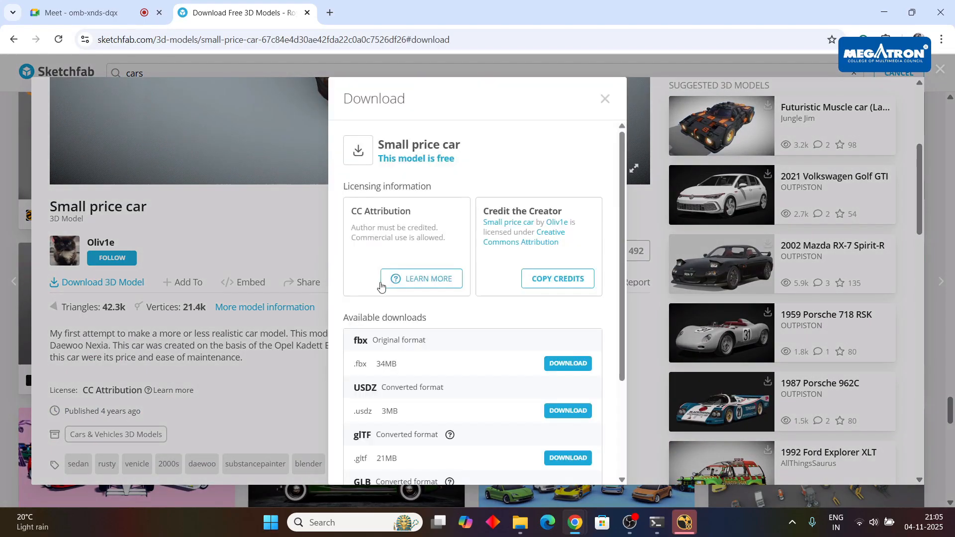
pyautogui.click(604, 99)
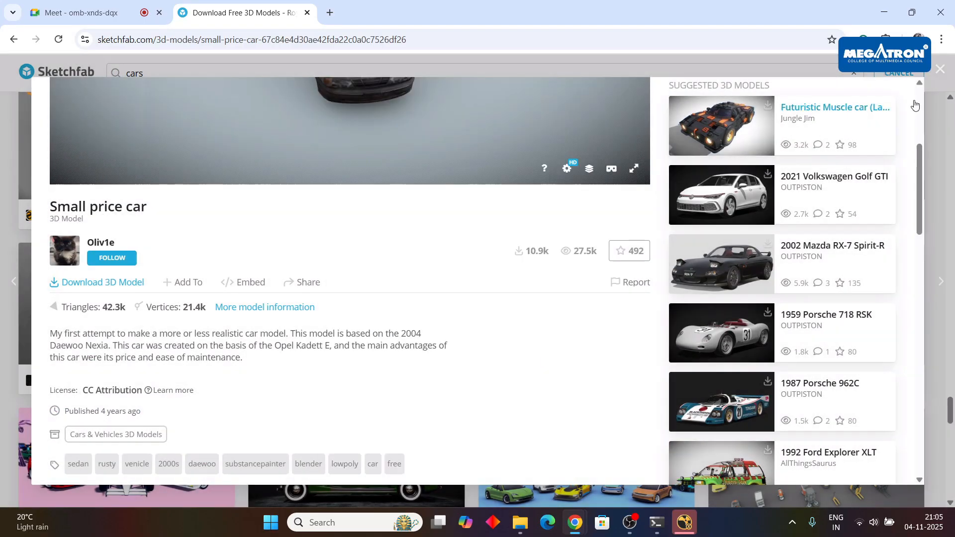
pyautogui.click(937, 74)
pyautogui.scroll(-4, 478, 298)
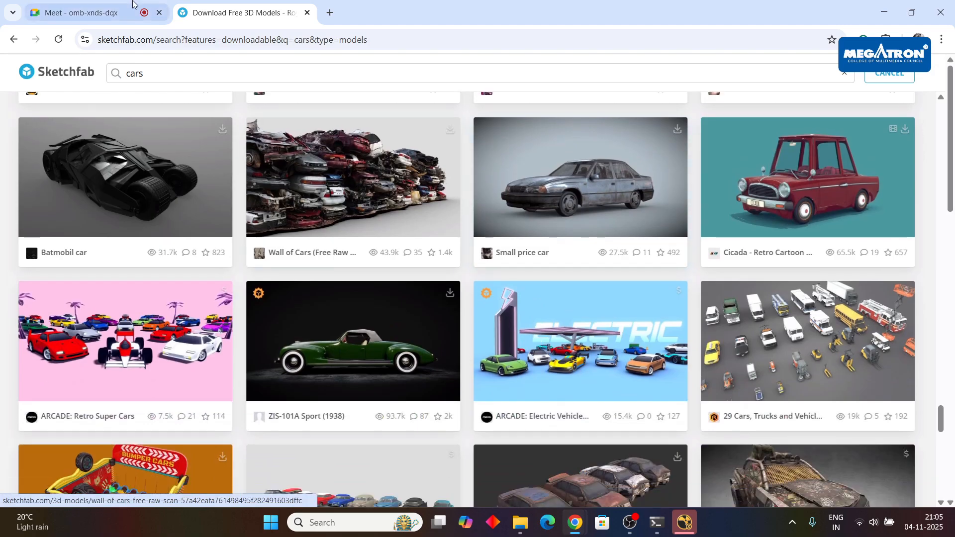
# Switch to the Google Meet call, with a brief check of the F_RigRemoval processing in NukeX.
pyautogui.click(107, 11)
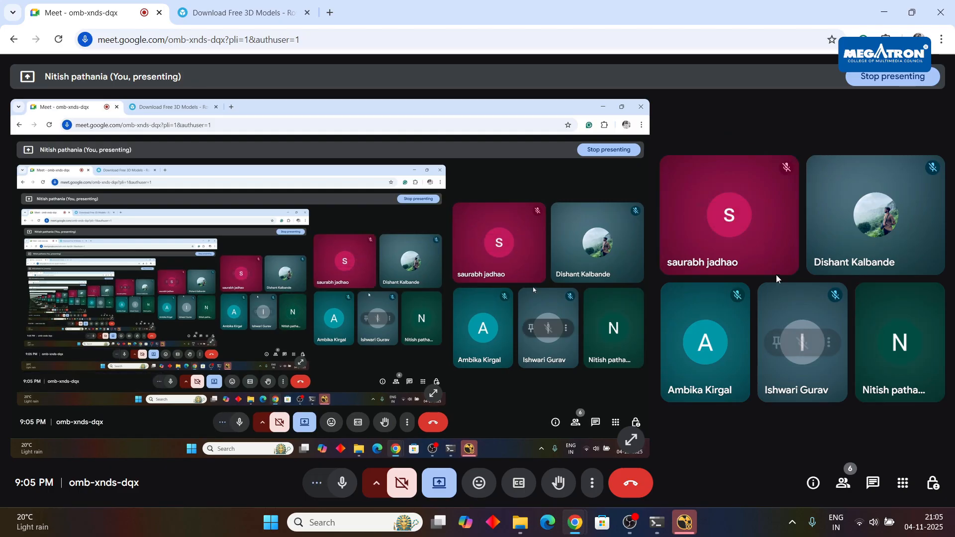
pyautogui.hotkey('alt', 'Tab')
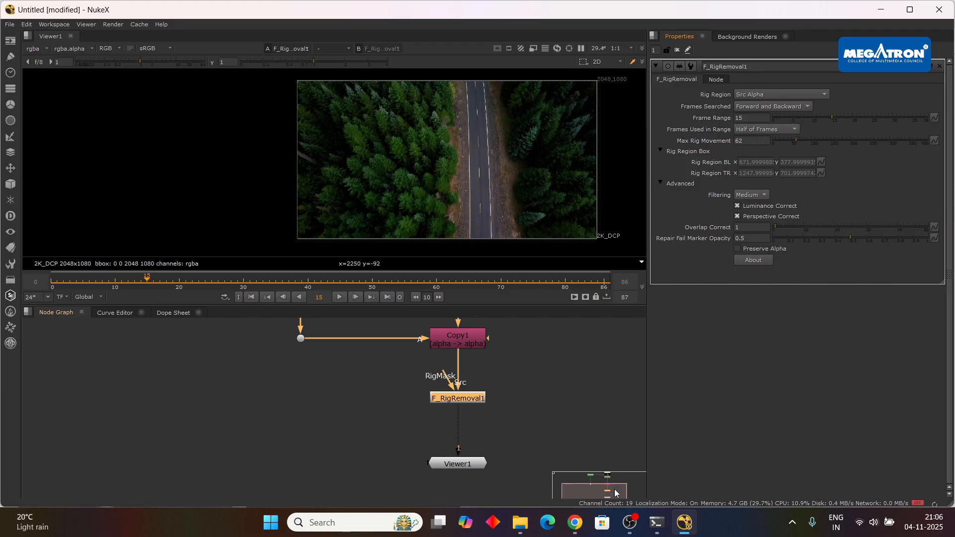
pyautogui.moveTo(575, 522)
pyautogui.click(510, 462)
pyautogui.click(127, 6)
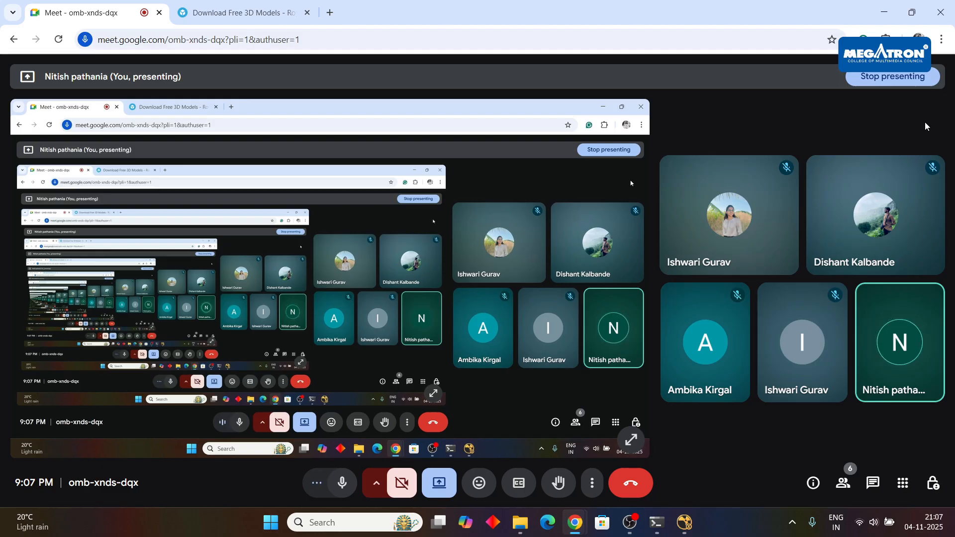
# Switch to NukeX to examine the F_RigRemoval output on the road at frame 15, and return to the Google Meet call.
pyautogui.hotkey('alt', 'Tab')
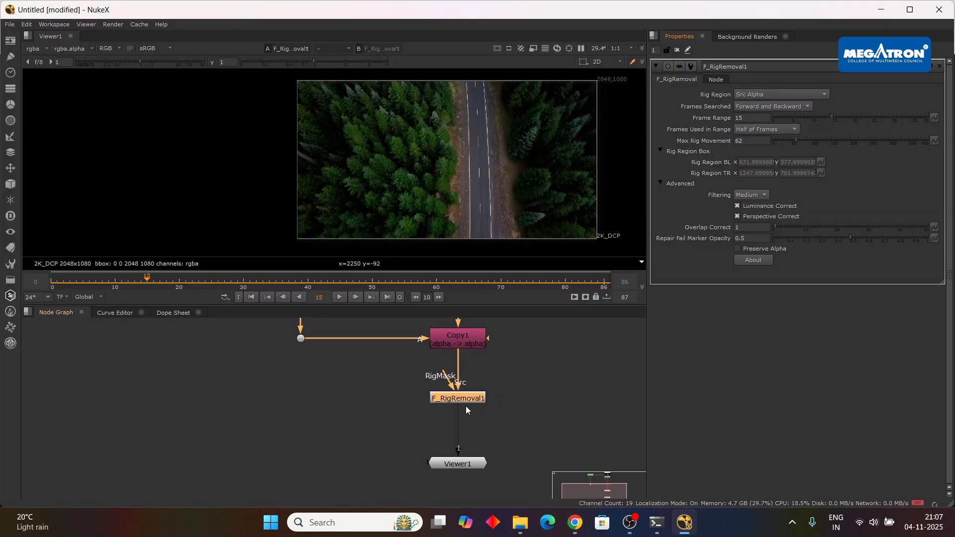
pyautogui.moveTo(496, 193); pyautogui.dragTo(450, 196)
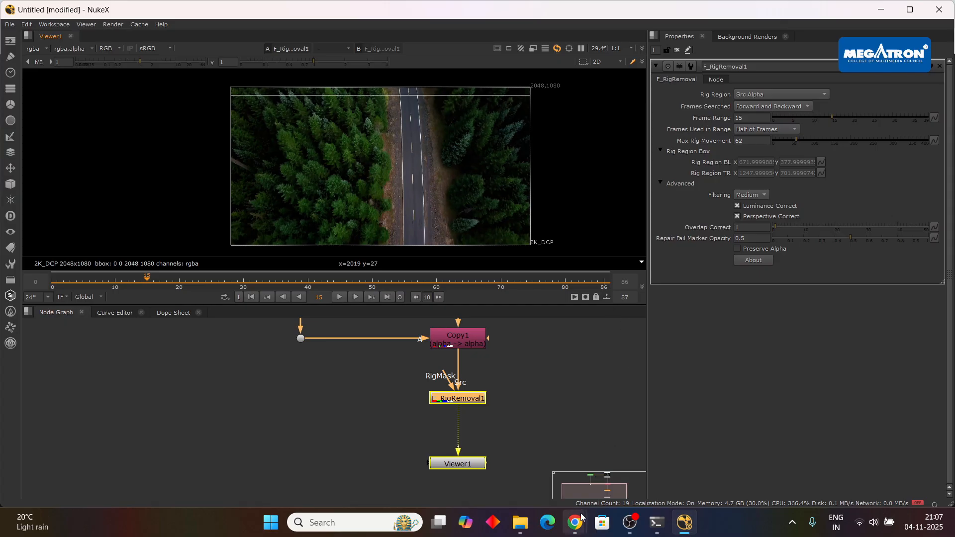
pyautogui.moveTo(581, 517)
pyautogui.click(500, 460)
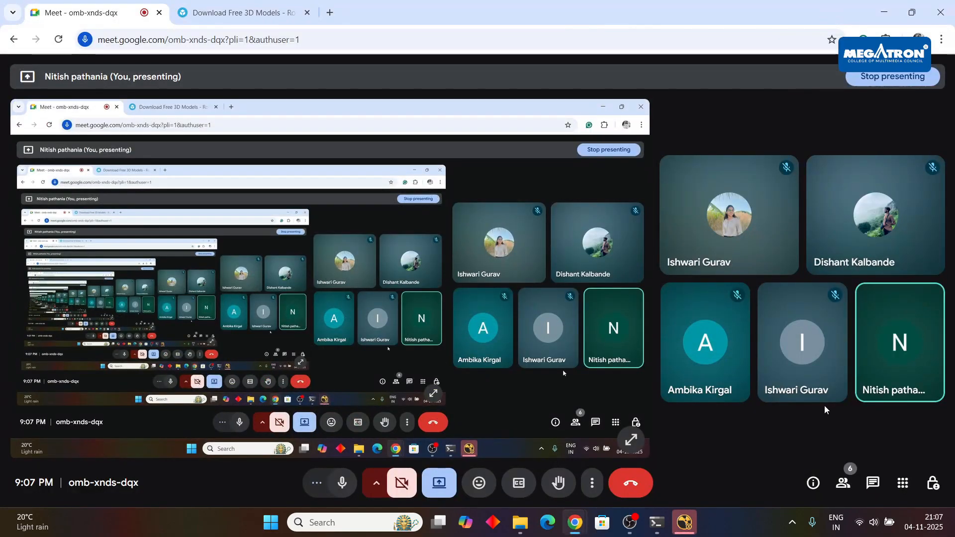